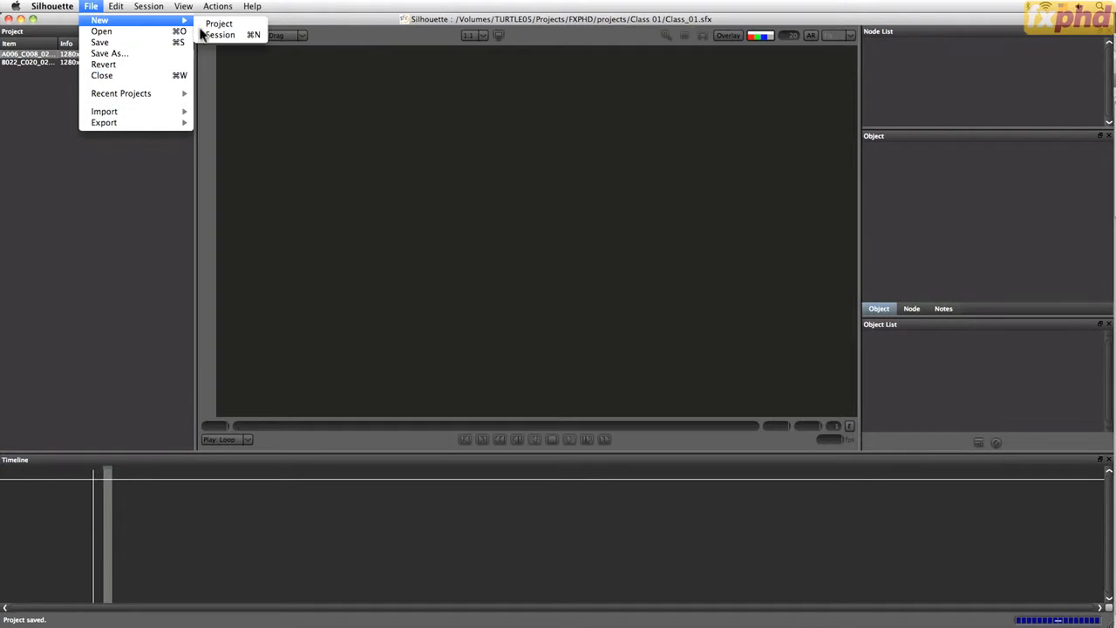
Create a 1280 x 720 session named Tracking 001 with a Roto node, 115 frames long at 25 fps
left_click(229, 35)
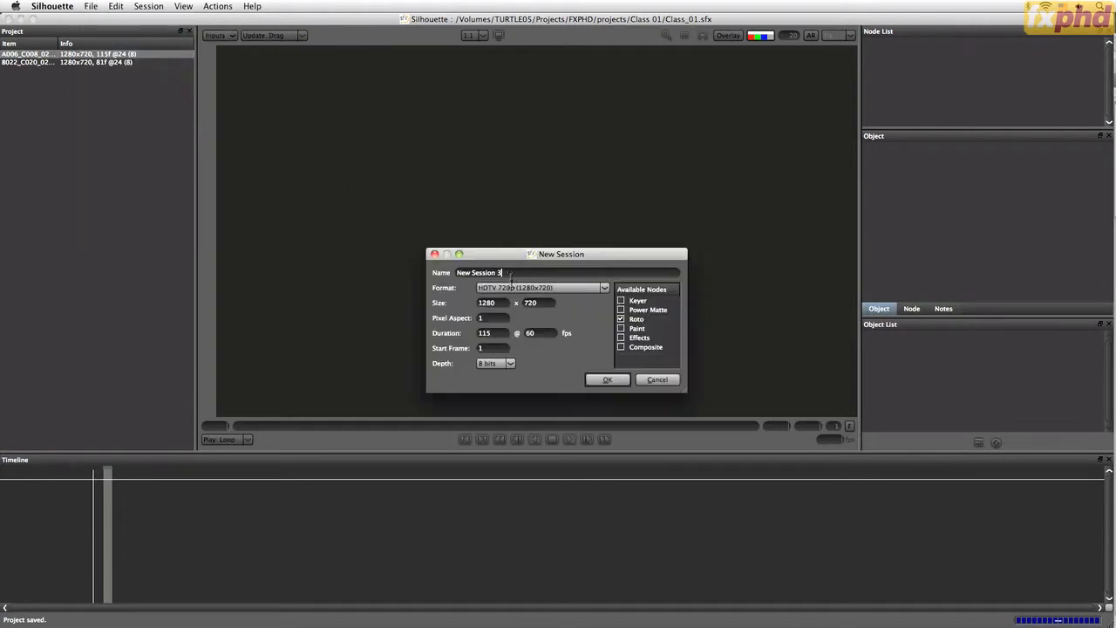
key("BackSpace")
left_click(608, 380)
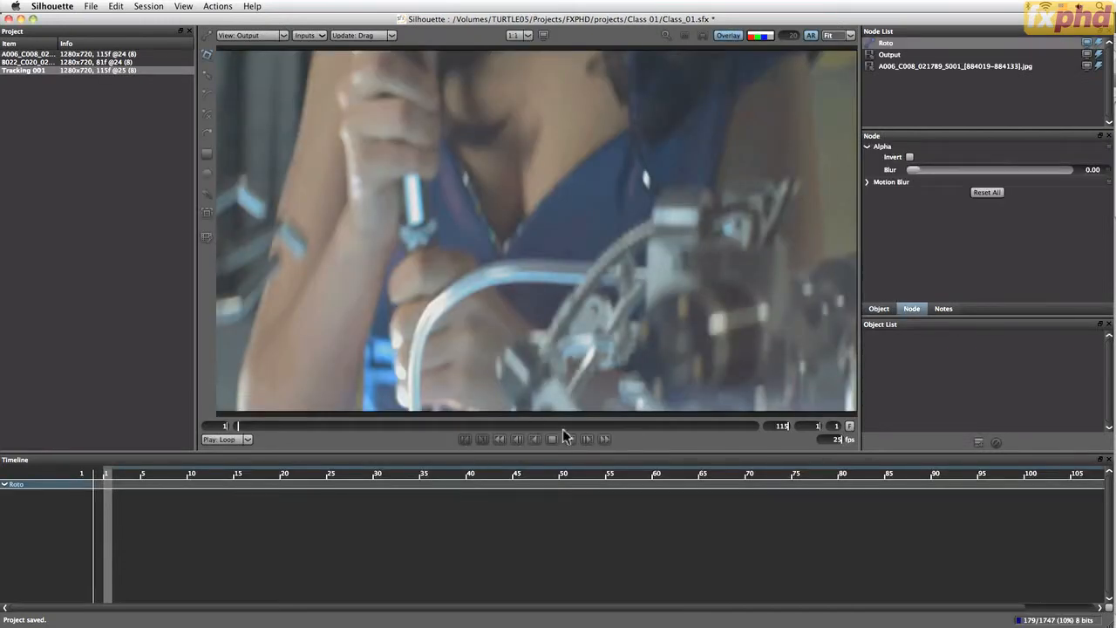
Play the shot and scrub back to frame 24 to review the camera move and foreground objects
left_click(567, 438)
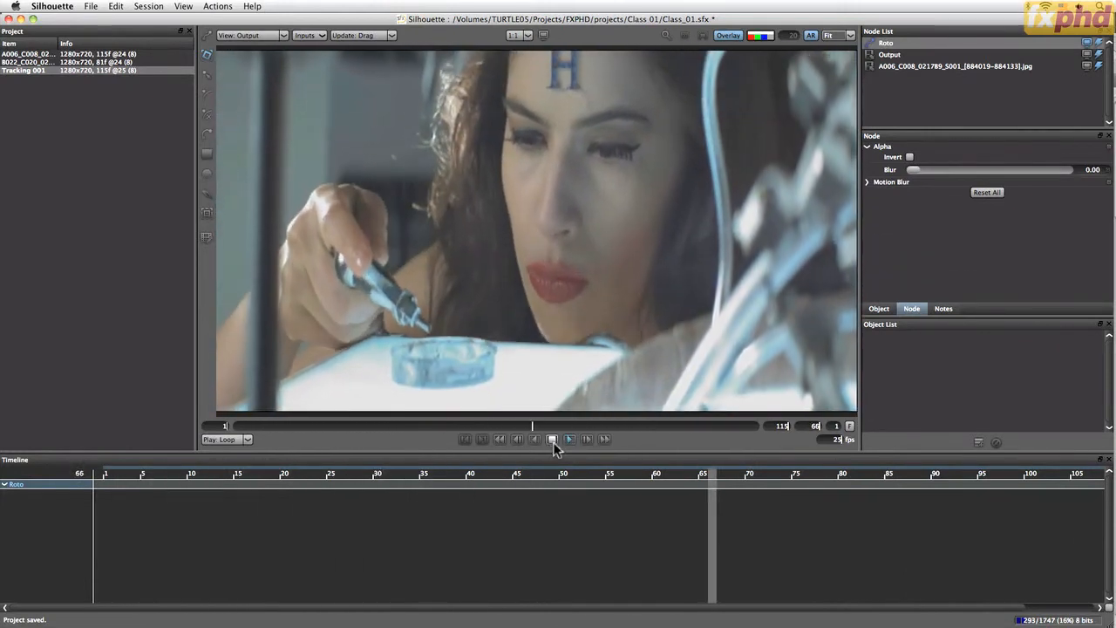
left_click(552, 439)
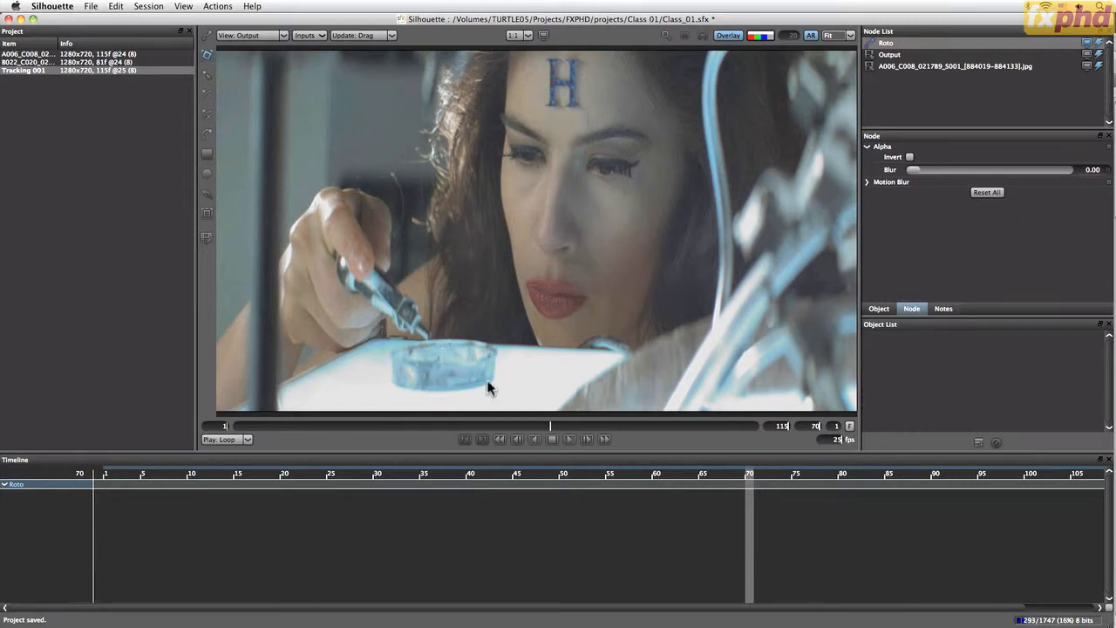
left_click_drag(556, 428, 382, 426)
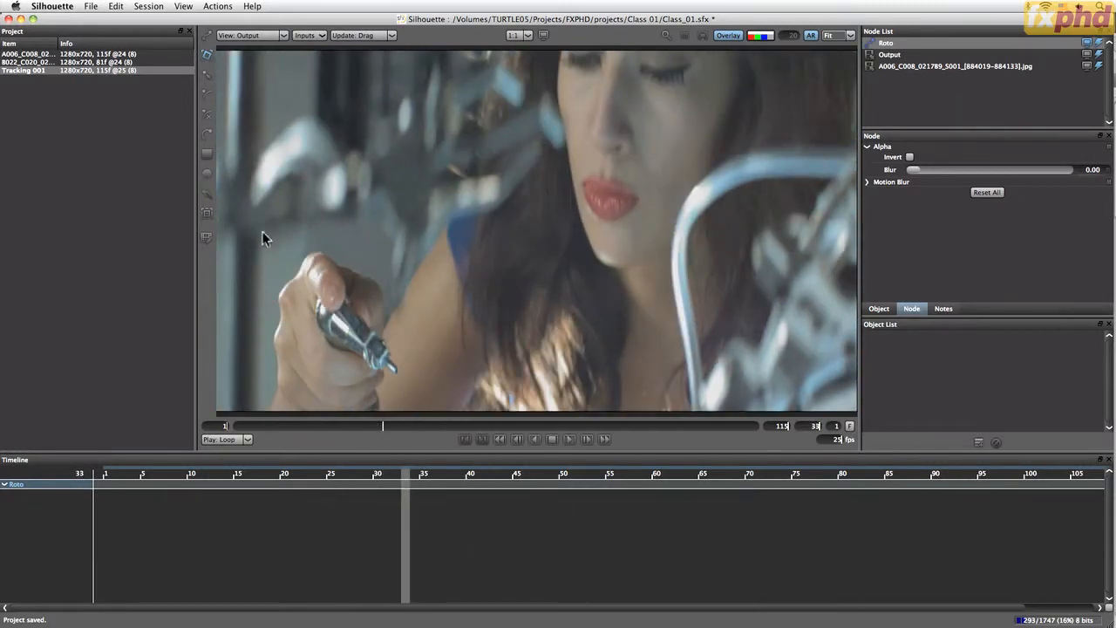
left_click_drag(366, 426, 342, 428)
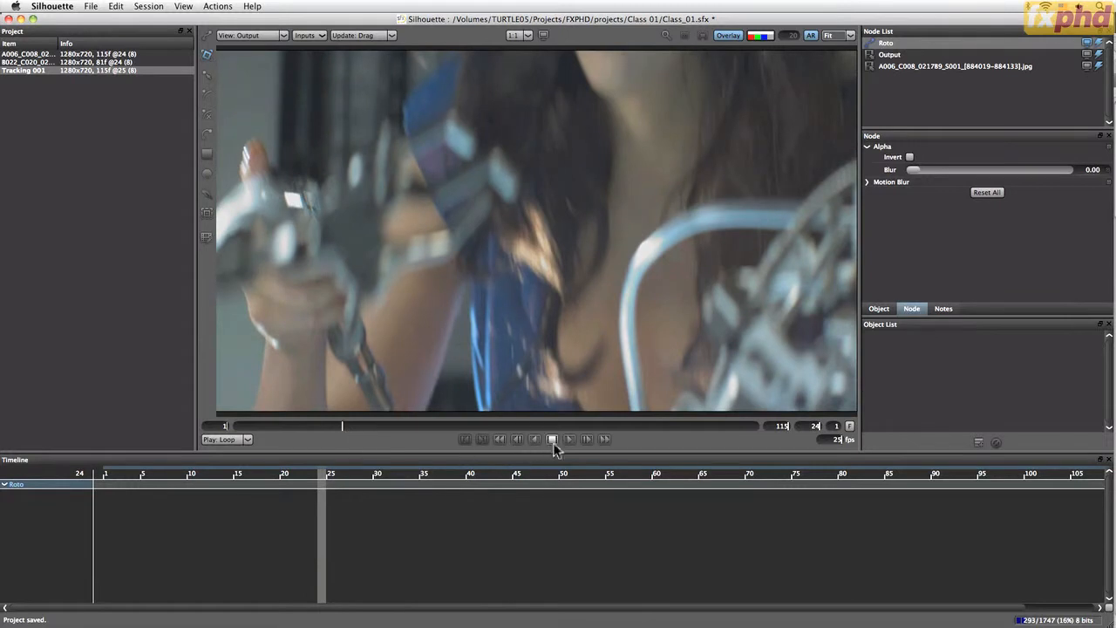
Set the playback mode to Swing and play the shot
left_click(246, 440)
left_click(244, 458)
left_click(569, 439)
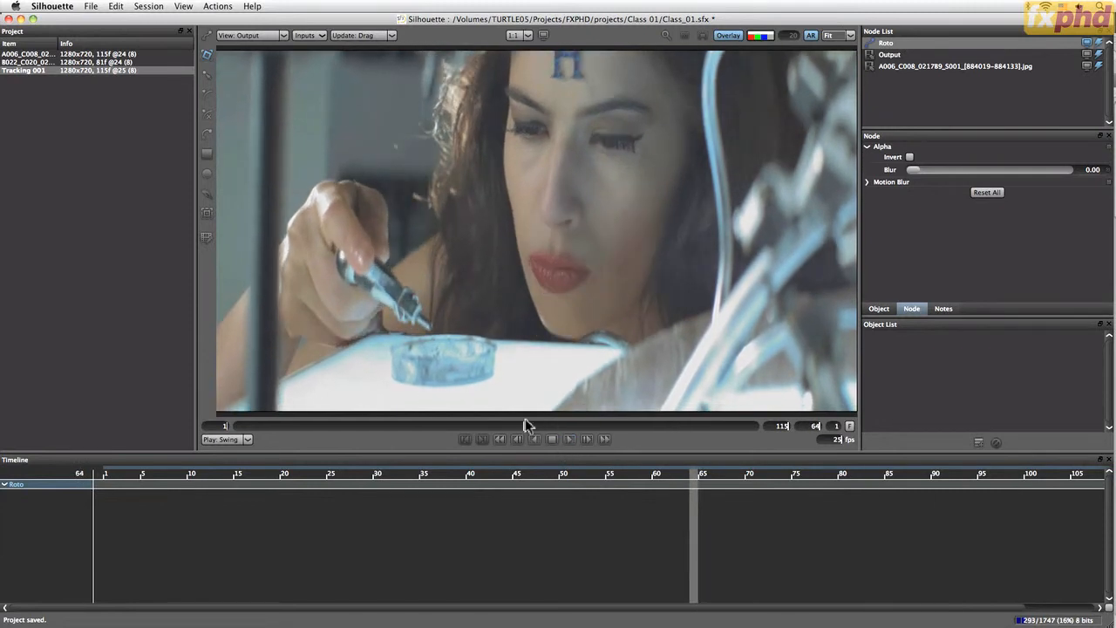
Scrub between frames 50 and 82 to examine how the hand, post, dish and face move
left_click_drag(525, 425, 603, 260)
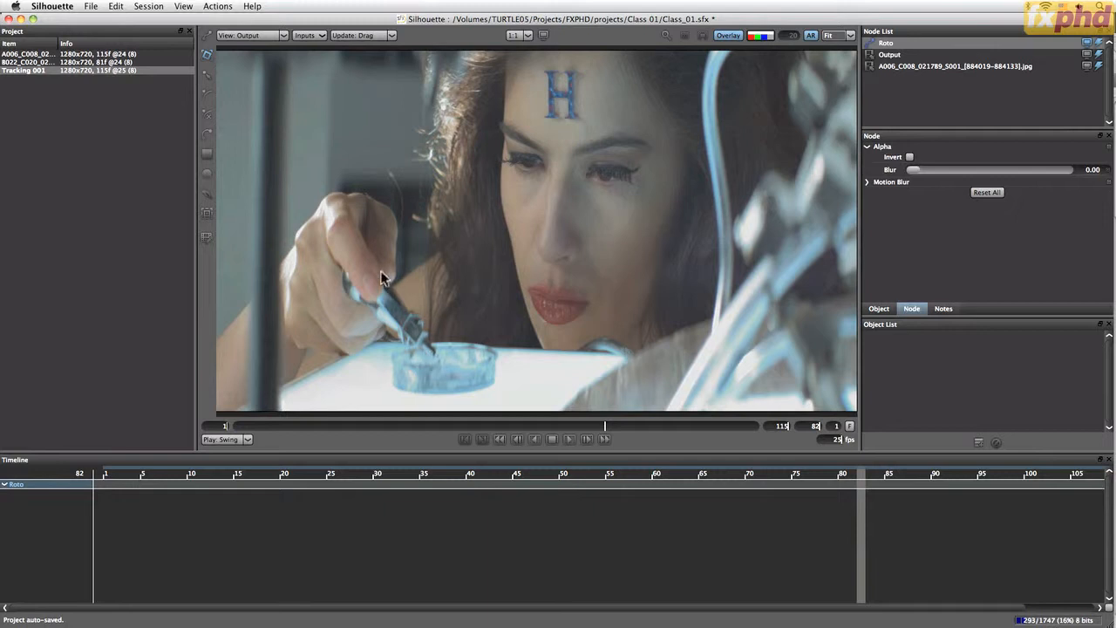
left_click_drag(616, 435, 573, 438)
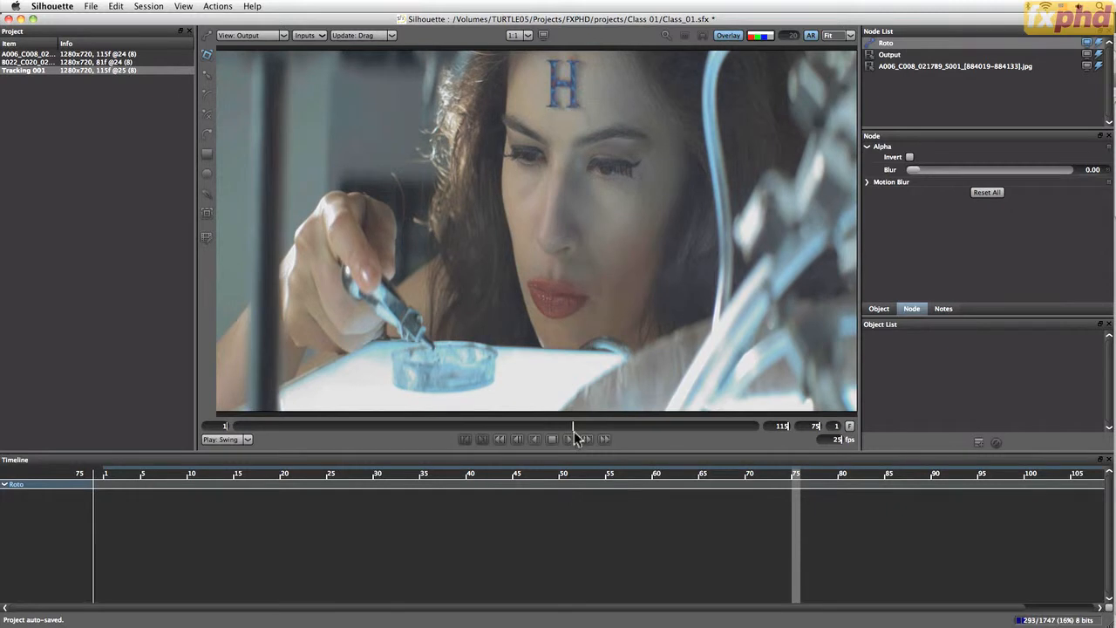
mouse_move(573, 436)
left_mouse_down()
mouse_move(610, 438)
mouse_move(562, 429)
mouse_move(605, 427)
mouse_move(543, 424)
mouse_move(591, 438)
left_mouse_up()
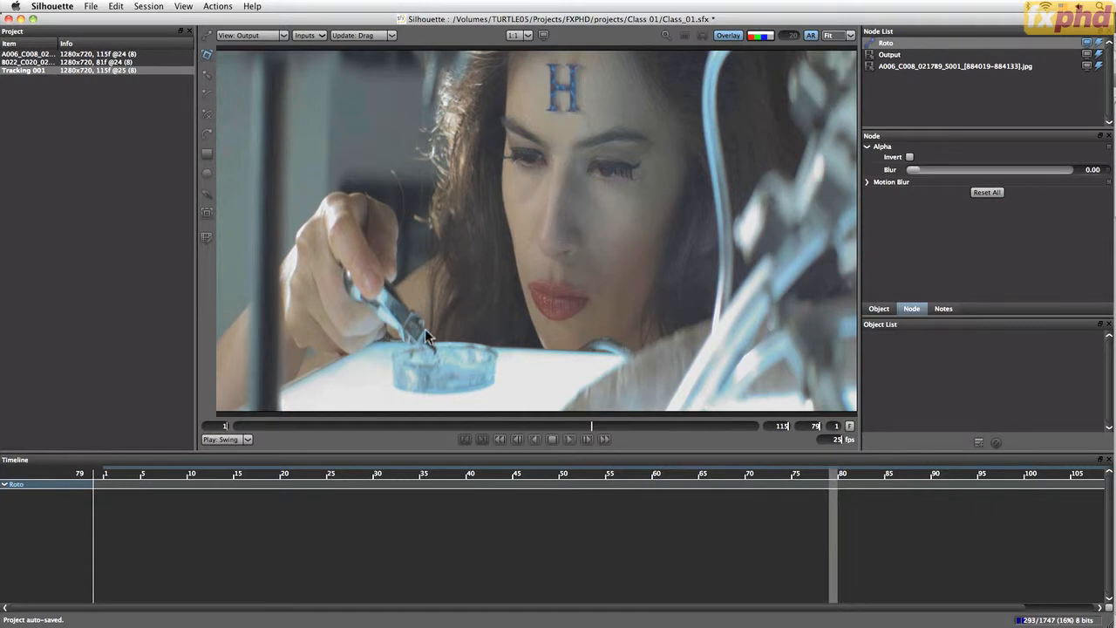
left_click_drag(591, 437, 559, 439)
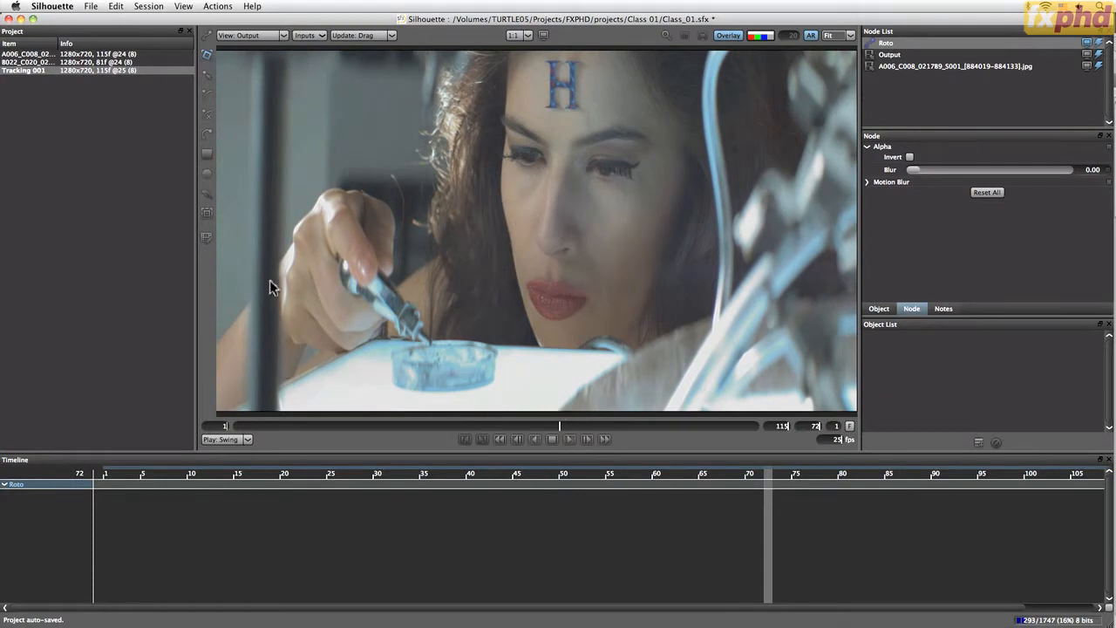
left_click_drag(560, 428, 461, 427)
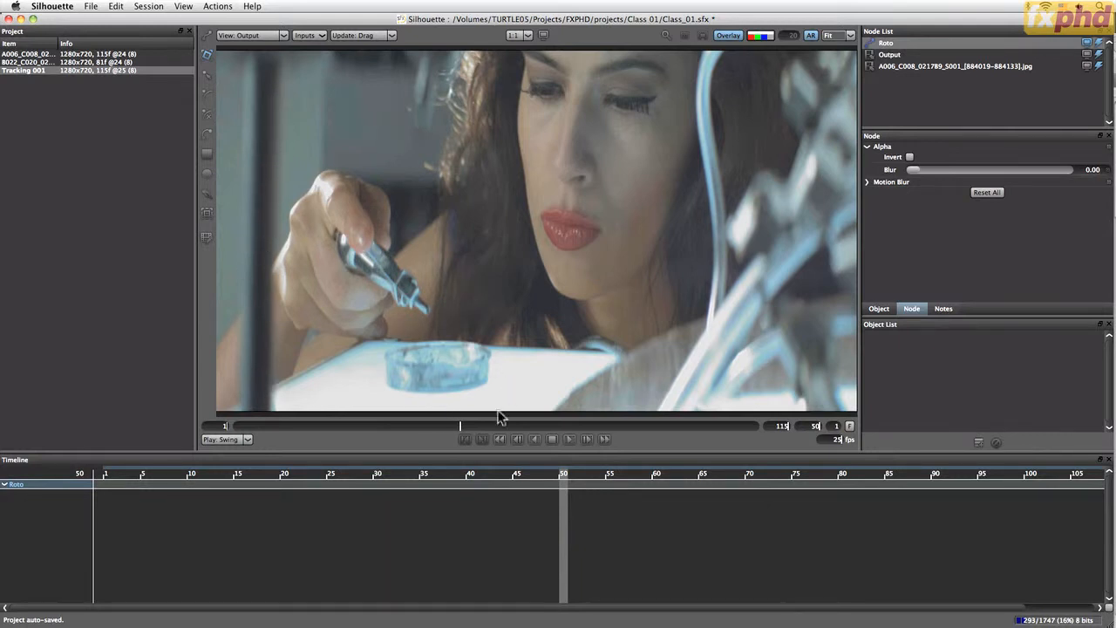
left_click_drag(461, 430, 546, 426)
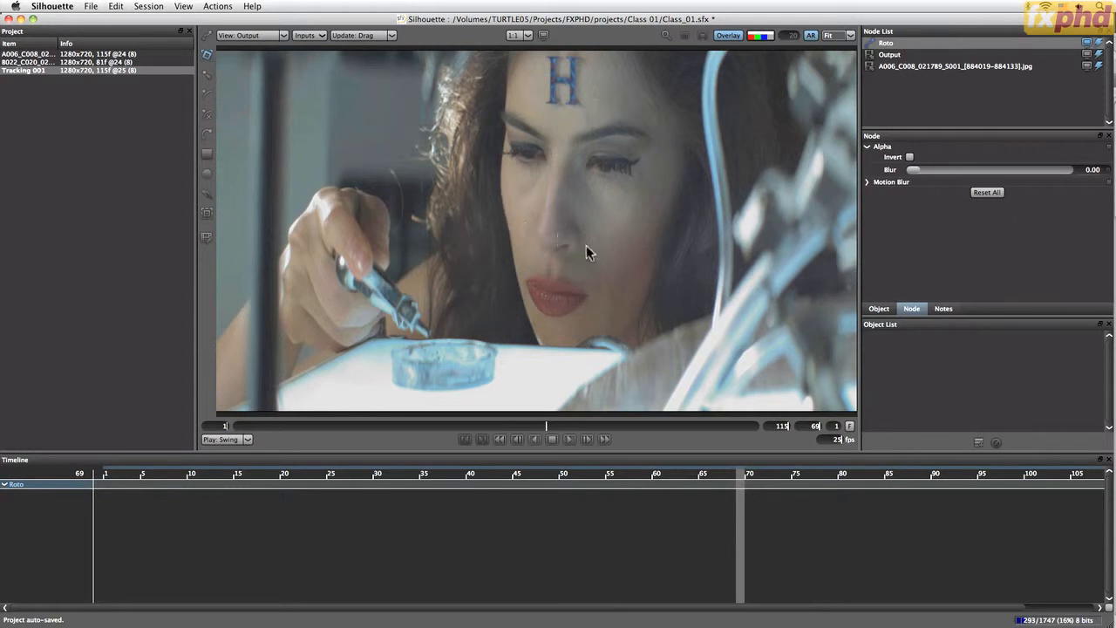
left_click_drag(613, 485, 647, 487)
Add a new layer to the Roto node's object list and name it Post left
left_click(979, 443)
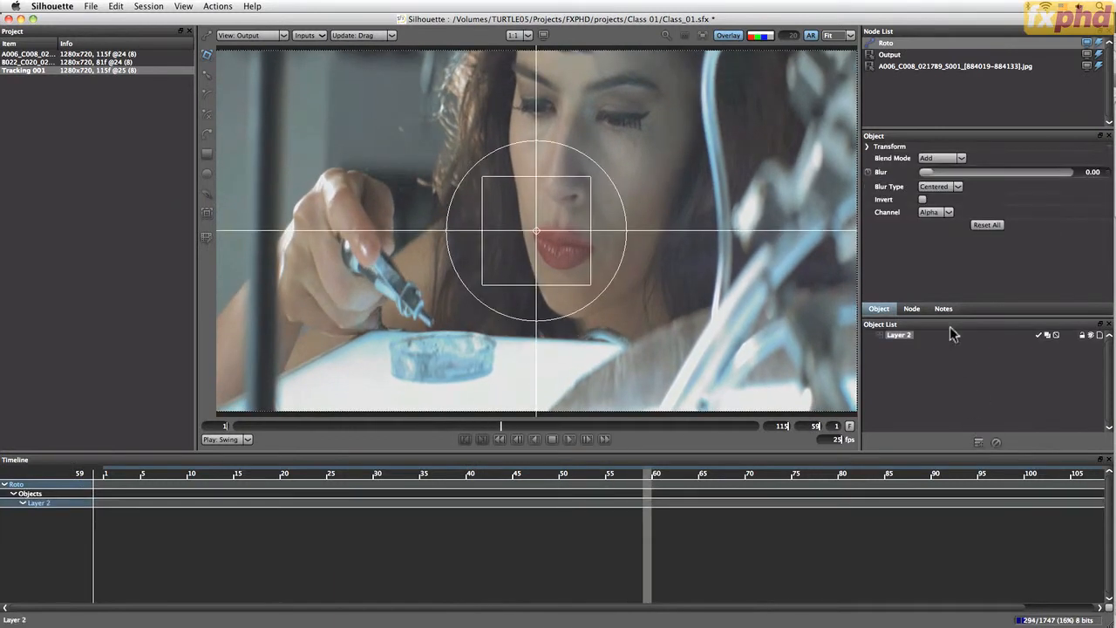
double_click(899, 336)
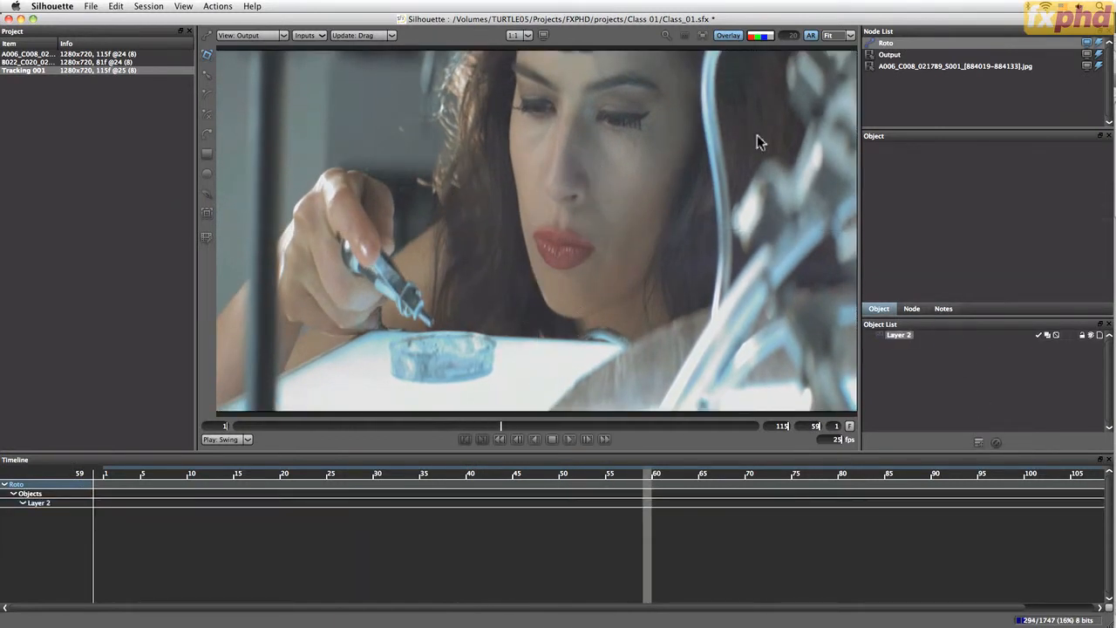
scroll(759, 142, "down", 2)
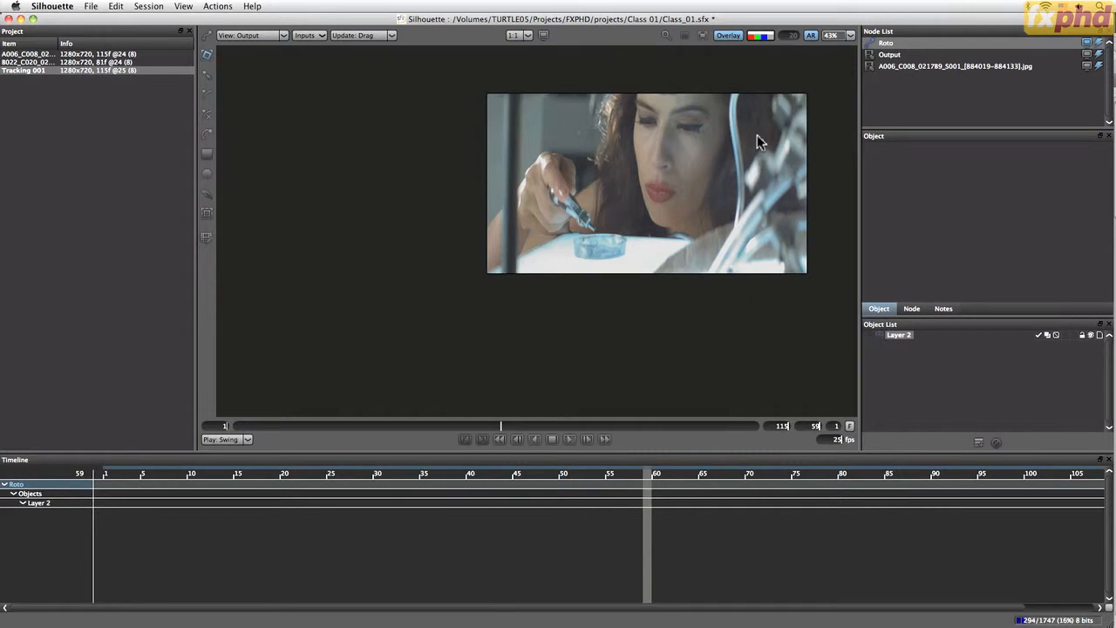
type("fPost")
key("Return")
type("lef")
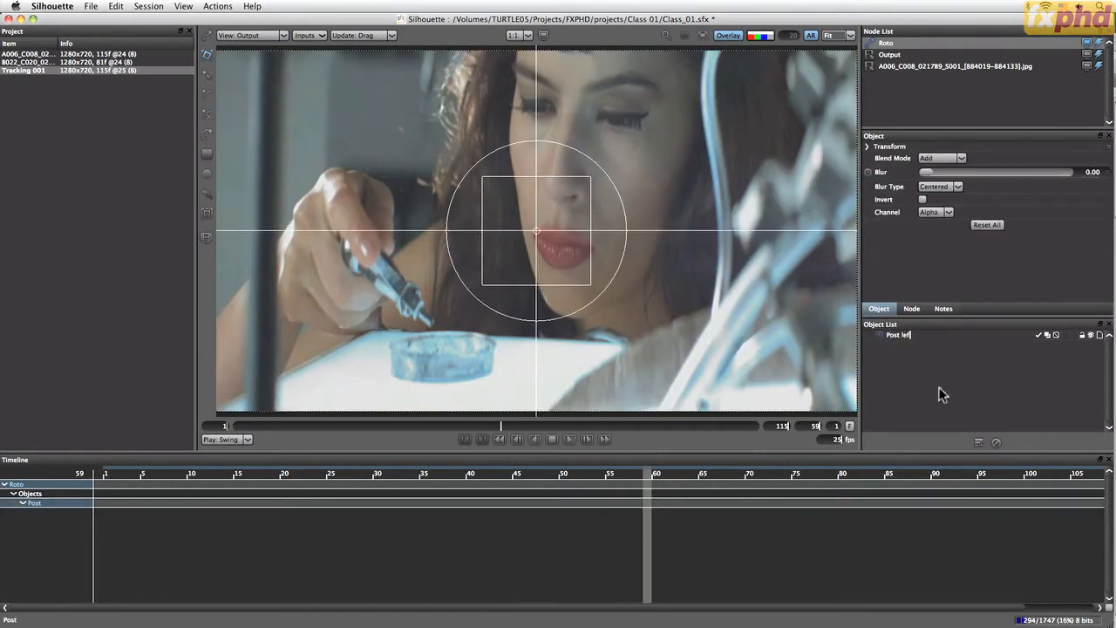
type("t")
key("Return")
Activate the Tracker tool, view the Planar Tracker options and return to the Point Tracker
left_click(208, 216)
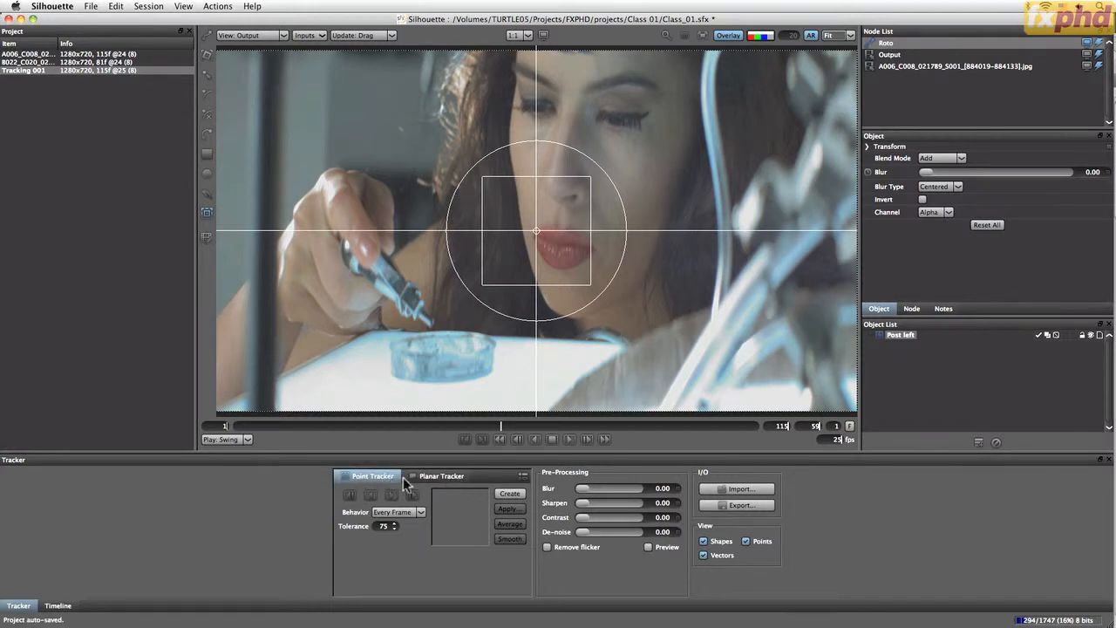
left_click(410, 477)
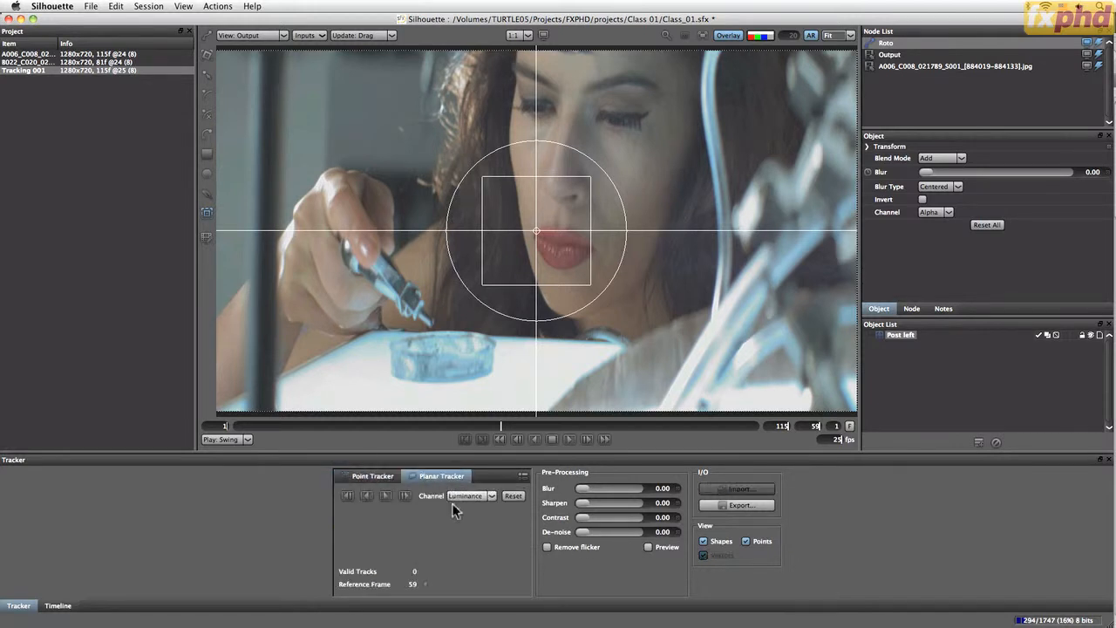
left_click(384, 478)
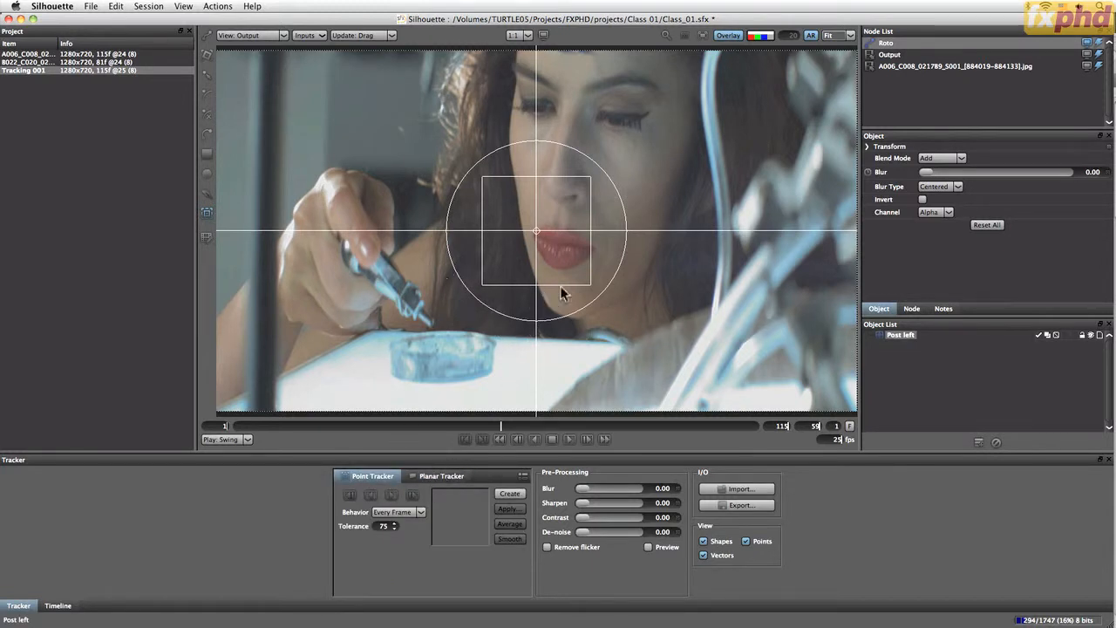
Scrub through the shot to examine the hand and dish as tracking features, stopping at frame 75
left_click_drag(536, 417, 556, 438)
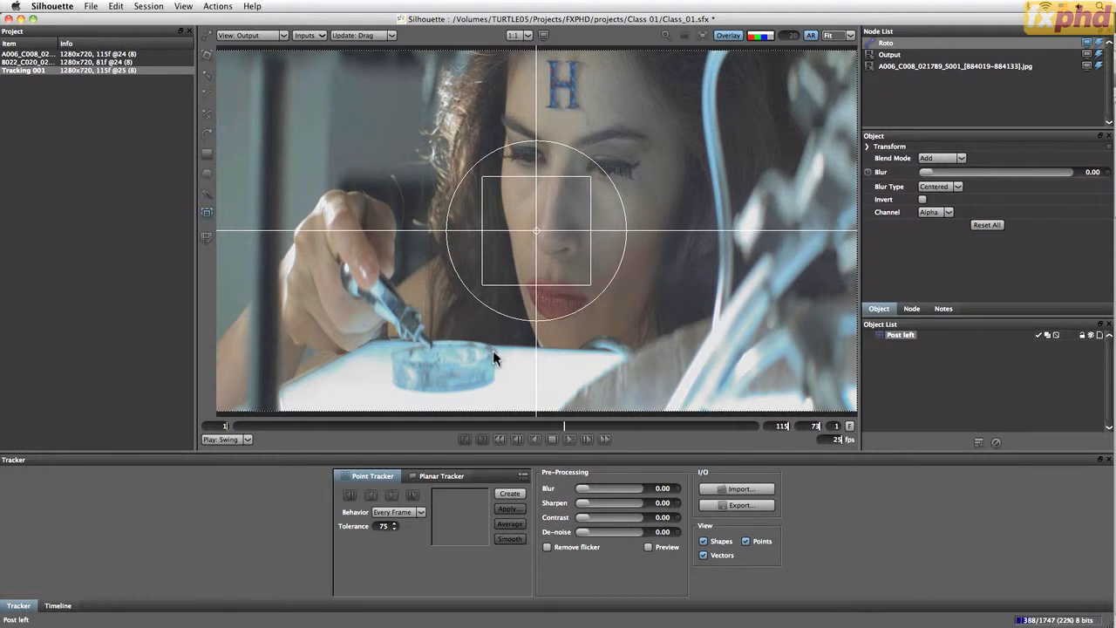
left_click_drag(559, 427, 591, 443)
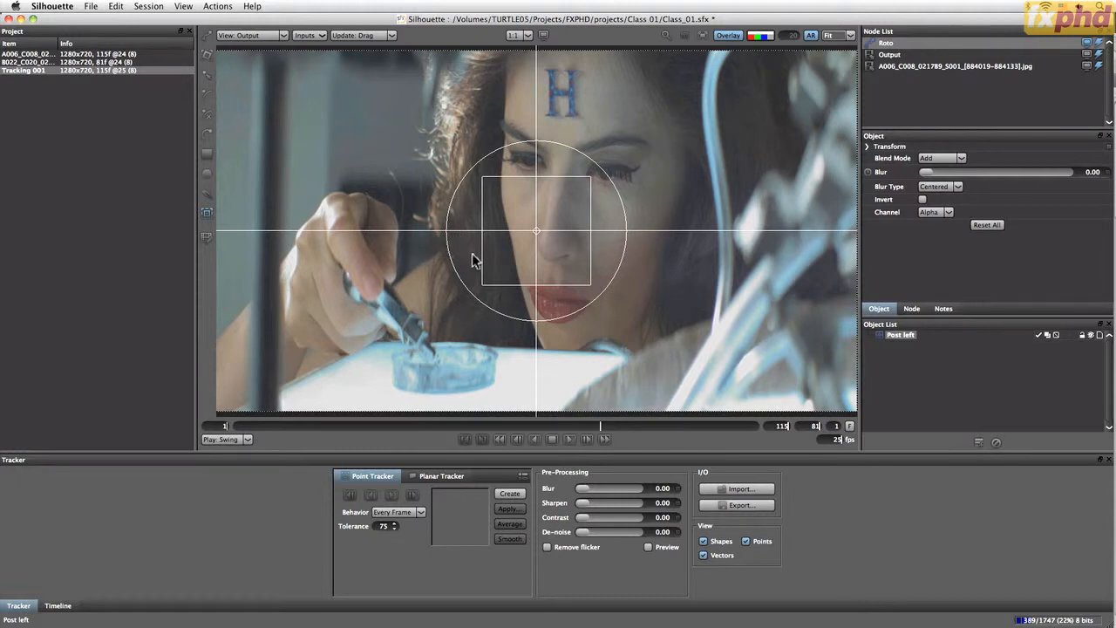
left_click_drag(600, 425, 474, 419)
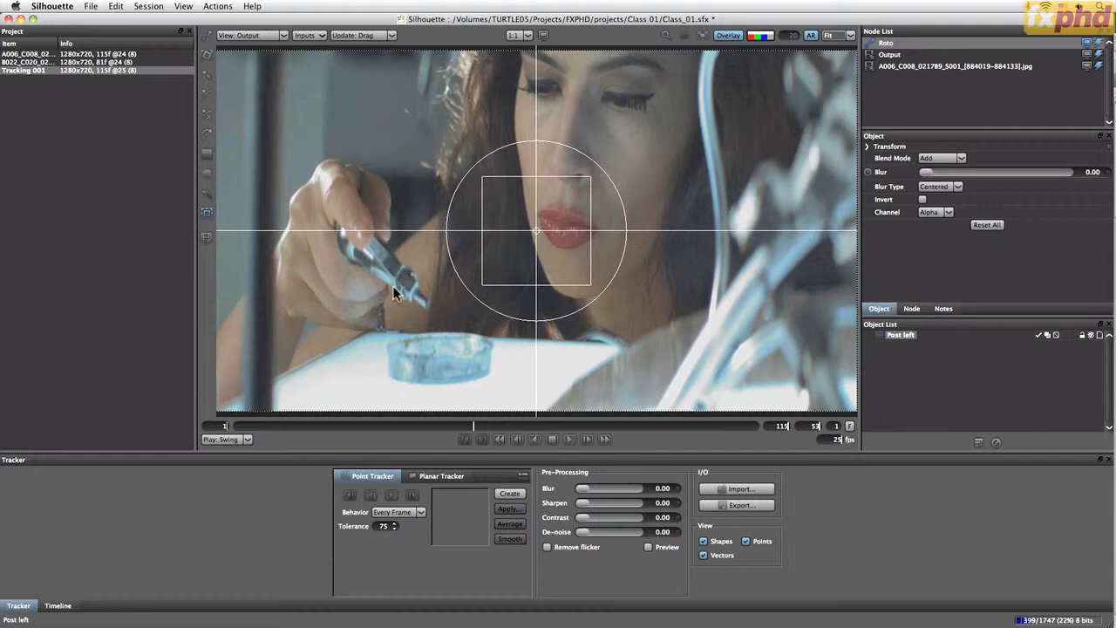
left_click_drag(468, 426, 533, 426)
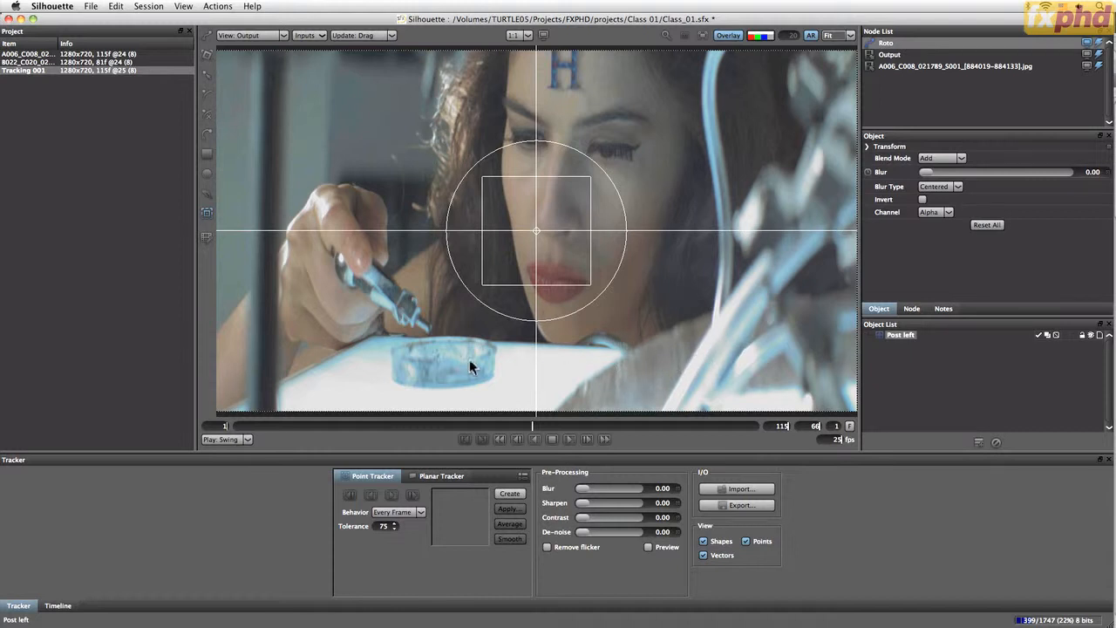
left_click_drag(531, 418, 573, 425)
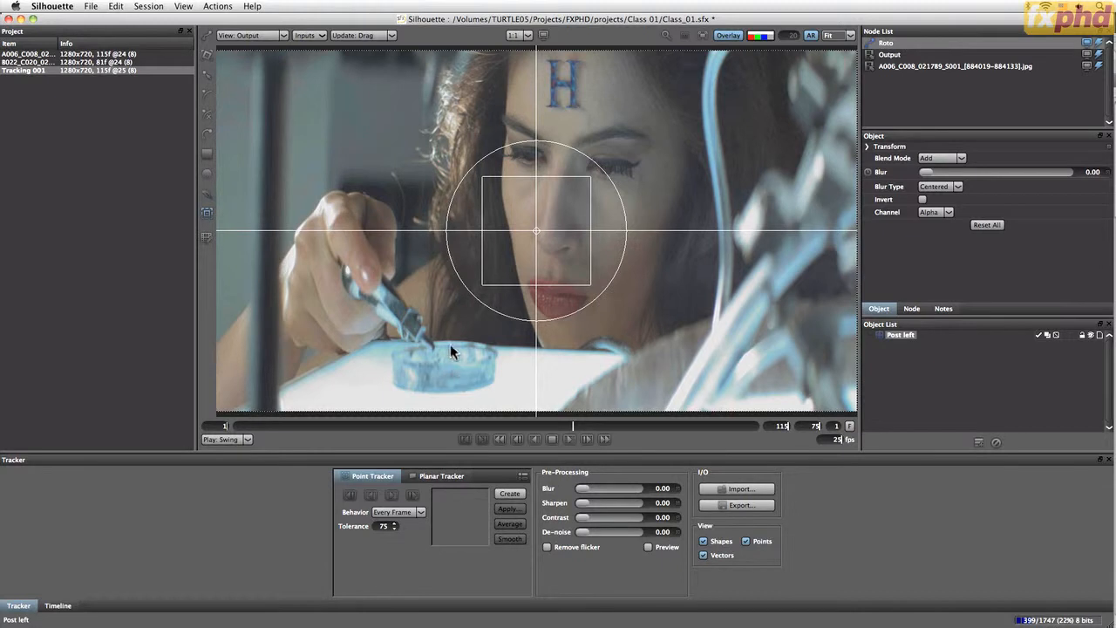
Replace a trial tracker on the dish with a newly created point tracker positioned at about 476, 651, with its match area enlarged
mouse_move(436, 383)
left_mouse_down()
mouse_move(426, 375)
mouse_move(439, 353)
mouse_move(427, 381)
mouse_move(452, 375)
left_mouse_up()
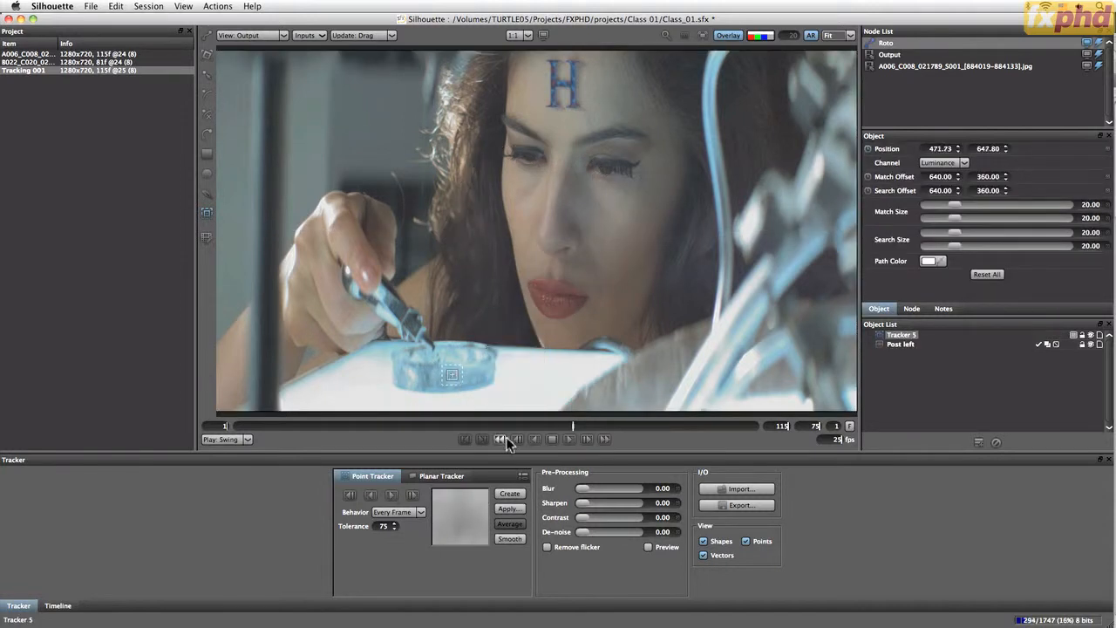
key("Delete")
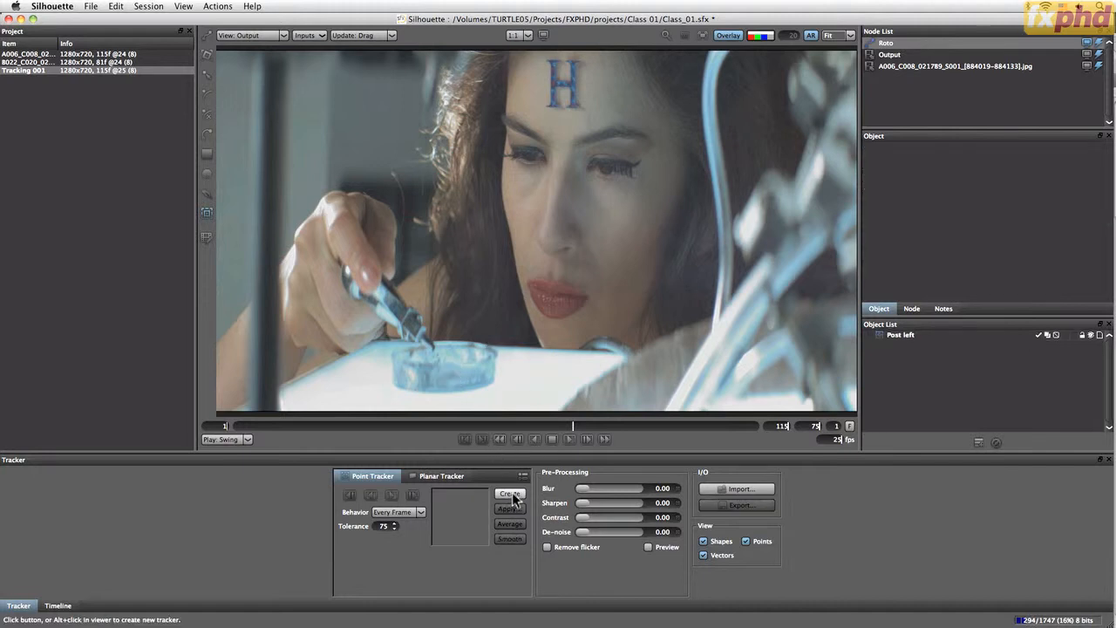
left_click(513, 498)
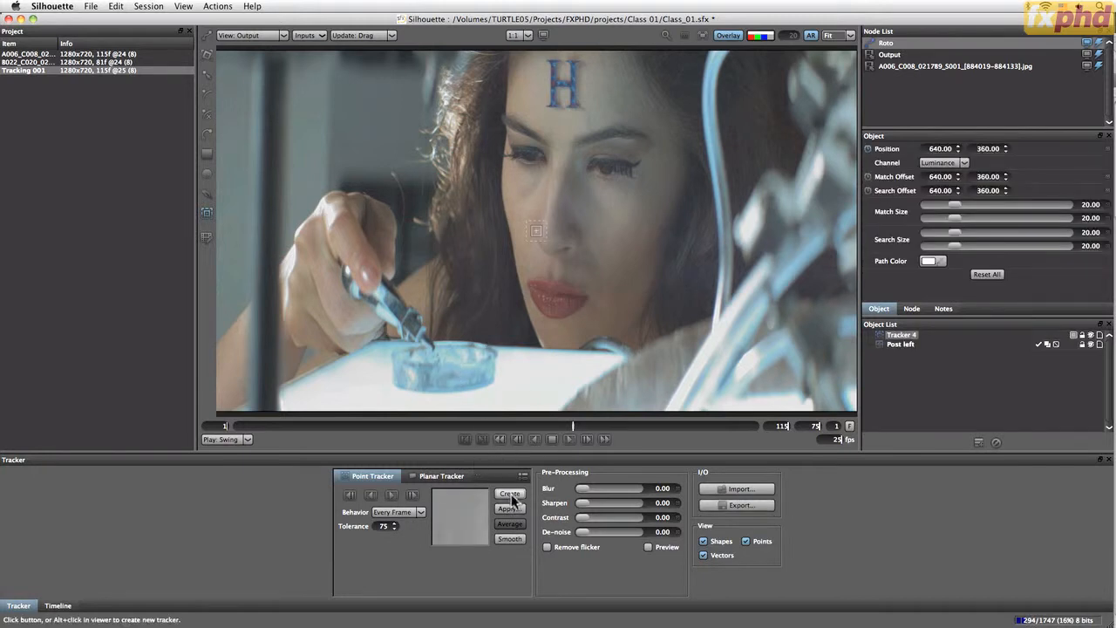
left_click_drag(538, 236, 471, 358)
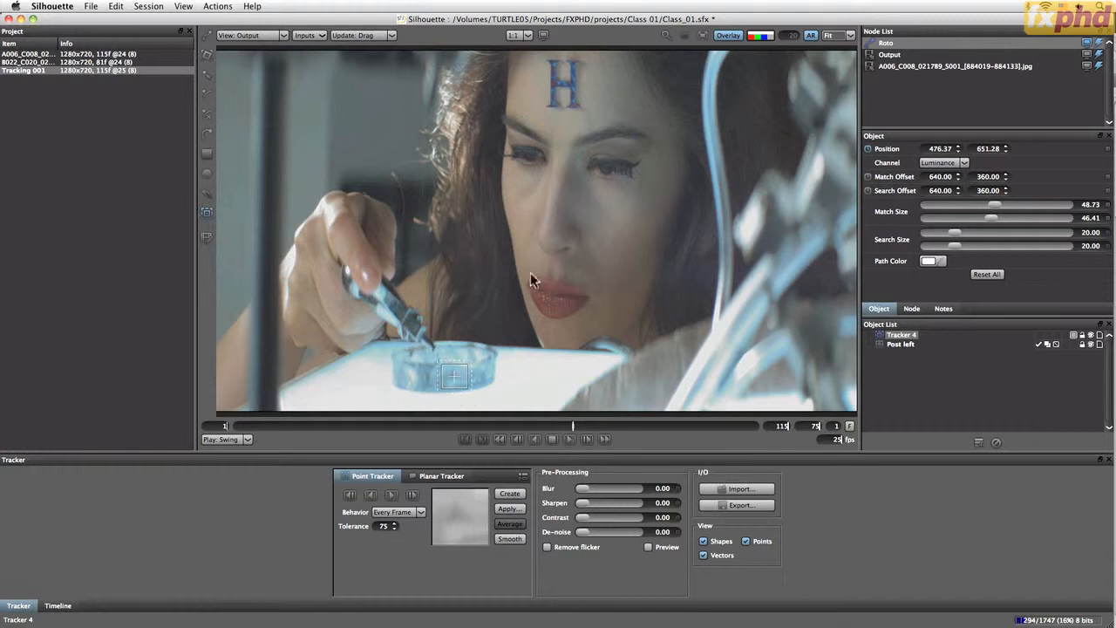
Resize the dish tracker to a match size of about 46.74 by 48.79 and a search size of about 24.45 by 32.70
mouse_move(472, 362)
left_mouse_down()
mouse_move(489, 348)
mouse_move(470, 361)
left_mouse_up()
left_click_drag(1002, 206, 950, 230)
mouse_move(574, 428)
left_mouse_down()
mouse_move(733, 429)
mouse_move(573, 430)
left_mouse_up()
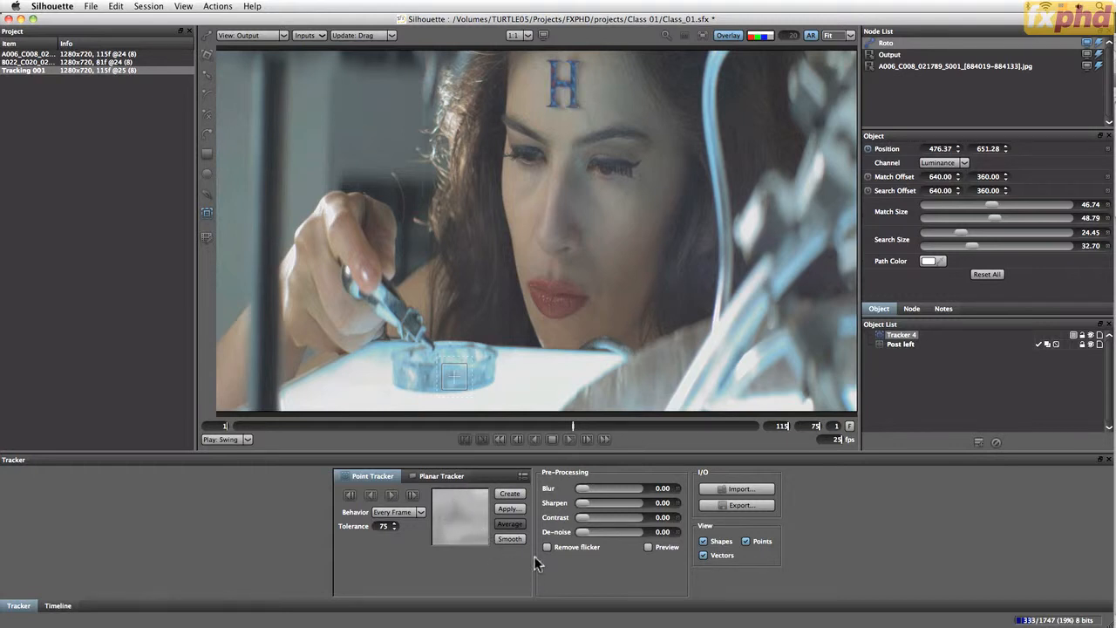
left_click(455, 374)
Set the tracker pre-processing to Blur 2.13, Sharpen 40.43, Contrast 64.89 and De-noise 2.13, leaving Remove flicker off
left_click_drag(581, 491, 599, 518)
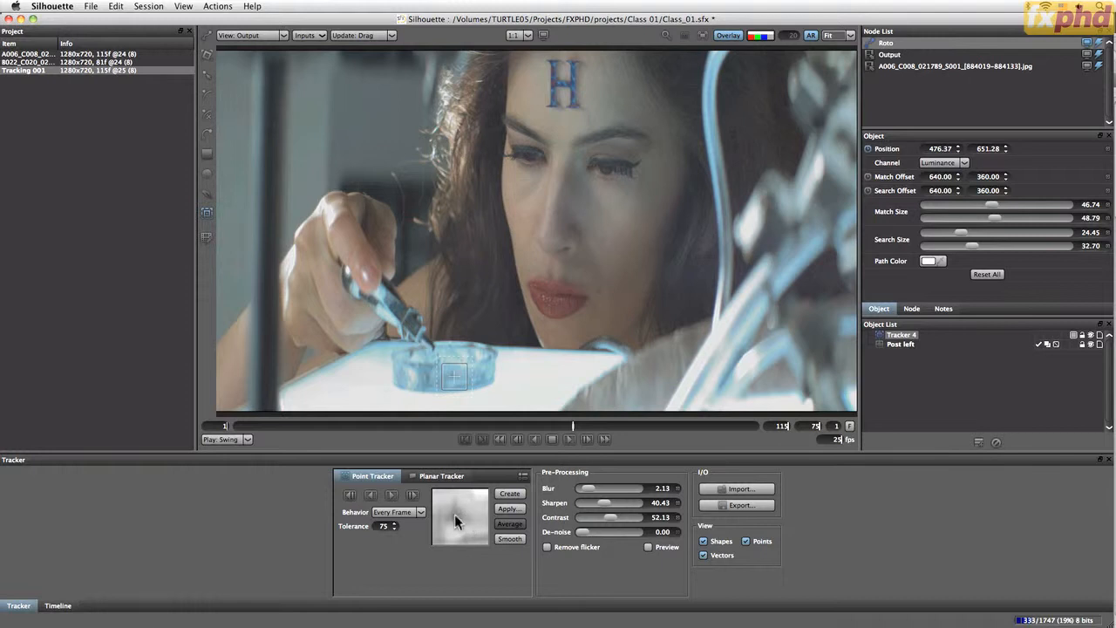
left_click_drag(611, 517, 617, 524)
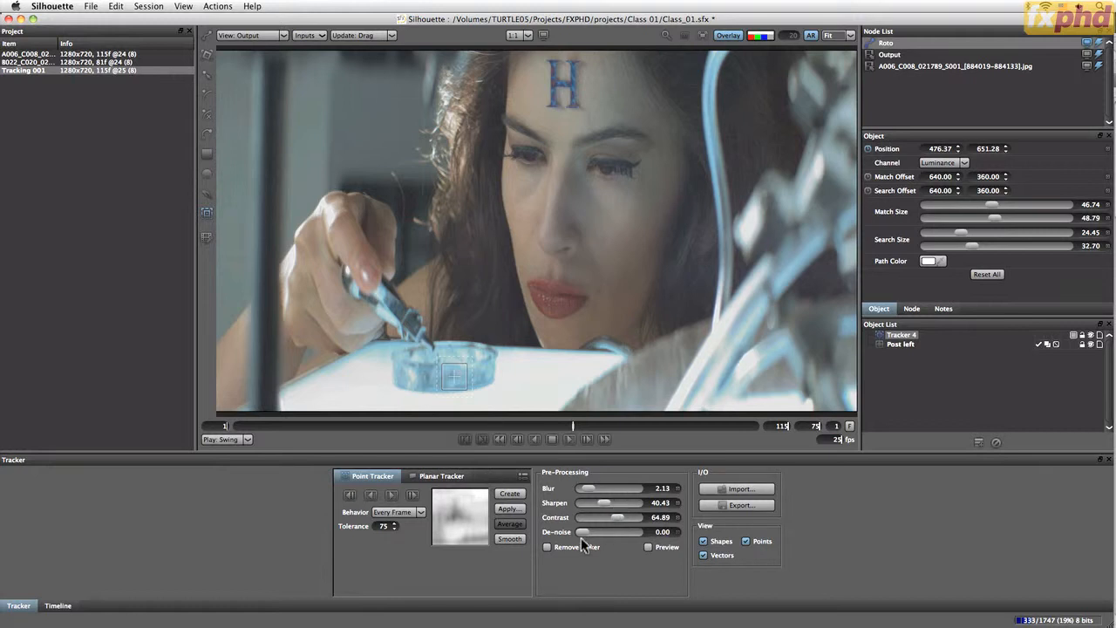
left_click_drag(584, 533, 597, 538)
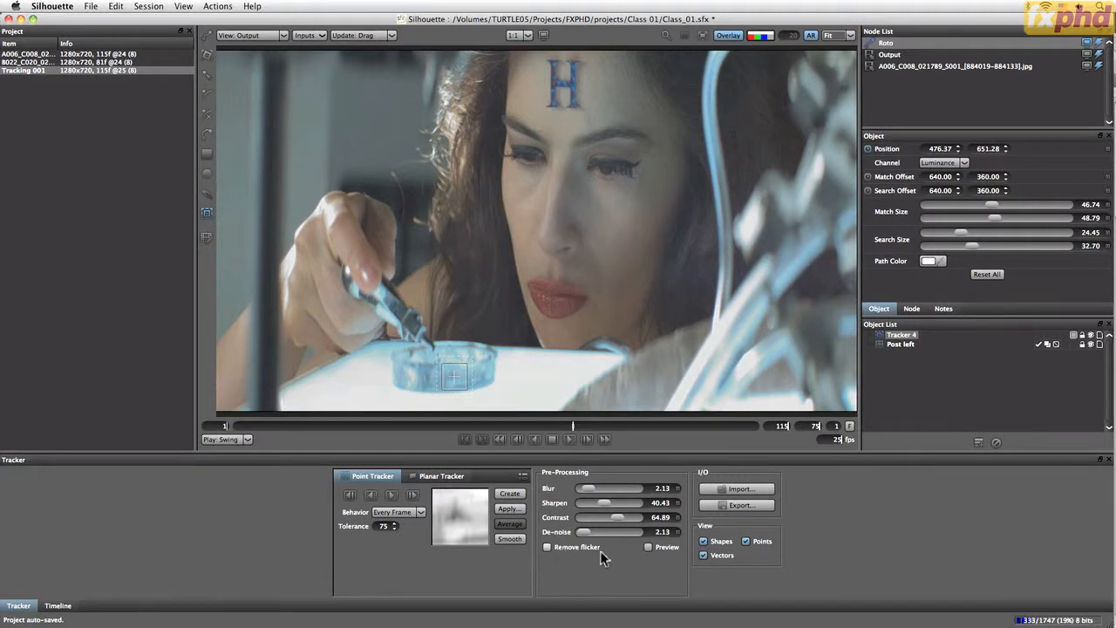
left_click(548, 547)
Preview the pre-processing with Blur reduced to 1.49 and set the dish tracker's channel to Red
left_click(648, 547)
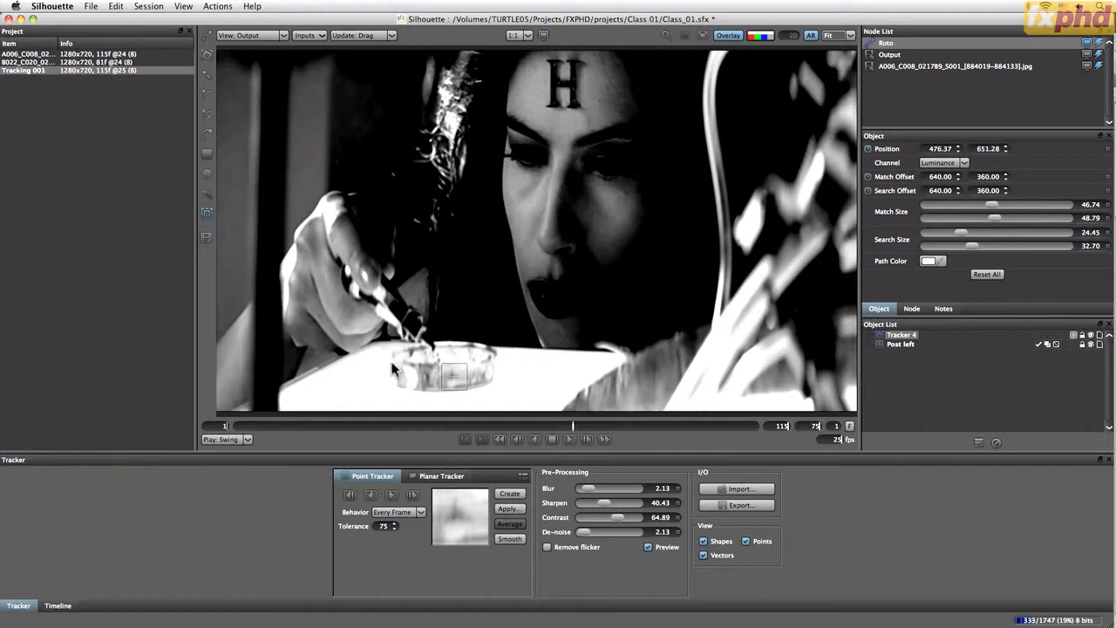
left_click_drag(591, 489, 586, 494)
left_click(964, 164)
left_click(955, 190)
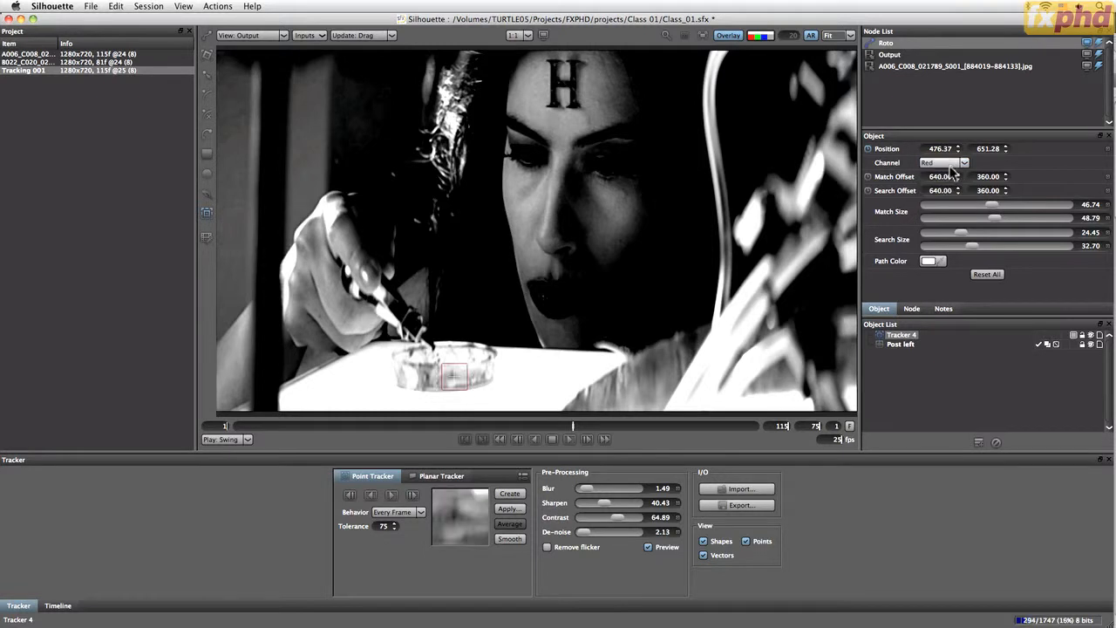
Try the Green, Blue, Luminance and RGB channels on the dish tracker to compare the contrast of its pattern
left_click(951, 164)
left_click(950, 197)
left_click(950, 166)
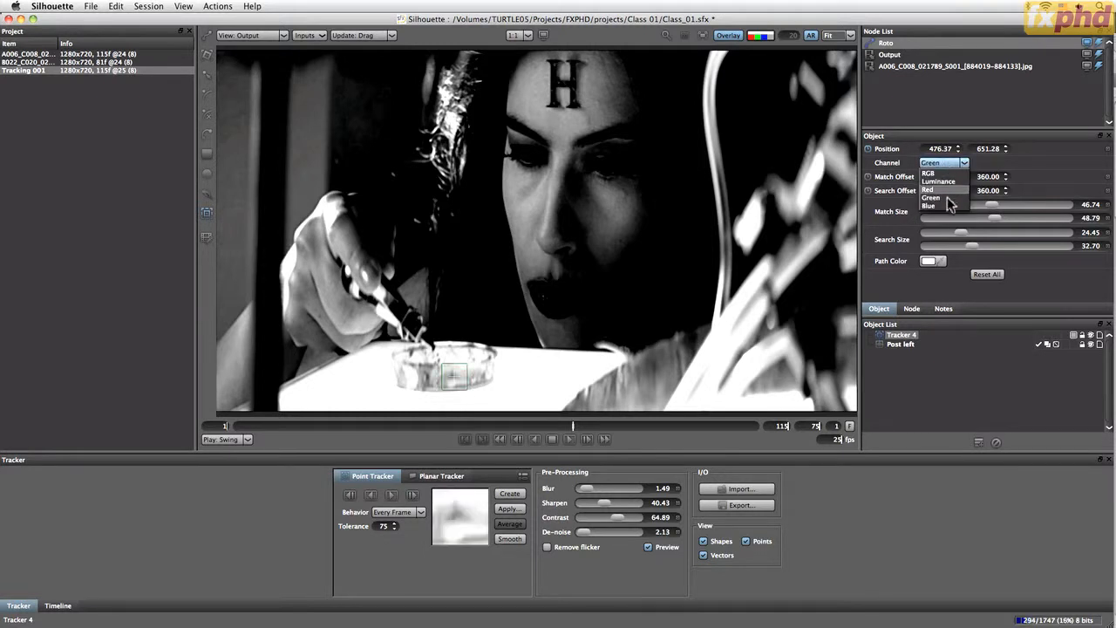
left_click(948, 215)
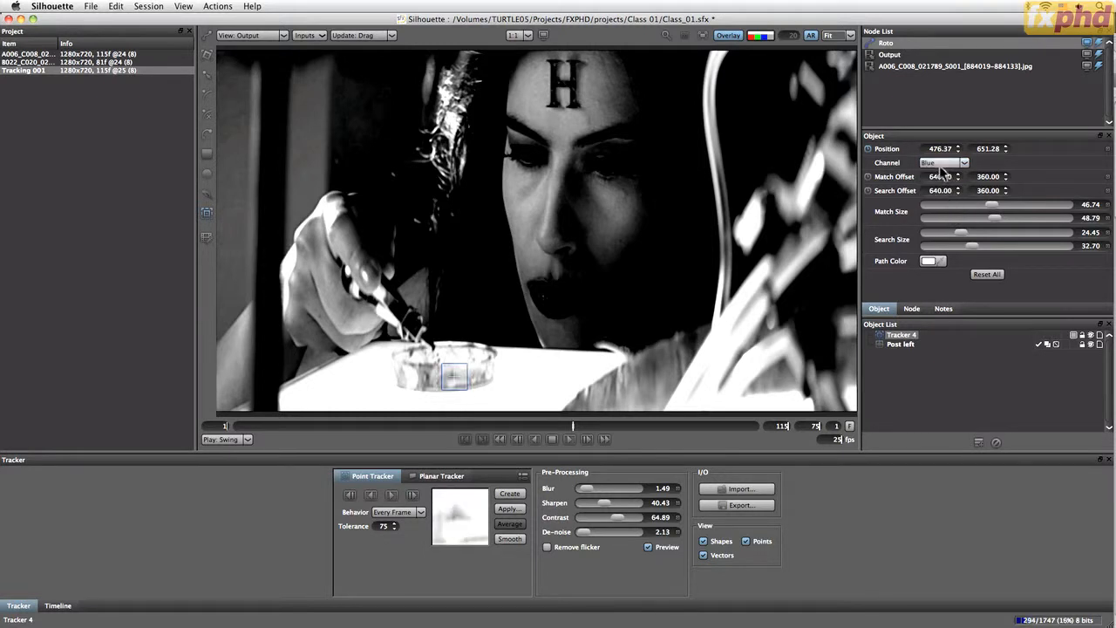
left_click(947, 164)
left_click(942, 183)
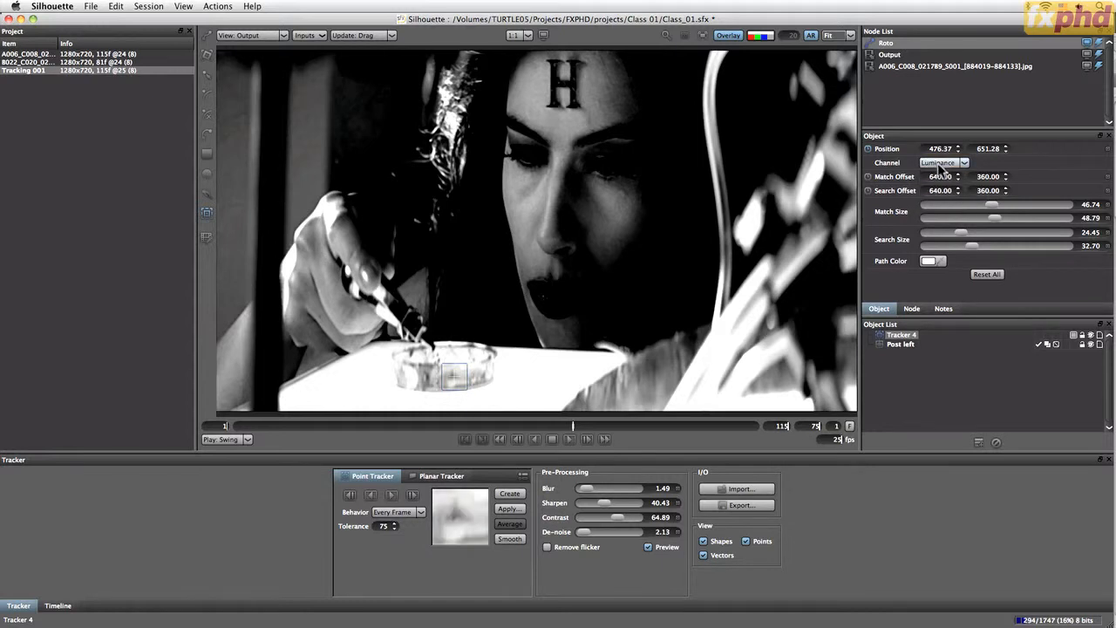
left_click(940, 165)
left_click(930, 190)
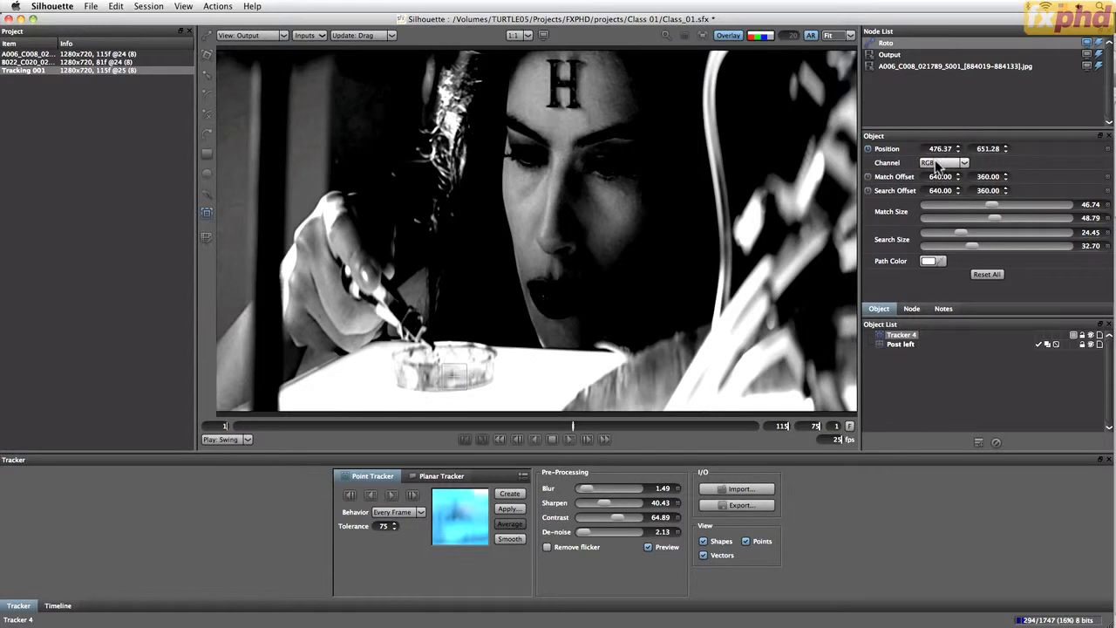
Set the dish tracker's channel to Luminance and track it forward from frame 75 to frame 115
left_click(937, 166)
left_click(942, 182)
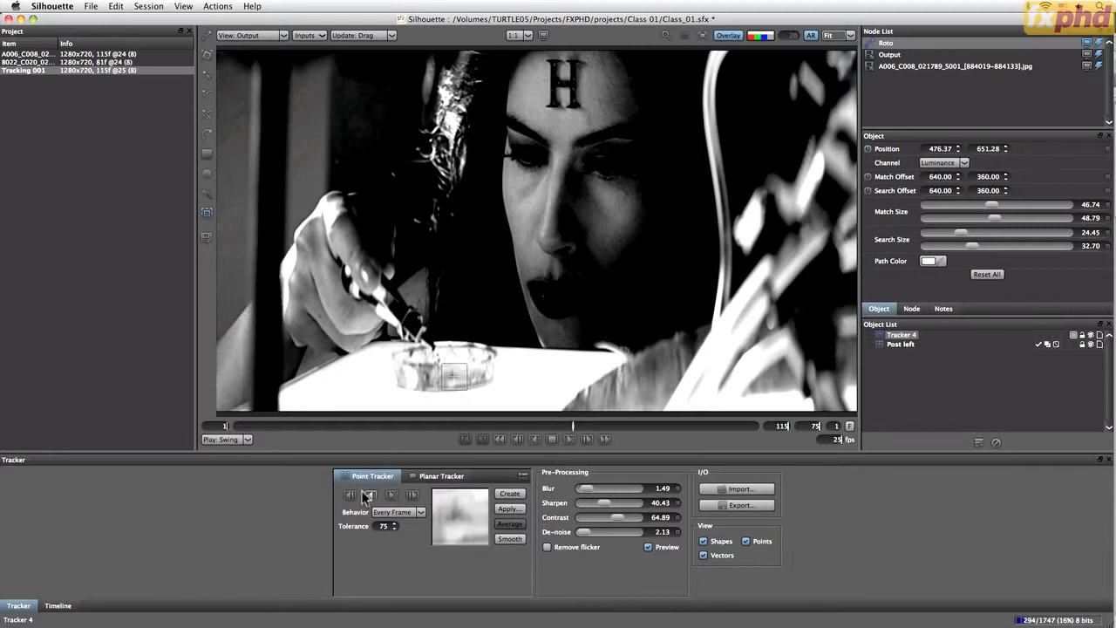
left_click(392, 496)
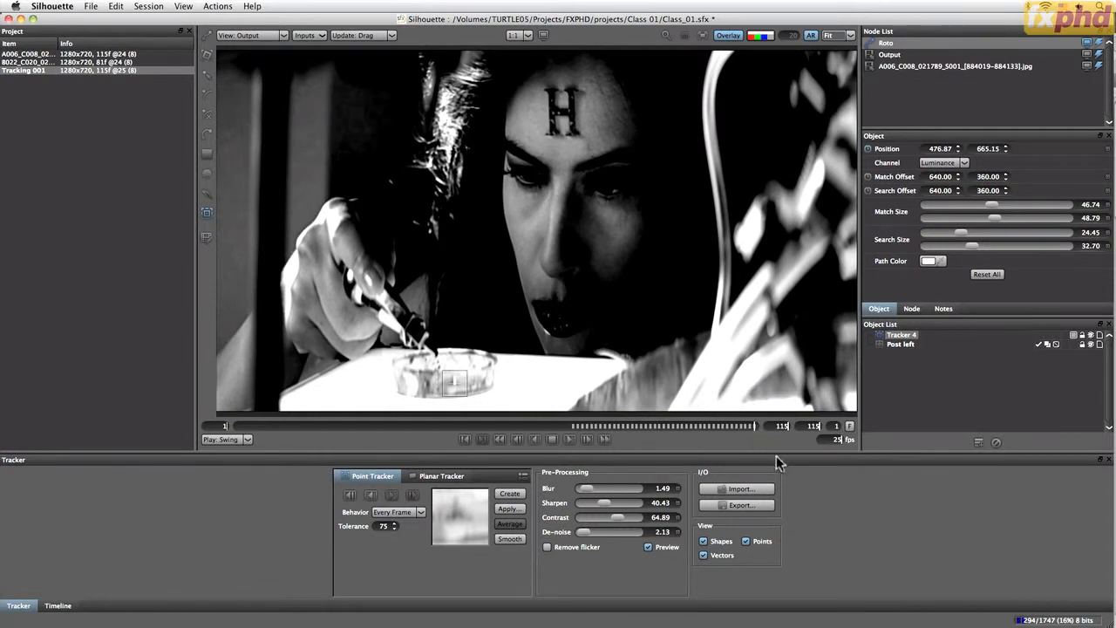
Step backward through the tracked frames from 115 to 78 to examine how well the tracker holds on the dish
key("z")
key("z")
key("z")
key("z")
key("z")
key("z")
key("z")
key("z")
key("z")
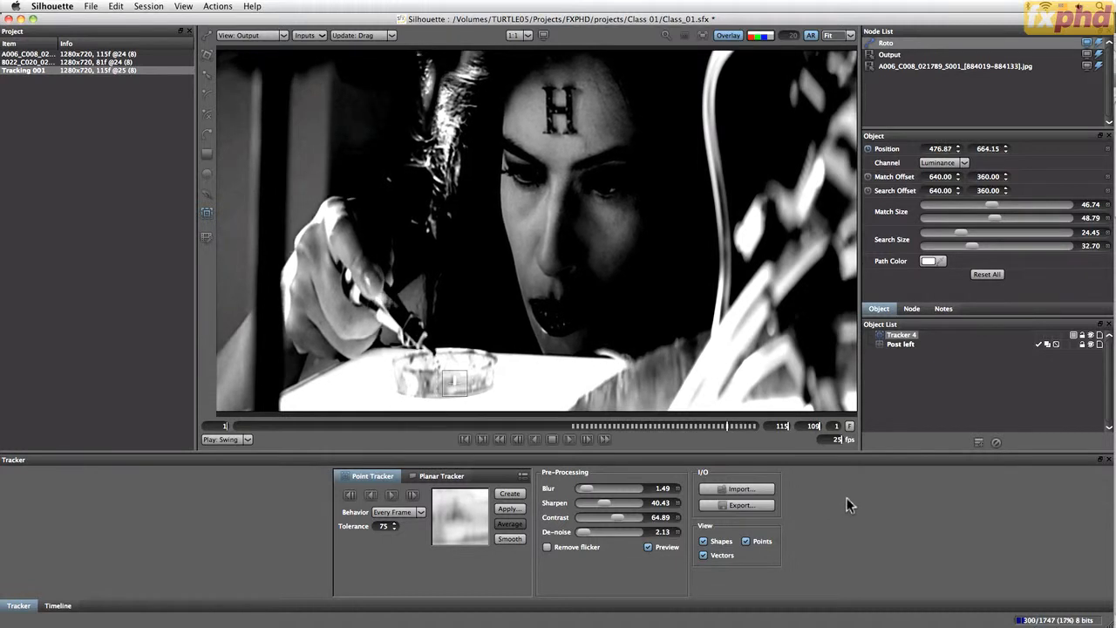
key("z")
key("z")
key("z")
key("z")
key("z")
key("z")
key("z")
key("z")
key("z")
key("z")
key("z")
key("z")
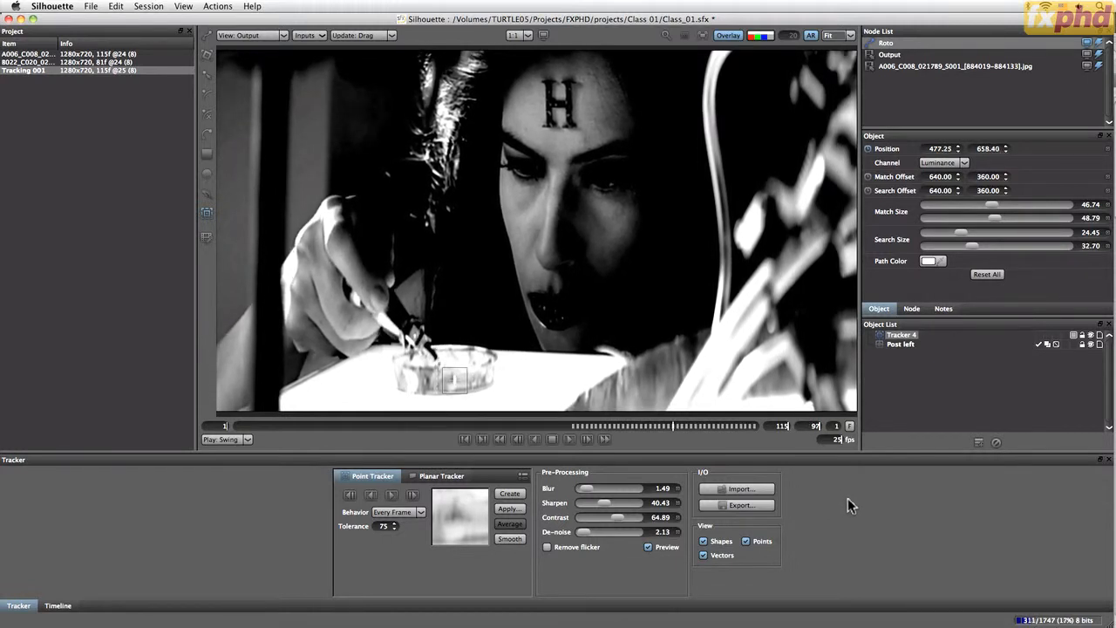
key("z")
key("z")
key("z")
key("z")
key("z")
key("z")
key("z")
key("z")
key("z")
key("z")
key("z")
key("z")
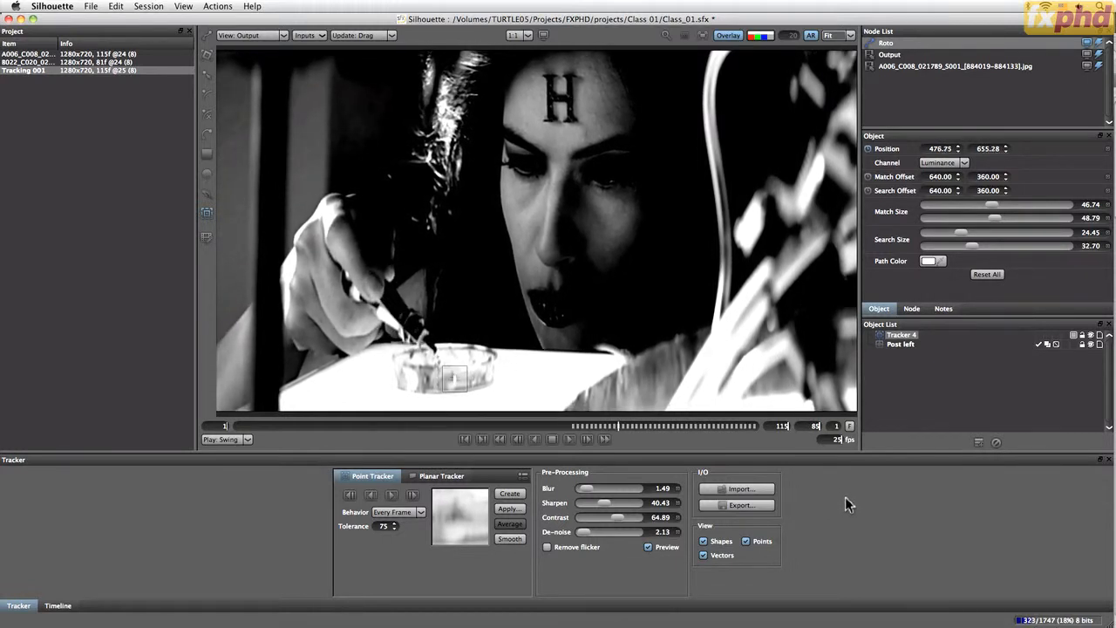
key("z")
key("z")
key("z")
key("z")
key("z")
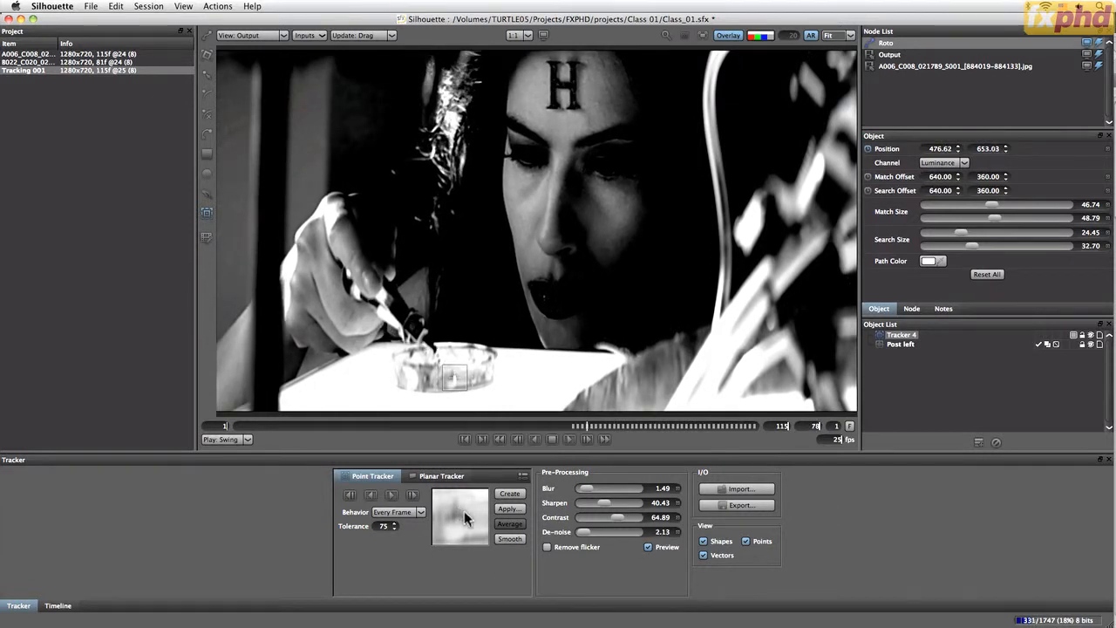
Step back and forth between frames 75 and 90 to examine the dish track's stability, finishing at frame 75
key("x")
key("x")
key("x")
key("x")
key("x")
key("x")
key("x")
key("x")
key("x")
key("x")
key("x")
key("x")
key("x")
key("x")
key("x")
key("x")
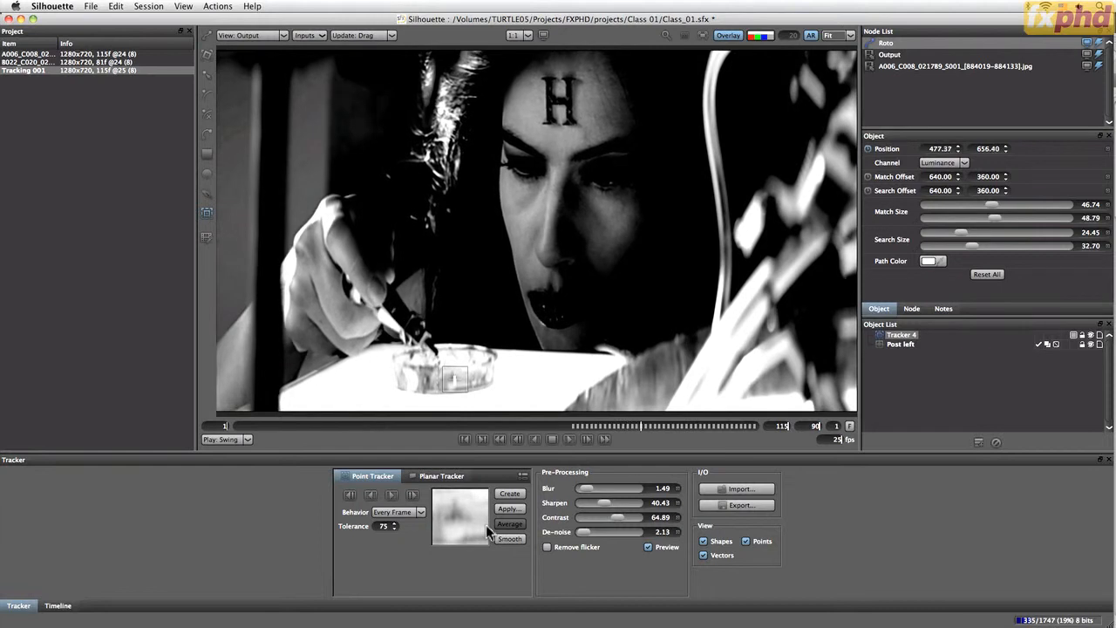
left_click(576, 427)
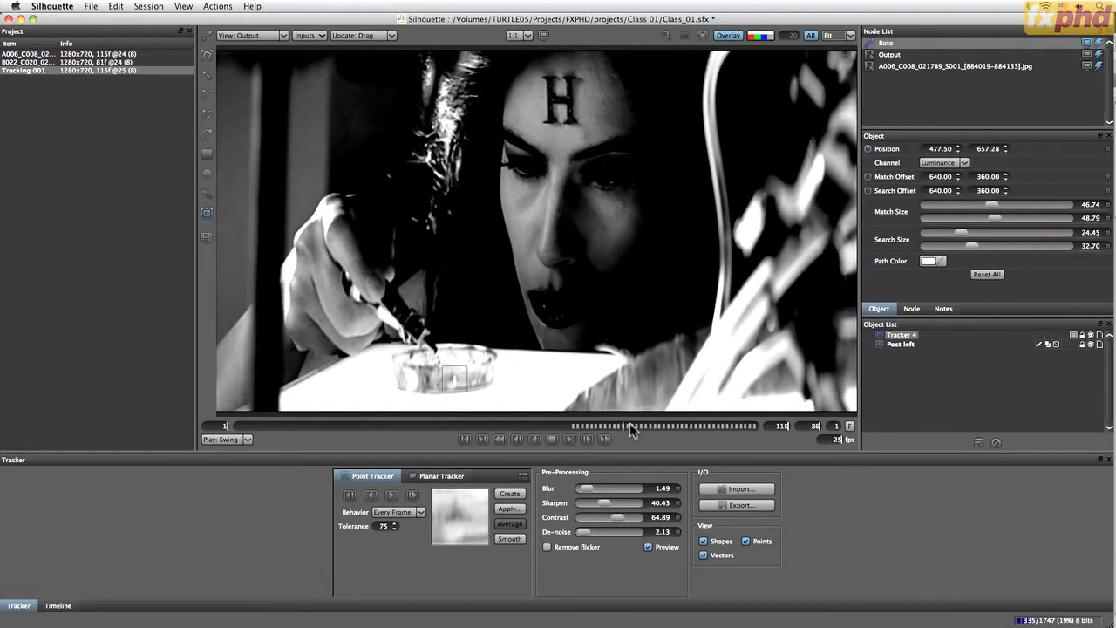
key("x")
key("x")
key("x")
key("x")
key("x")
key("x")
key("x")
key("x")
key("x")
key("x")
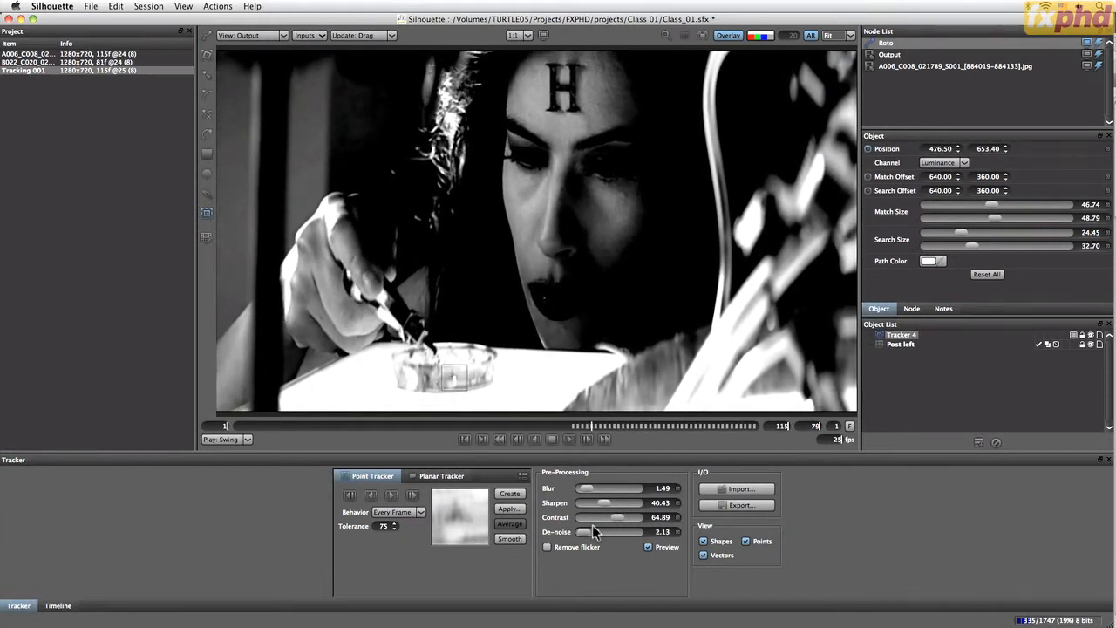
key("z")
key("z")
key("z")
key("z")
key("z")
key("z")
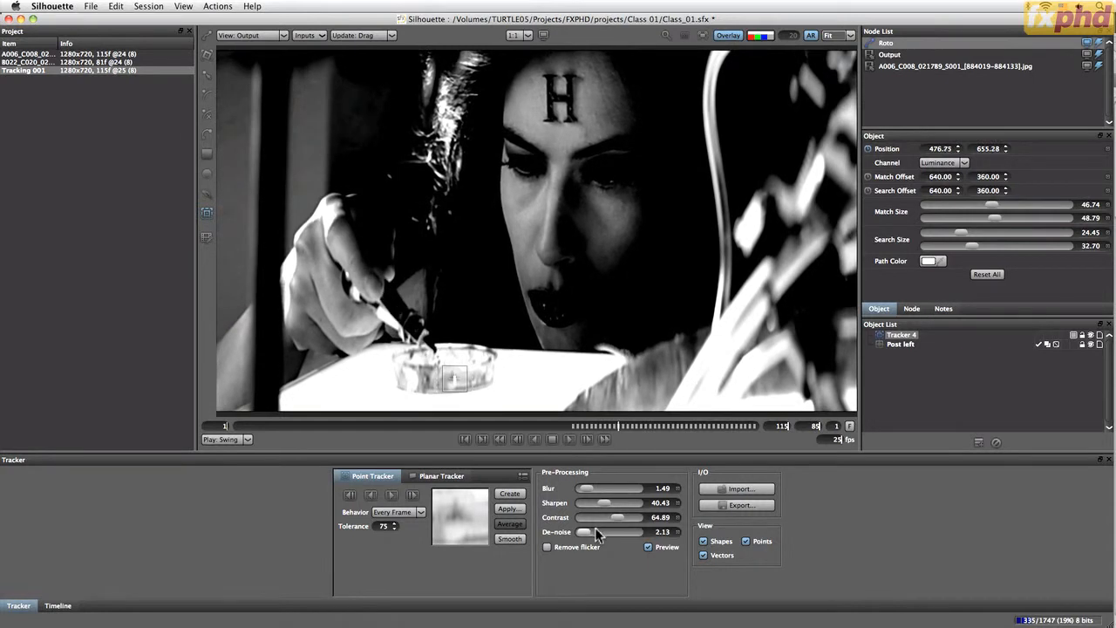
key("z")
key("z")
key("z")
key("z")
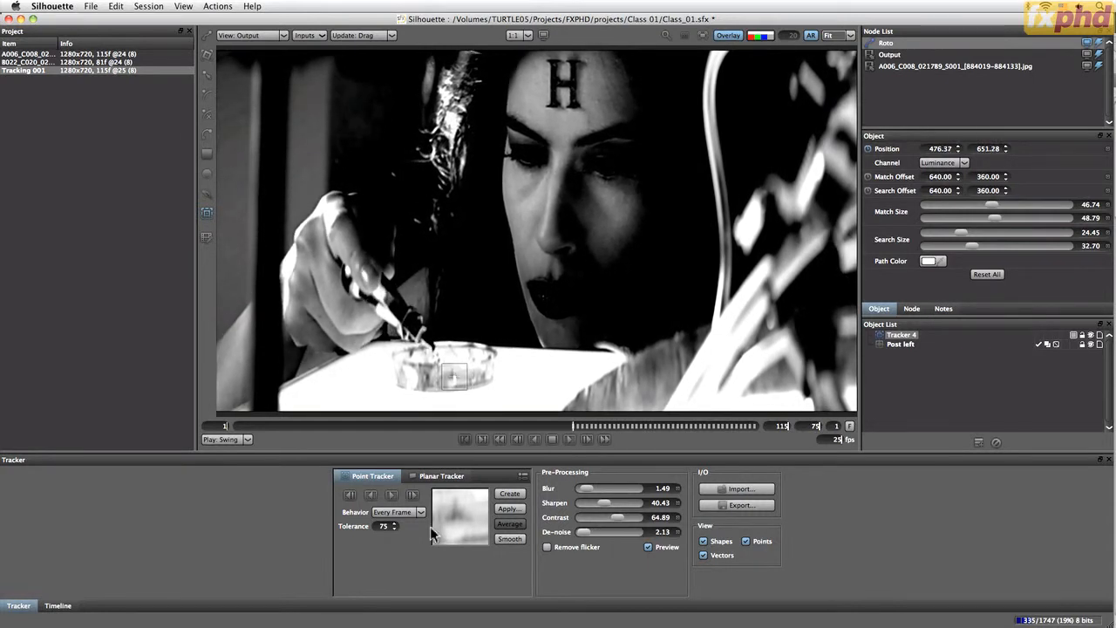
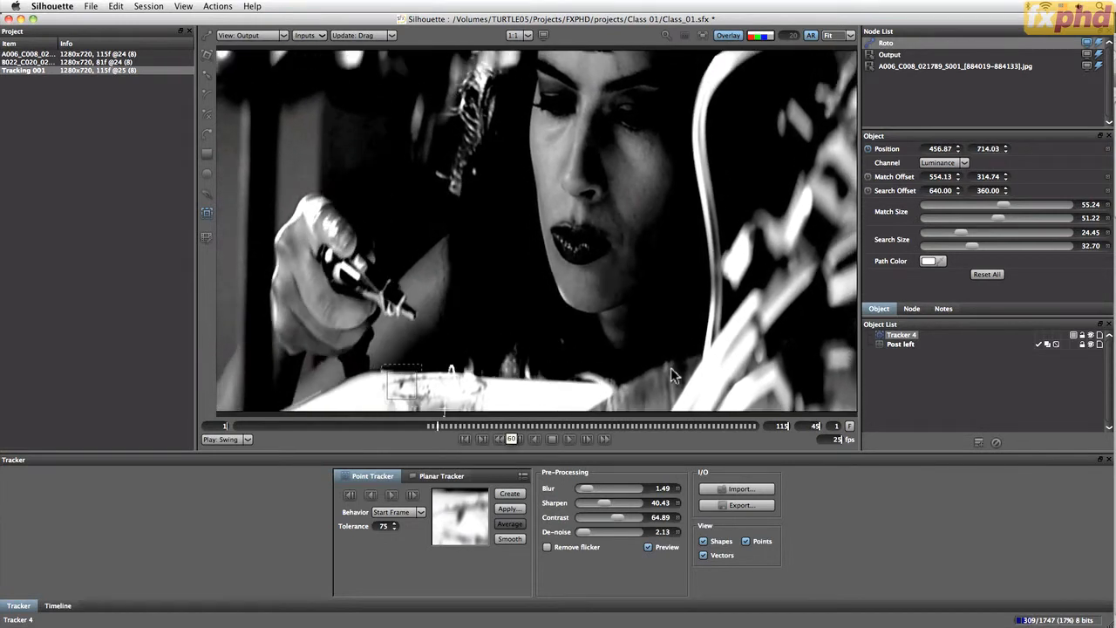
Turn off the pre-processing preview and apply a slight smoothing to the dish tracker's motion path
left_click(649, 547)
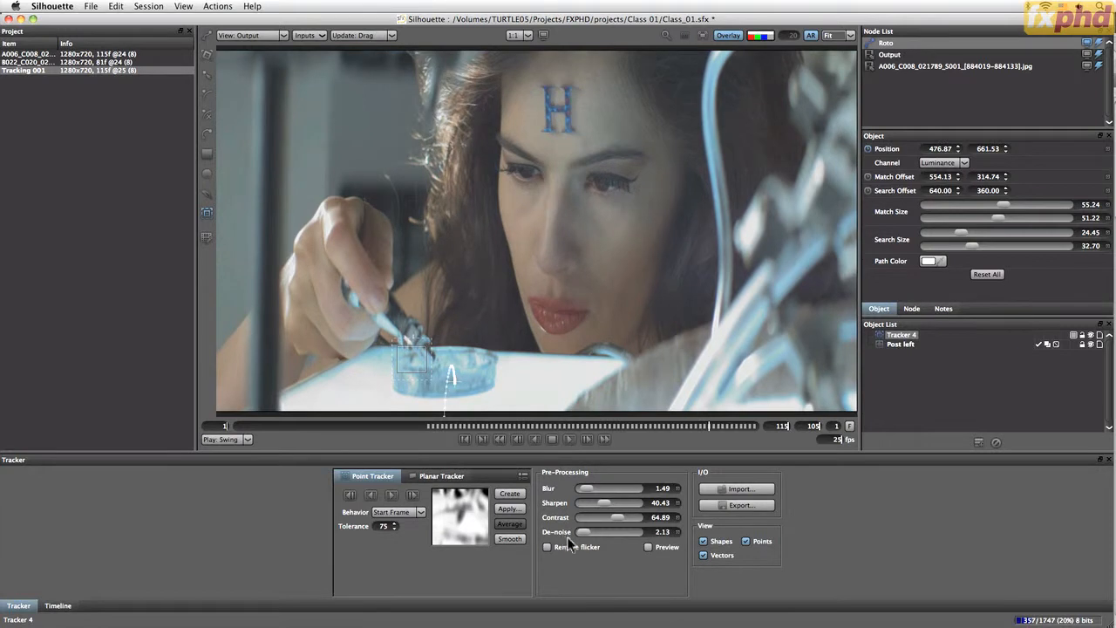
left_click(512, 541)
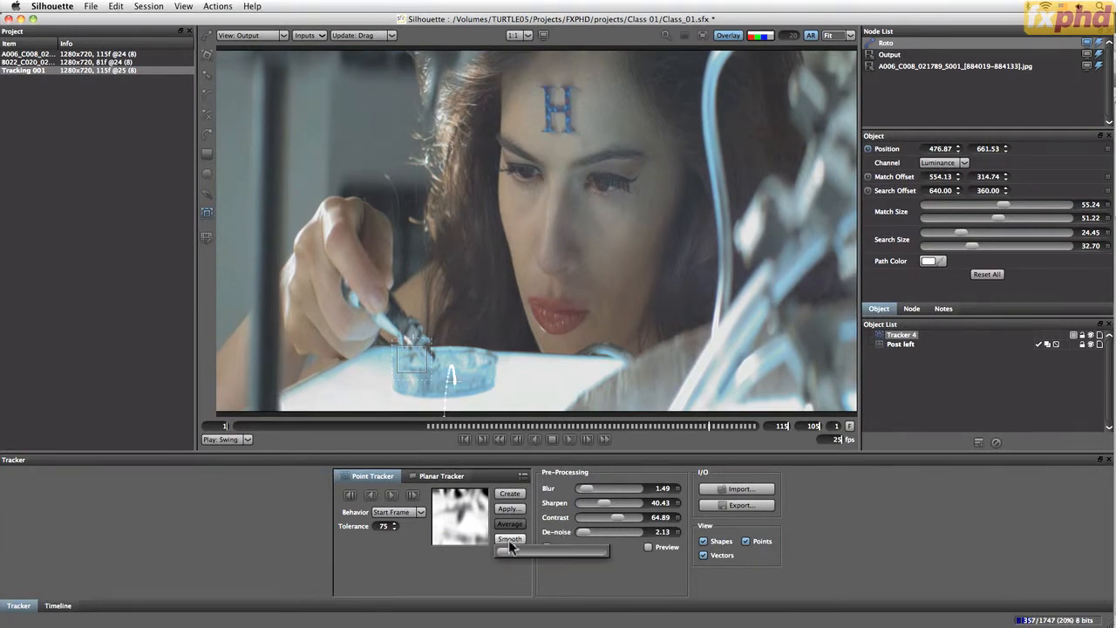
left_click(450, 584)
key("i")
key("i")
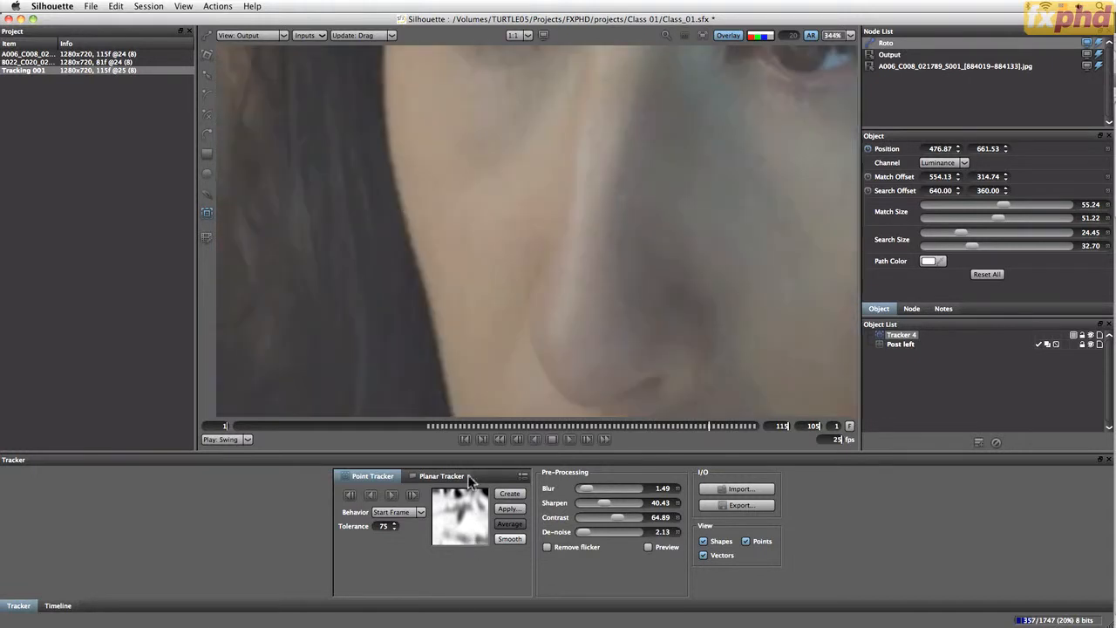
left_click_drag(481, 380, 593, 194)
left_click_drag(531, 326, 566, 232)
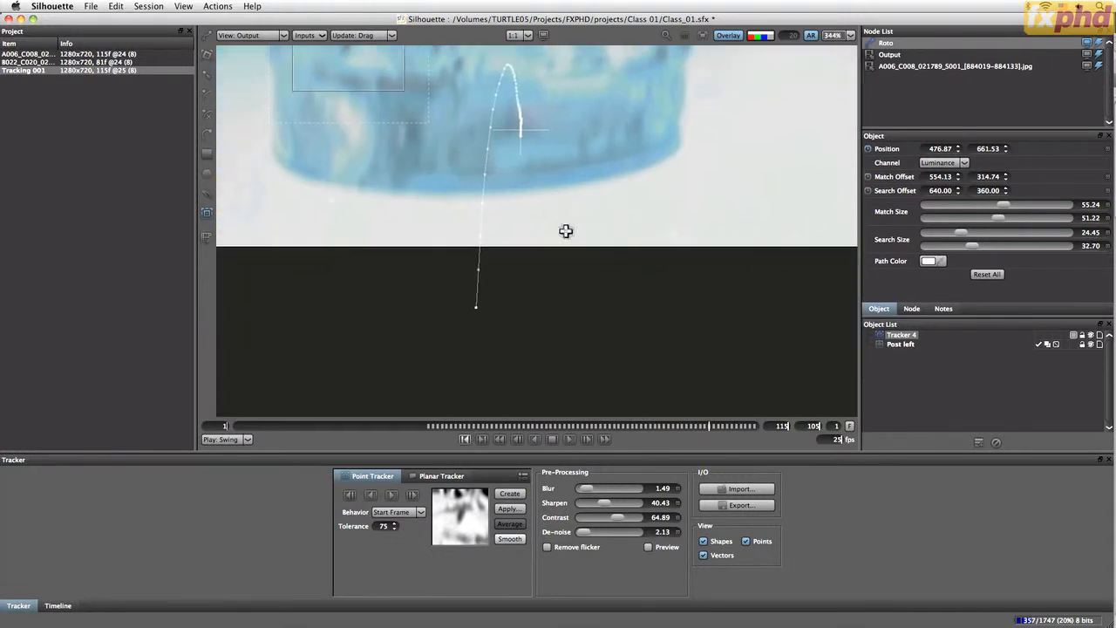
left_click(506, 540)
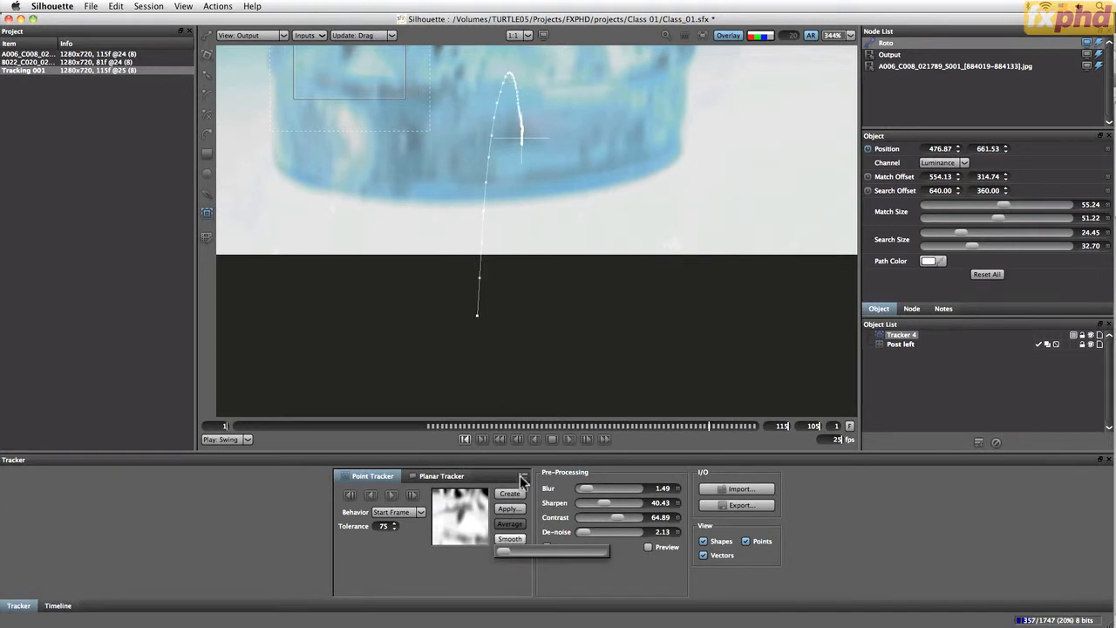
left_click_drag(508, 549, 516, 551)
left_click_drag(515, 555, 512, 549)
Step backward to frame 70 and forward again to examine how closely the tracker follows the dish after smoothing
key("z")
key("z")
key("z")
key("z")
key("z")
key("z")
key("z")
key("z")
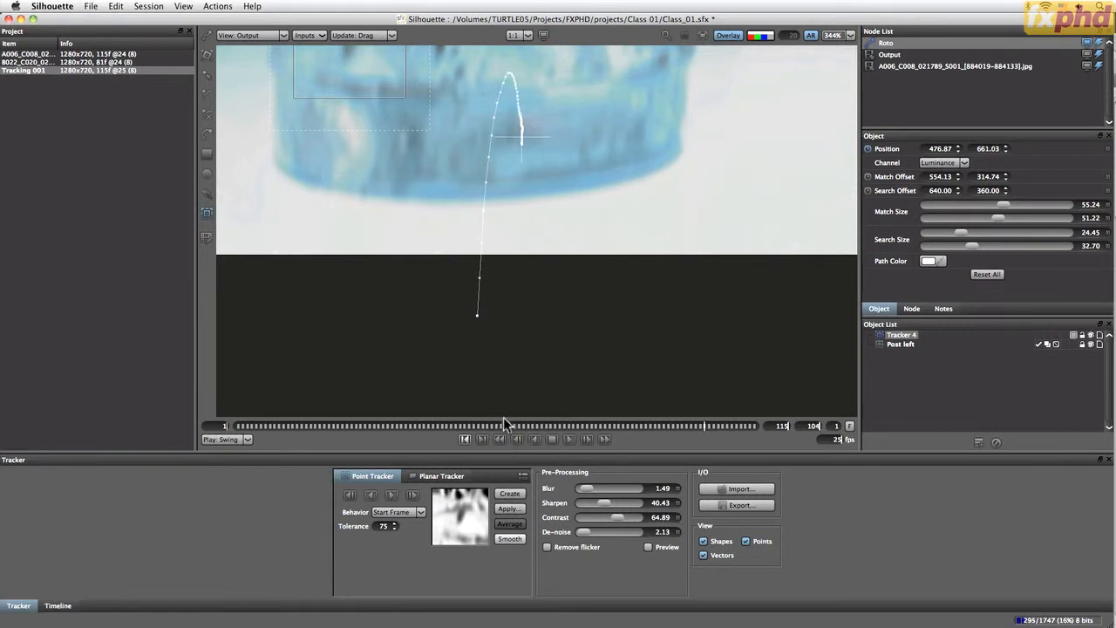
key("z")
key("z")
key("z")
key("z")
key("z")
key("z")
key("z")
key("z")
key("z")
key("z")
key("z")
key("z")
key("z")
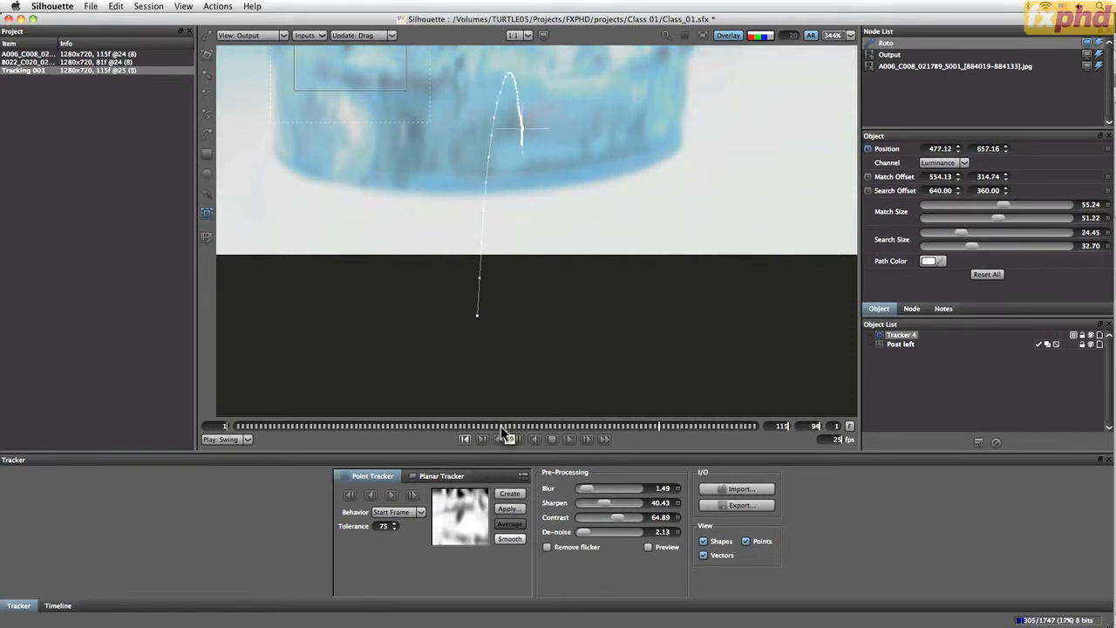
key("z")
key("z")
key("z")
key("z")
key("z")
key("z")
key("z")
key("z")
key("z")
key("z")
key("z")
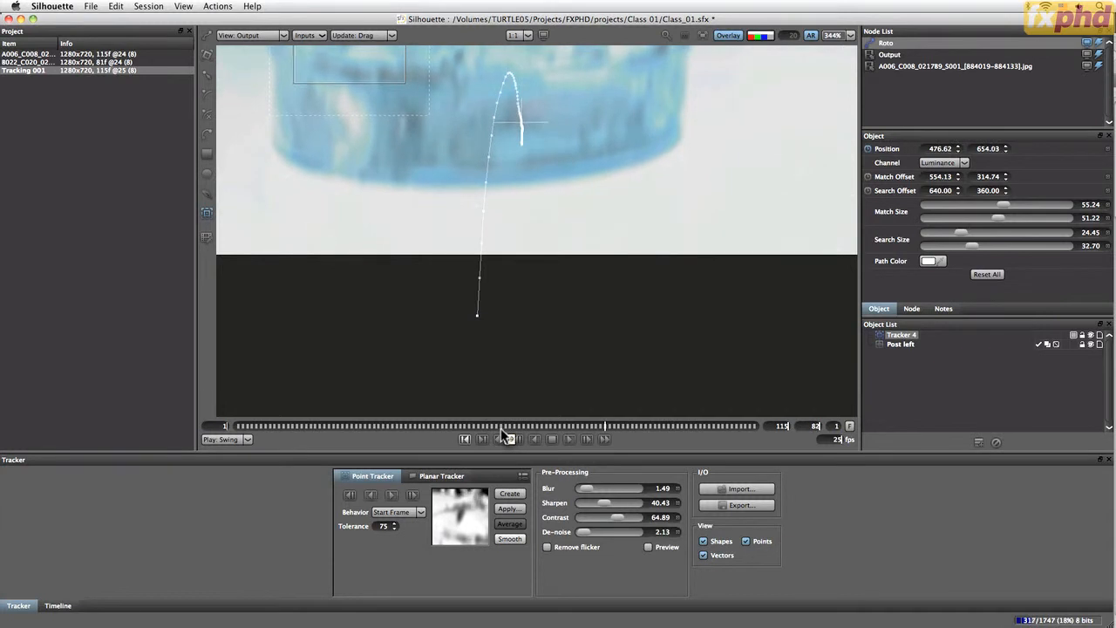
key("z")
key("z")
key("z")
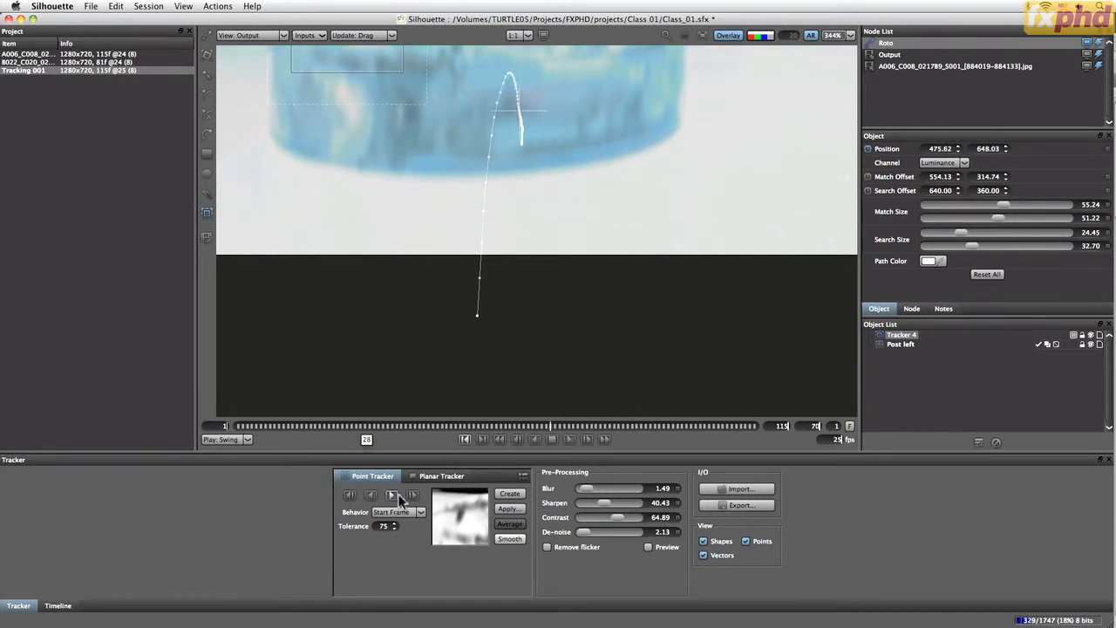
key("x")
key("x")
key("x")
key("x")
key("x")
key("x")
key("x")
key("x")
key("x")
key("x")
key("x")
key("x")
key("x")
key("x")
key("x")
key("x")
key("x")
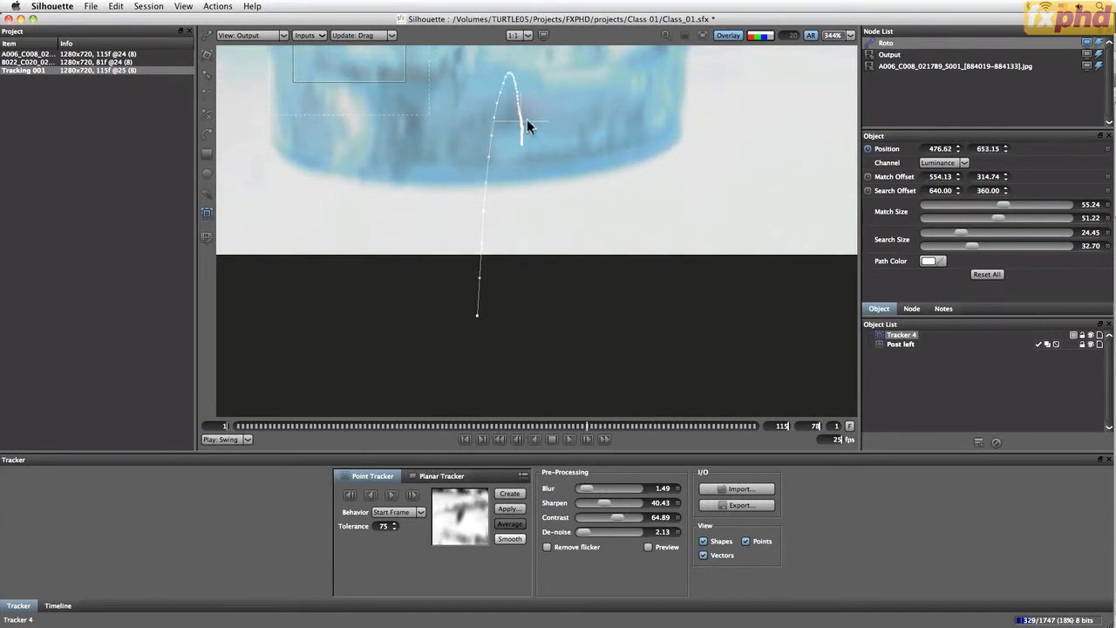
Step forward through the frames from 78 to 108 to examine how the smoothed tracker holds on the dish
key("x")
key("x")
key("x")
key("x")
key("x")
key("x")
key("x")
key("x")
key("x")
key("x")
key("x")
key("x")
key("x")
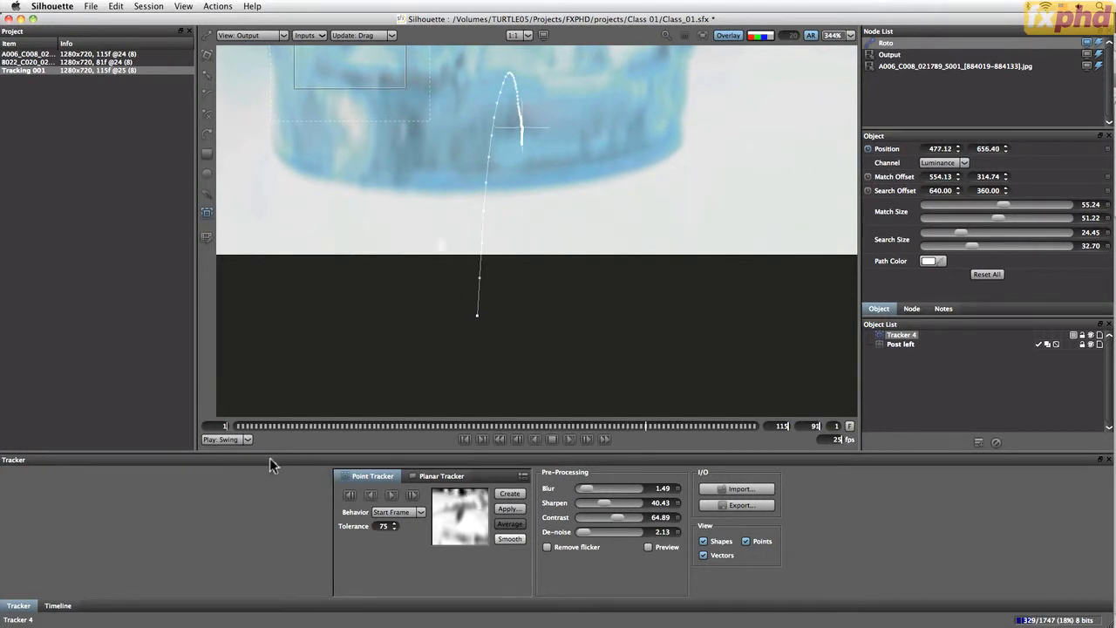
key("x")
key("x")
key("x")
key("x")
key("x")
key("x")
key("x")
key("x")
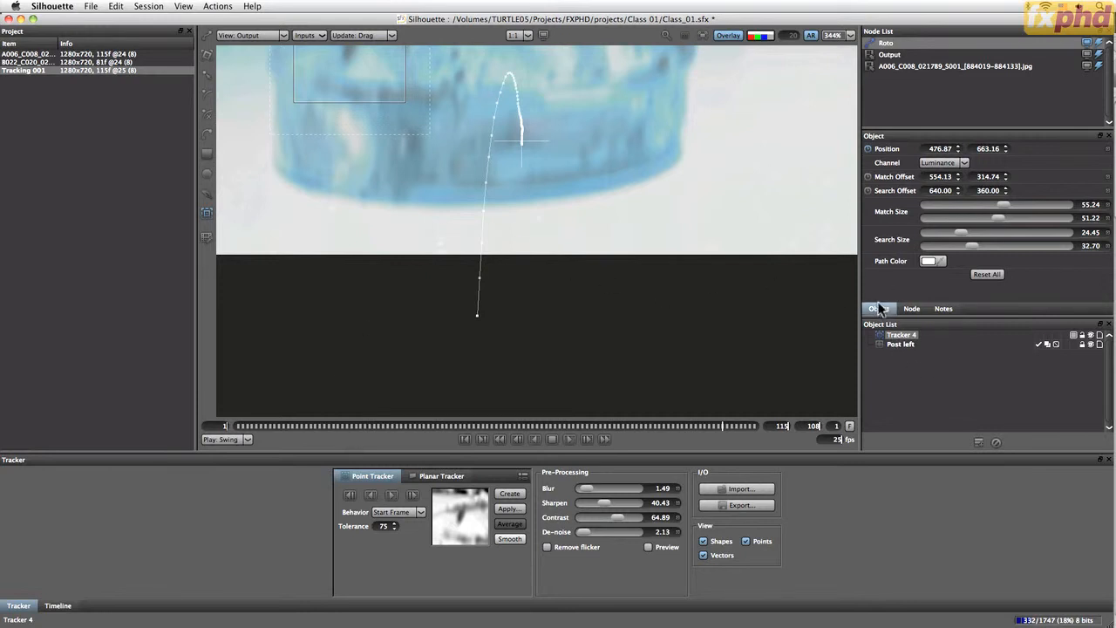
Apply Tracker 4 to the Post left layer as a match-move, using position on the X and Y axes
left_click(759, 320)
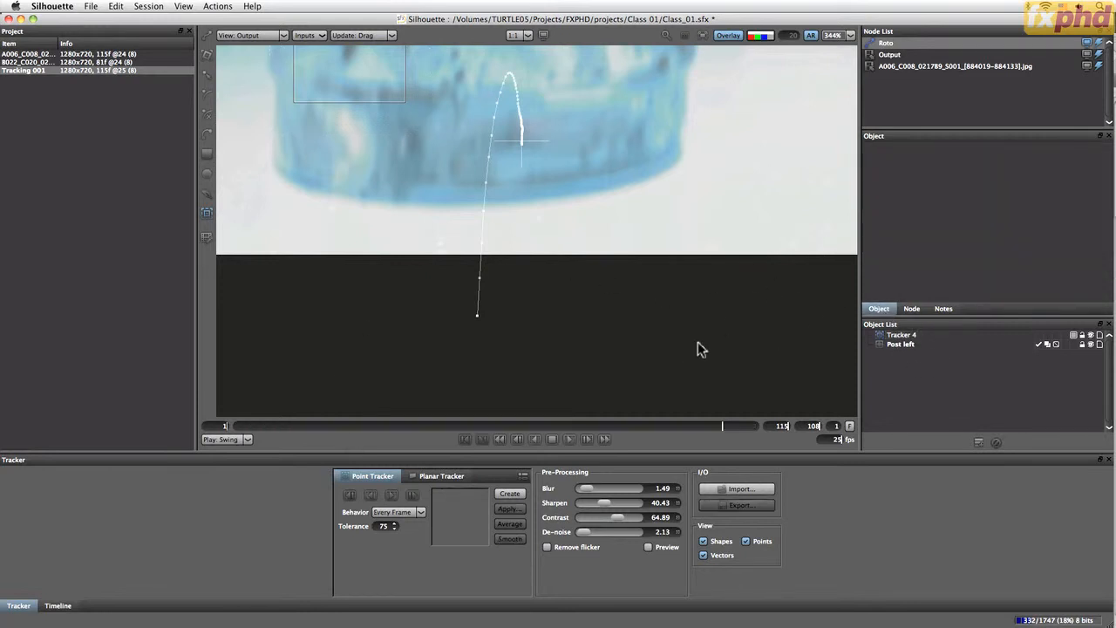
key("f")
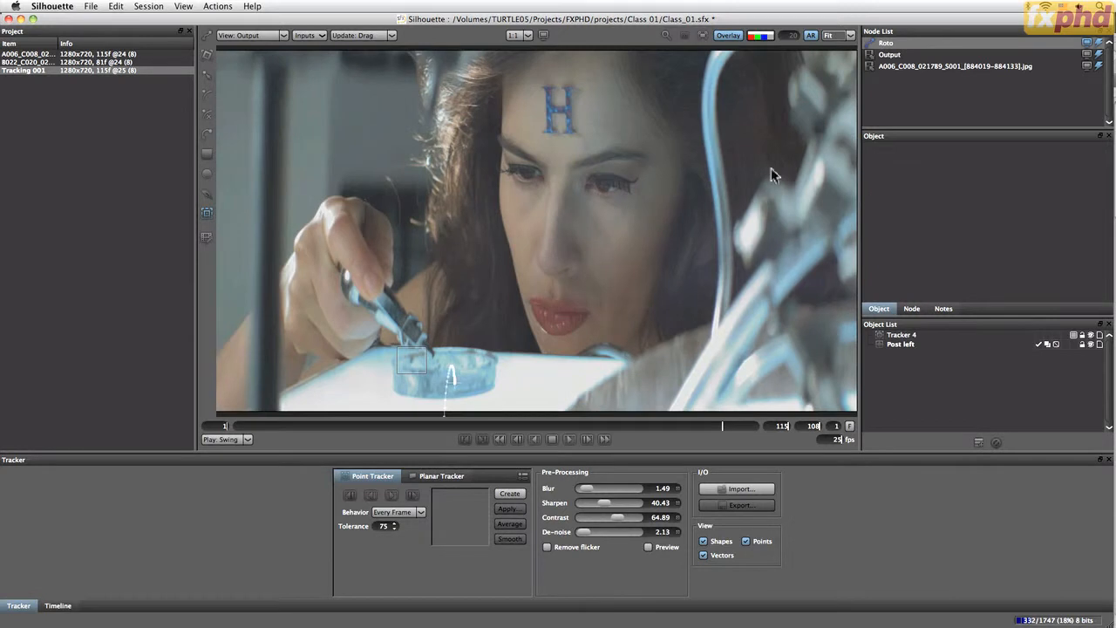
left_click(903, 344)
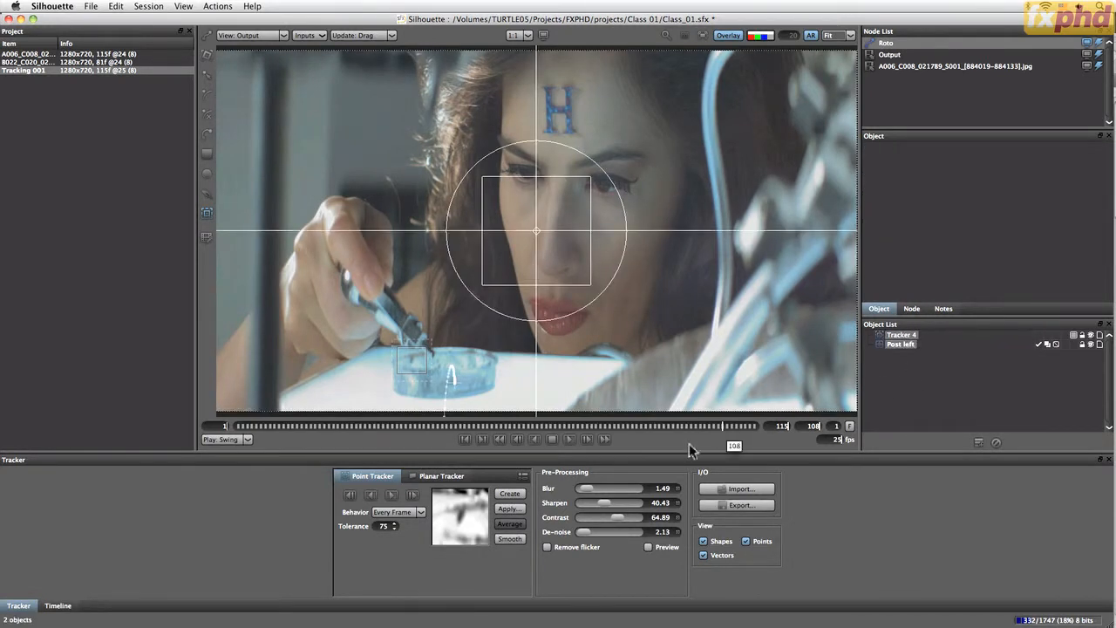
left_click(509, 509)
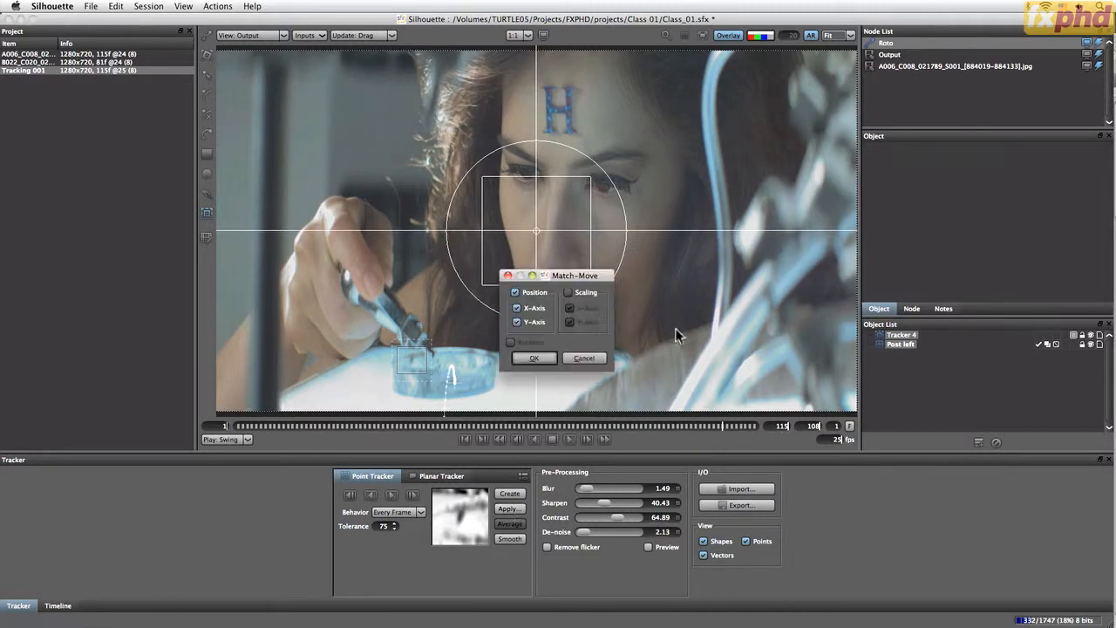
left_click(536, 359)
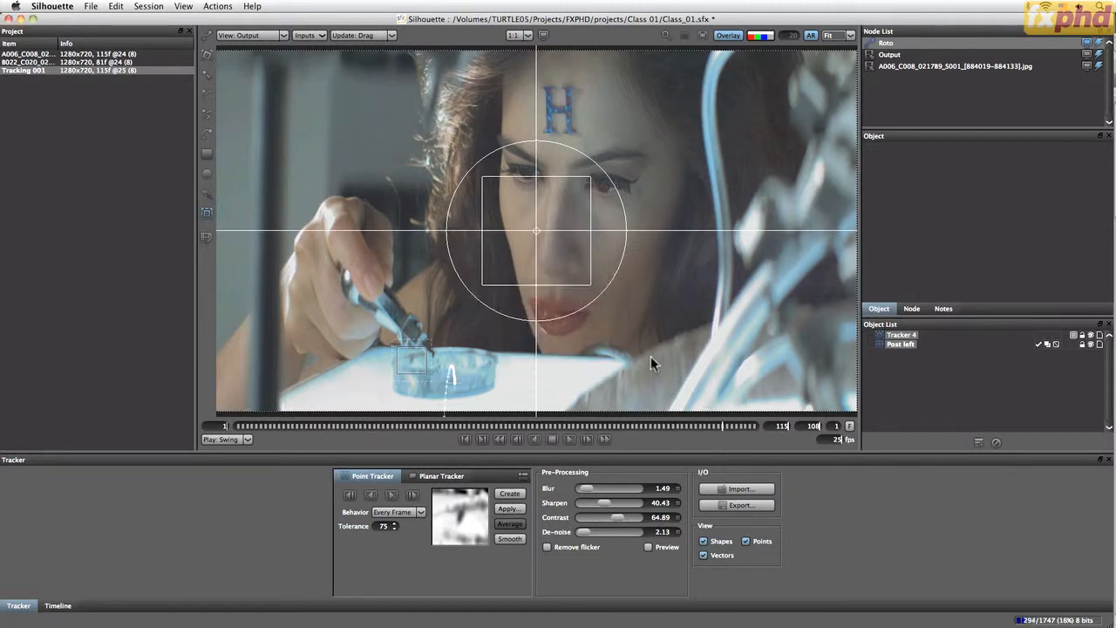
Select the Post left layer and play the shot to examine how it follows the camera motion
left_click(891, 378)
left_click(898, 336)
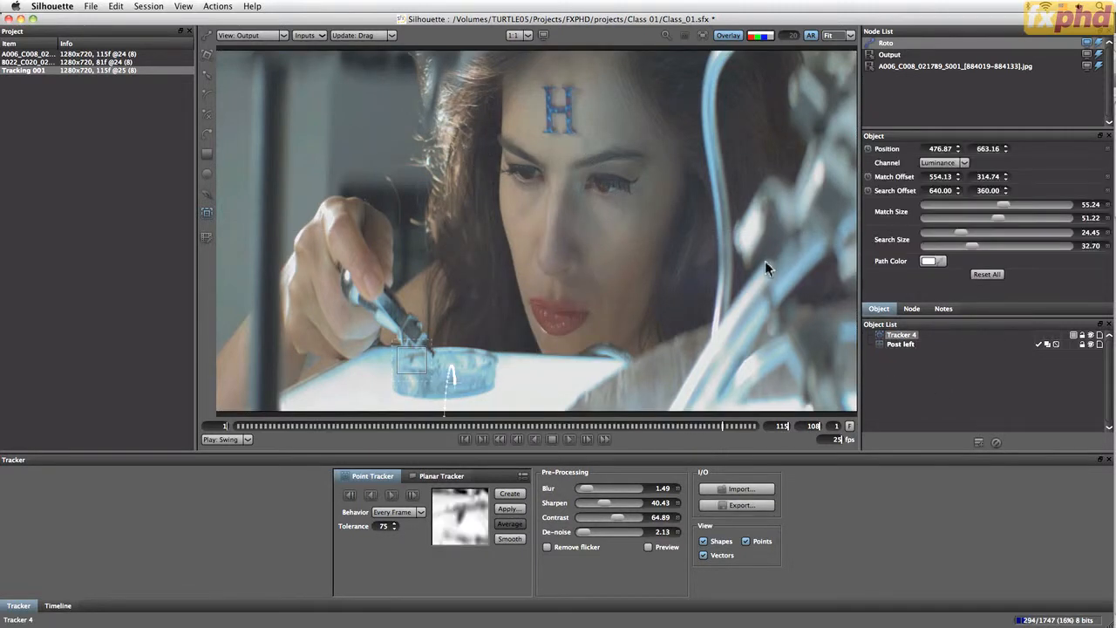
left_click(896, 345)
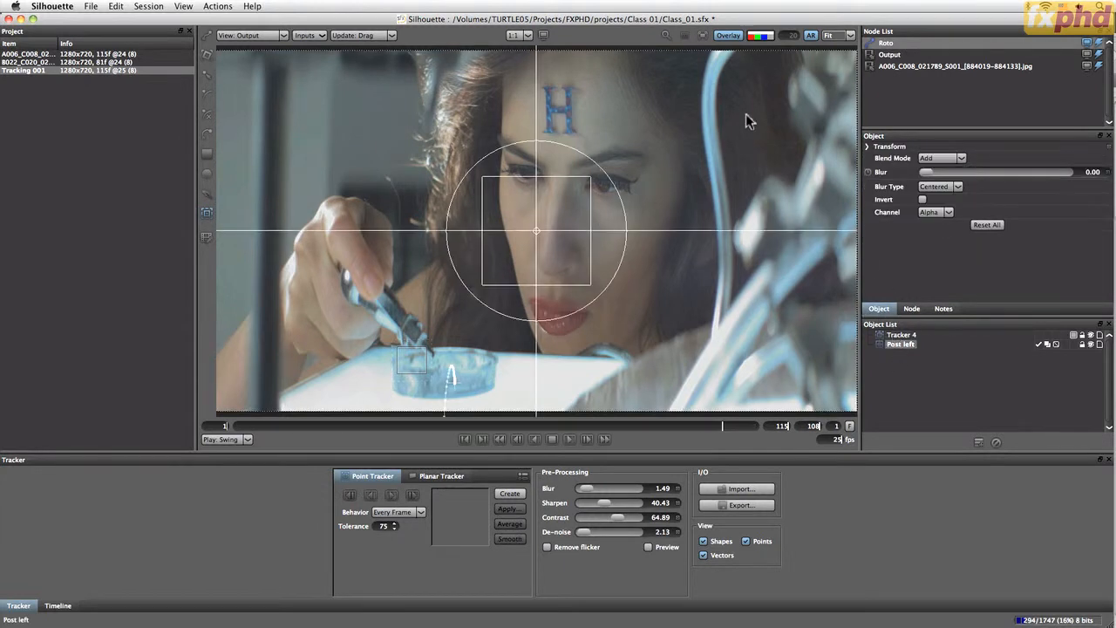
left_click(564, 439)
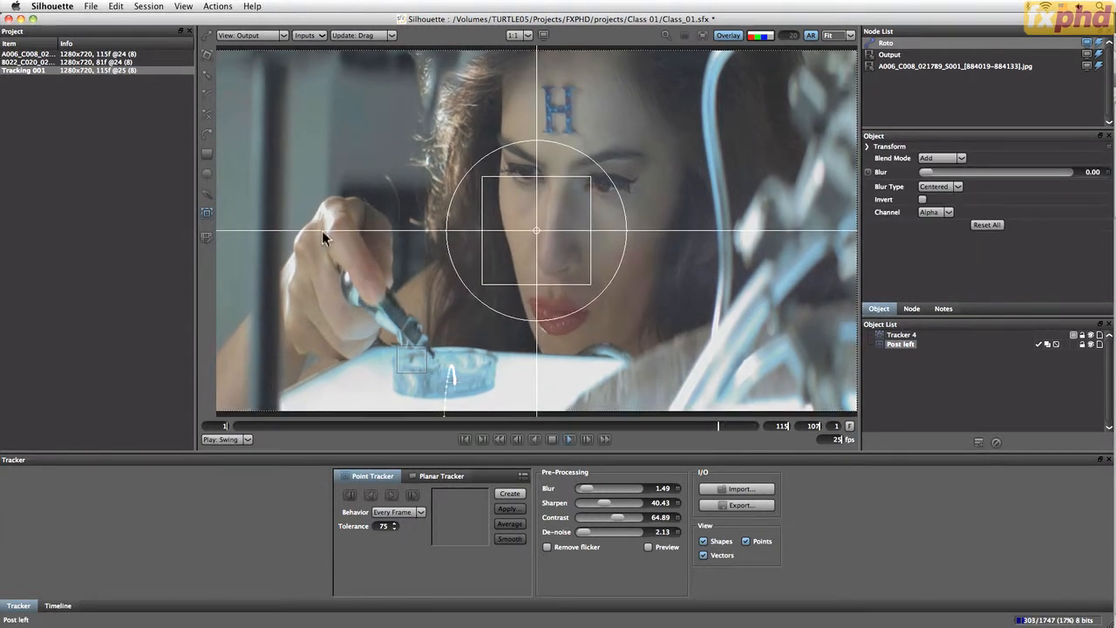
Set the start of the playback range to frame 36 and play the shortened shot
left_click(206, 54)
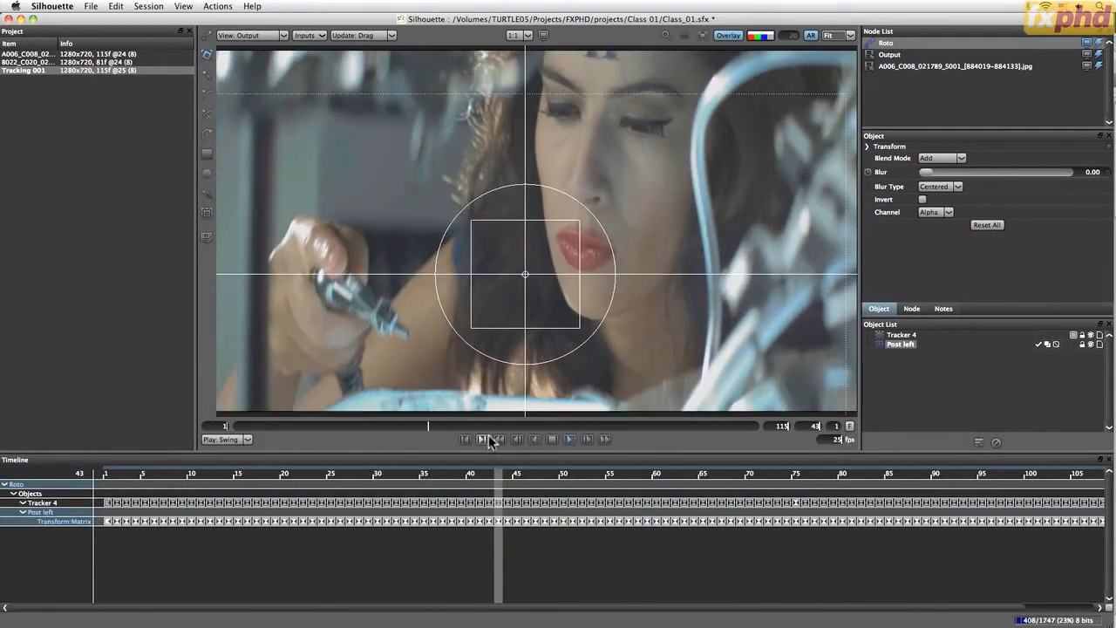
left_click_drag(430, 427, 397, 430)
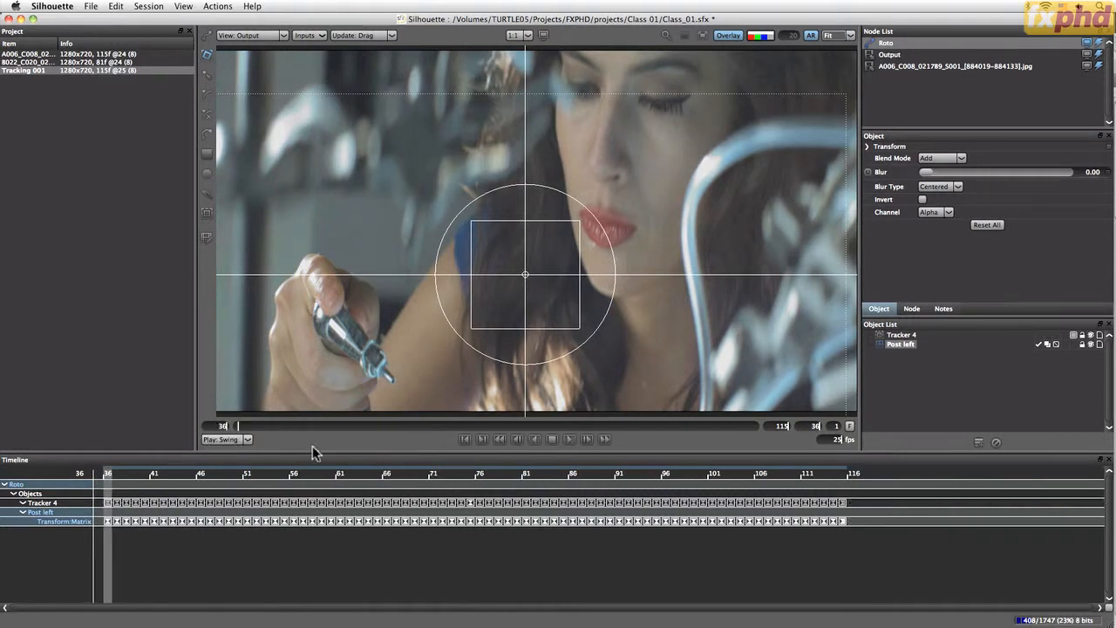
left_click(499, 438)
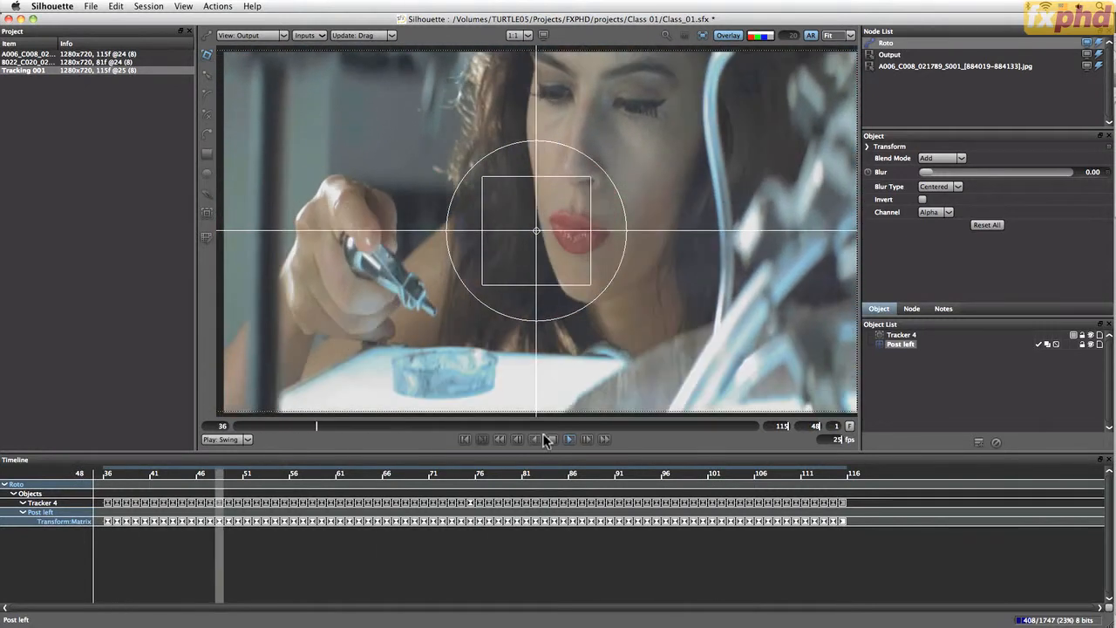
At frame 75, draw a rectangle around the dark post in the Post left layer and delete the duplicate Square 1 shape
left_click_drag(523, 426, 492, 436)
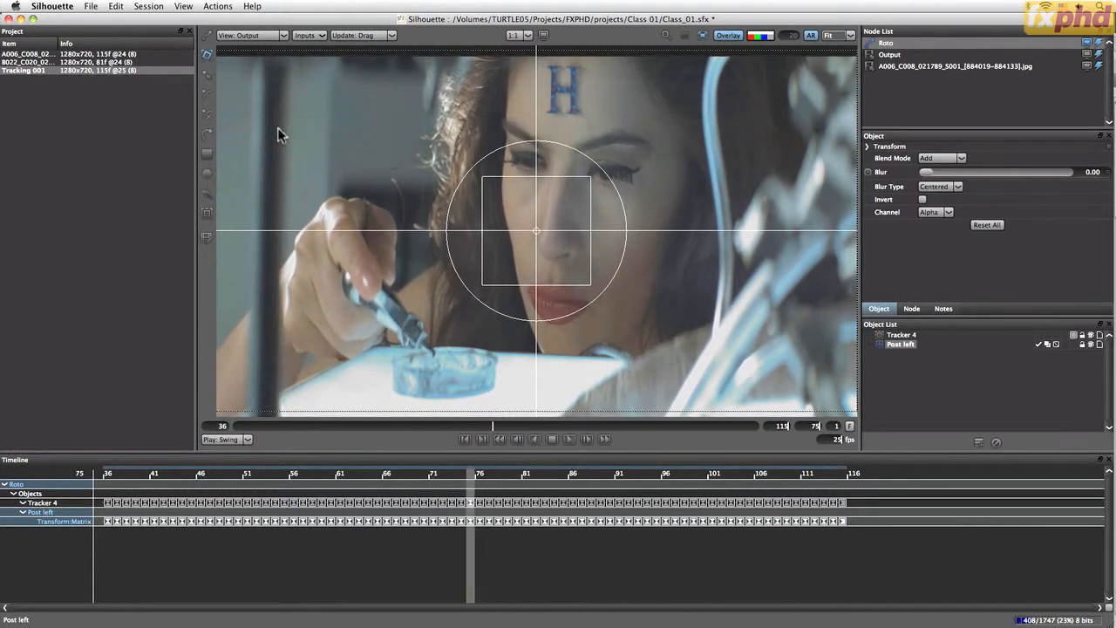
left_click(207, 154)
left_click_drag(251, 54, 278, 409)
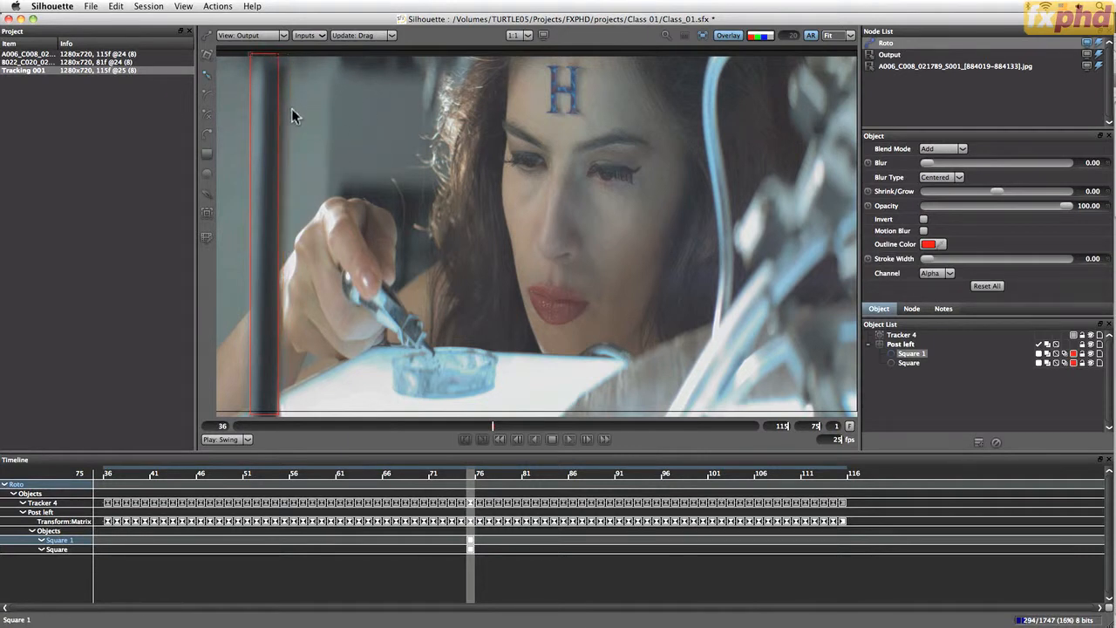
left_click(996, 442)
left_click(904, 355)
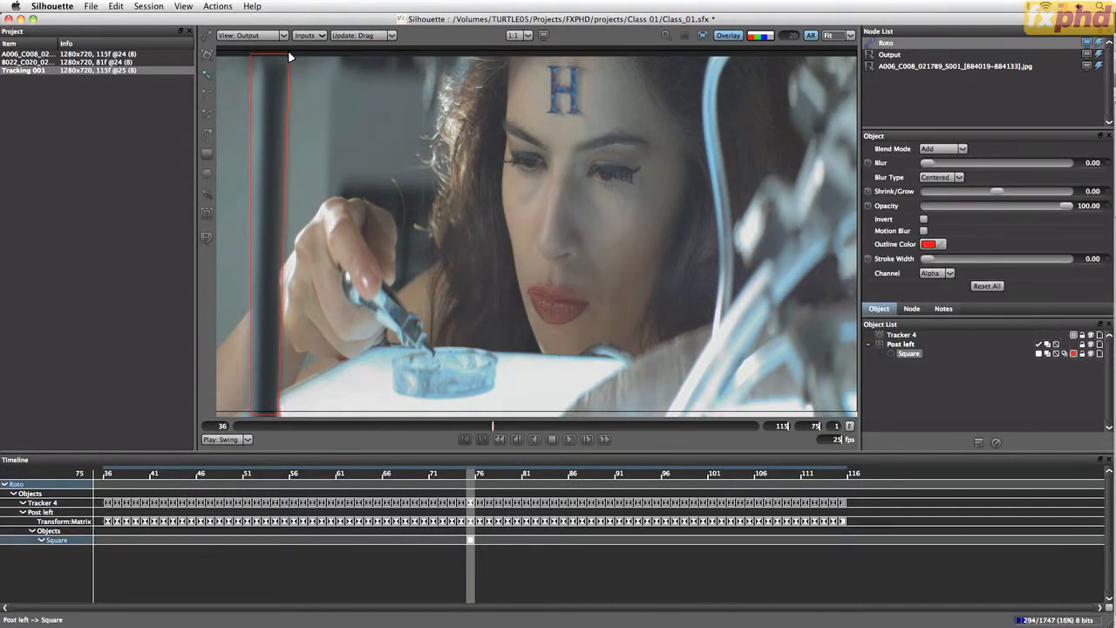
Fit the Square shape's corner points around the post, extending them past the upper and lower edges of the frame
left_click_drag(252, 53, 251, 53)
key("x")
key("z")
left_click_drag(353, 367, 428, 298)
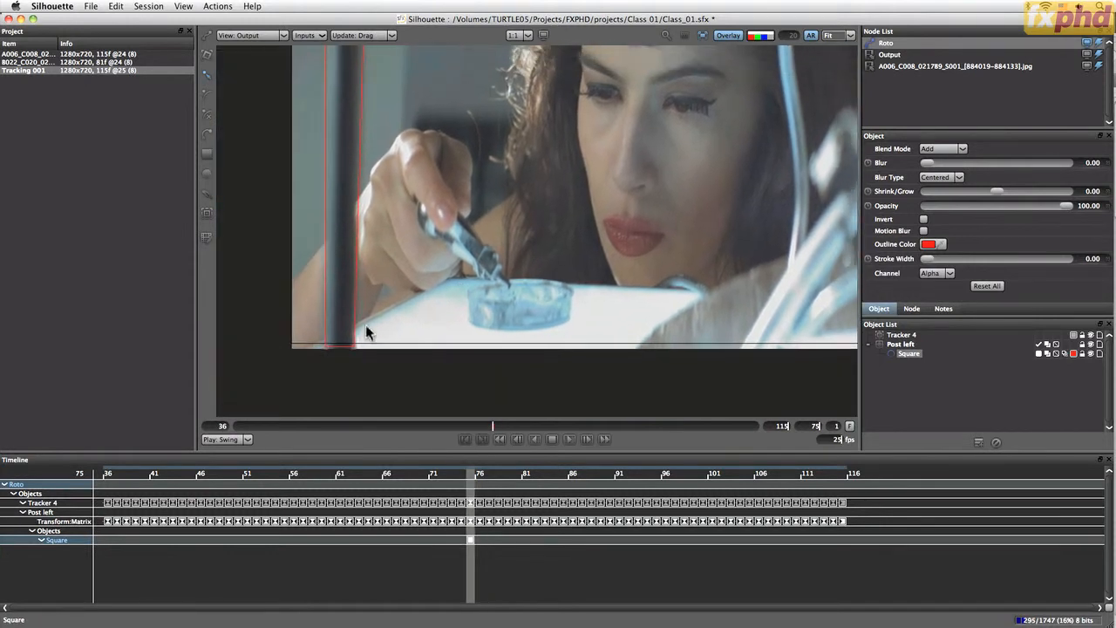
left_click_drag(323, 345, 351, 356)
key("x")
key("x")
key("x")
key("z")
key("z")
key("z")
left_click_drag(438, 212, 553, 368)
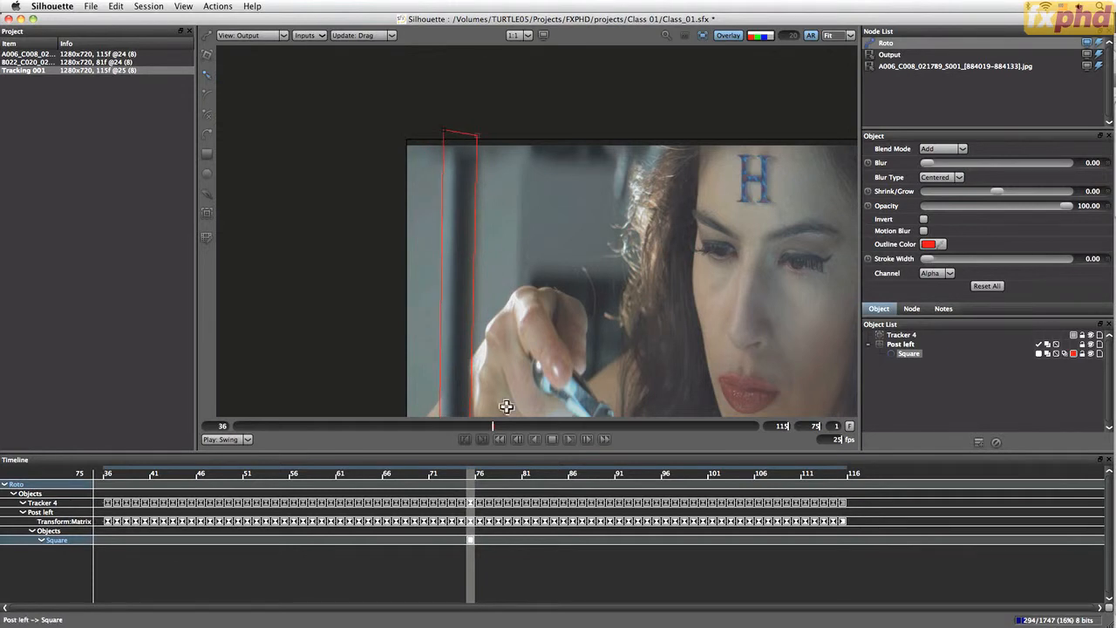
left_click_drag(506, 406, 534, 165)
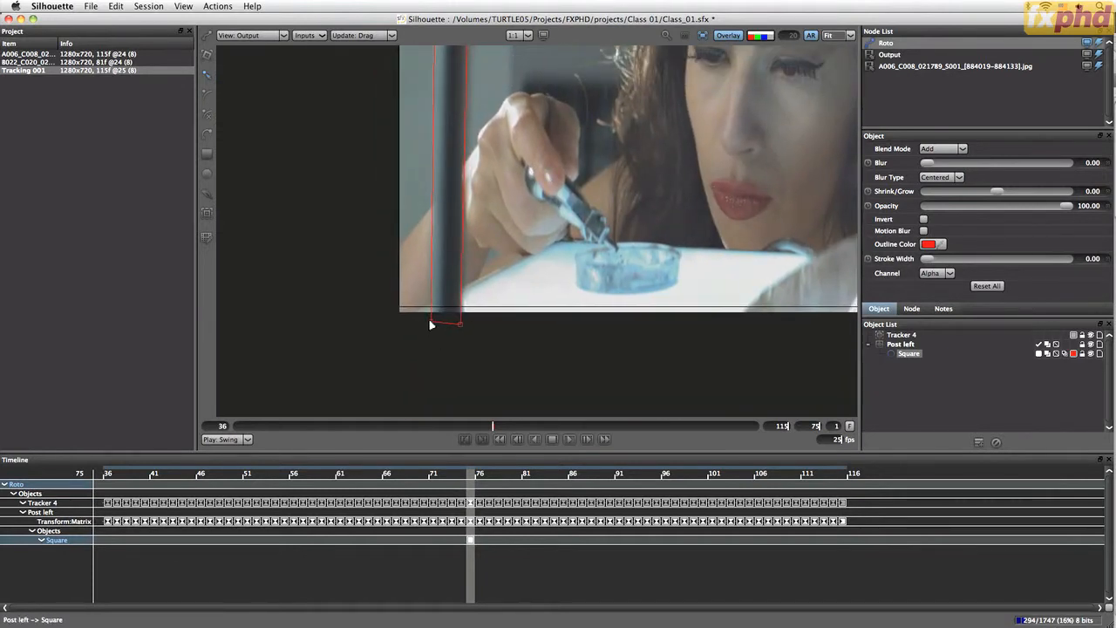
left_click_drag(430, 325, 444, 324)
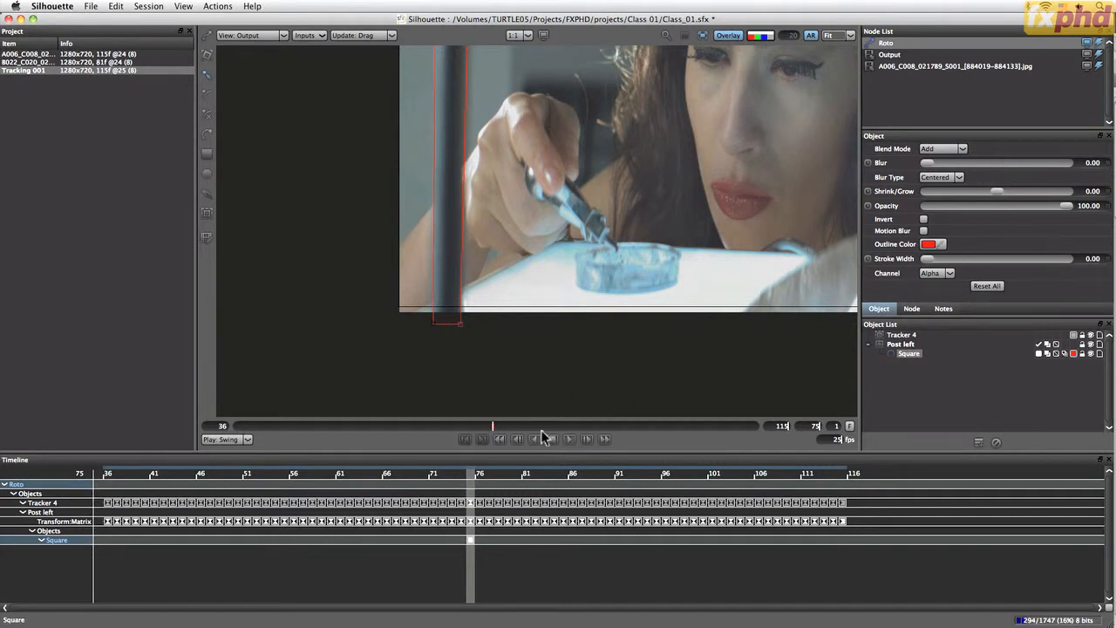
Play the shot to check the Square's fit on the post and add a keyframe for it at frame 42
left_click(568, 439)
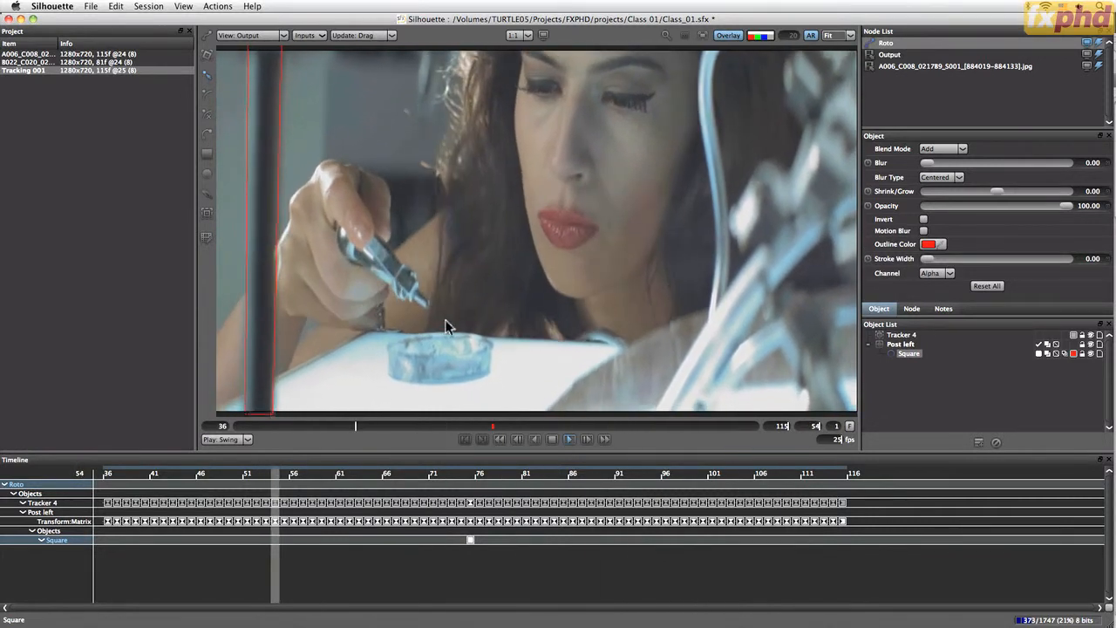
left_click_drag(347, 425, 277, 433)
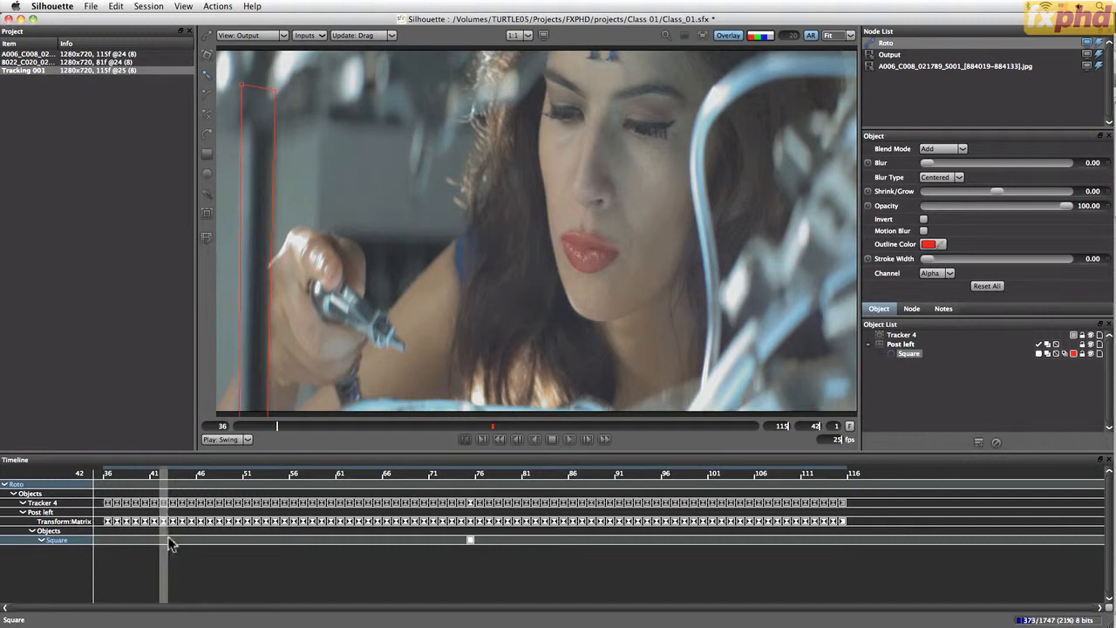
right_click(165, 545)
left_click(200, 568)
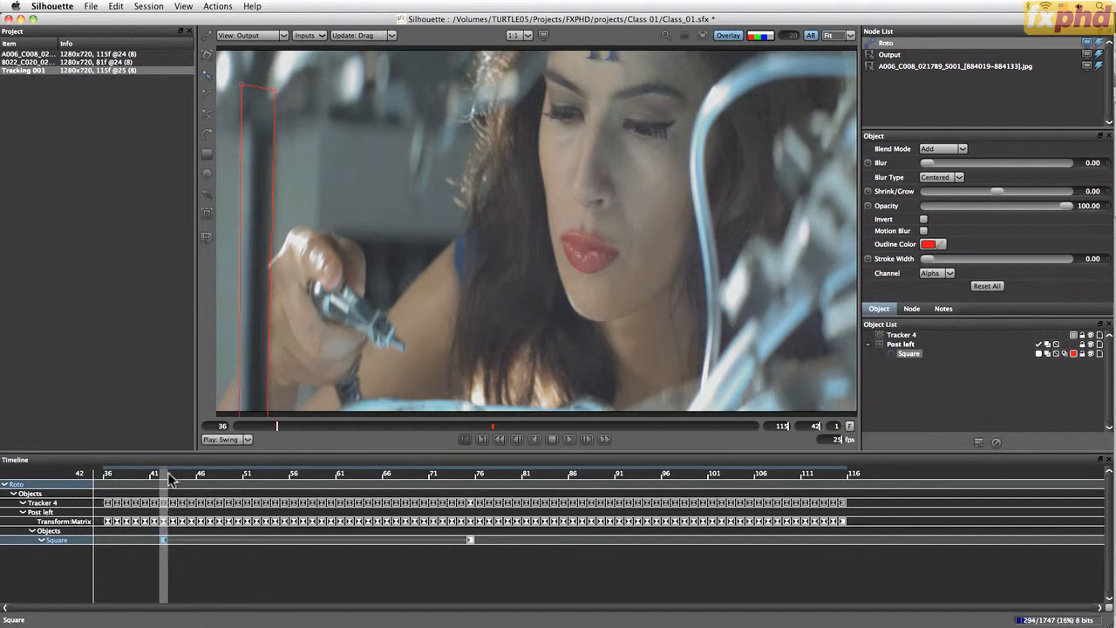
At frame 36, reposition the whole Square shape to align it with the post
left_click_drag(170, 478, 71, 482)
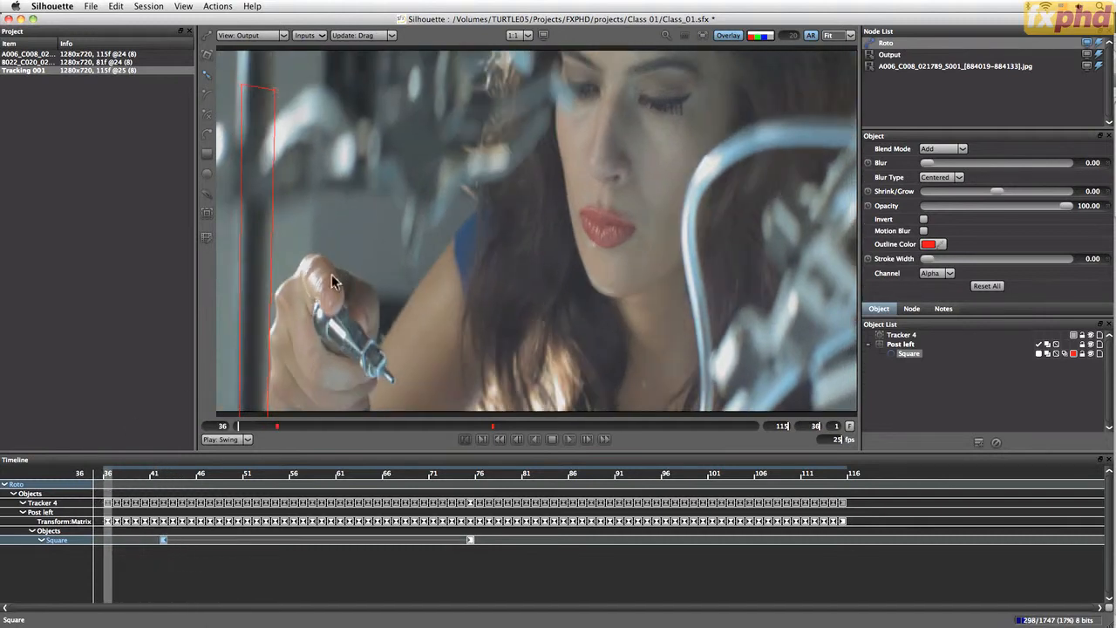
key("r")
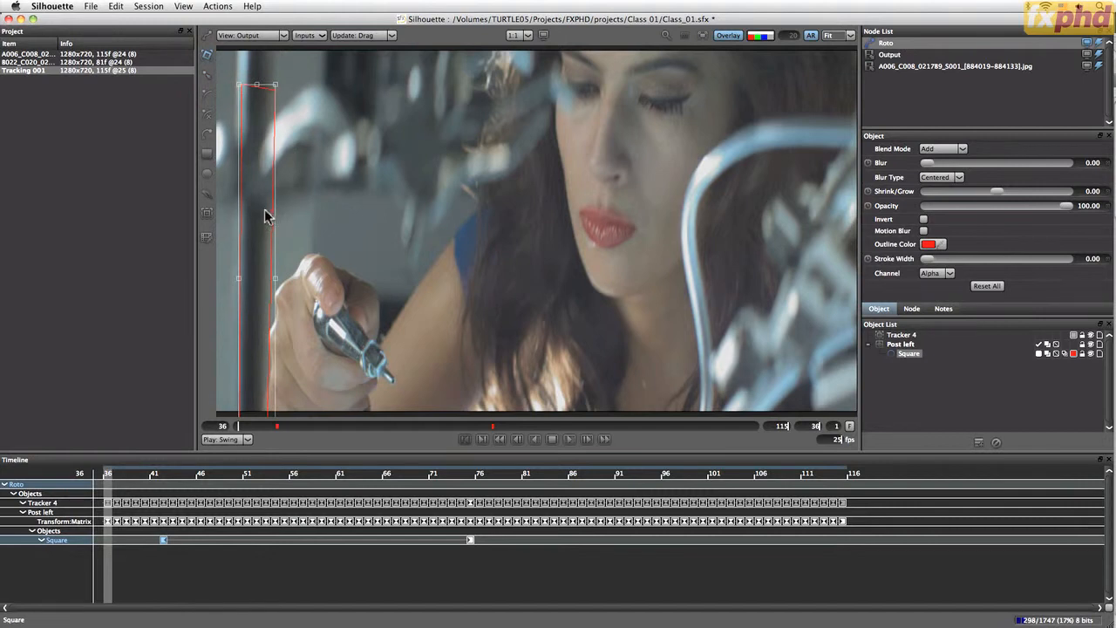
left_click(266, 216)
left_click_drag(263, 361, 264, 352)
left_click_drag(400, 363, 464, 197)
mouse_move(241, 428)
left_mouse_down()
mouse_move(279, 429)
mouse_move(239, 428)
left_mouse_up()
mouse_move(540, 180)
left_mouse_down()
mouse_move(574, 336)
mouse_move(568, 329)
left_mouse_up()
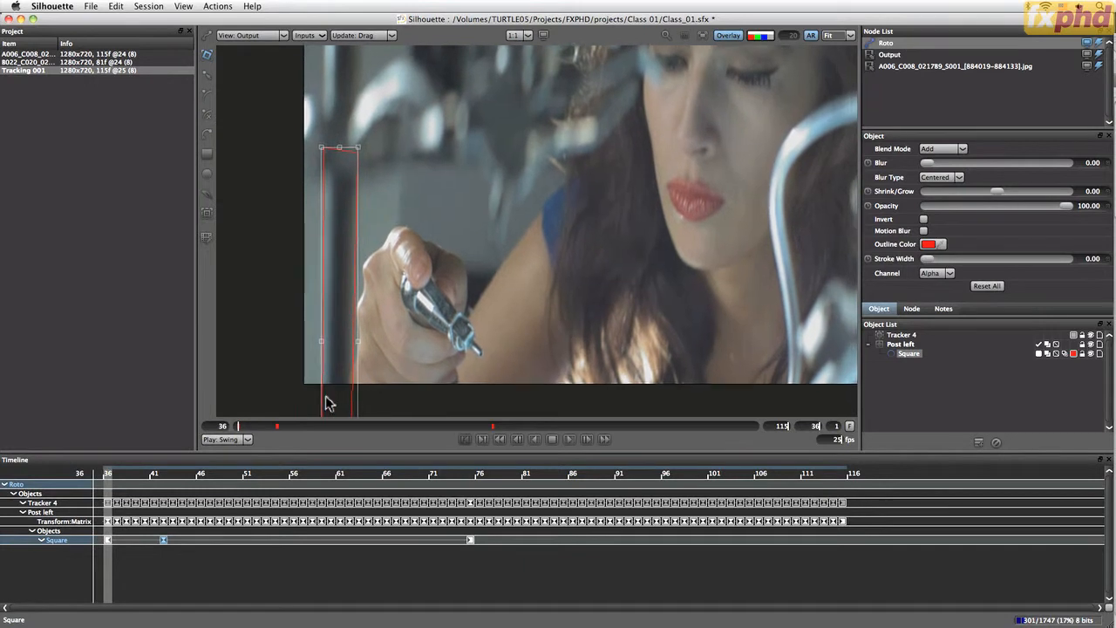
Shift the Square slightly up and left at frame 36, and compare its fit with frame 42
mouse_move(243, 429)
left_mouse_down()
mouse_move(277, 430)
mouse_move(236, 429)
left_mouse_up()
left_click(347, 213)
left_click(352, 185)
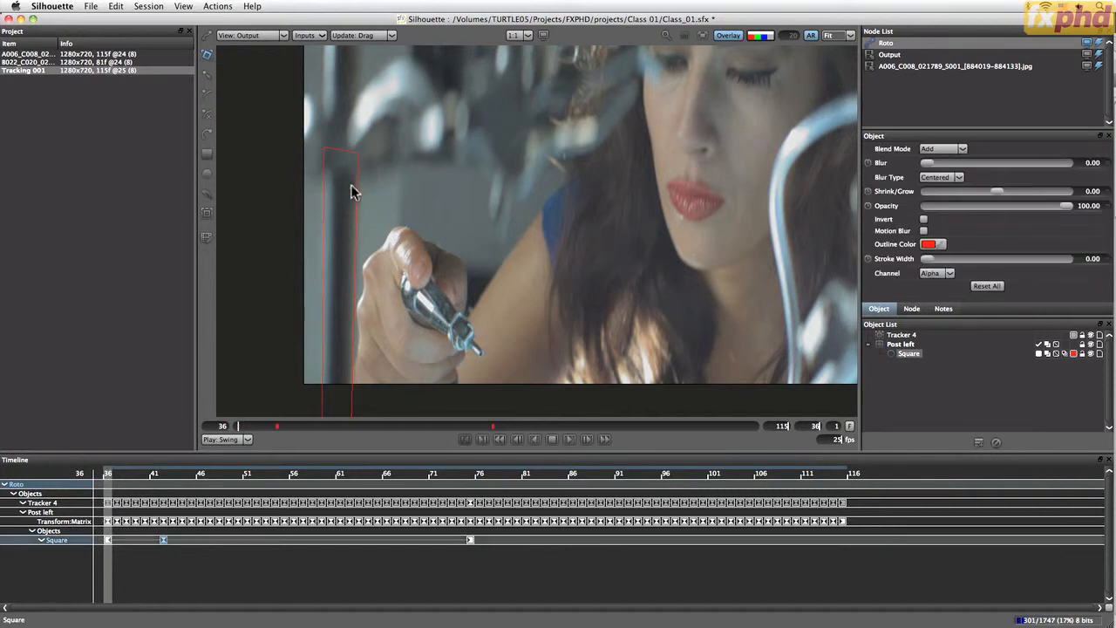
left_click_drag(352, 185, 365, 156)
left_click_drag(241, 424, 278, 436)
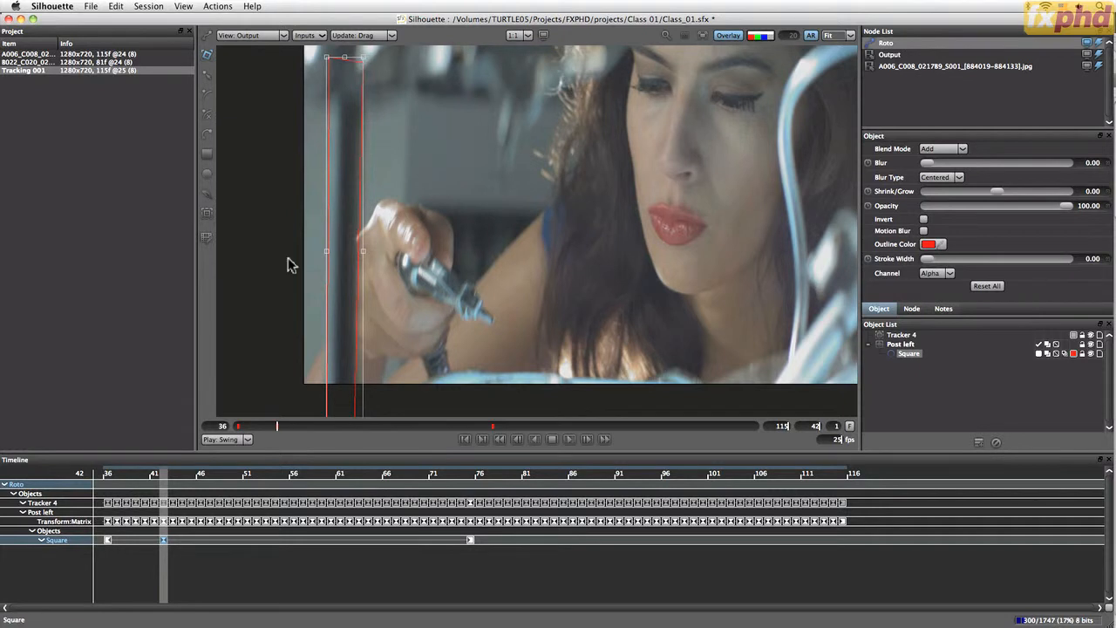
left_click_drag(276, 429, 217, 427)
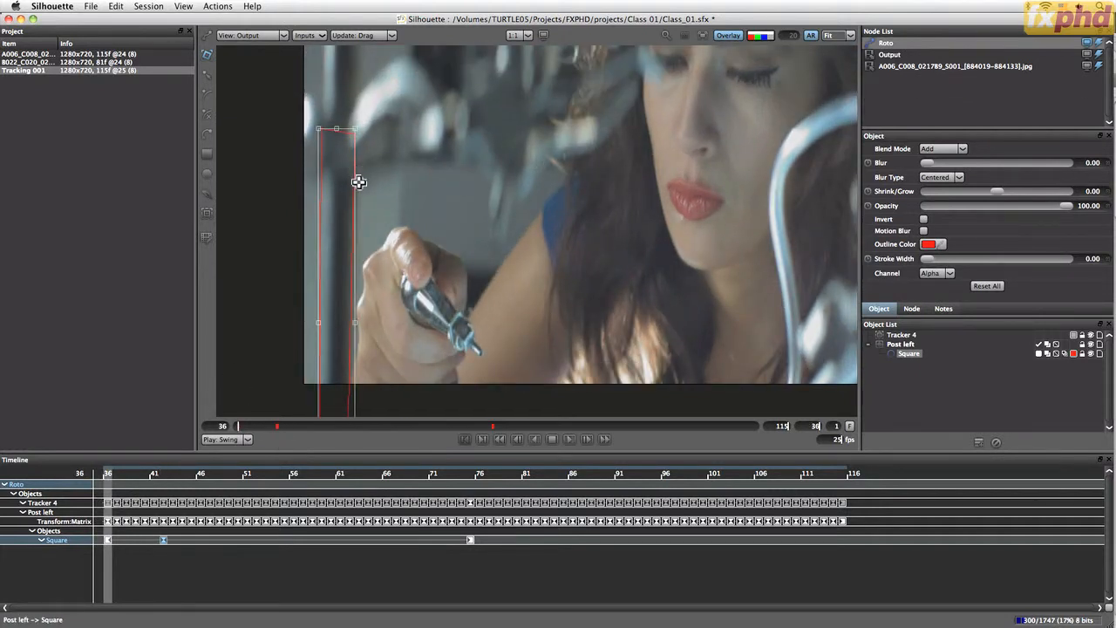
Nudge the Square slightly downward at frame 36 to refine its alignment with the post
left_click(349, 180)
left_click(348, 181)
left_click_drag(354, 189, 359, 194)
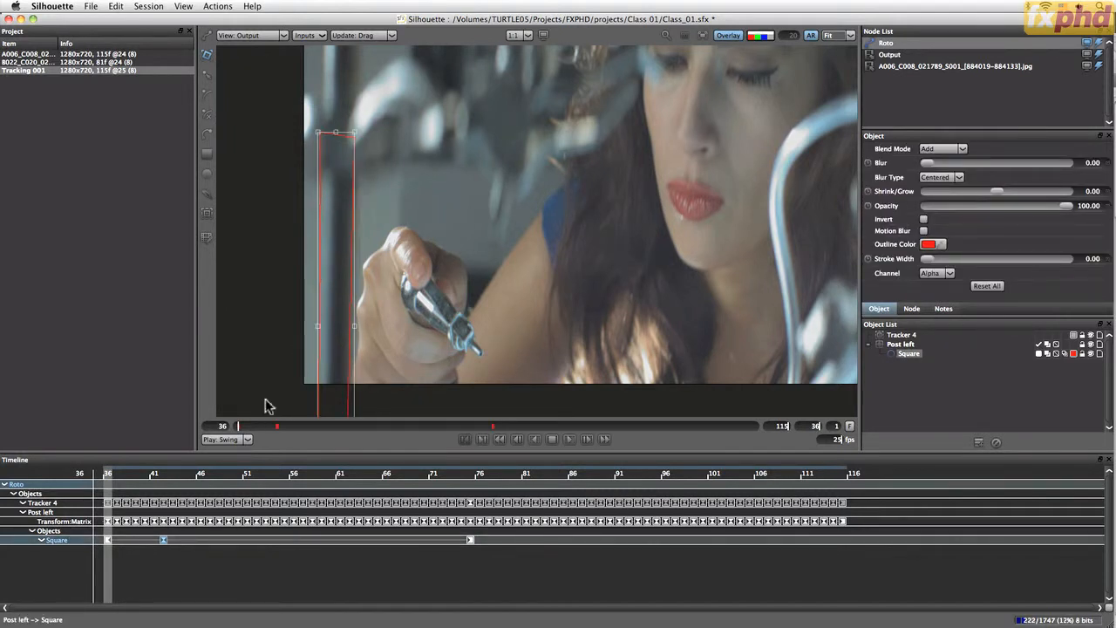
left_click_drag(238, 426, 150, 468)
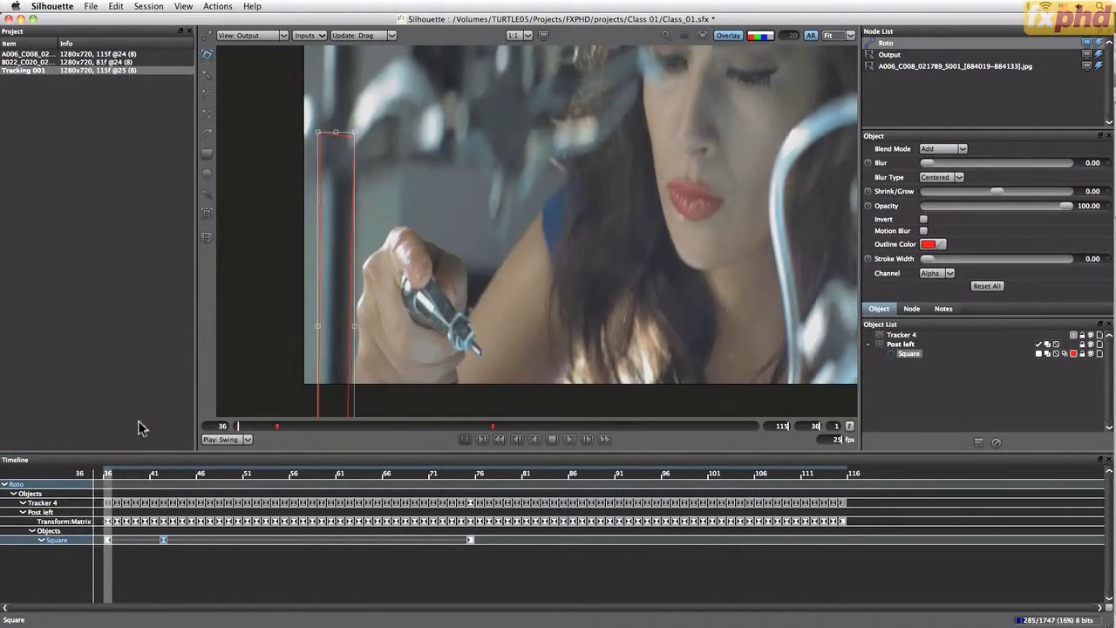
Rename Tracker 4 as "Camera stabilize tracker" and move it below the Post left layer in the object order
left_click(902, 336)
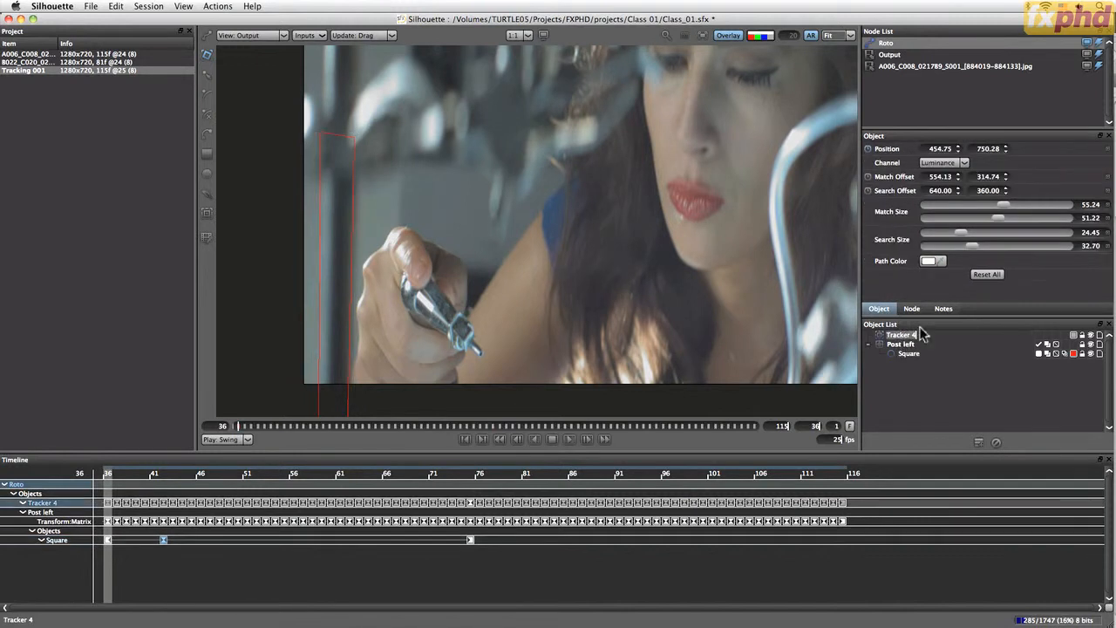
type("Camer stabilizw")
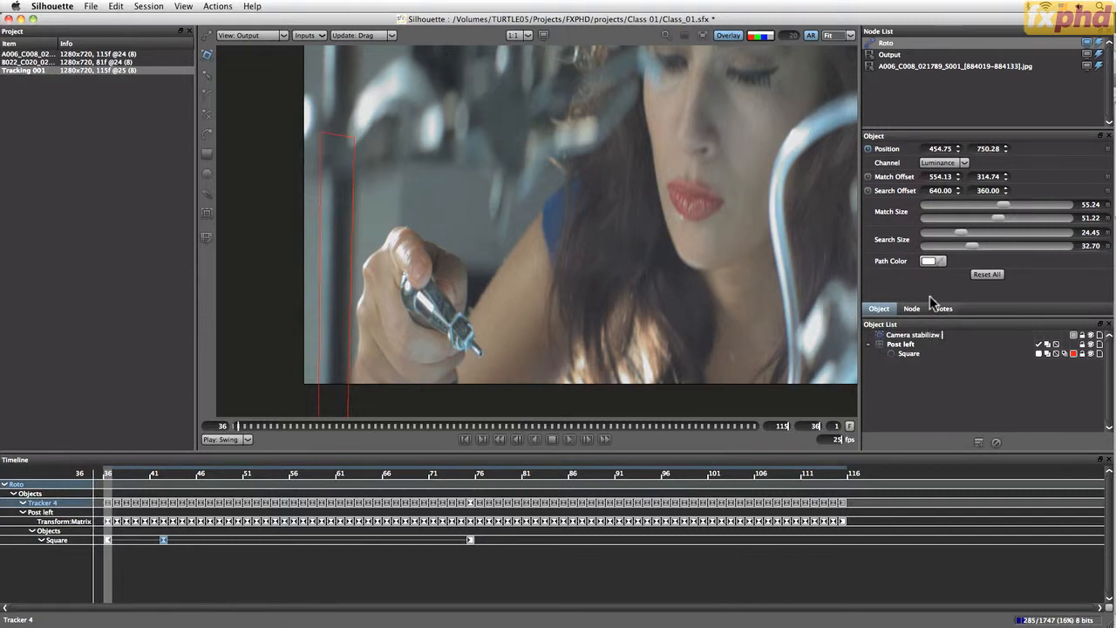
type("cker")
key("Return")
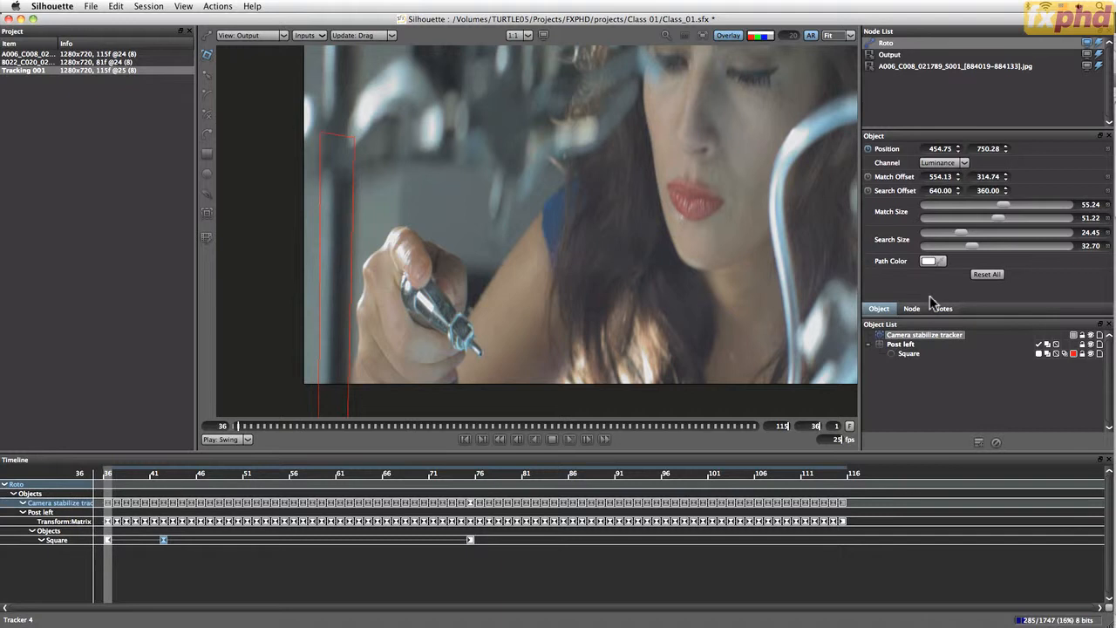
left_click_drag(897, 339, 888, 375)
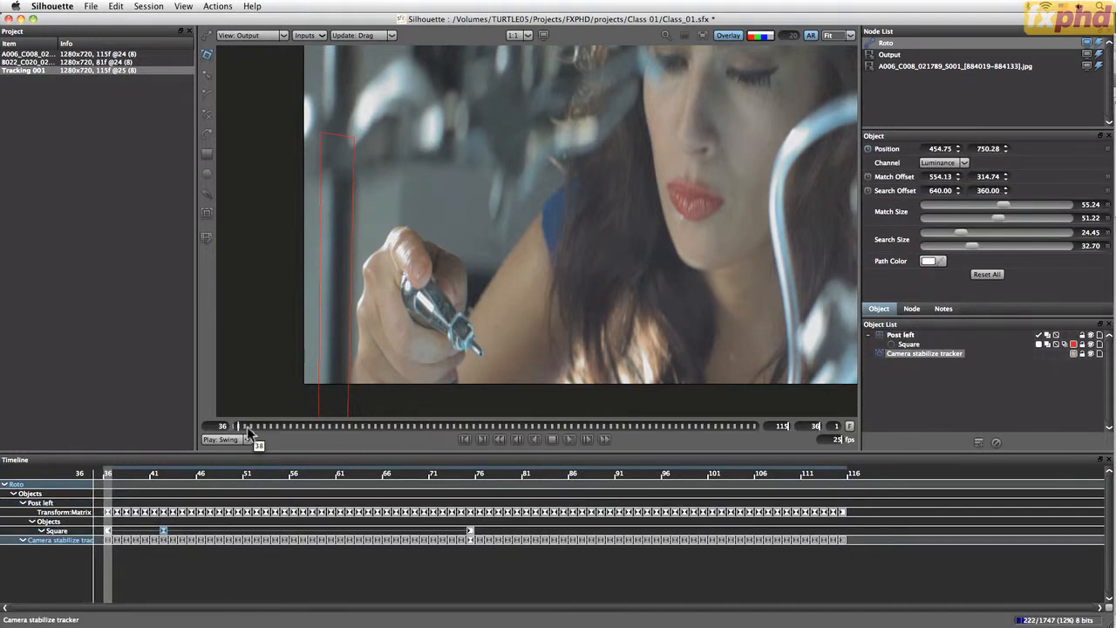
Create a new layer above the Post left layer and name it "Tool"
left_click_drag(247, 426, 604, 431)
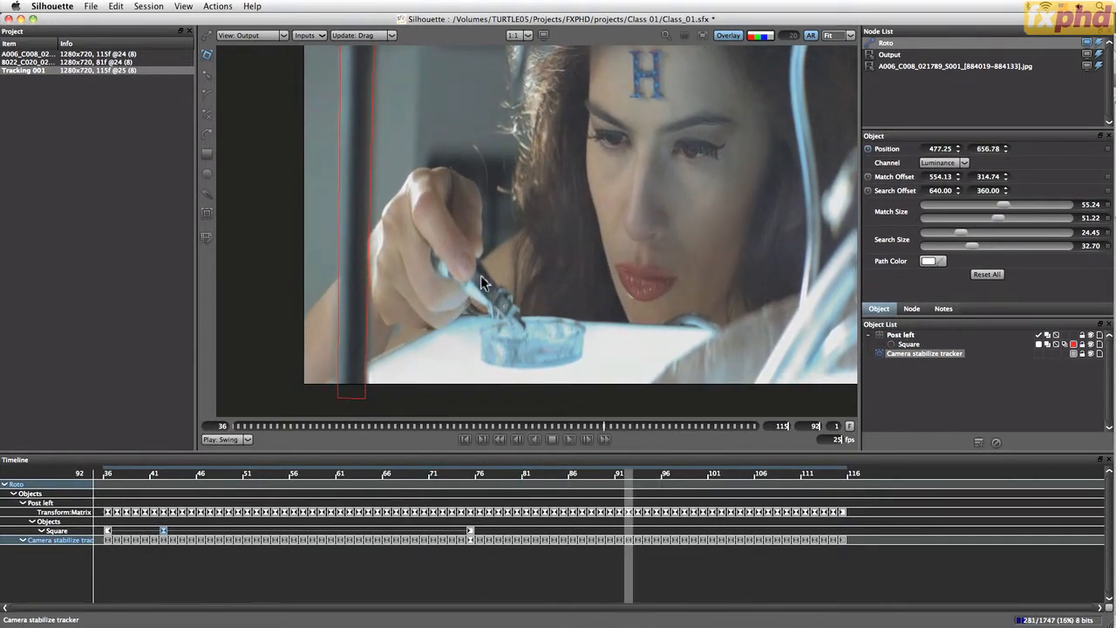
left_click(902, 395)
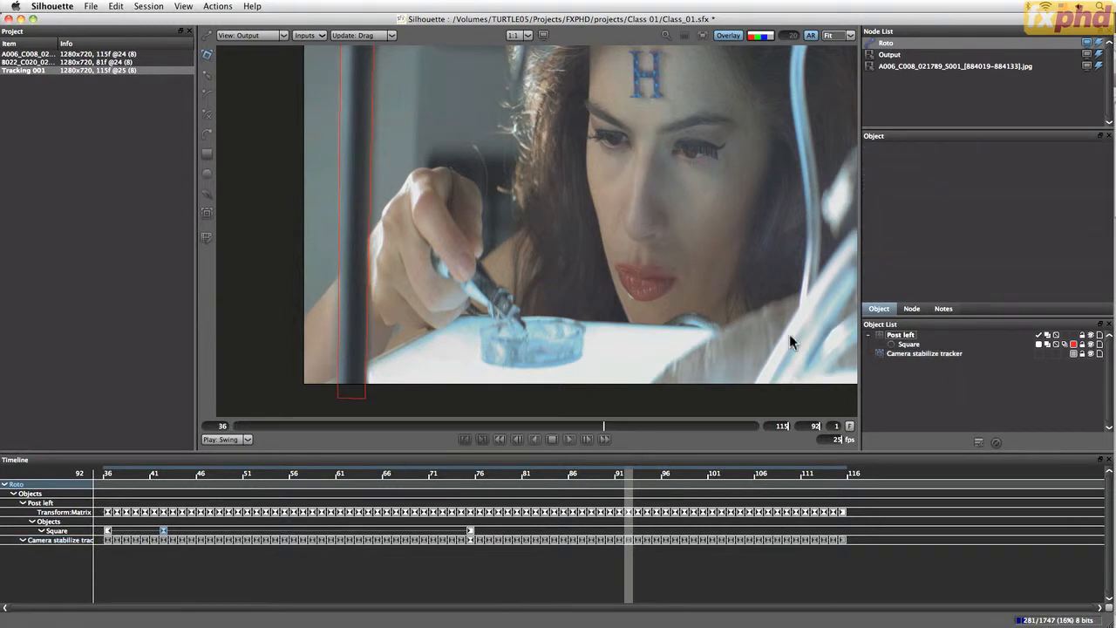
left_click(977, 441)
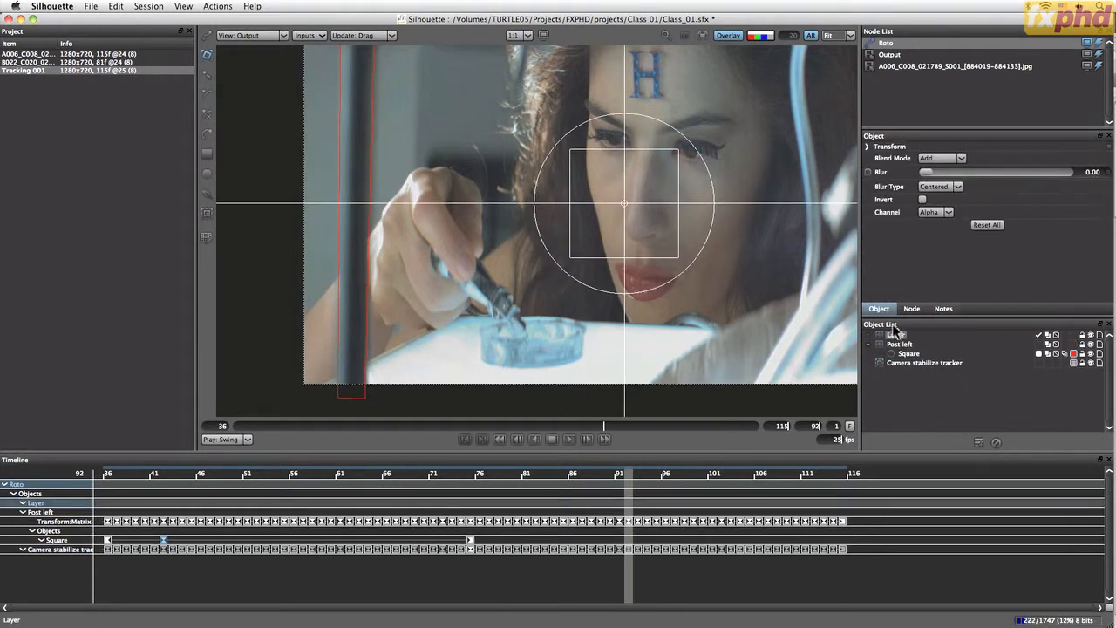
double_click(897, 335)
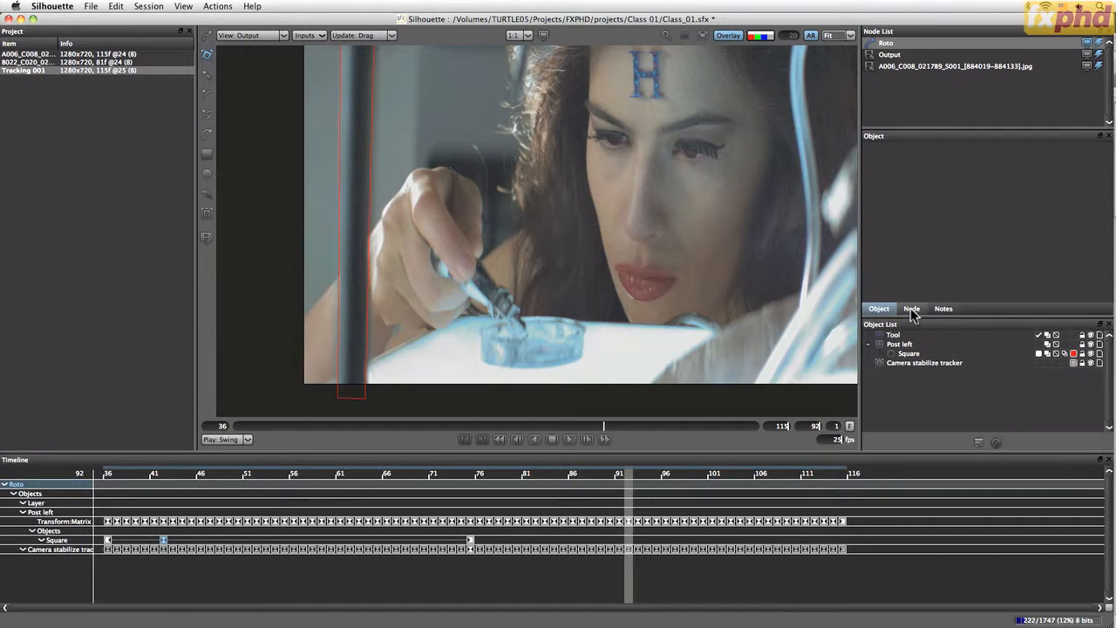
key("Return")
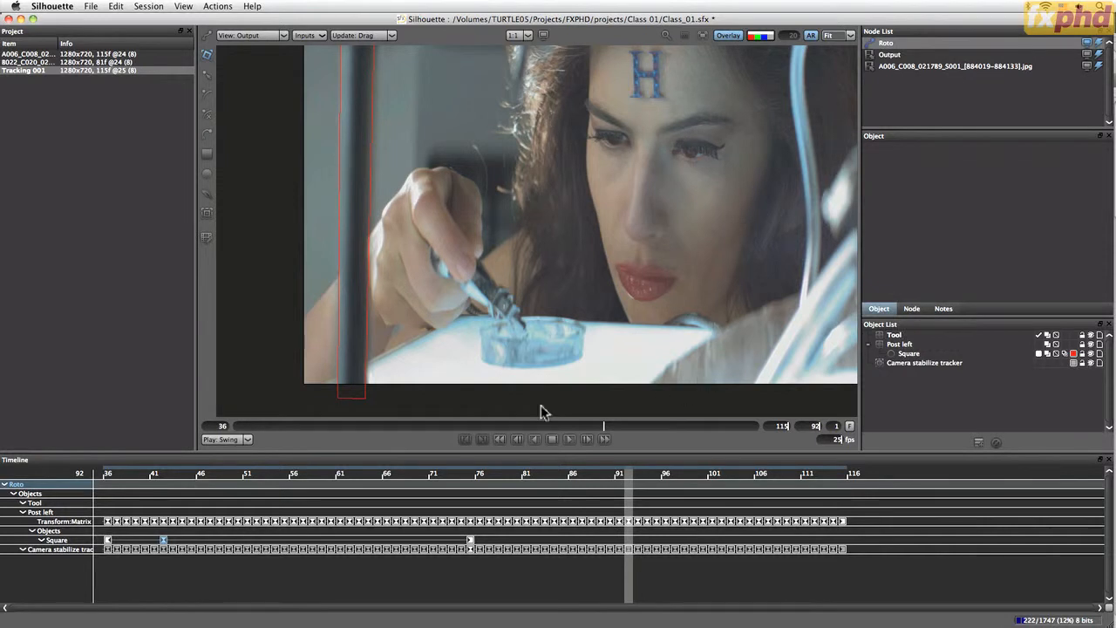
Set the working range to start at frame 69, return to that frame and play back the range
left_click_drag(605, 427, 452, 422)
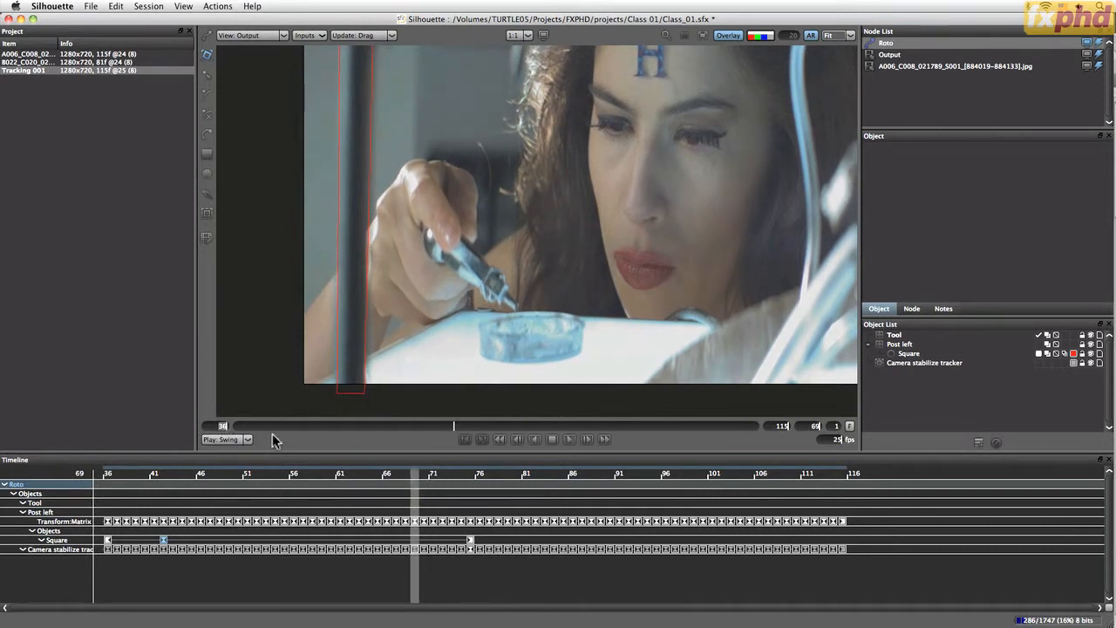
type("69")
key("Return")
left_click_drag(239, 429, 205, 400)
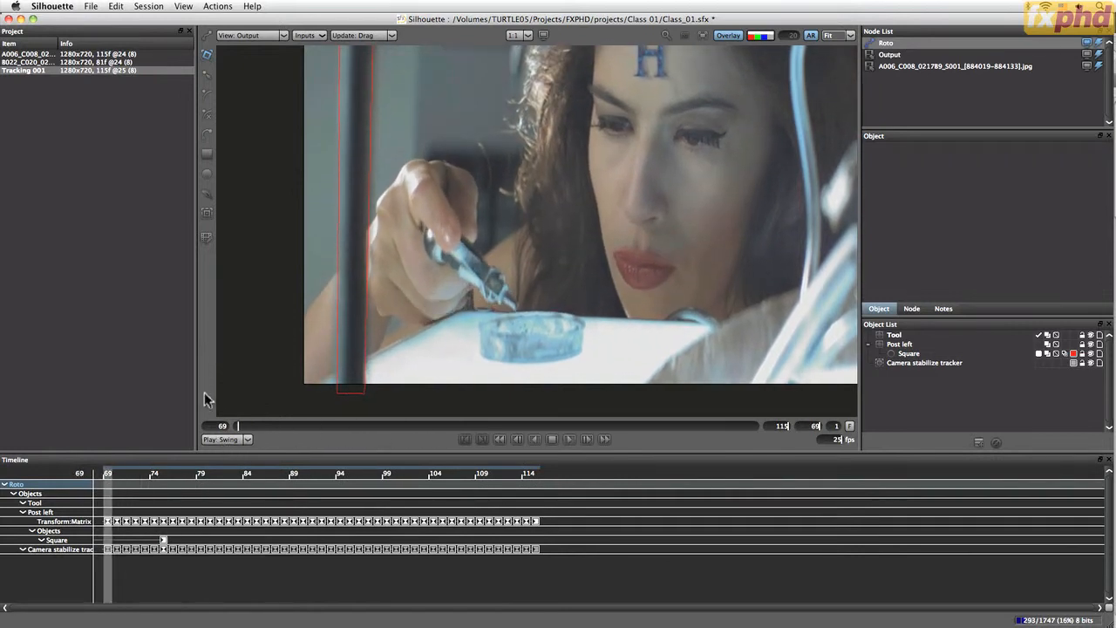
key("2")
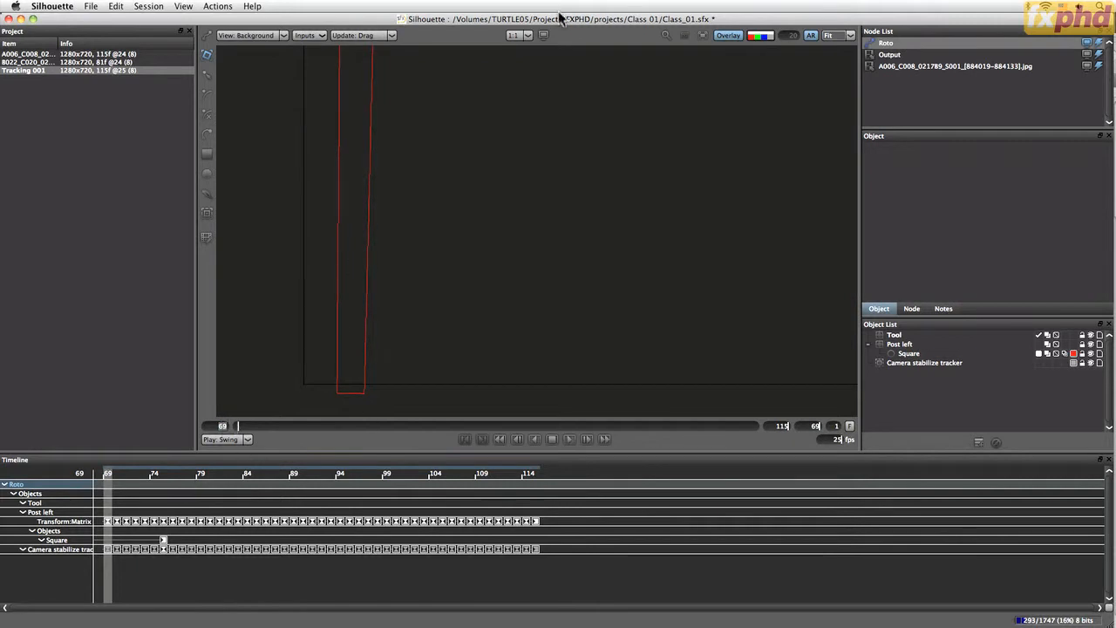
key("Return")
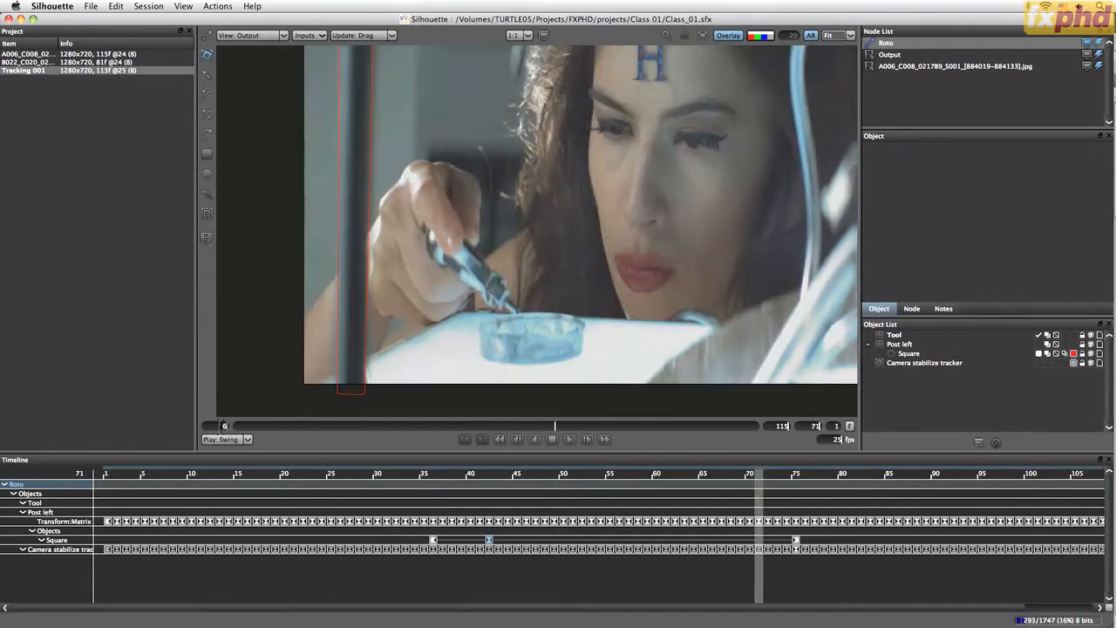
type("69")
key("Return")
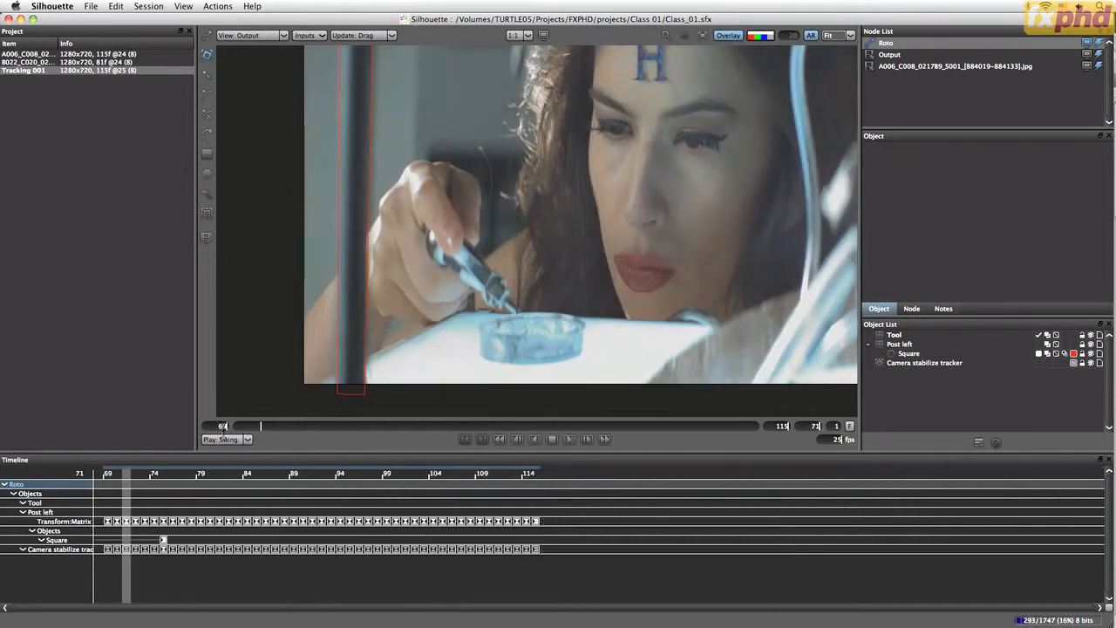
mouse_move(243, 431)
left_mouse_down()
mouse_move(750, 426)
mouse_move(622, 451)
mouse_move(146, 447)
left_mouse_up()
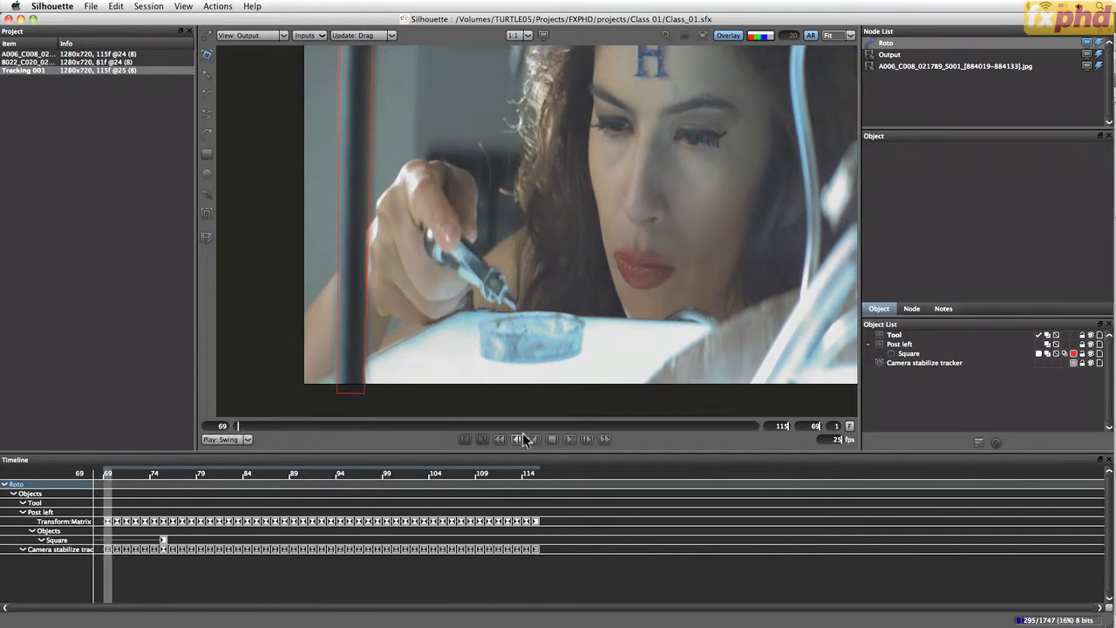
left_click(569, 439)
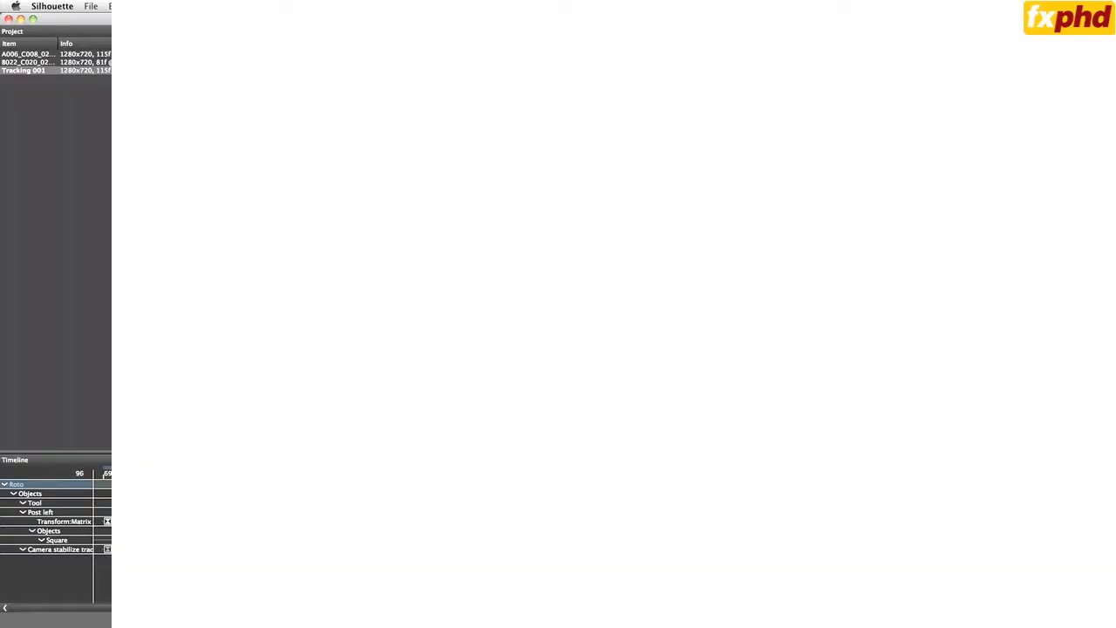
Select the Tool layer and bring up the tracker controls at frame 69
left_click(34, 502)
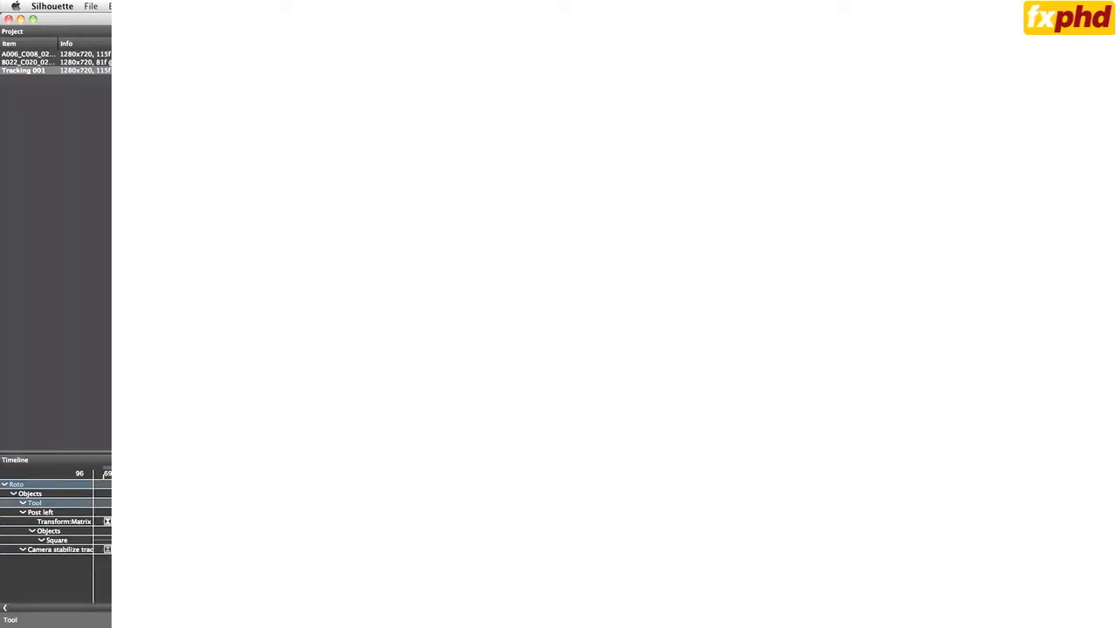
key("Home")
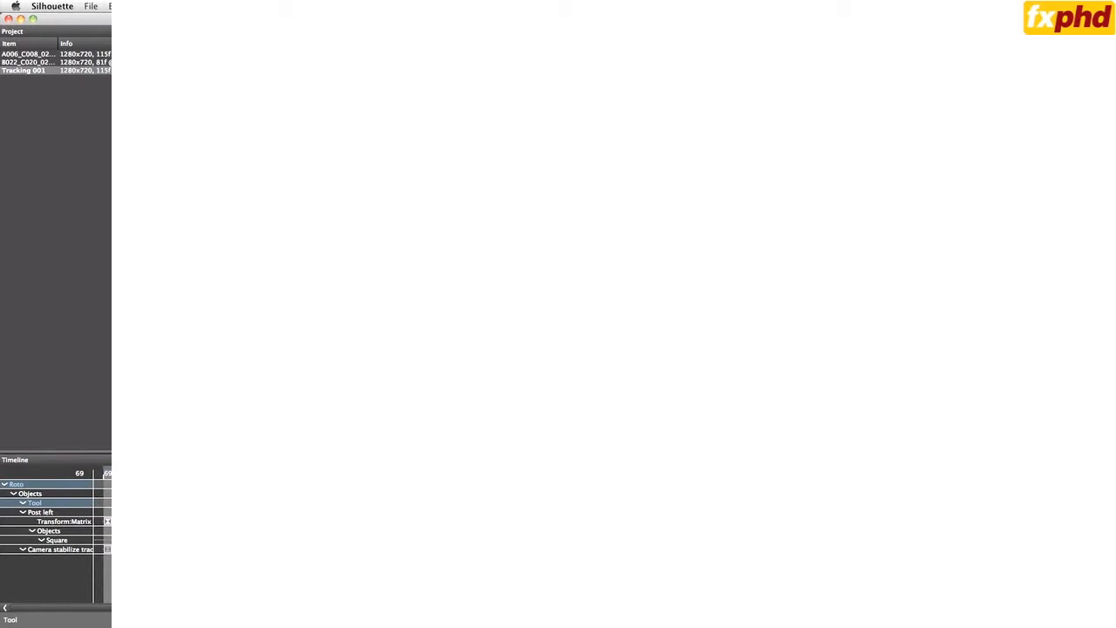
key("t")
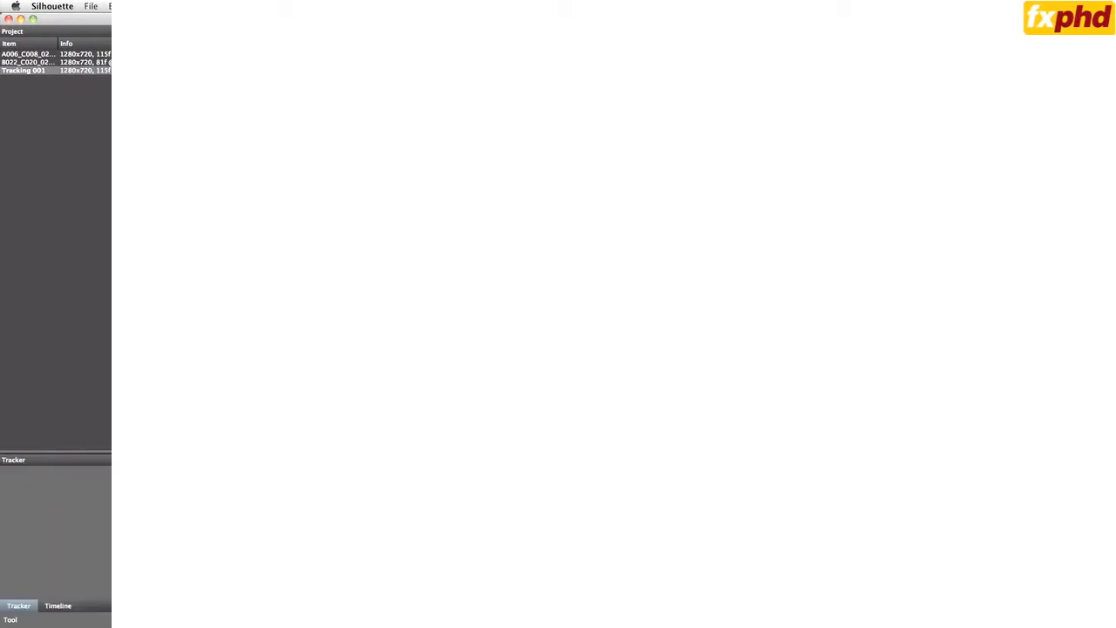
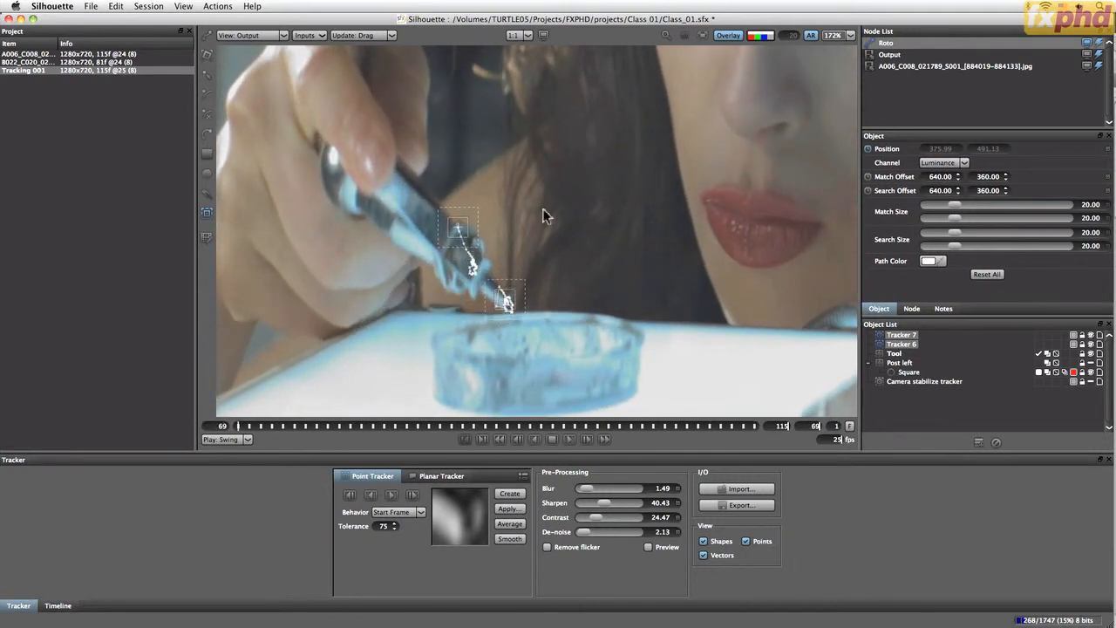
Select Tracker 6 at the tool's tip and examine how well it follows the tip across frames 69 to 73
left_click(527, 277)
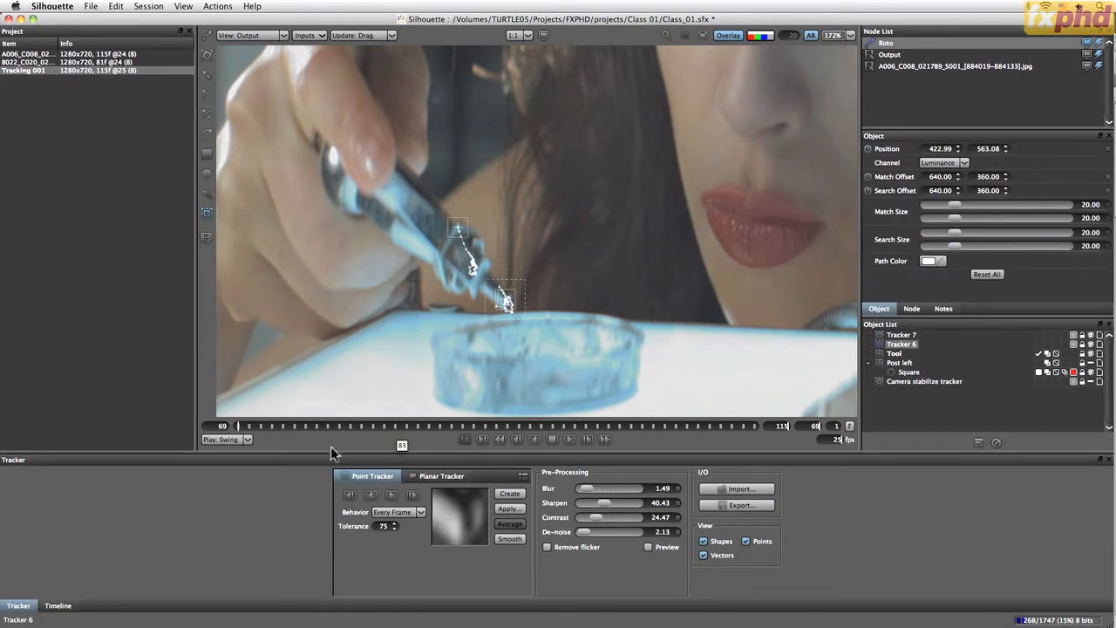
key("Right")
key("Right")
key("Right")
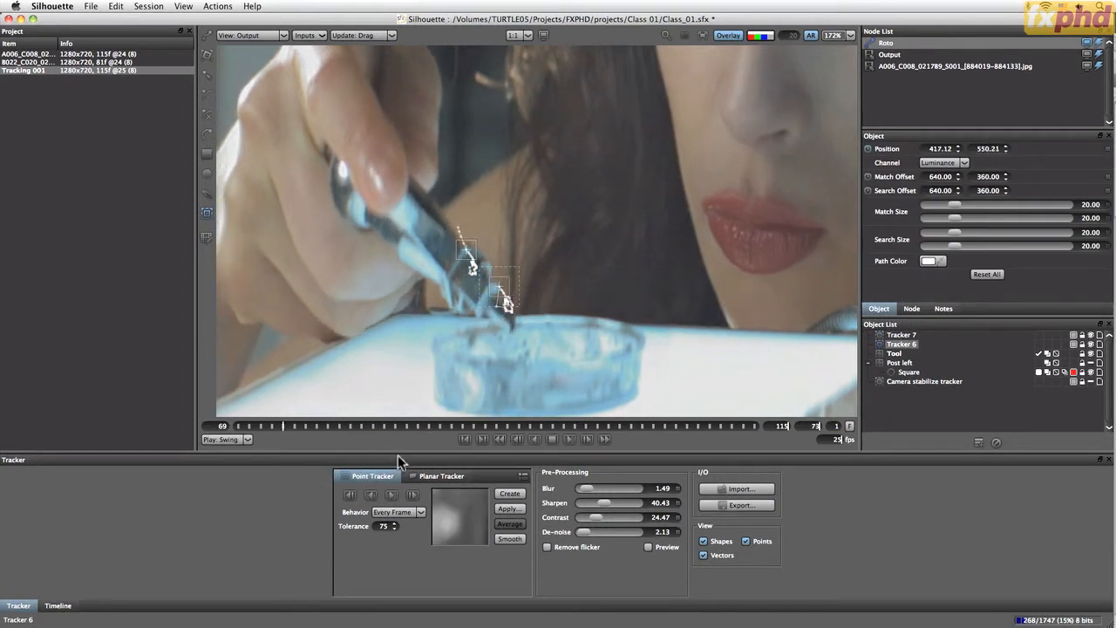
key("Left")
key("Left")
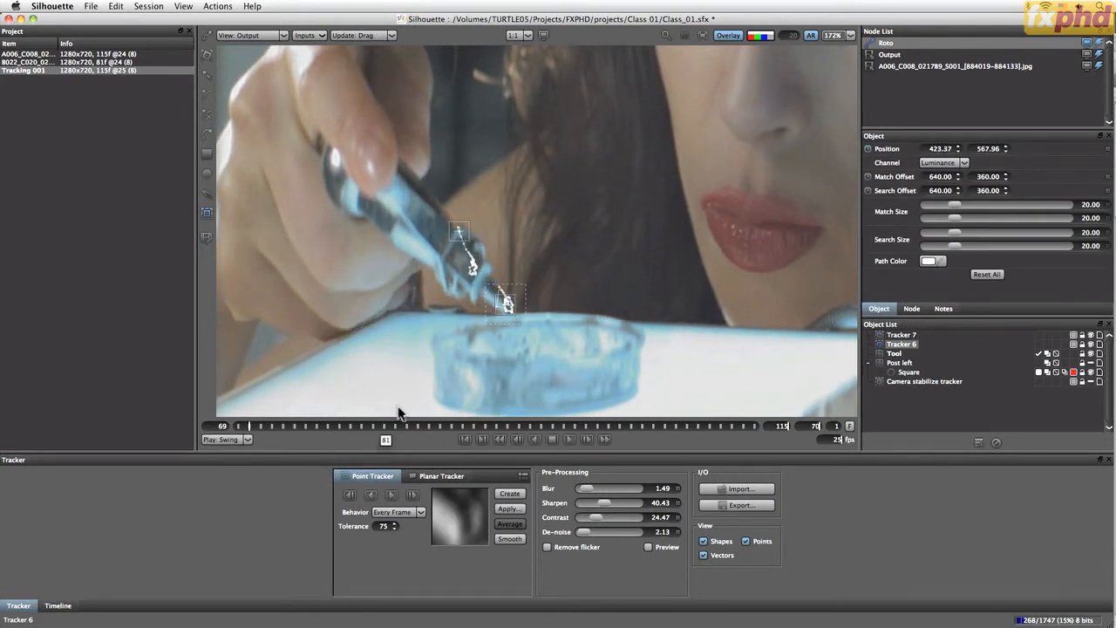
key("Left")
key("Right")
key("Right")
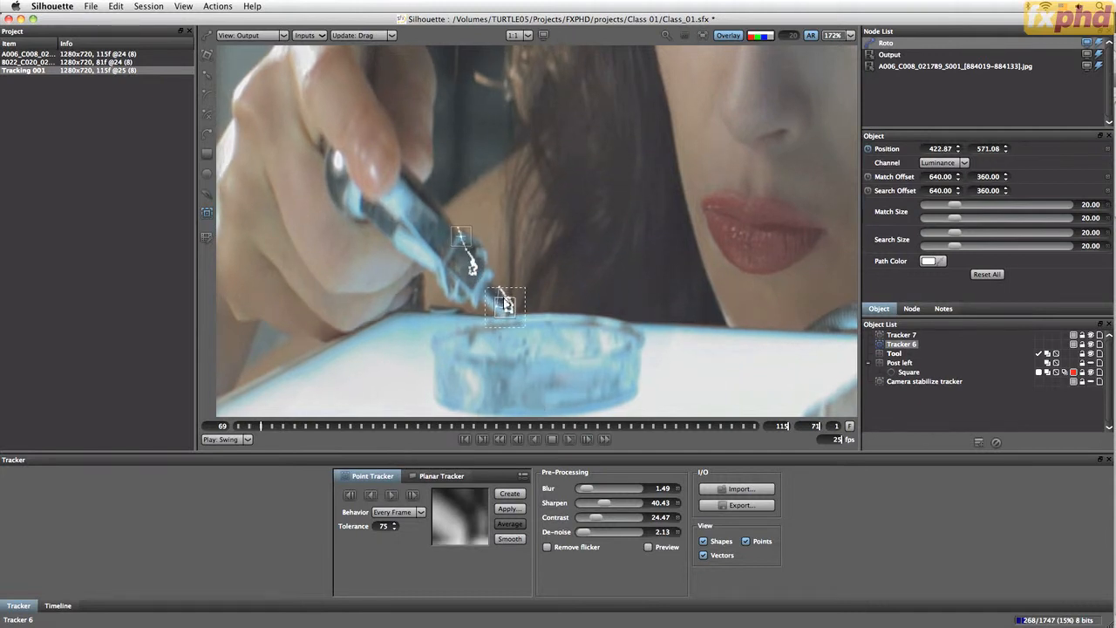
key("Left")
key("Right")
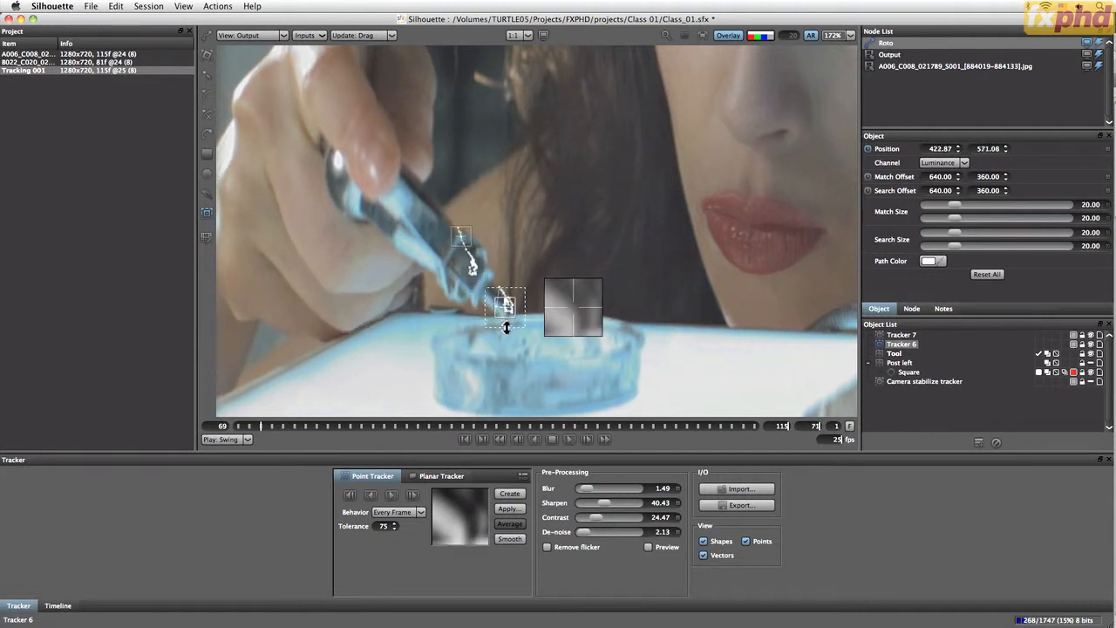
At frame 71, move Tracker 6 on the tool tip to about 425, 573 and compare it with the neighbouring frames
left_click_drag(504, 312, 504, 314)
key("Left")
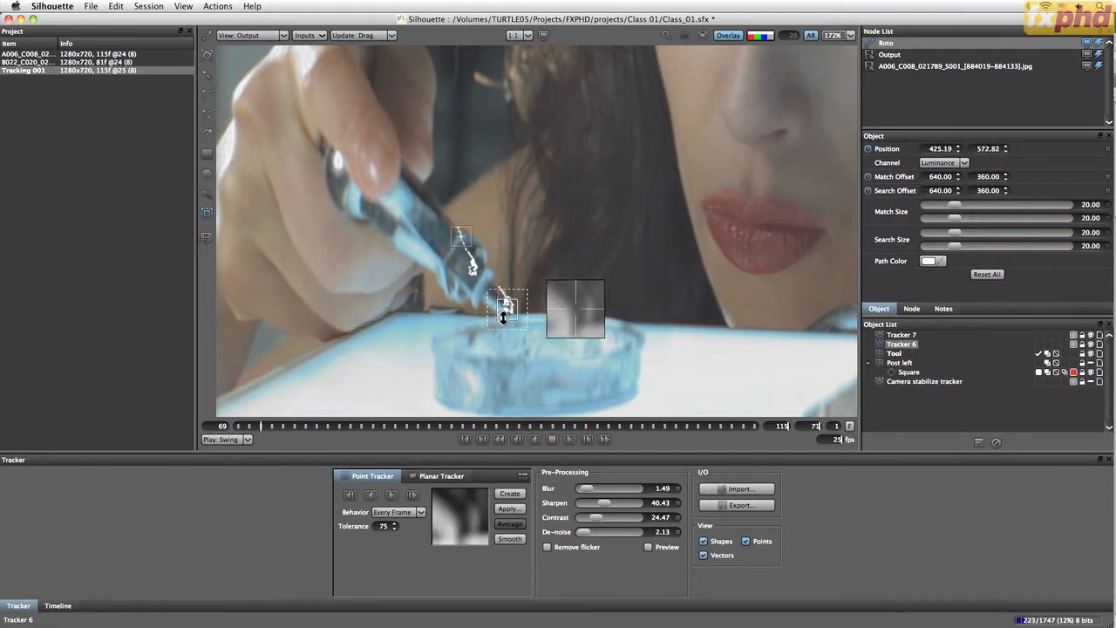
key("Right")
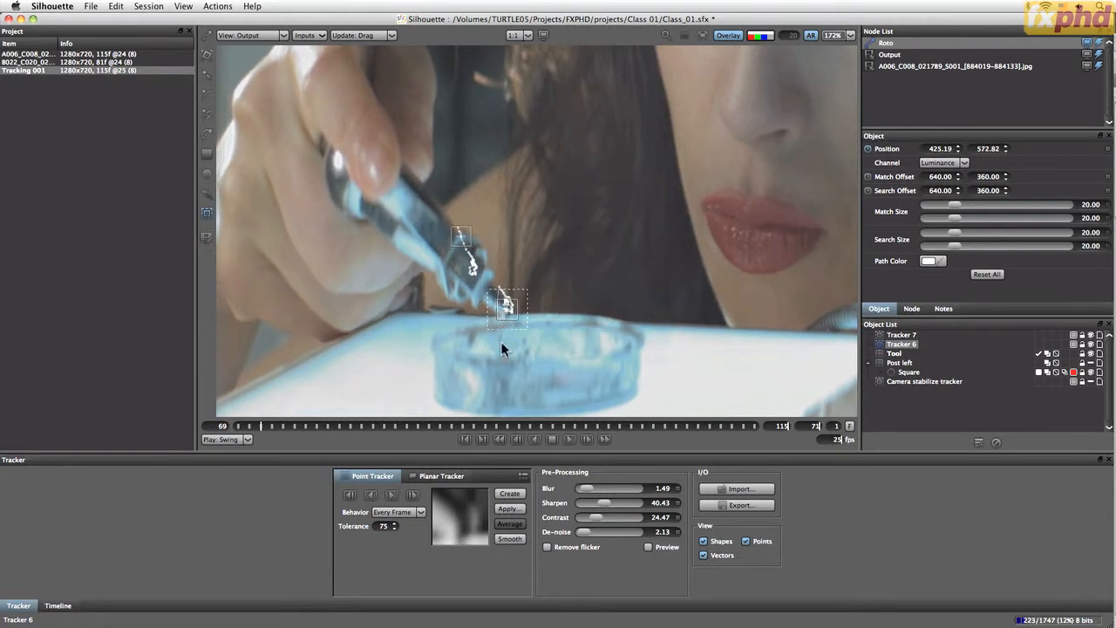
key("Right")
key("Left")
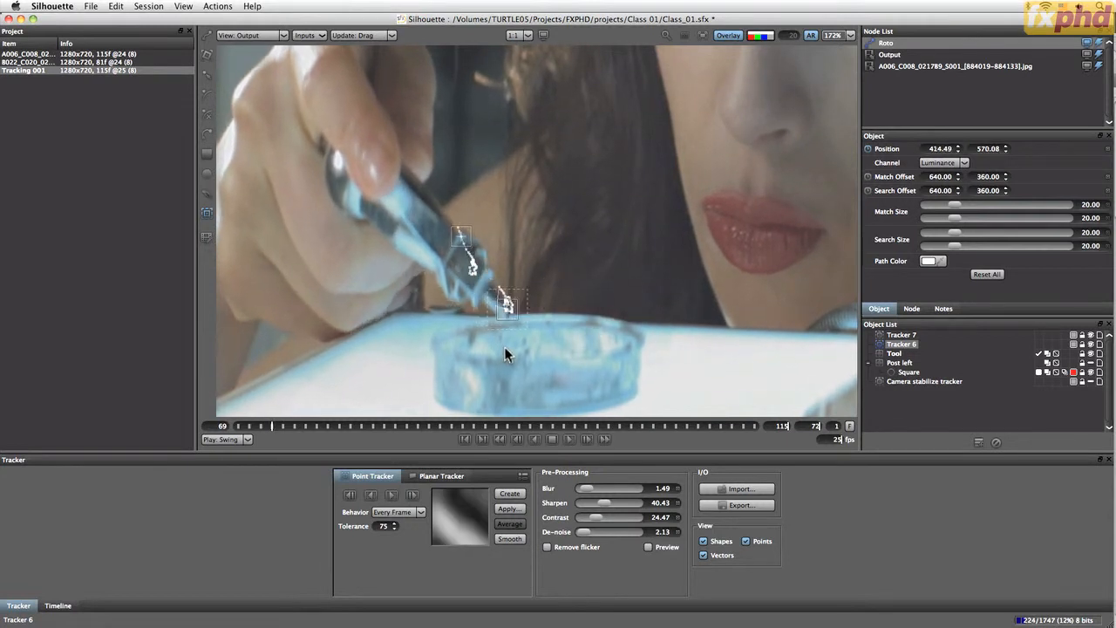
key("Left")
key("Right")
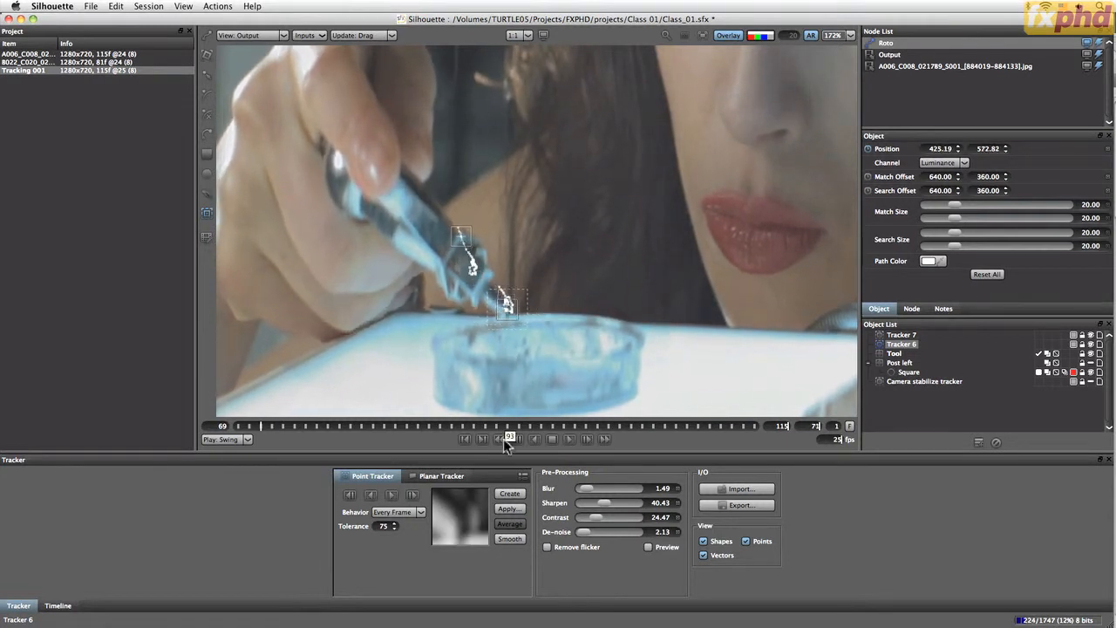
key("Left")
key("Right")
key("Left")
key("Right")
Try the Red, Green and Blue channels for Tracker 6 and settle on RGB
left_click(935, 164)
left_click(939, 191)
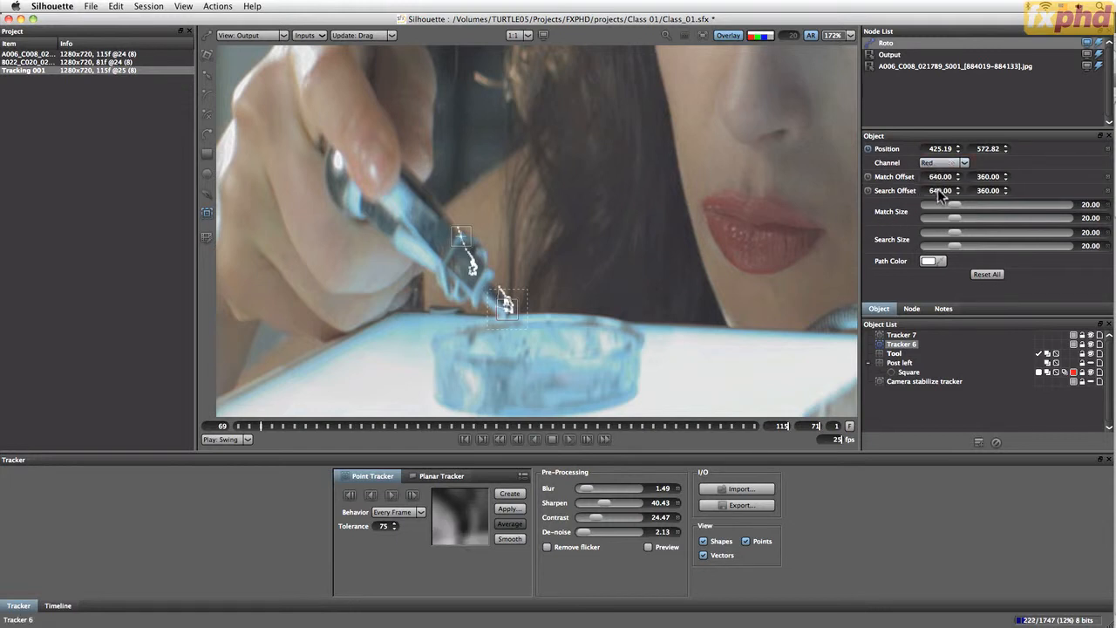
left_click(945, 164)
left_click(945, 203)
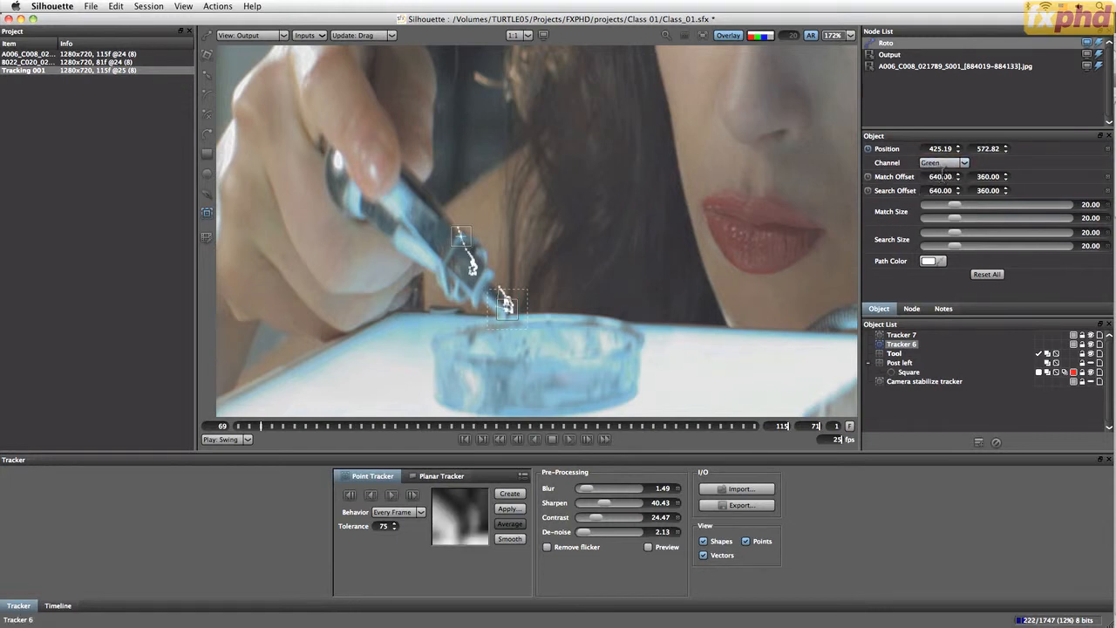
left_click(945, 164)
left_click(942, 206)
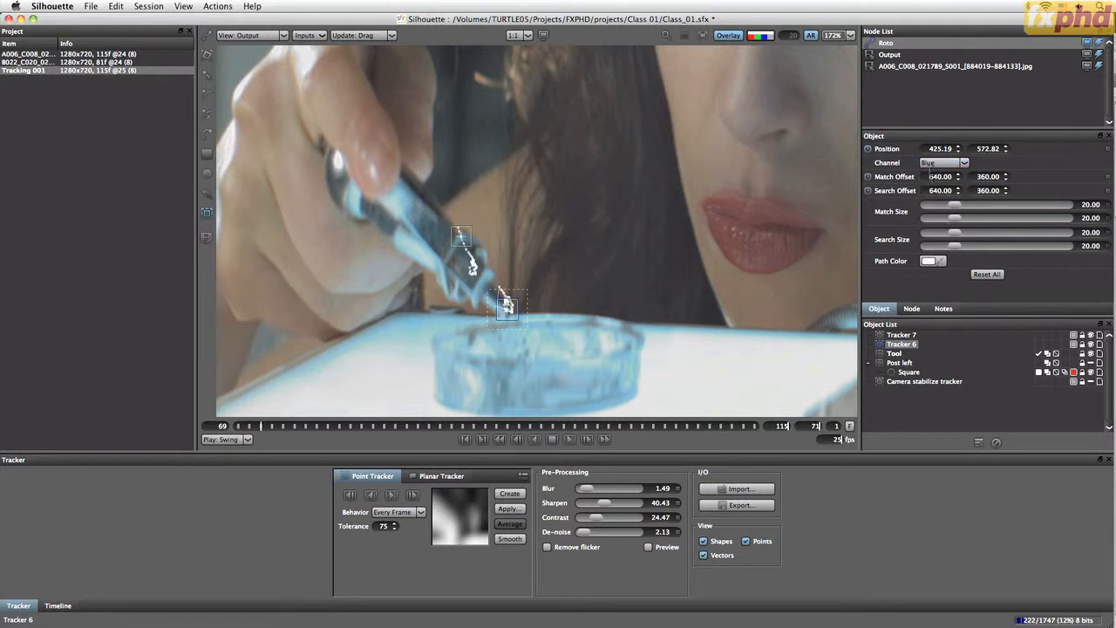
left_click(932, 165)
left_click(930, 173)
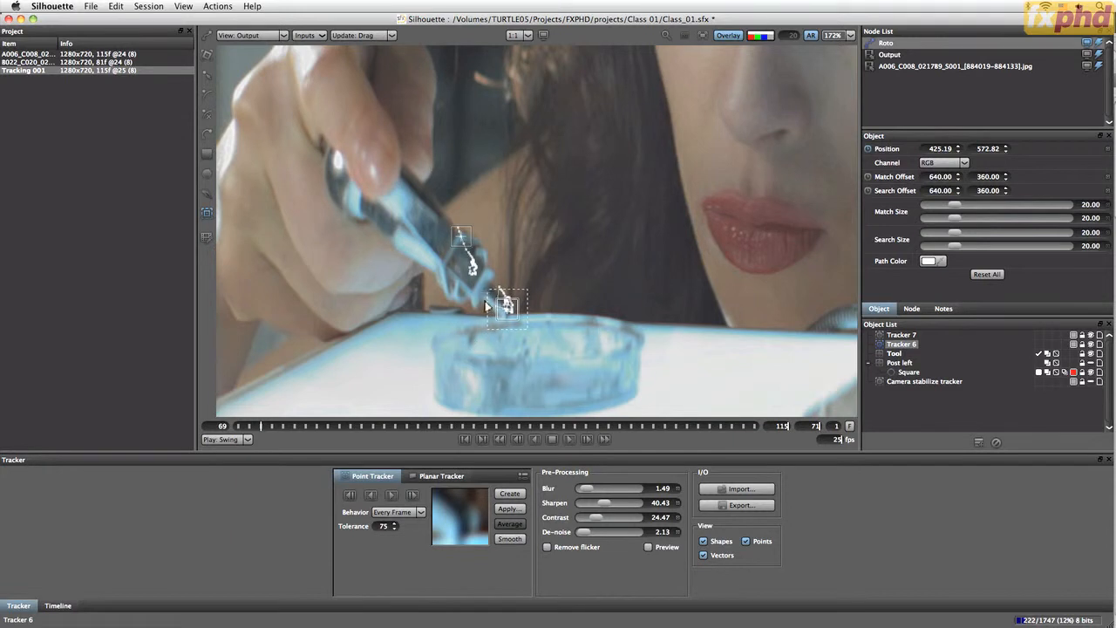
Track Tracker 6 forward to frame 72, move it onto the tool tip at about 426, 581 and compare it with frame 71
left_click(412, 494)
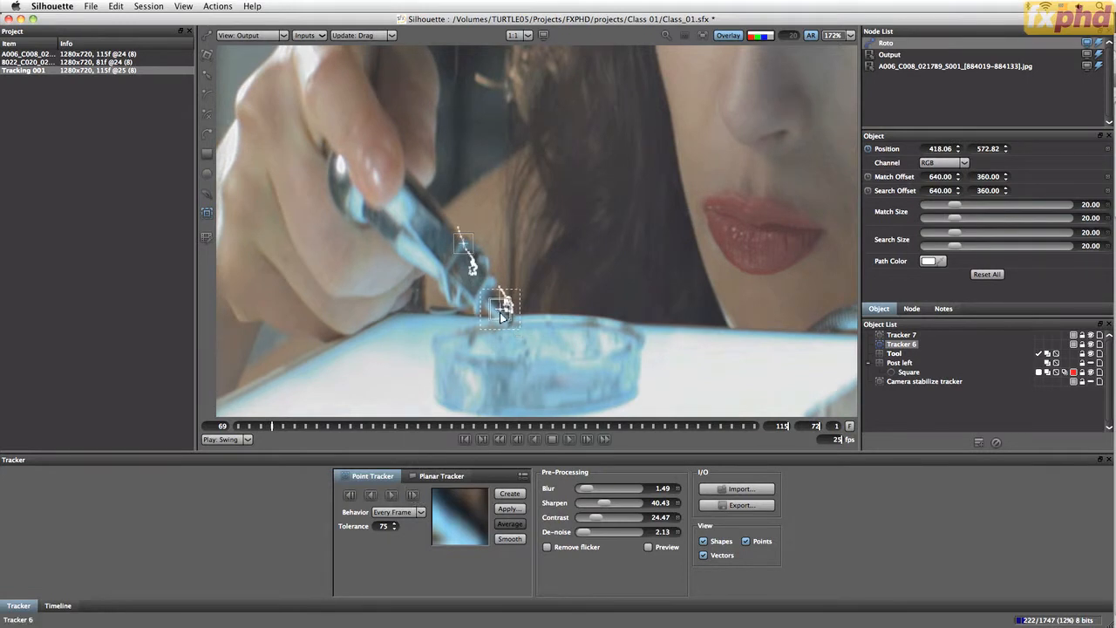
left_click_drag(504, 315, 511, 327)
key("z")
key("x")
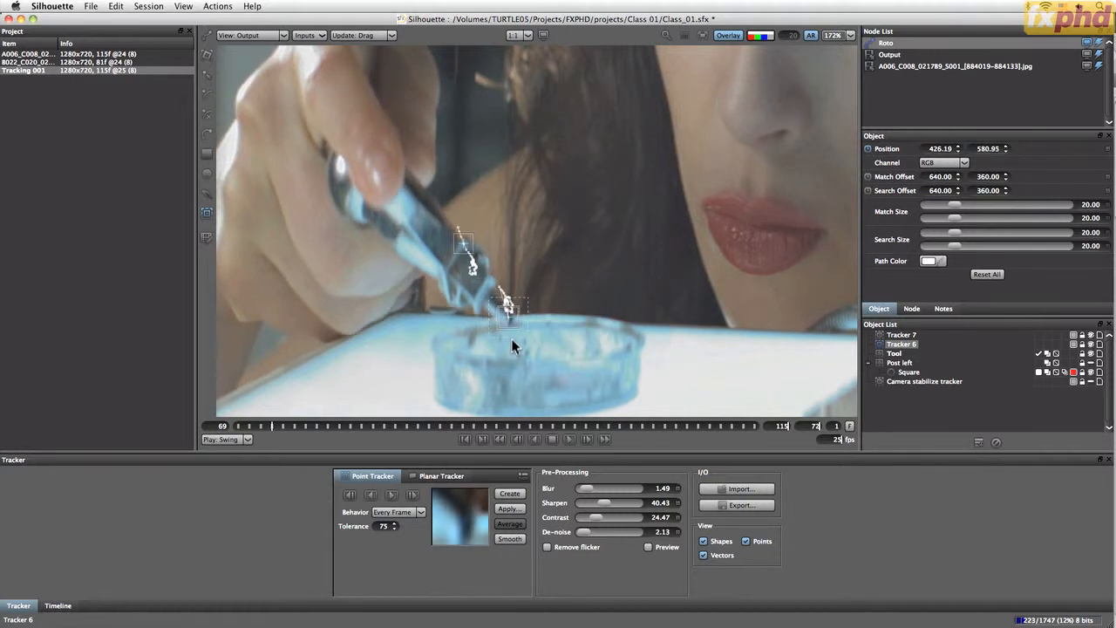
key("z")
key("x")
Track Tracker 6 forward four frames from frame 72, one at a time, and check its fit on the tool tip back to frame 73
left_click(413, 496)
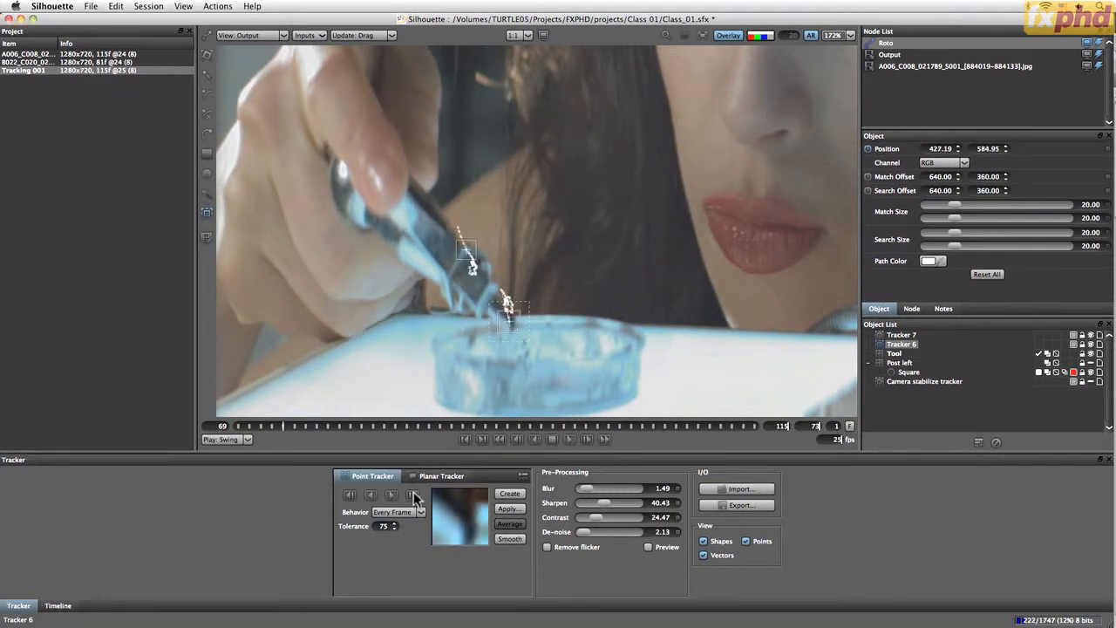
left_click(413, 496)
left_click(413, 496)
left_click(415, 496)
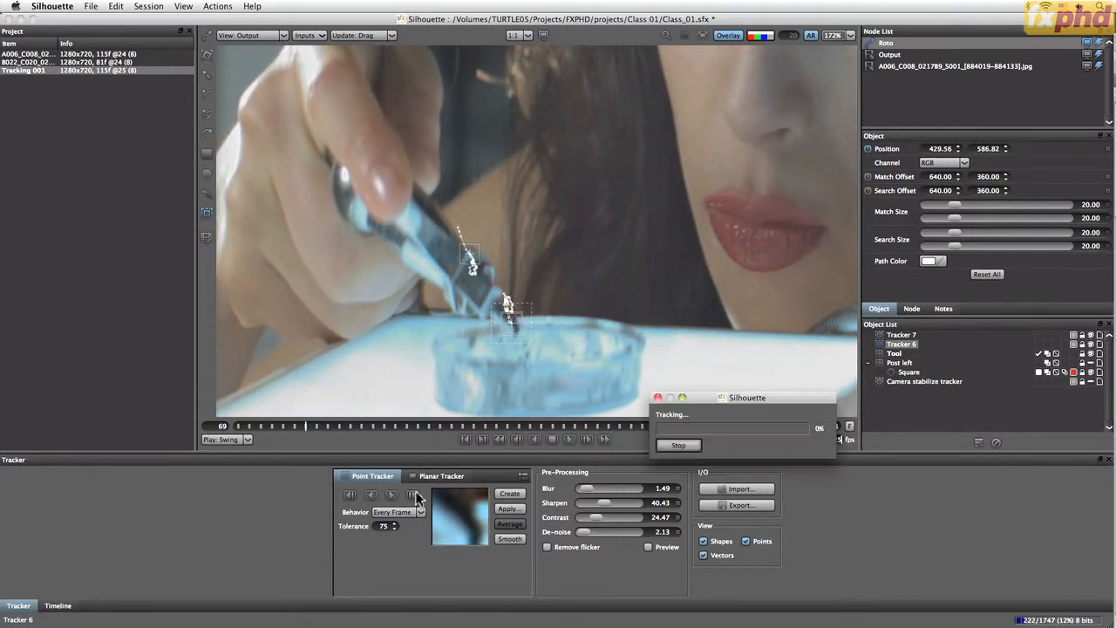
key("z")
key("z")
key("z")
key("z")
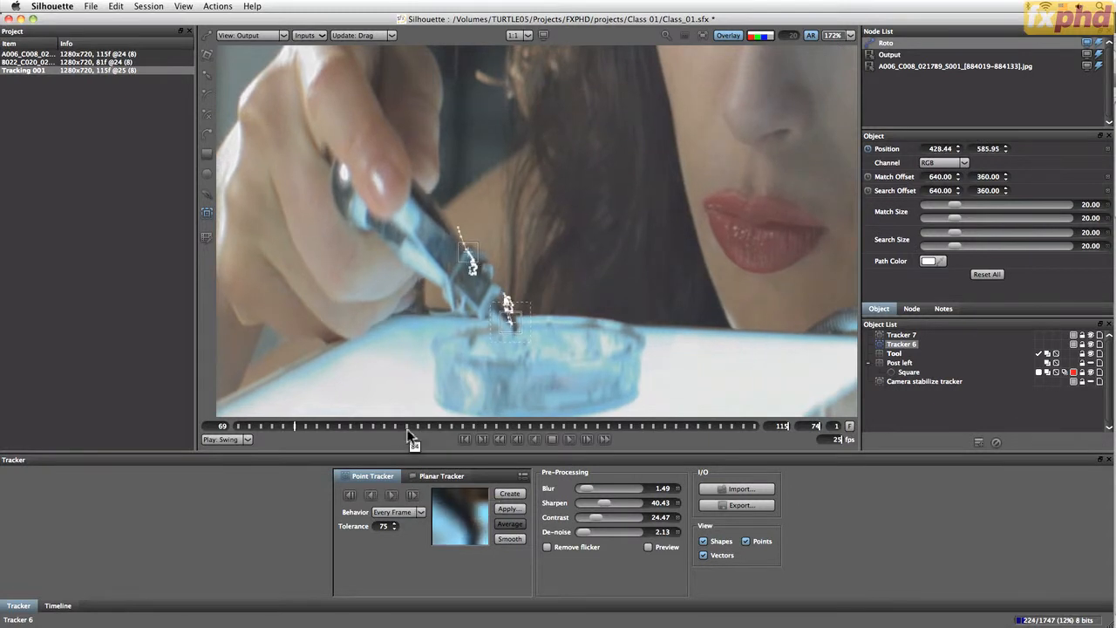
key("Right")
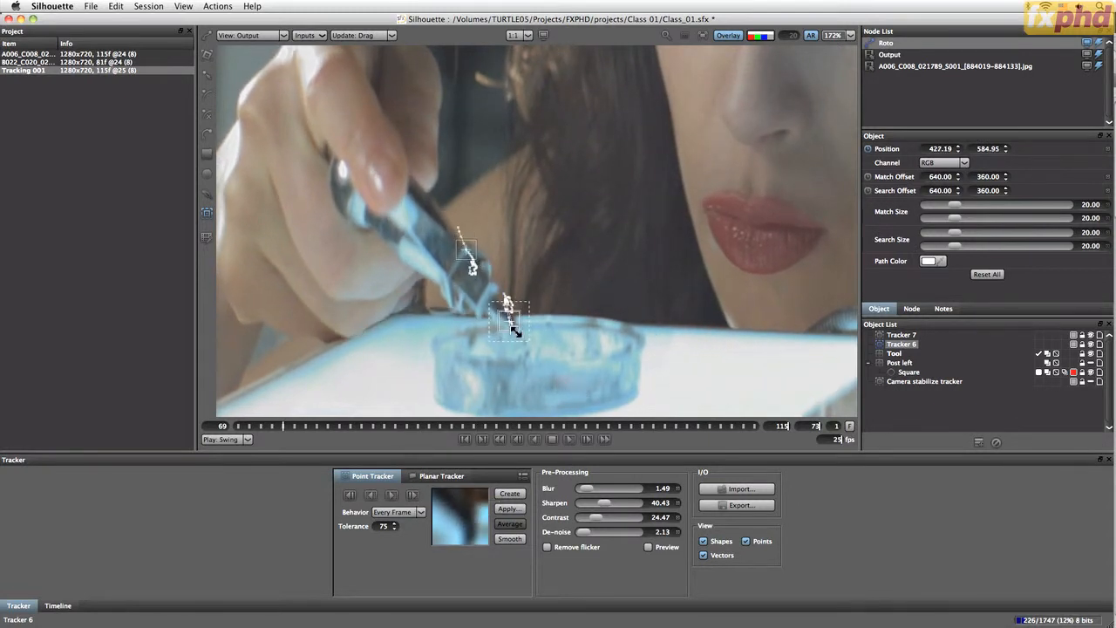
Move Tracker 6 onto the tool tip at about 430, 588 on frame 73 and about 431, 589 on frame 74
left_click_drag(507, 328, 514, 339)
key("x")
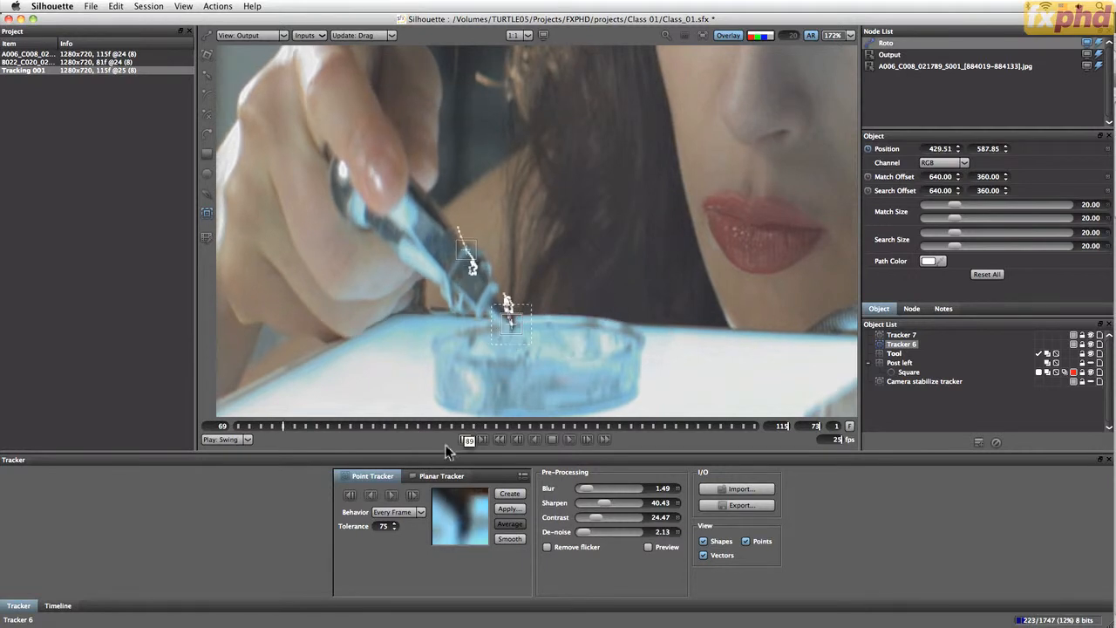
left_click(413, 498)
left_click(414, 504)
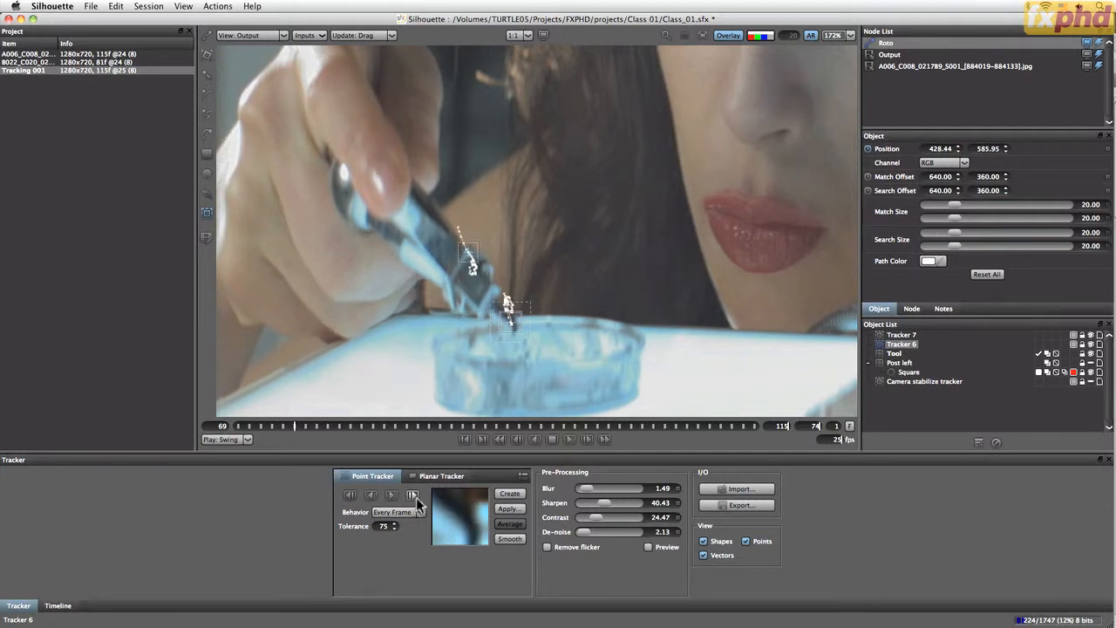
left_click(413, 496)
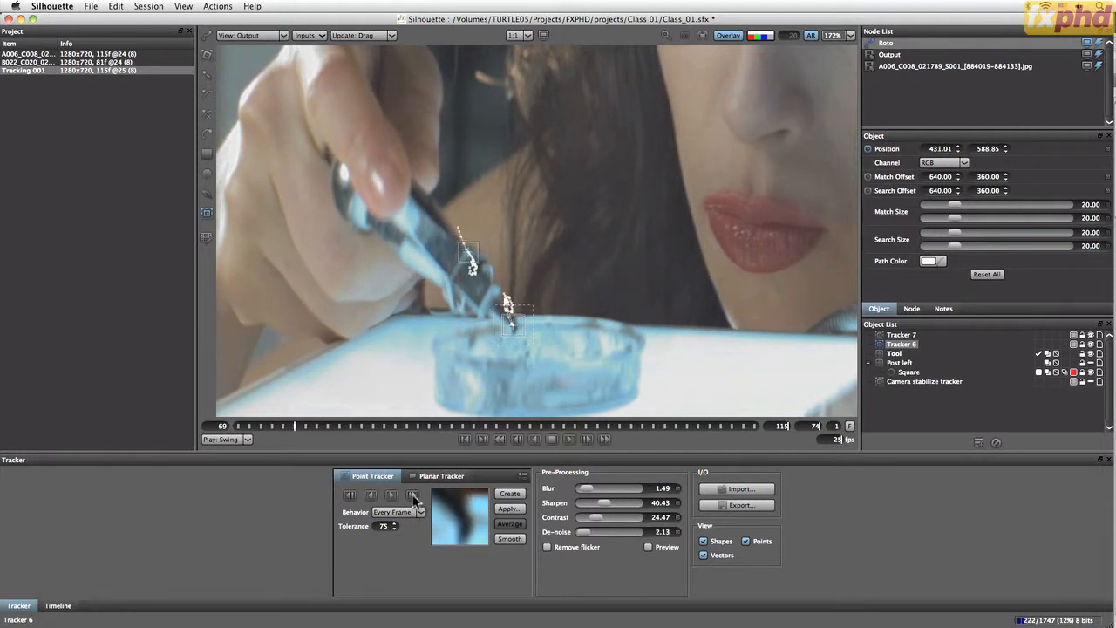
Track Tracker 6 forward from frame 74 to frame 80, one frame at a time
left_click(414, 497)
left_click(413, 498)
left_click(414, 497)
left_click(414, 497)
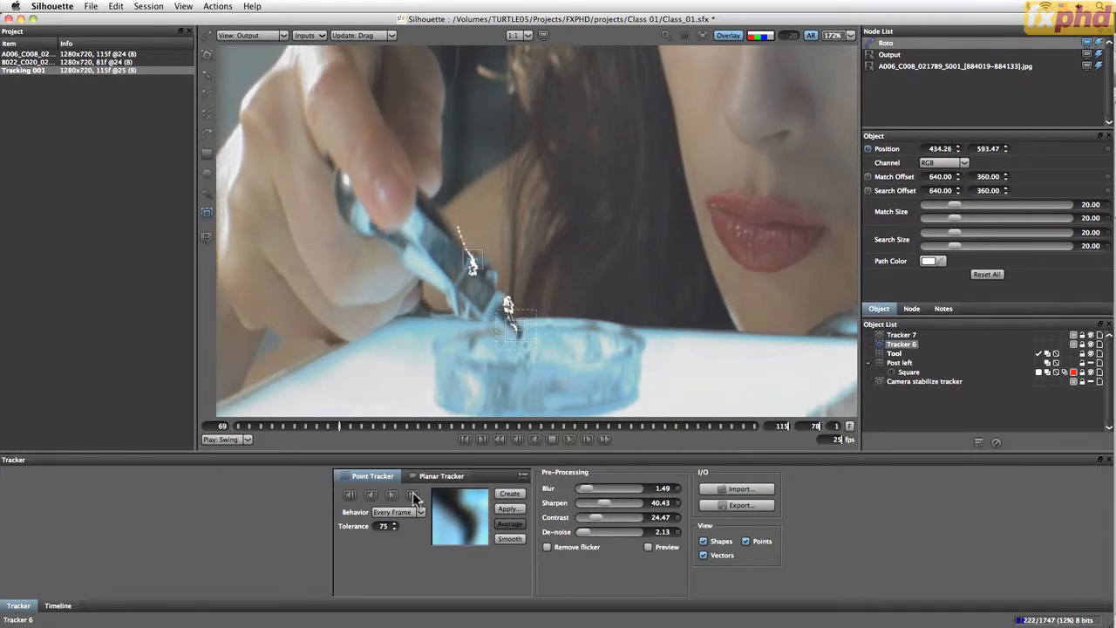
left_click(413, 497)
left_click(413, 497)
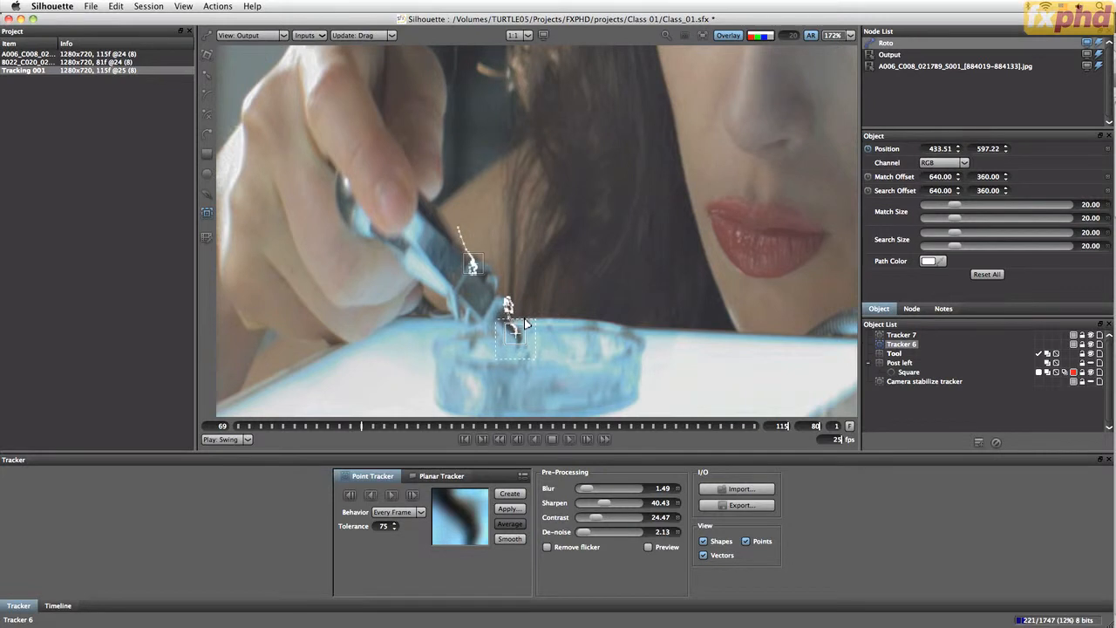
Reduce Tracker 6's search area to about 13.30 by 14.10 and track it forward from frame 80 to frame 115
left_click_drag(525, 319, 526, 334)
mouse_move(956, 246)
left_mouse_down()
mouse_move(945, 245)
mouse_move(949, 233)
left_mouse_up()
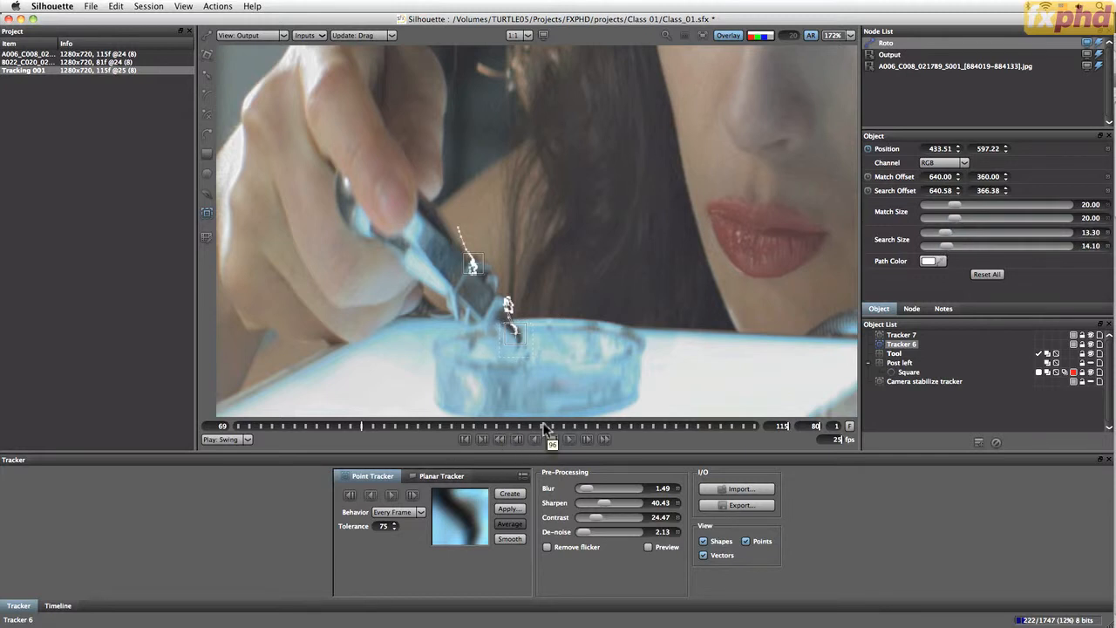
left_click(413, 496)
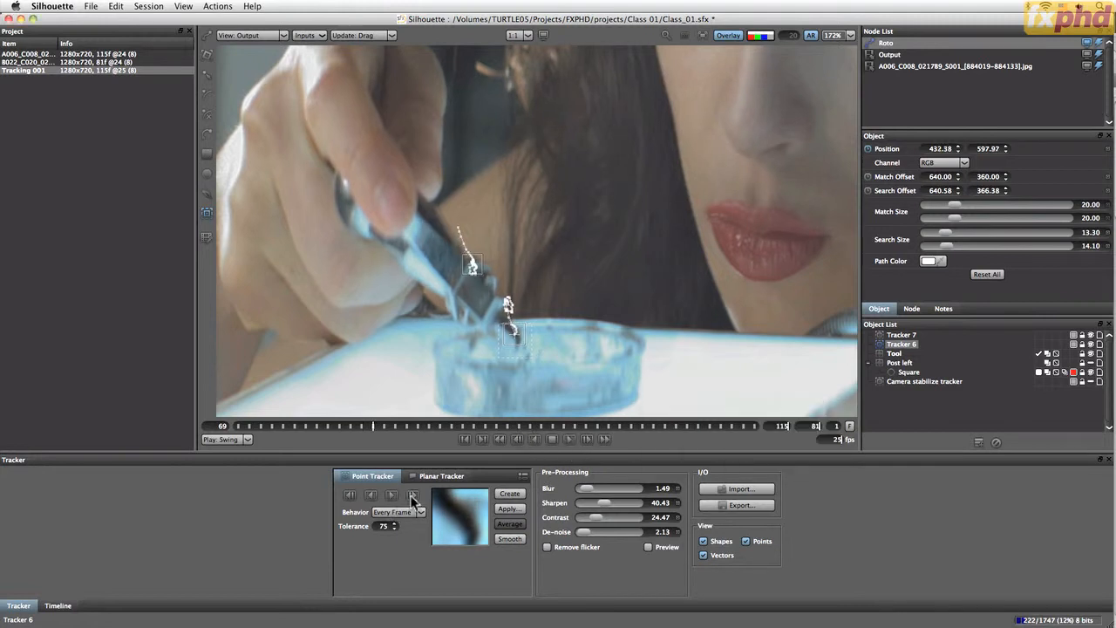
left_click(413, 495)
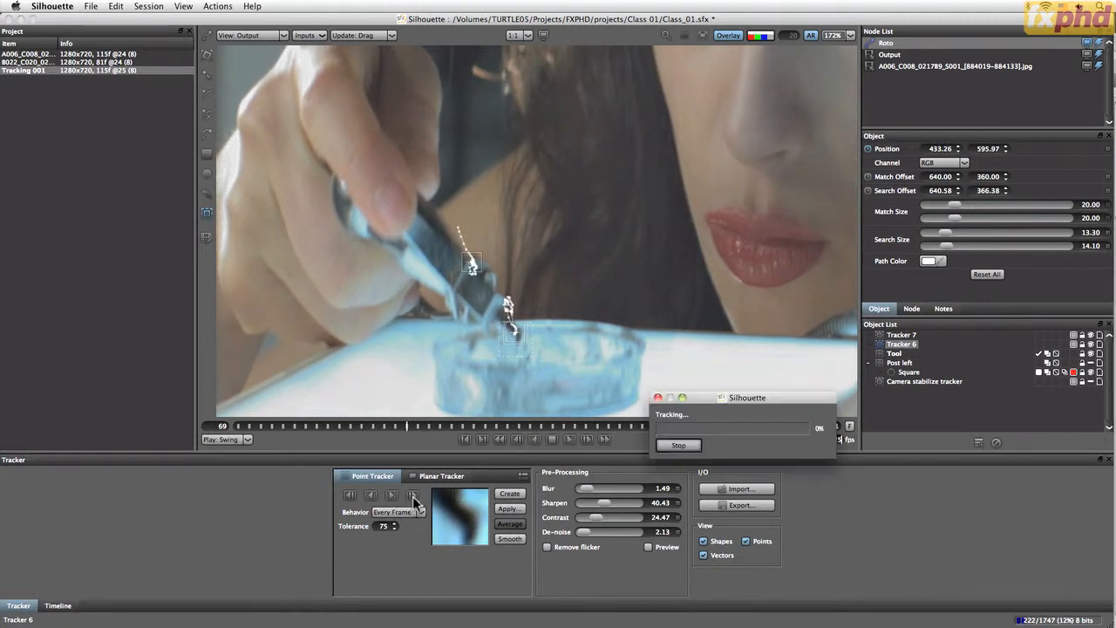
left_click(392, 495)
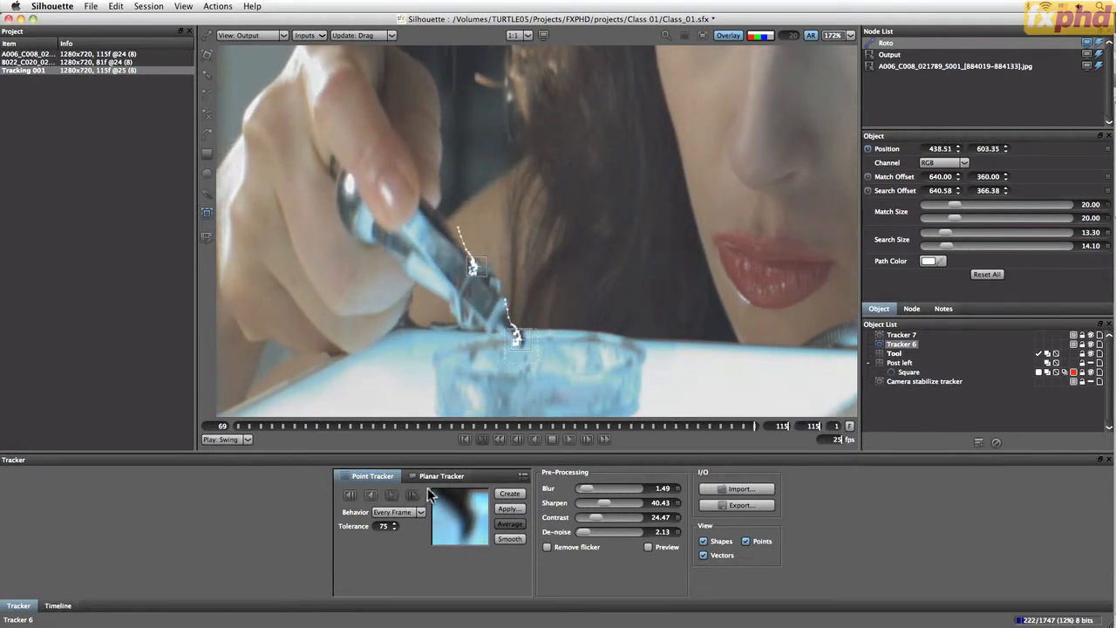
Step back from frame 95 to frame 71 and forward to frame 91 to check Tracker 6's fit on the tool tip
left_click_drag(756, 427, 529, 450)
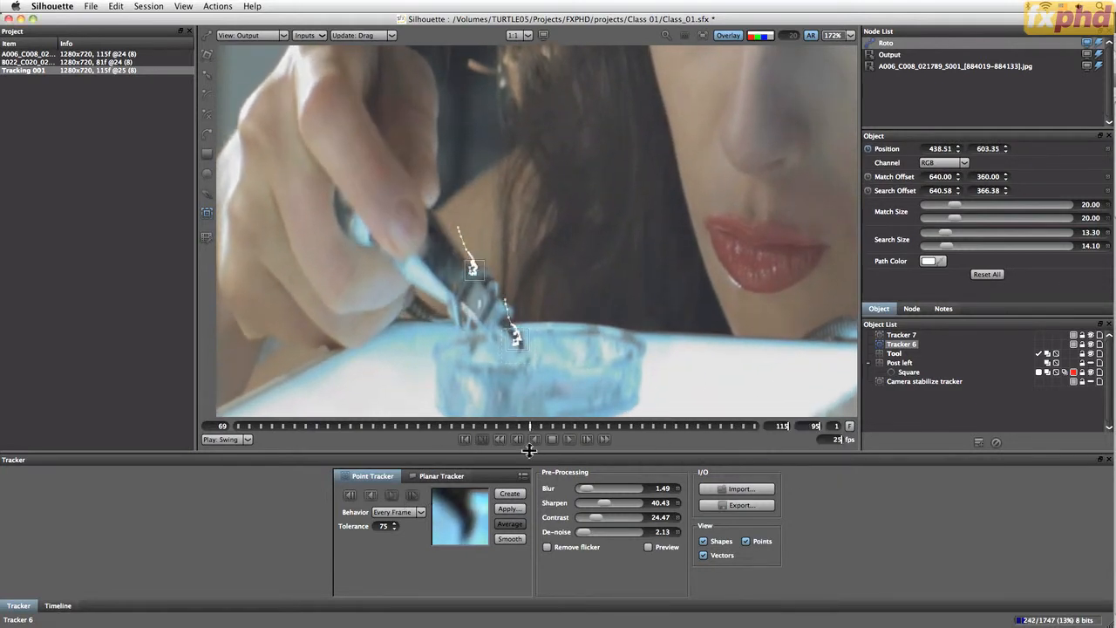
key("z")
key("z")
key("z")
key("z")
key("z")
key("z")
key("z")
key("z")
key("z")
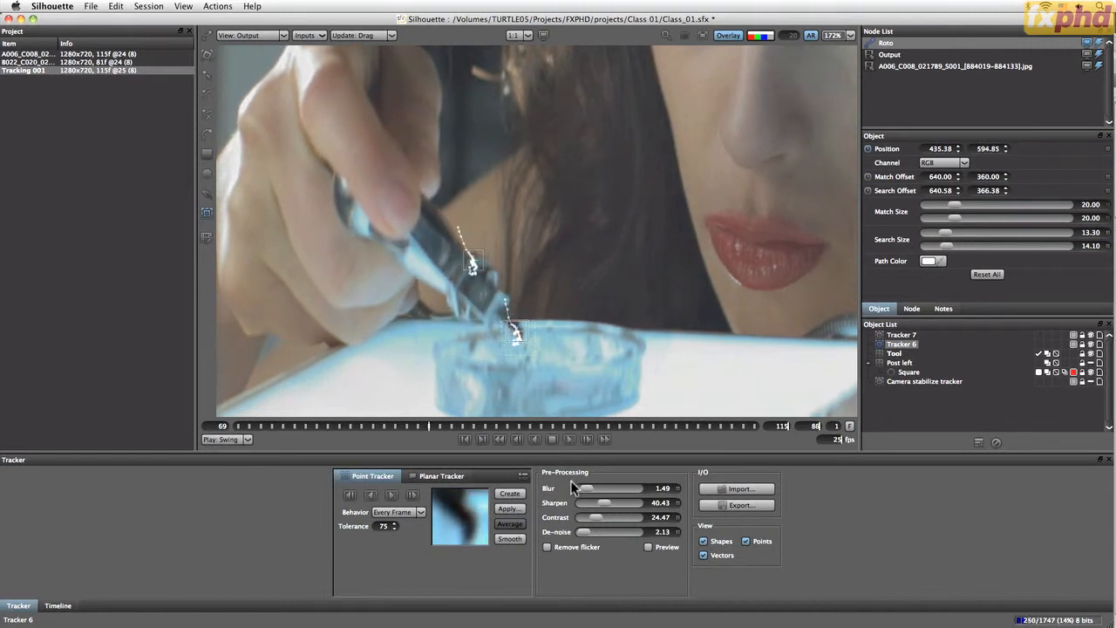
key("z")
key("z")
key("z")
key("z")
key("z")
key("z")
key("z")
key("z")
key("z")
key("z")
key("z")
key("z")
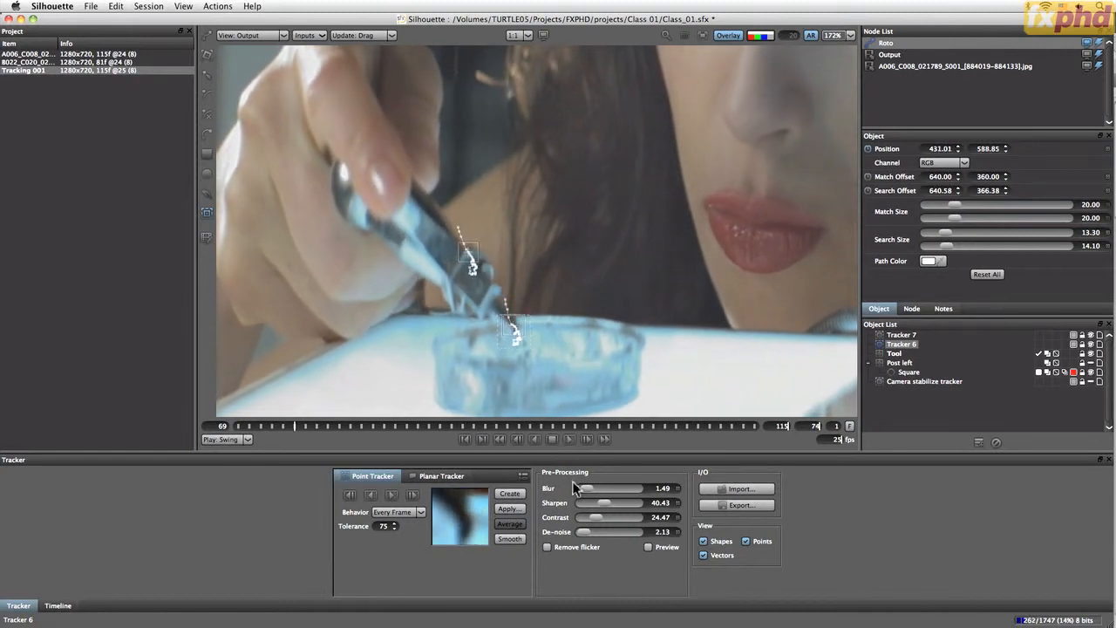
key("z")
key("z")
key("z")
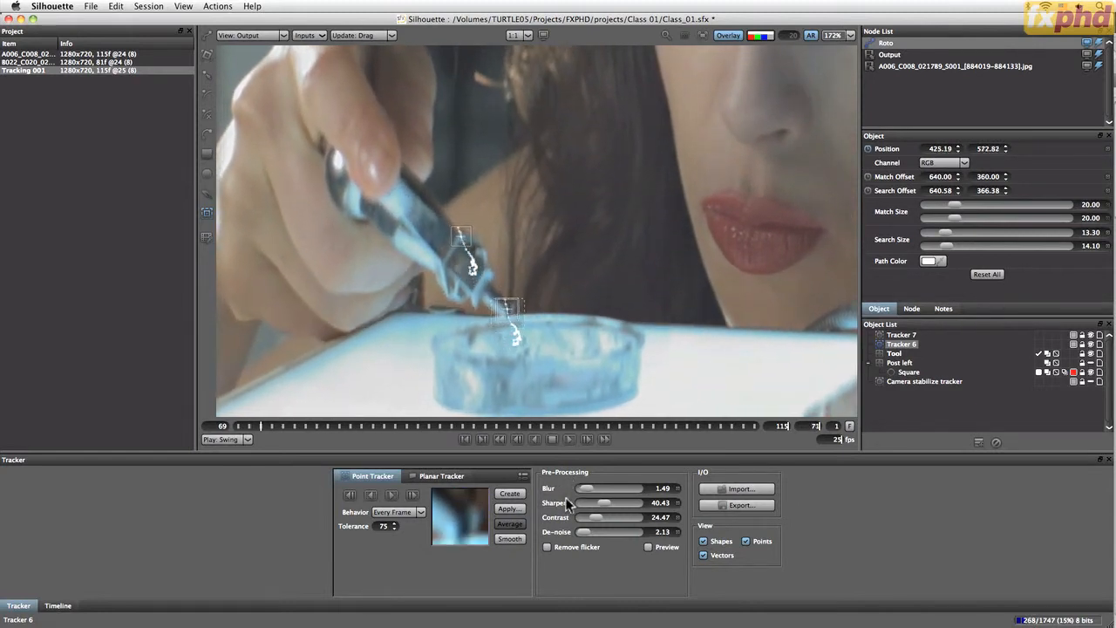
key("x")
key("x")
key("x")
key("x")
key("x")
key("x")
key("x")
key("x")
key("x")
key("x")
key("x")
key("x")
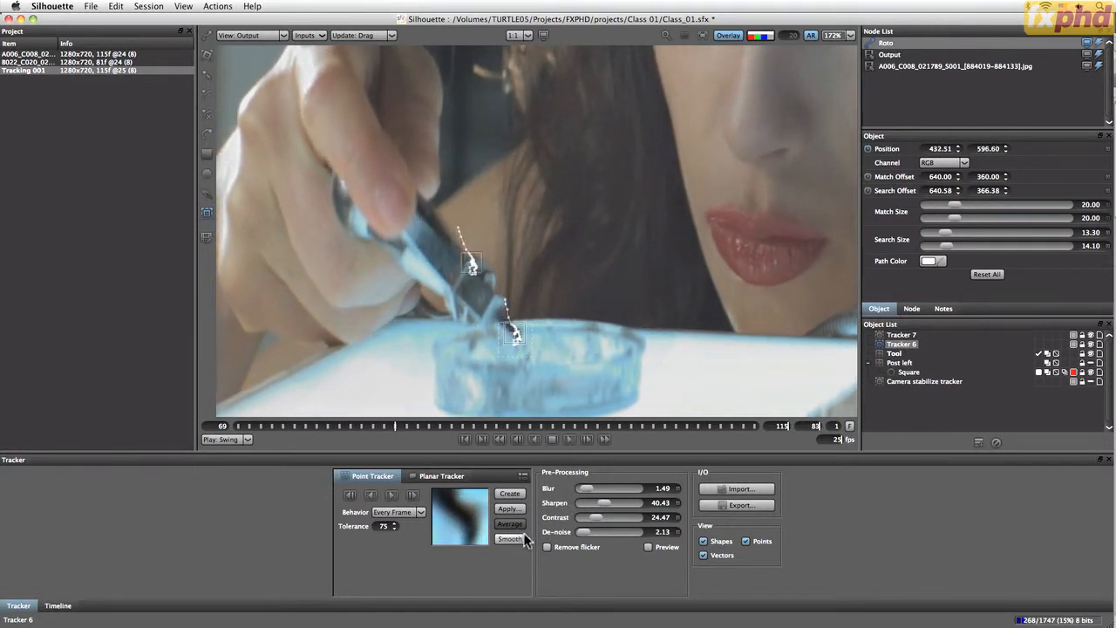
key("x")
key("x")
key("x")
key("x")
key("x")
key("x")
key("x")
key("x")
Smooth Tracker 6's path slightly
left_click(520, 539)
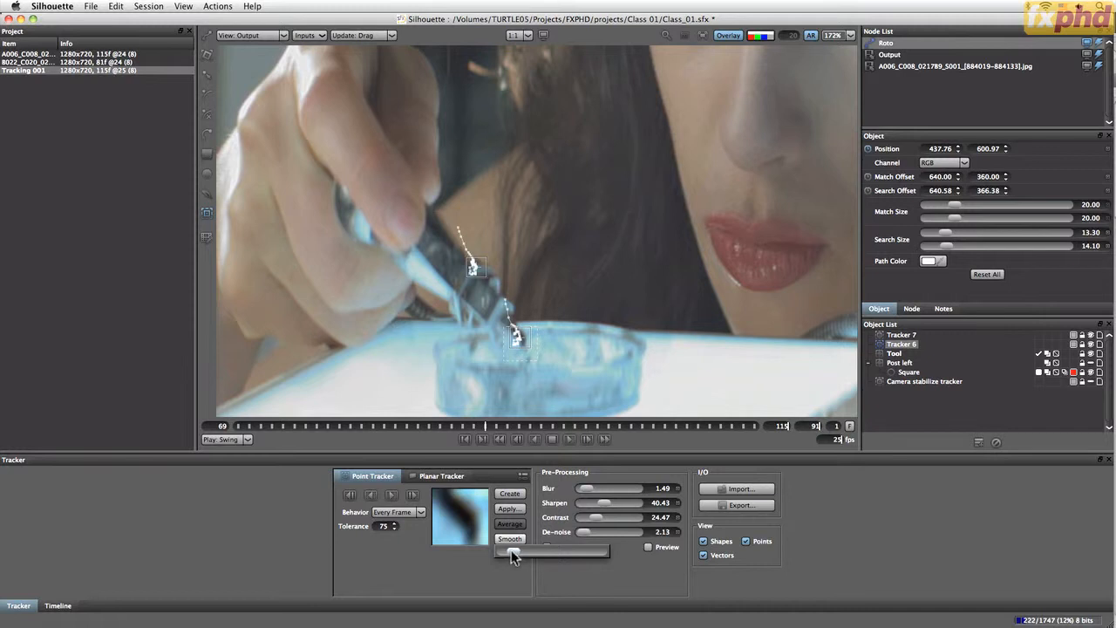
left_click(512, 550)
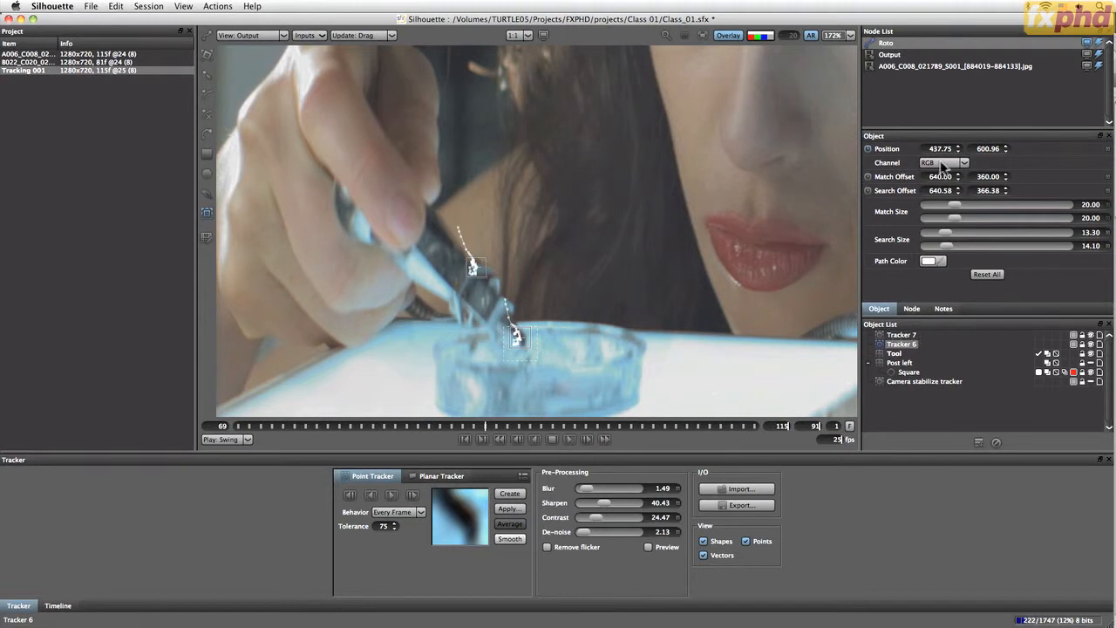
Apply Tracker 6 and Tracker 7 to the Tool layer as a match-move with position, scaling and rotation
left_click(906, 336, "shift")
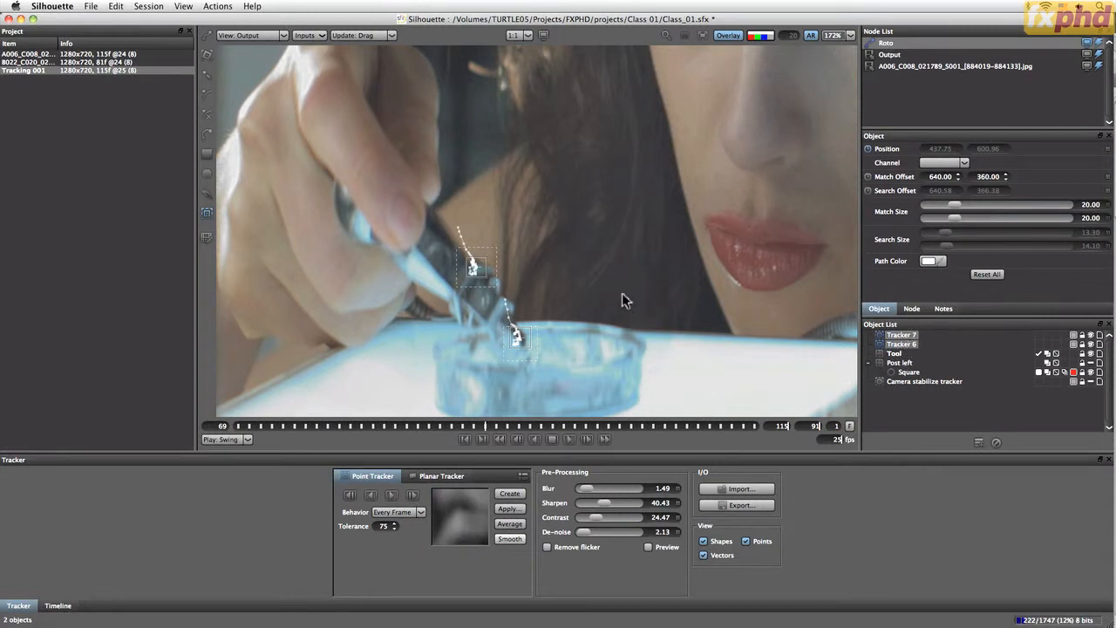
left_click(896, 354, "shift")
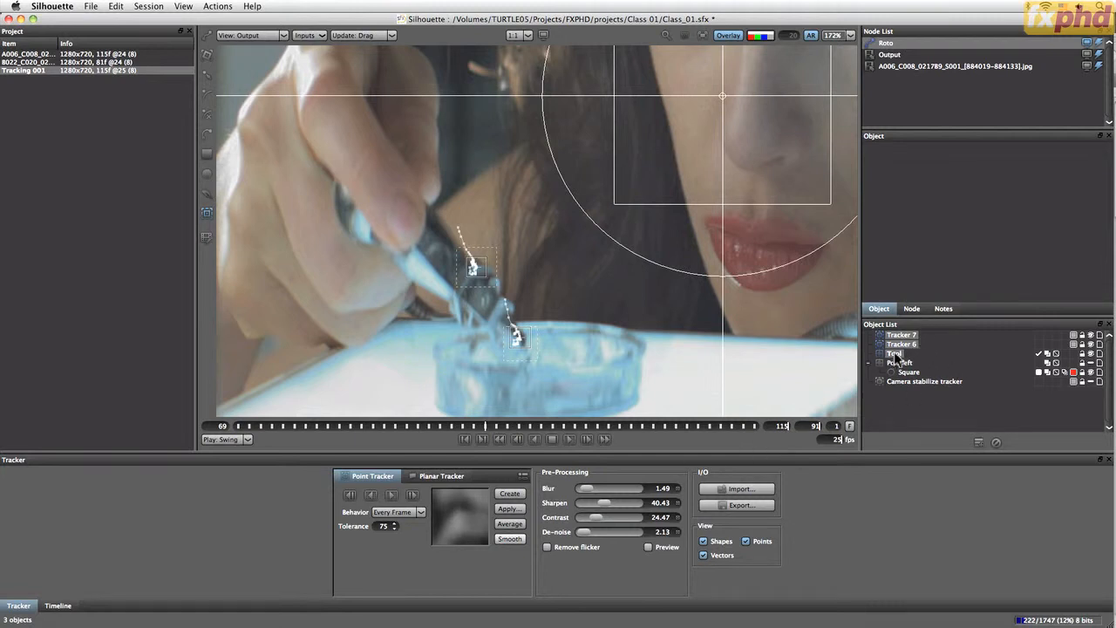
left_click(509, 509)
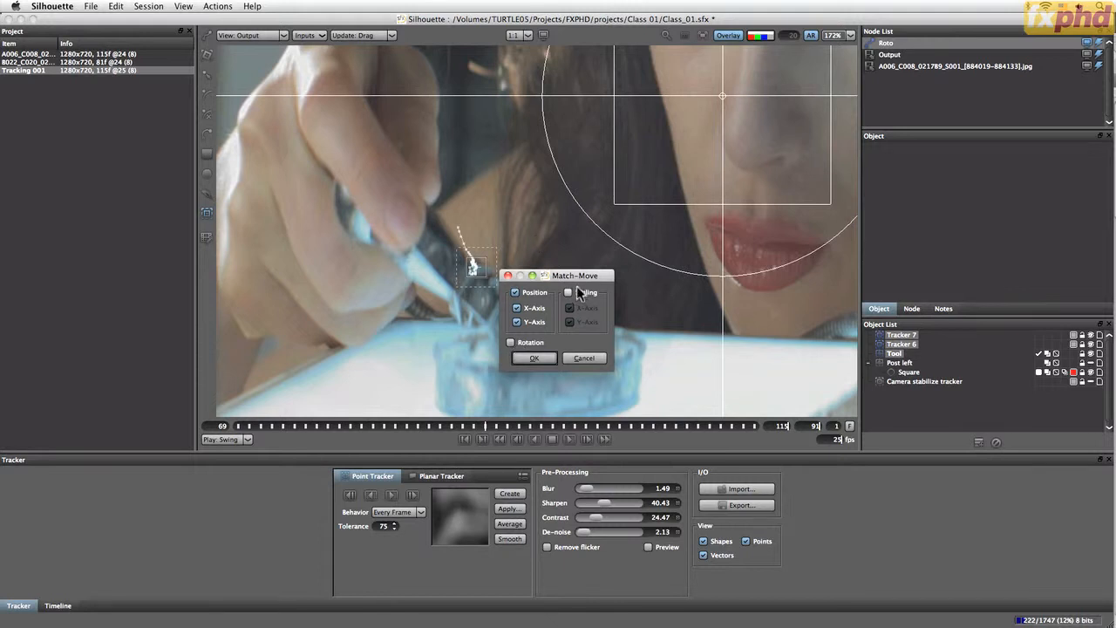
left_click(512, 344)
left_click(569, 293)
left_click(533, 358)
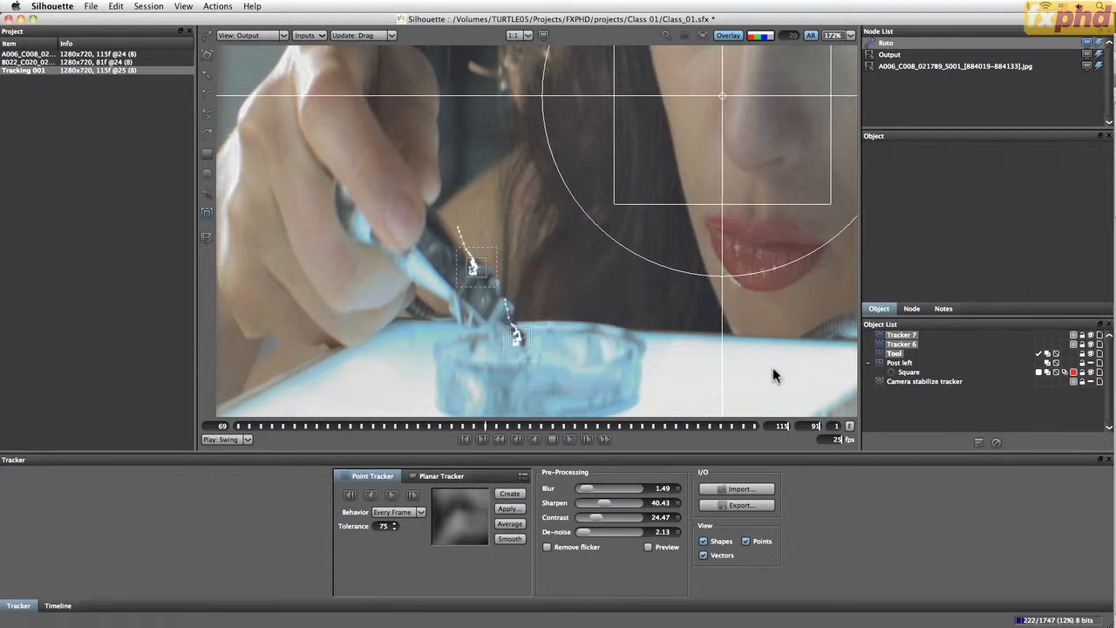
Rename Tracker 6 as "tool point track" and Tracker 7 as "tool edge track"
left_click(896, 358)
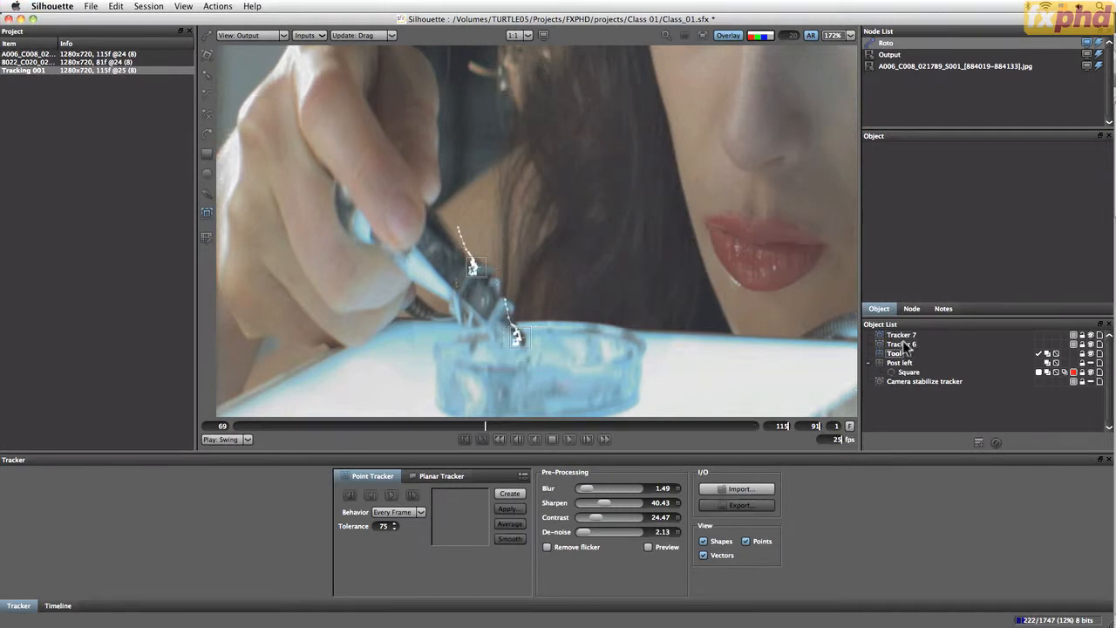
left_click(902, 353)
left_click(899, 344)
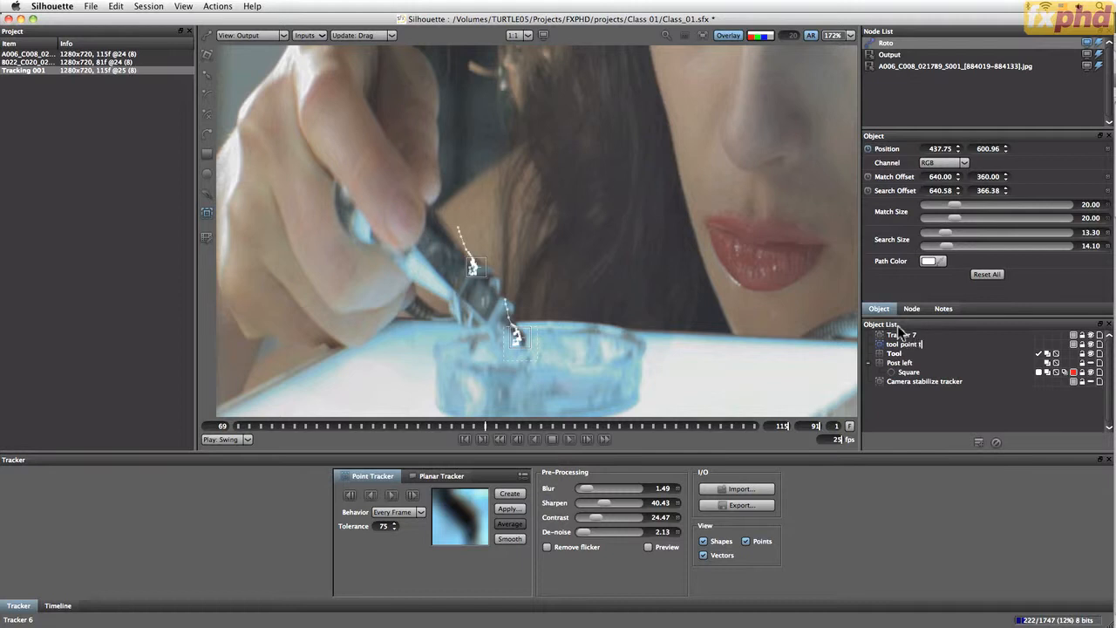
key("Return")
left_click(905, 336)
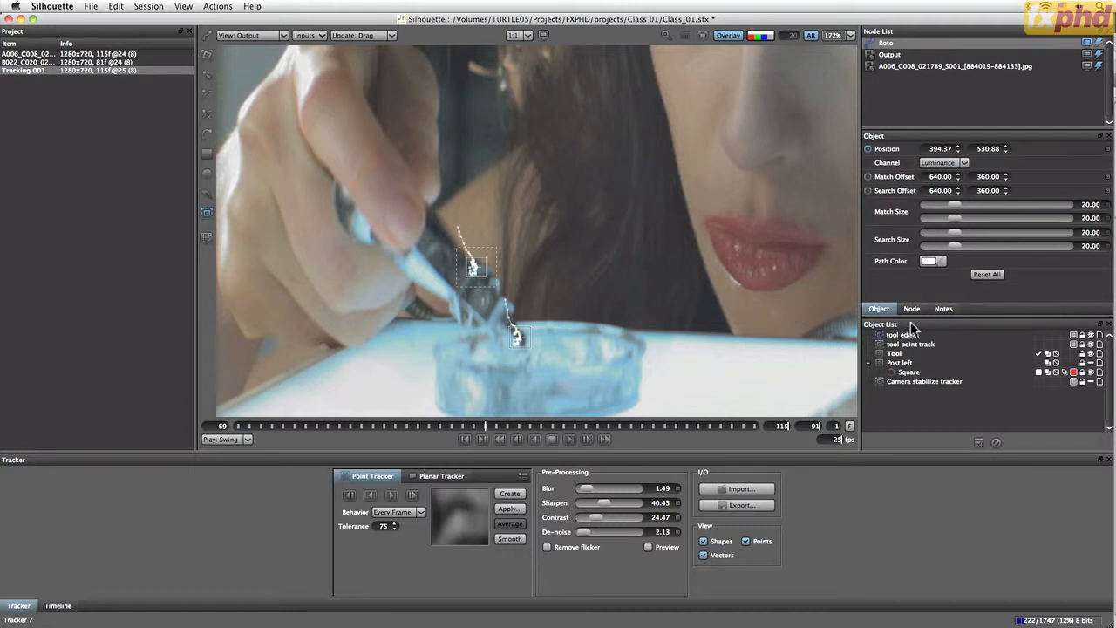
type("tool edge track")
key("Return")
Move both tool trackers below the camera stabilize tracker in the object order
left_click(910, 345, "shift")
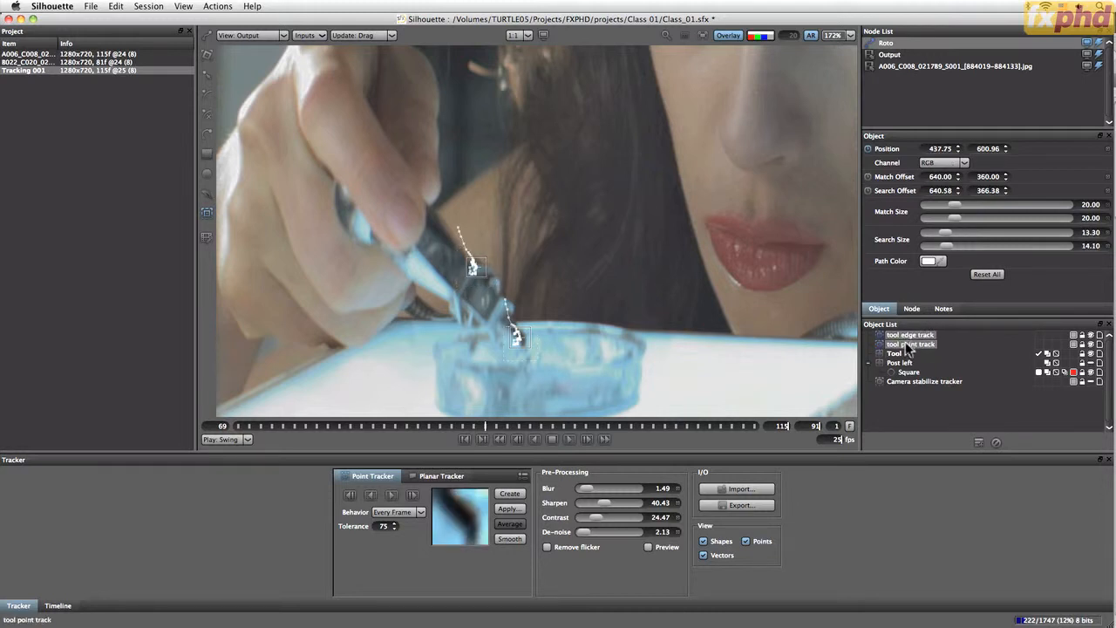
left_click_drag(907, 348, 912, 389)
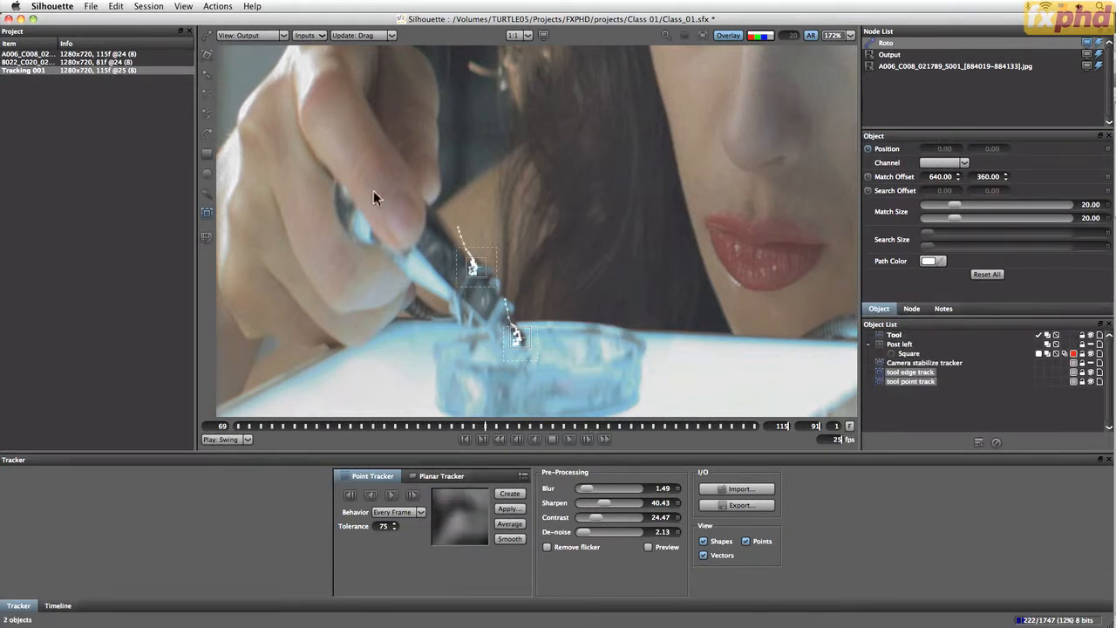
Select the Tool layer with its transform overlay and play the shot from frame 69 to check the match-move
left_click(208, 58)
left_click(898, 337)
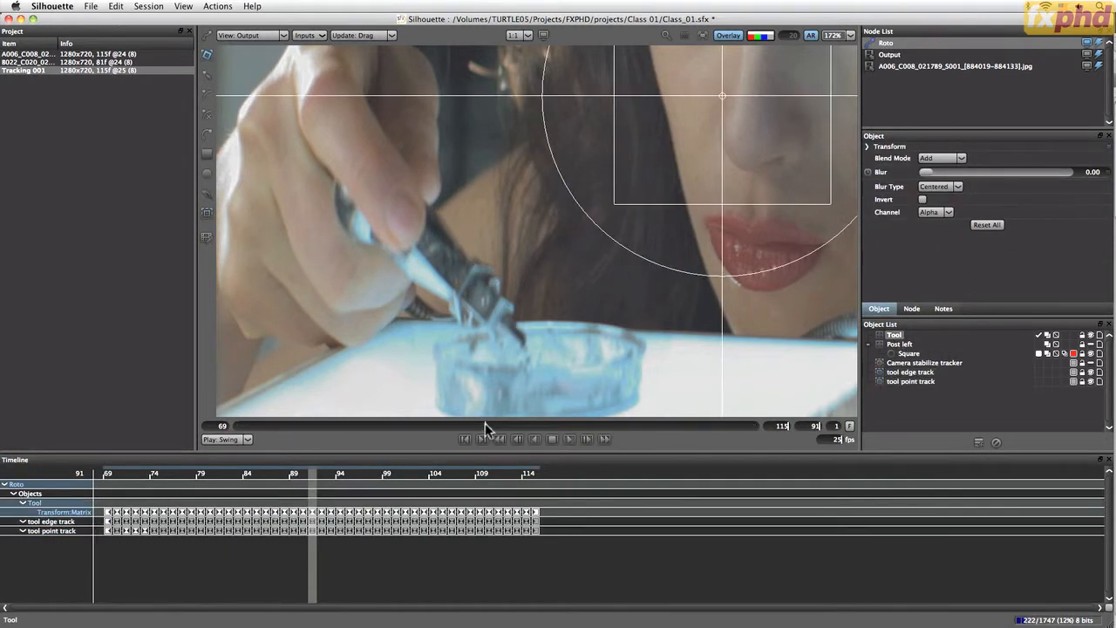
left_click_drag(485, 423, 198, 410)
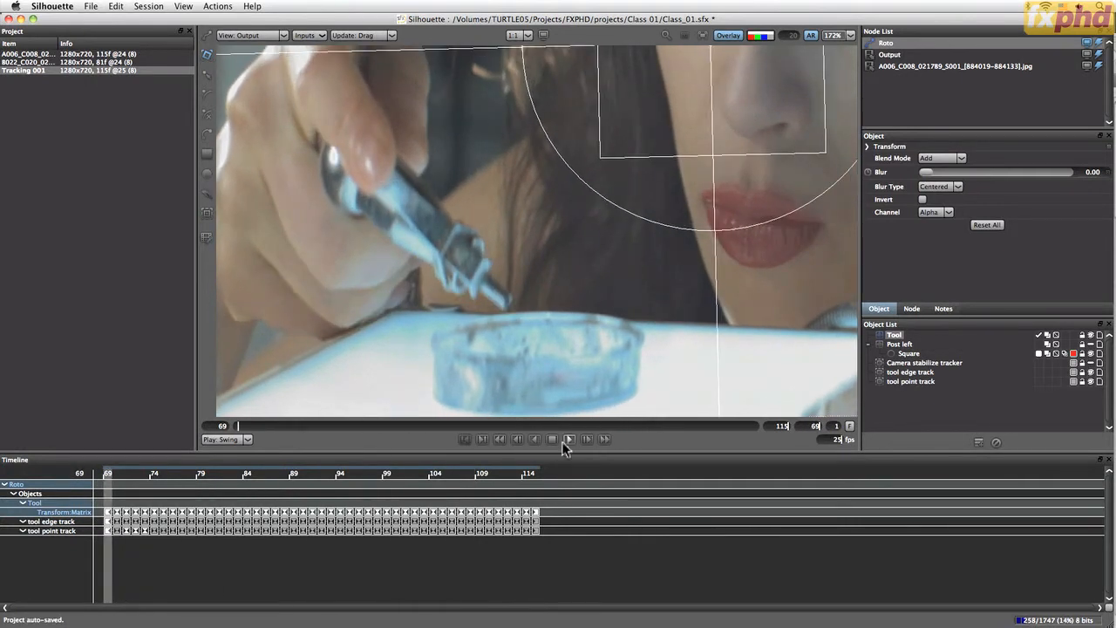
left_click(569, 438)
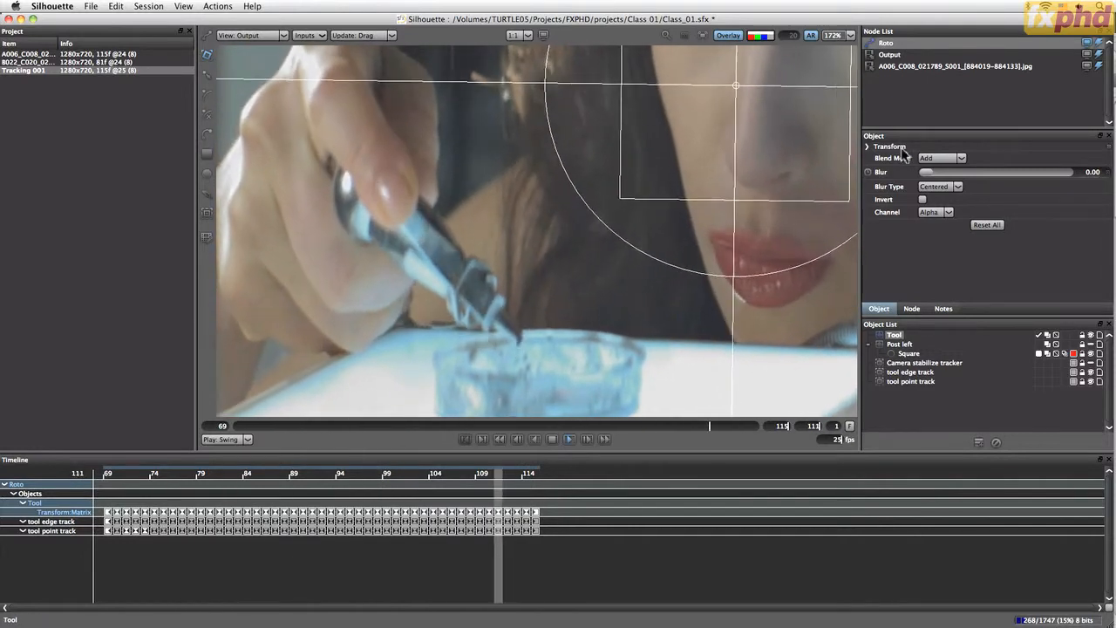
key("space")
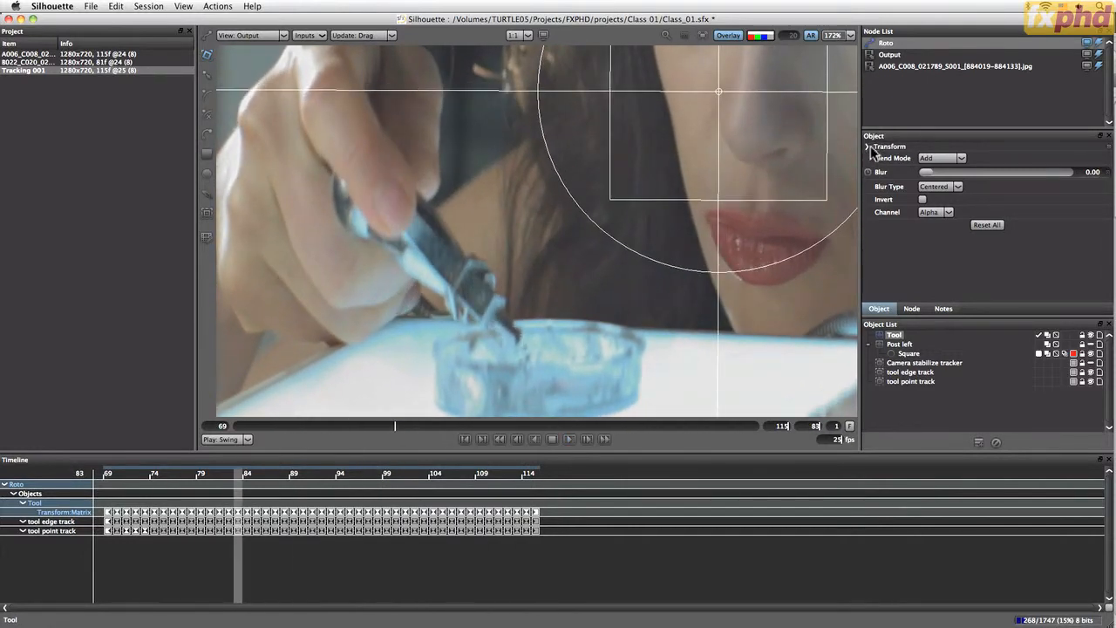
Expand the Tool layer's transform values and move its transform centre onto the tool tip at about 440, 610
left_click(868, 147)
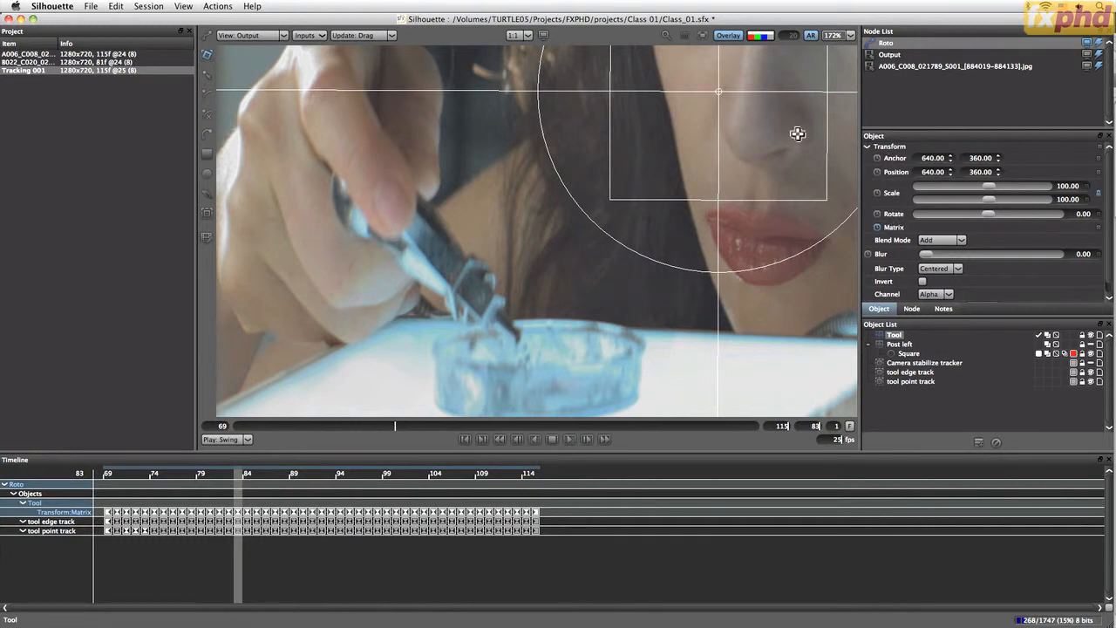
left_click_drag(715, 95, 515, 337)
left_click_drag(516, 339, 515, 411)
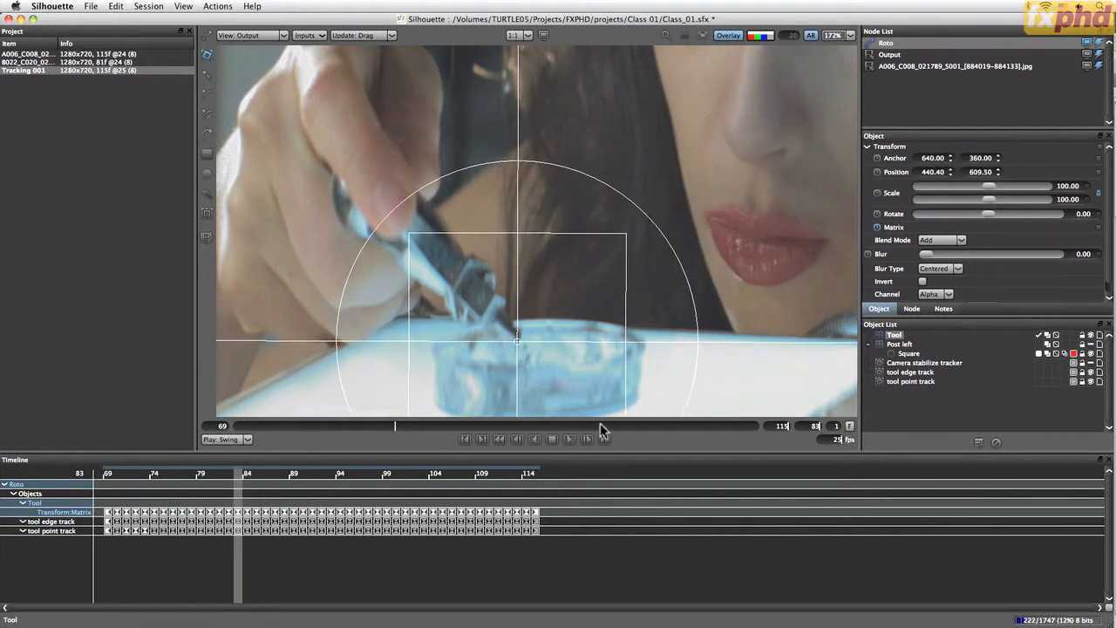
mouse_move(519, 340)
left_mouse_down()
mouse_move(530, 337)
mouse_move(519, 341)
left_mouse_up()
Draw an X-Spline shape around the tool's dark tip at frame 83 in the Tool layer
left_click(211, 115)
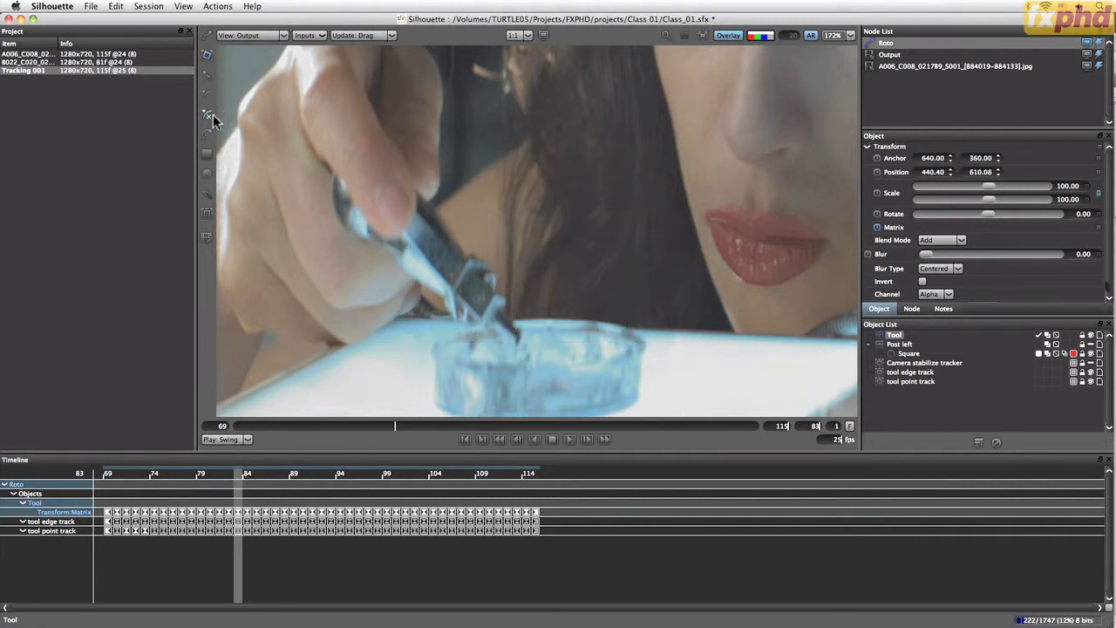
left_click(500, 312)
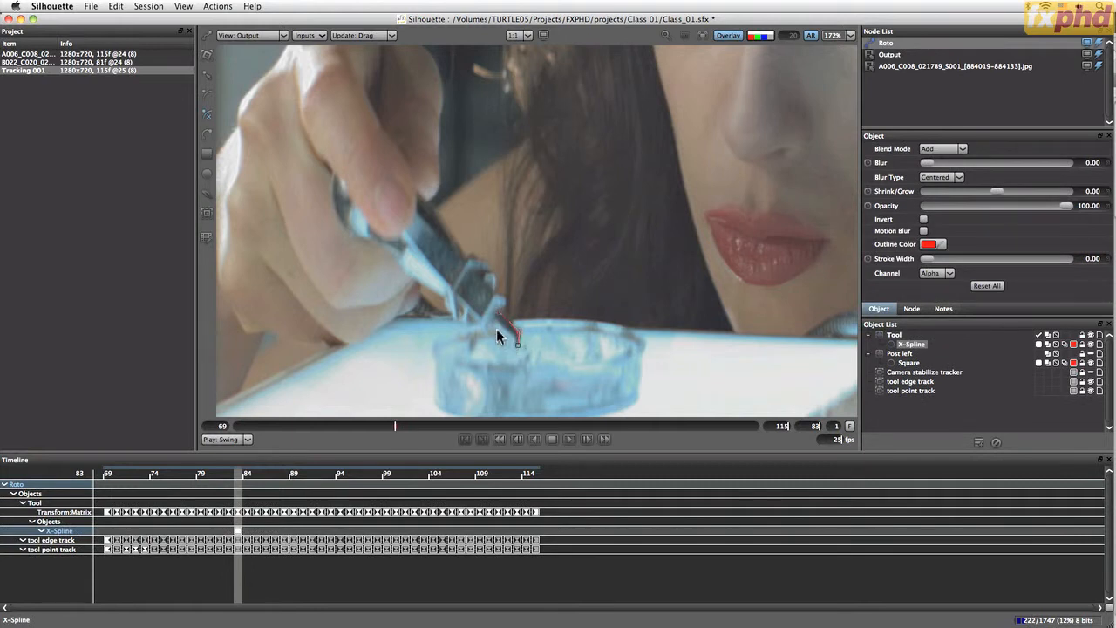
left_click(493, 327)
left_click(498, 312)
Draw a second X-Spline around the bent metal piece just above the tool's tip, overlapping the first shape
left_click(206, 114)
left_click(494, 294)
left_click(497, 319)
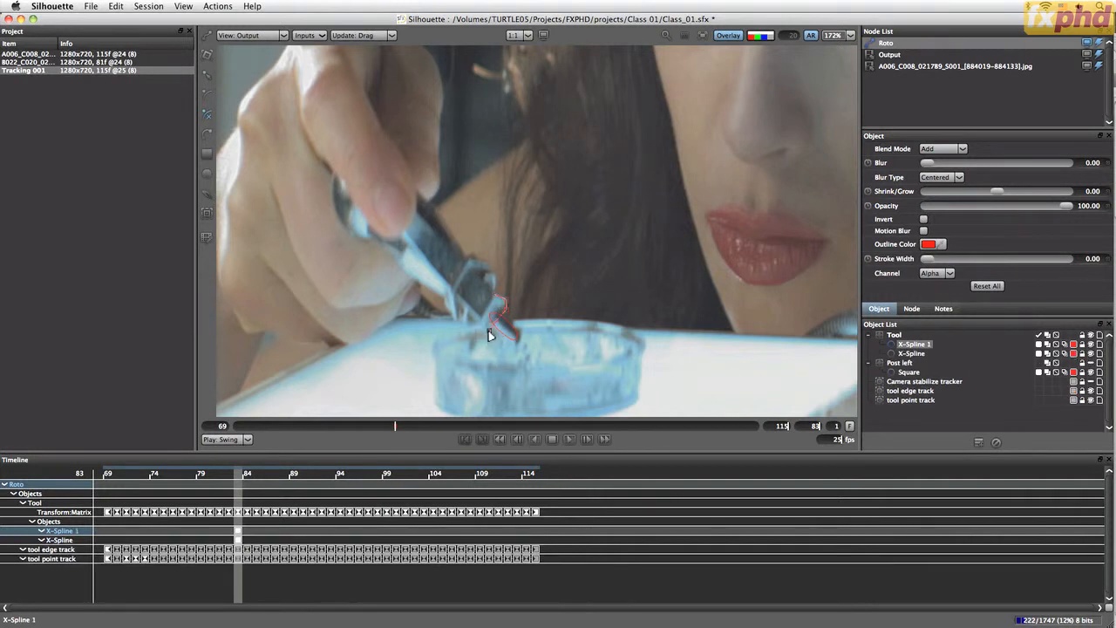
left_click(485, 333)
left_click(487, 305)
left_click(494, 294)
Draw a third X-Spline around the dark opening above the bent metal piece at frame 83
left_click(208, 114)
left_click(476, 321)
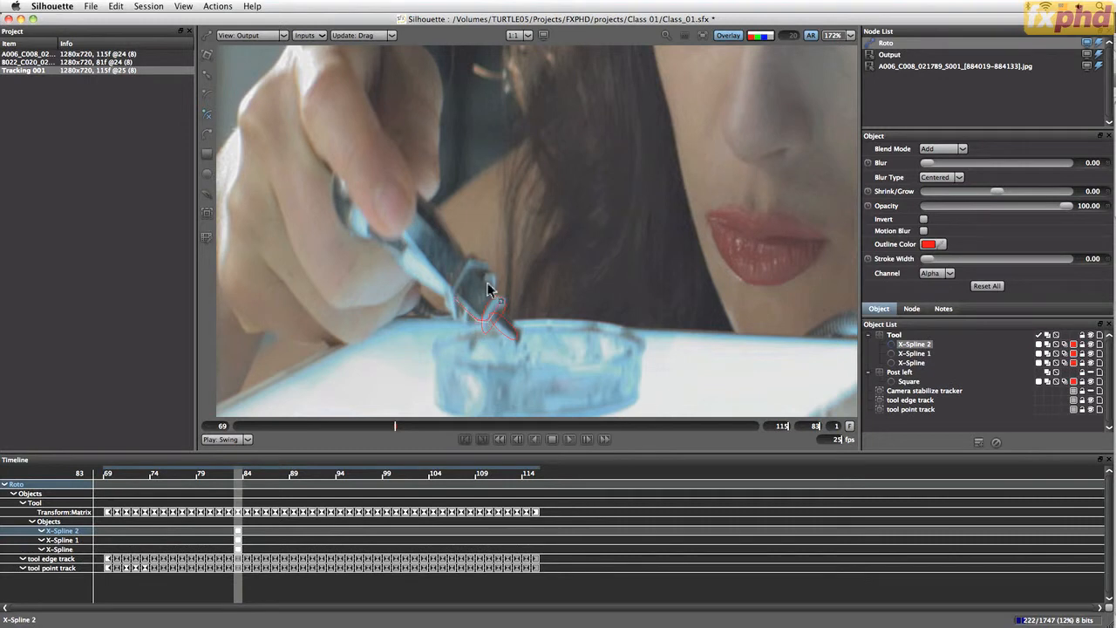
left_click(473, 267)
left_click(456, 299)
key("Return")
Reshape the first X-Spline by moving its control points so it follows the tool's dark tip closely
scroll(501, 363, "up", 2)
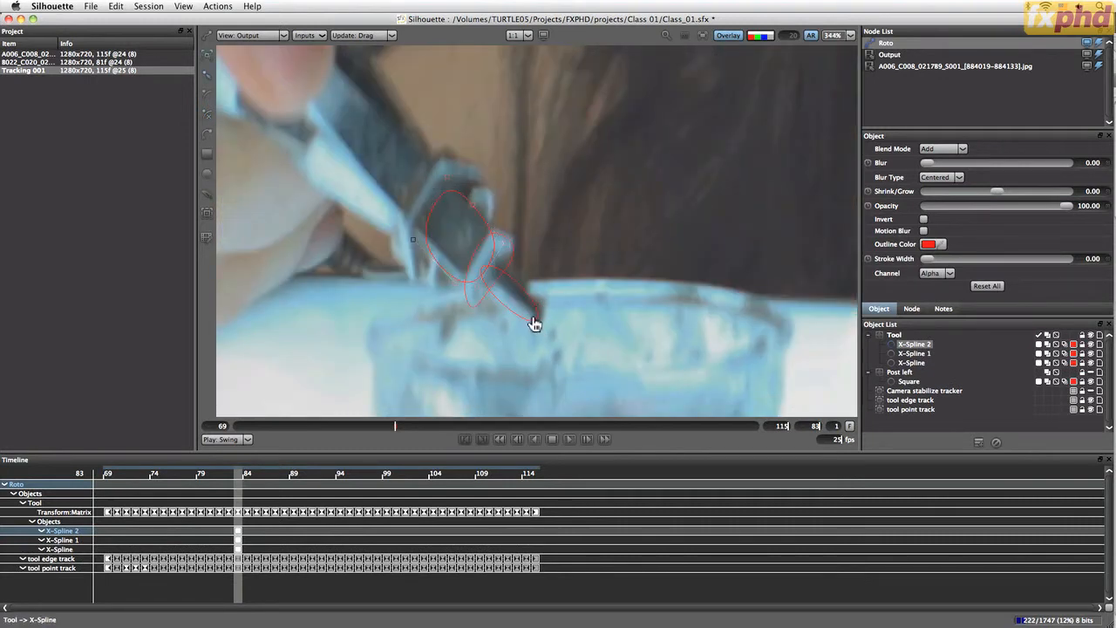
left_click(535, 325)
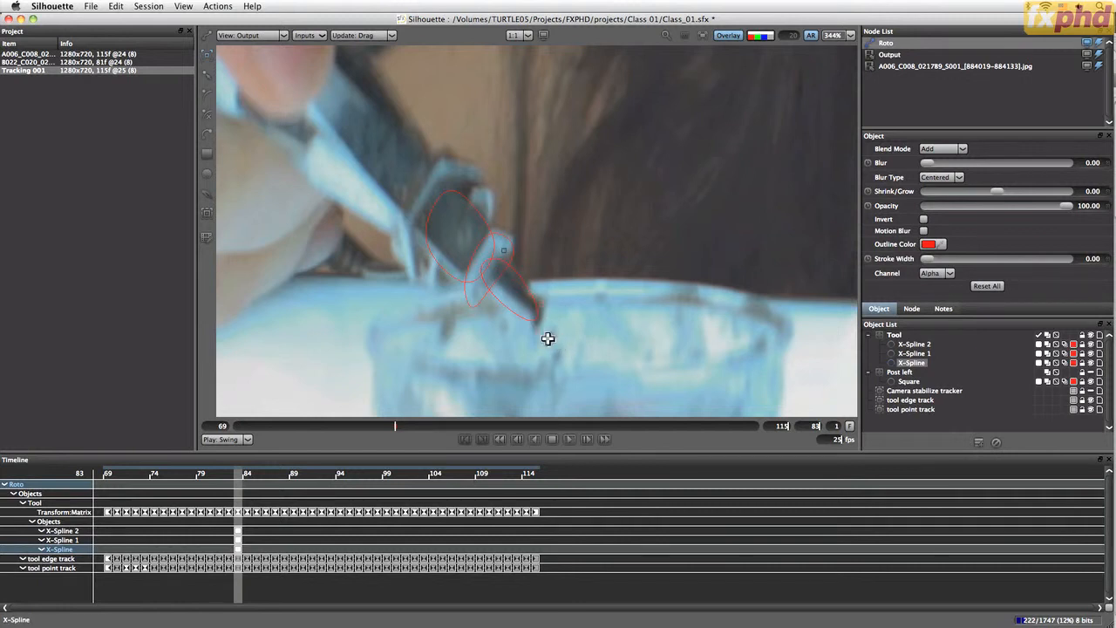
left_click_drag(540, 332, 560, 311)
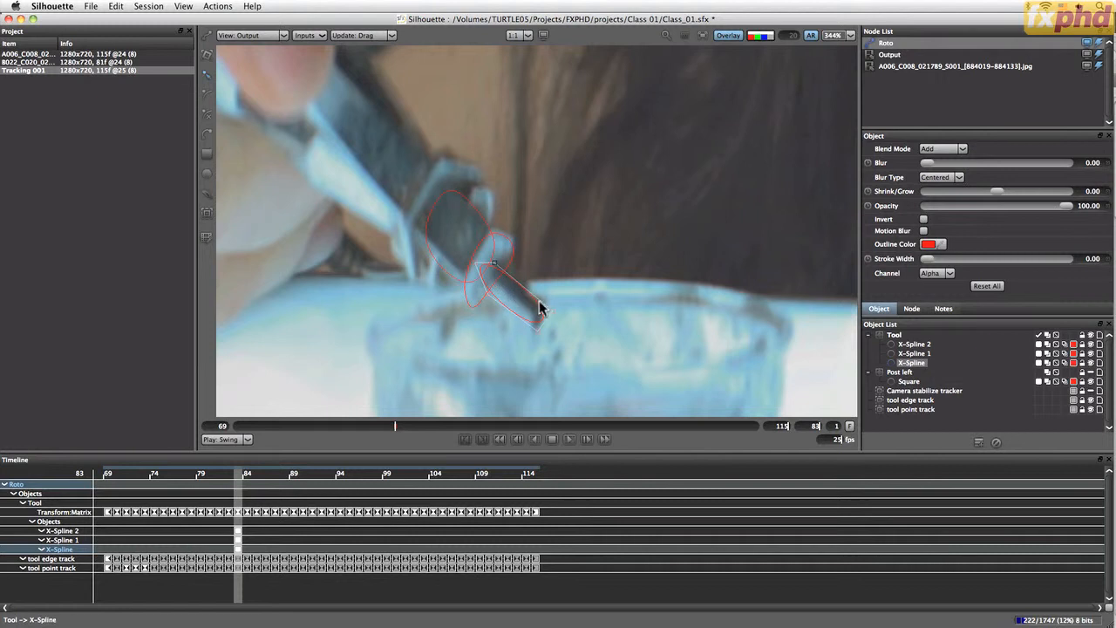
left_click(500, 283)
left_click(533, 350)
left_click(481, 296)
left_click_drag(486, 300, 475, 296)
left_click(475, 296)
Set the outline colour of the tip's X-Spline to yellow
mouse_move(395, 427)
left_mouse_down()
mouse_move(493, 435)
mouse_move(394, 423)
left_mouse_up()
left_click(1074, 364)
left_click(319, 306)
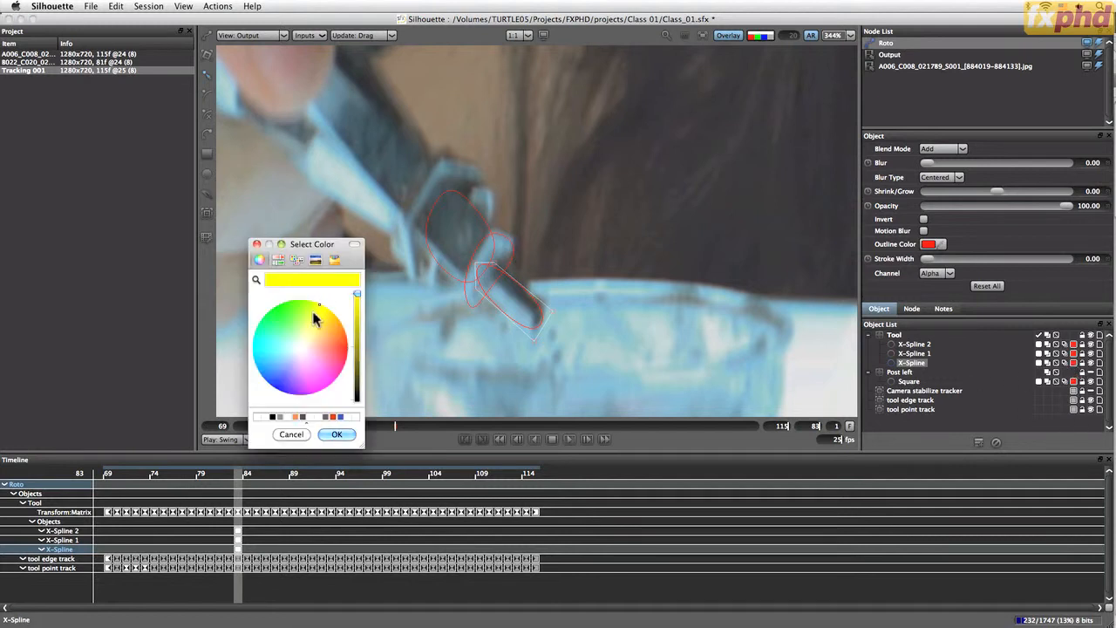
left_click(336, 434)
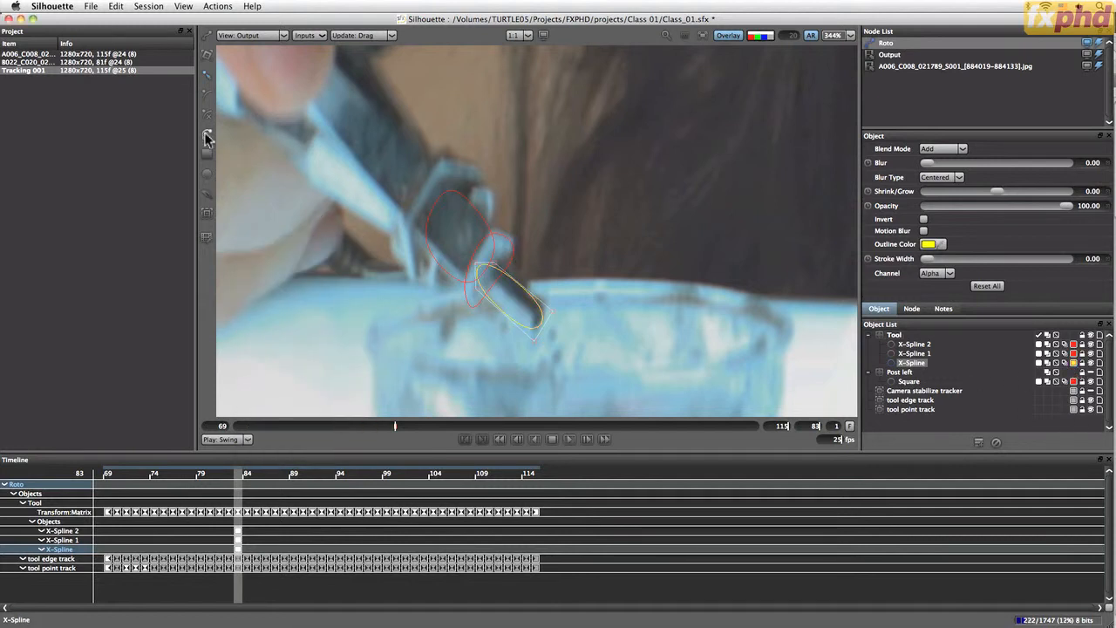
Draw a fourth X-Spline along the upper edge of the dark tip, overlapping the yellow shape, and fit its points
left_click(497, 255)
left_click(525, 282)
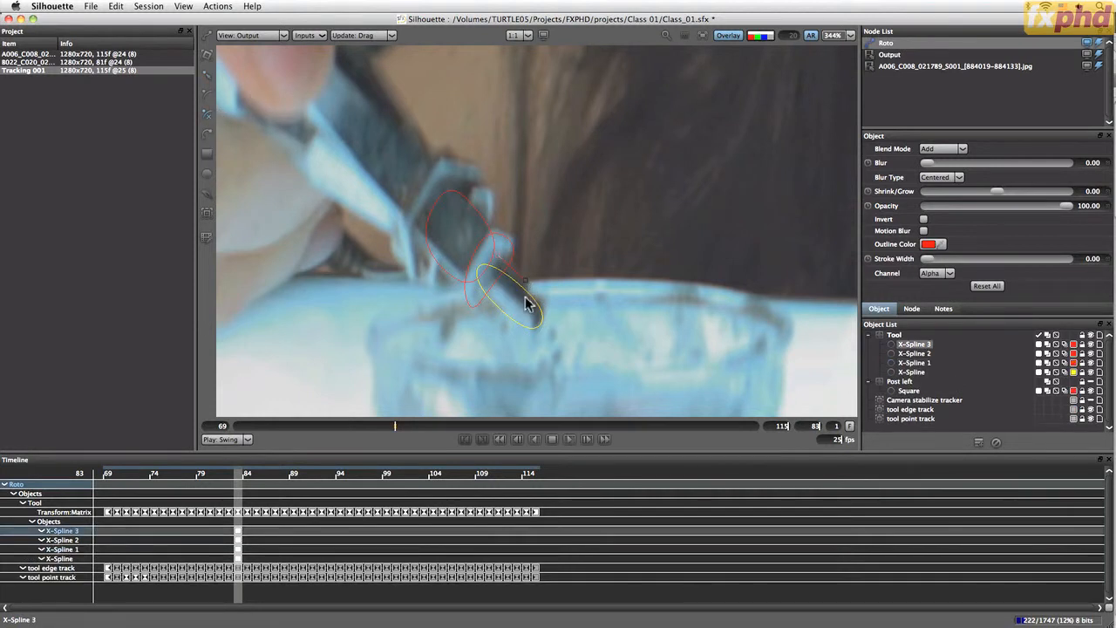
left_click(498, 255)
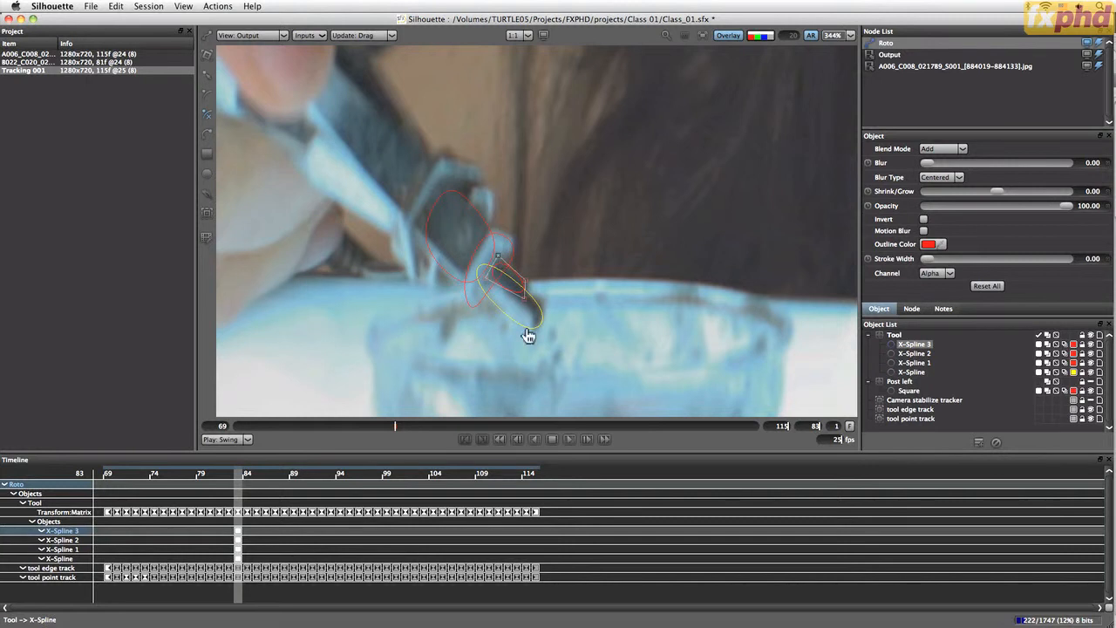
left_click_drag(525, 281, 497, 250)
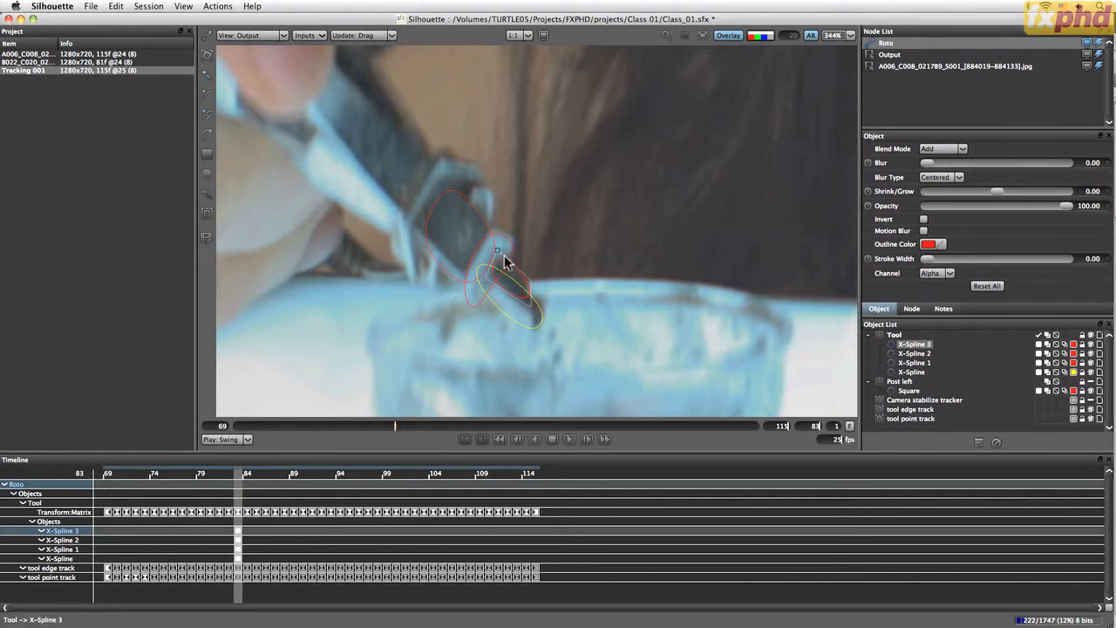
Set the outline colour of X-Spline 3 to green
left_click(1075, 344)
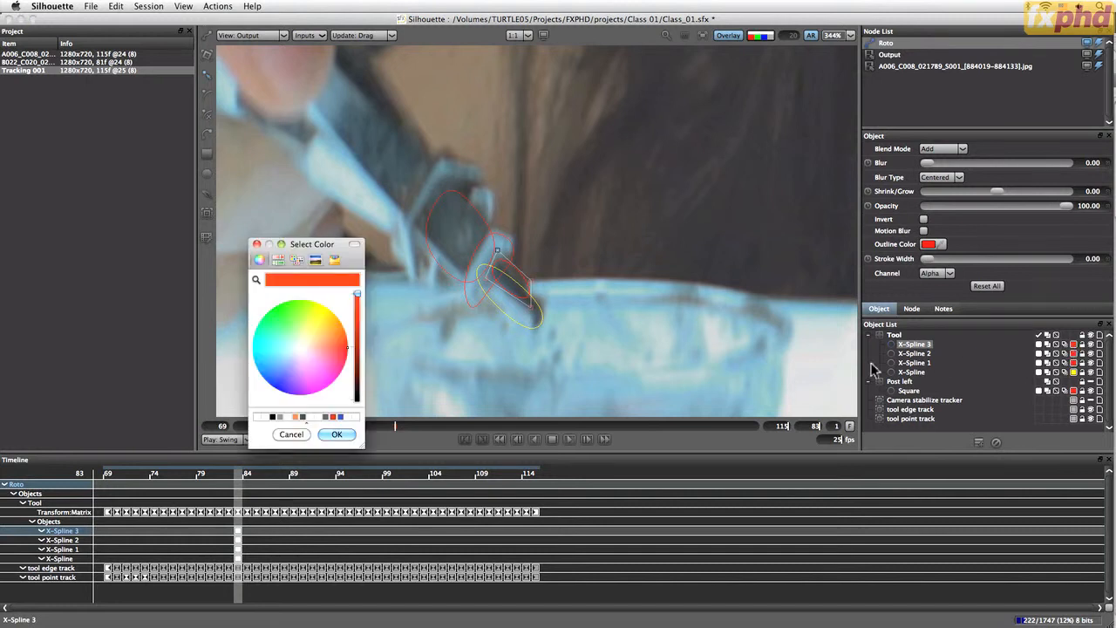
left_click(283, 303)
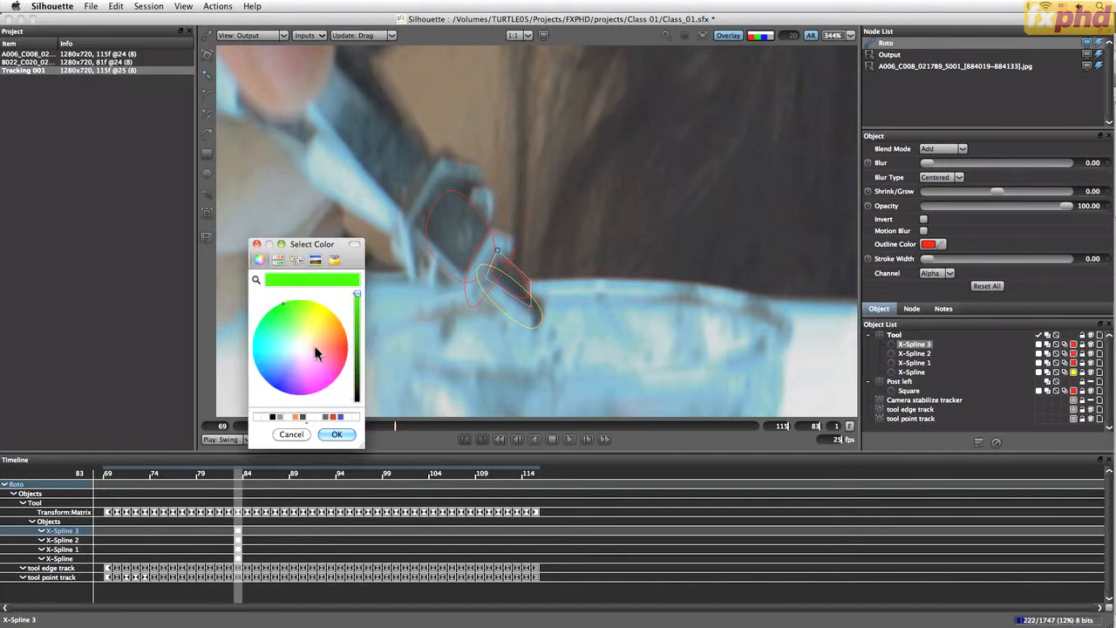
left_click(335, 433)
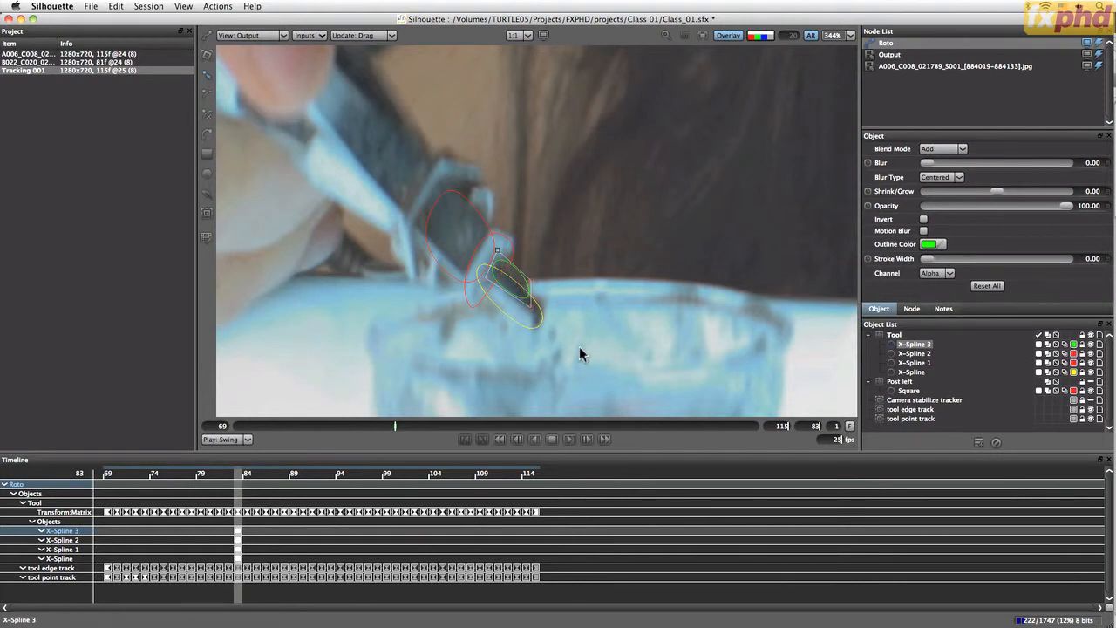
Adjust the control points of X-Spline 1 and X-Spline 2 to fit the bent metal piece and the dark opening
left_click(499, 240)
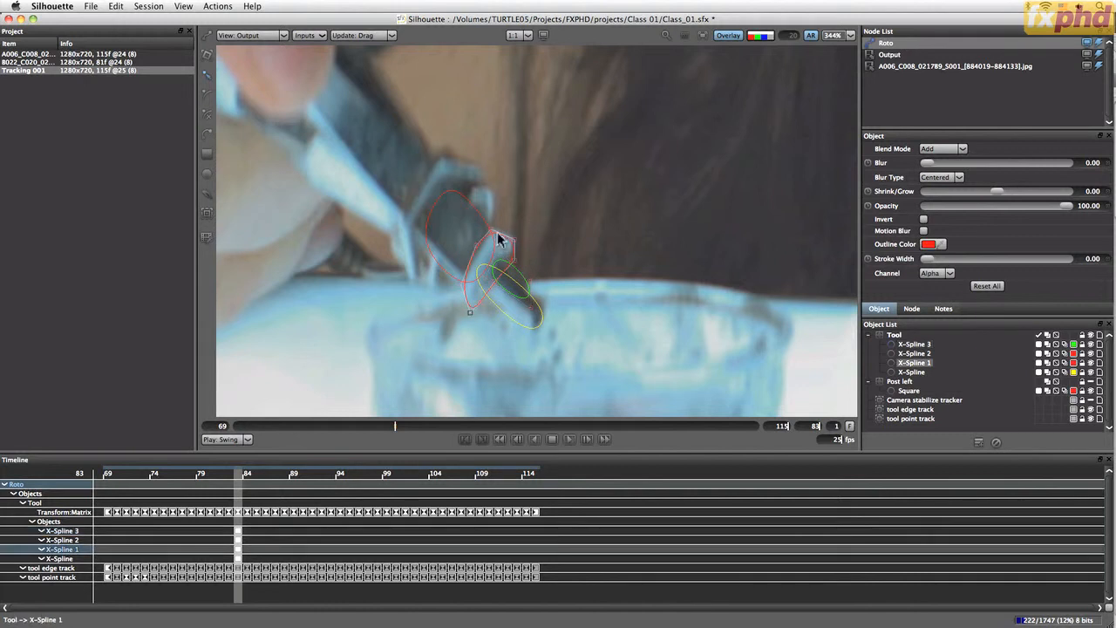
left_click_drag(499, 240, 516, 260)
mouse_move(463, 331)
left_mouse_down()
mouse_move(471, 323)
mouse_move(455, 289)
left_mouse_up()
left_click(475, 296)
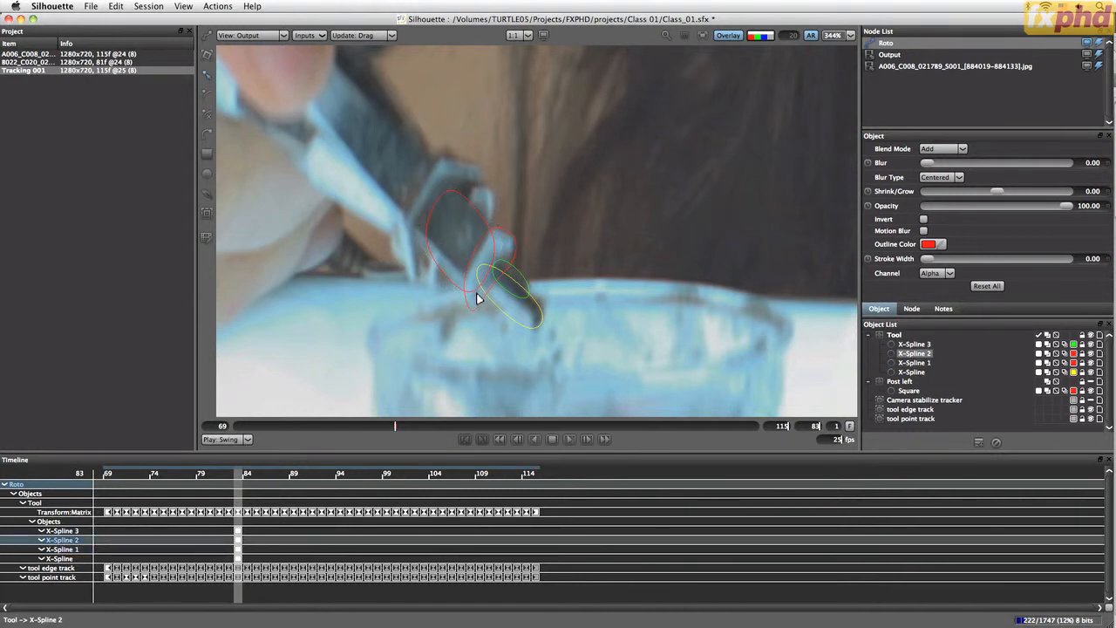
left_click(477, 294)
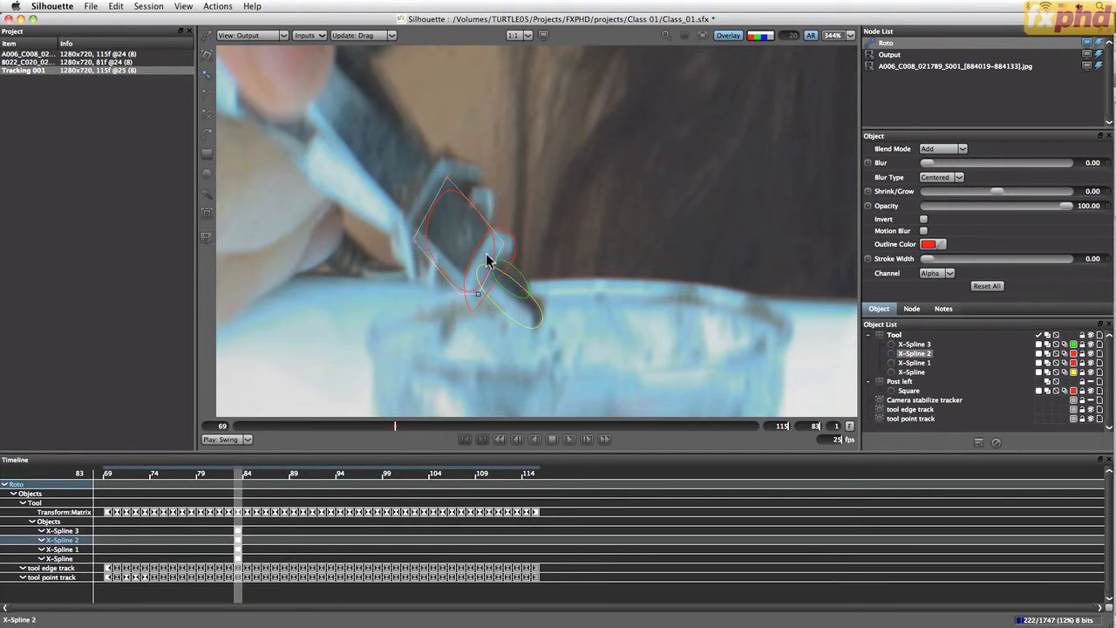
Show the coloured matte without outlines, stabilize the viewer on the tool, and check the shapes at frames 92, 83 and 98
key("a")
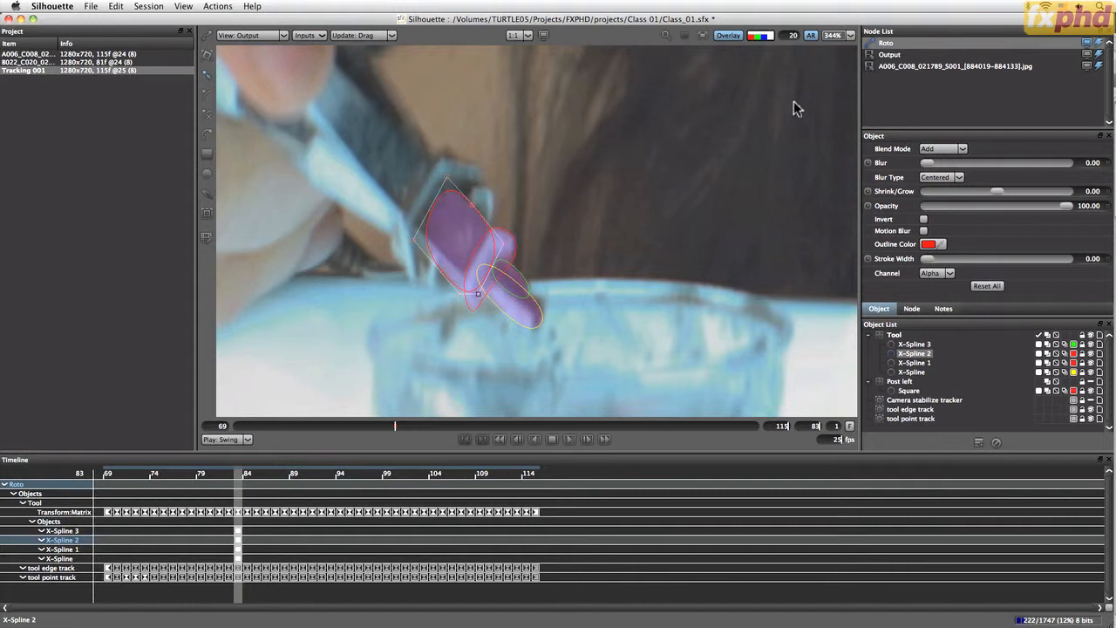
left_click(728, 35)
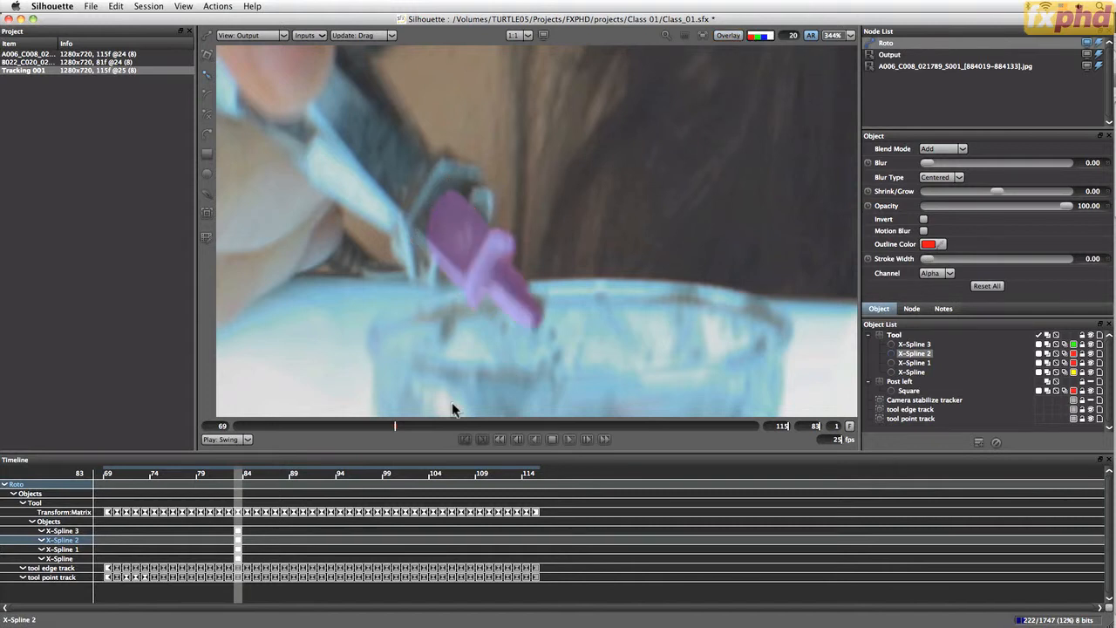
left_click_drag(241, 478, 322, 478)
left_click(702, 35)
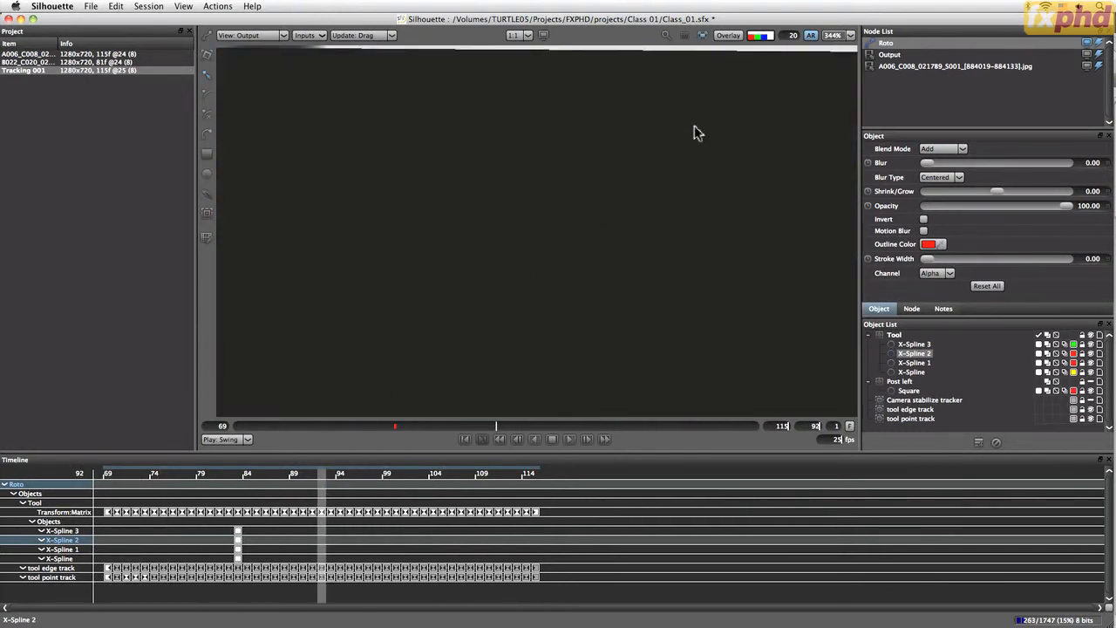
left_click_drag(705, 120, 610, 243)
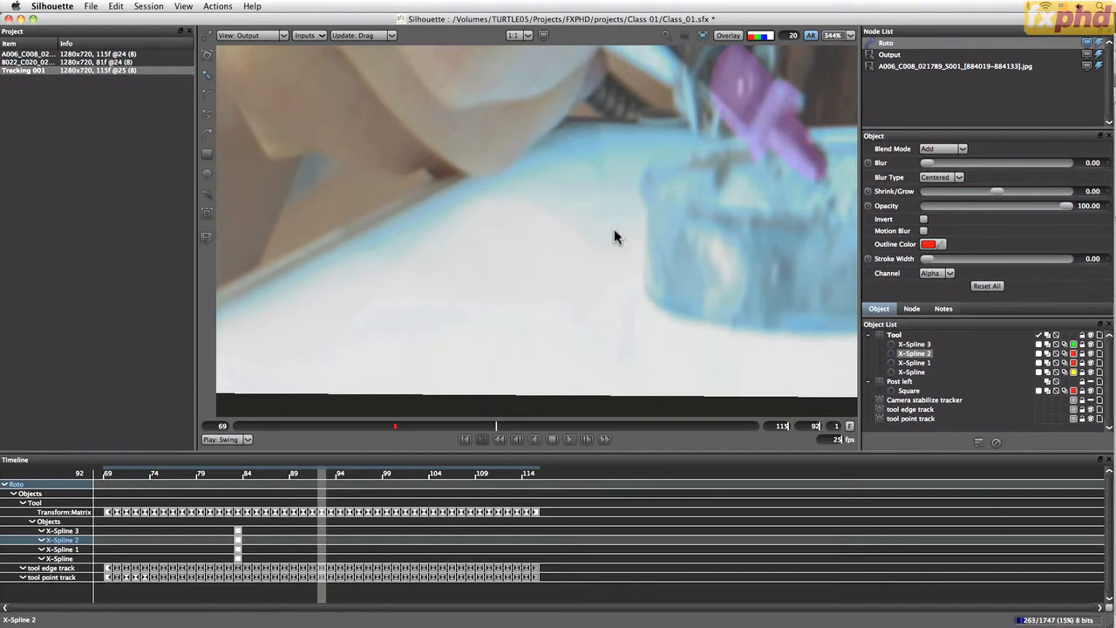
left_click_drag(725, 162, 486, 365)
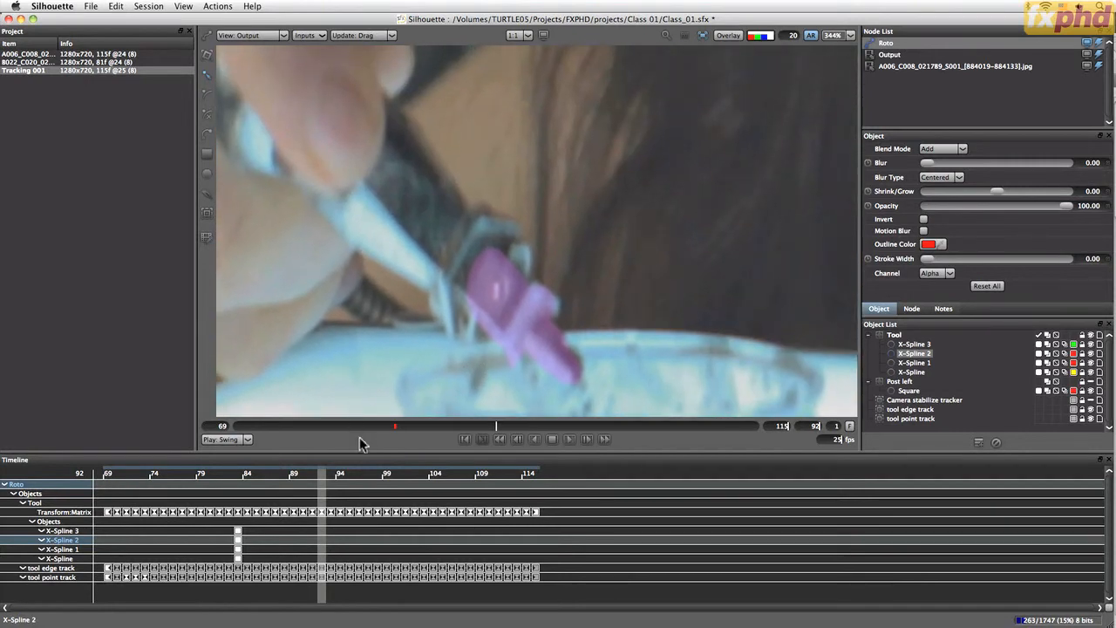
left_click_drag(495, 427, 393, 452)
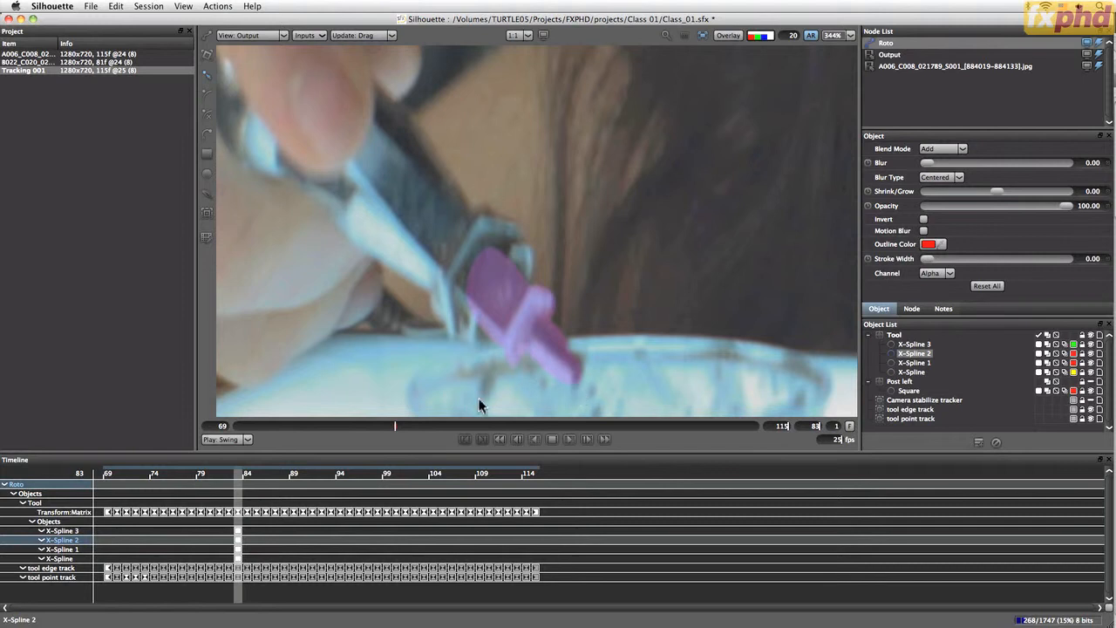
left_click_drag(397, 427, 562, 426)
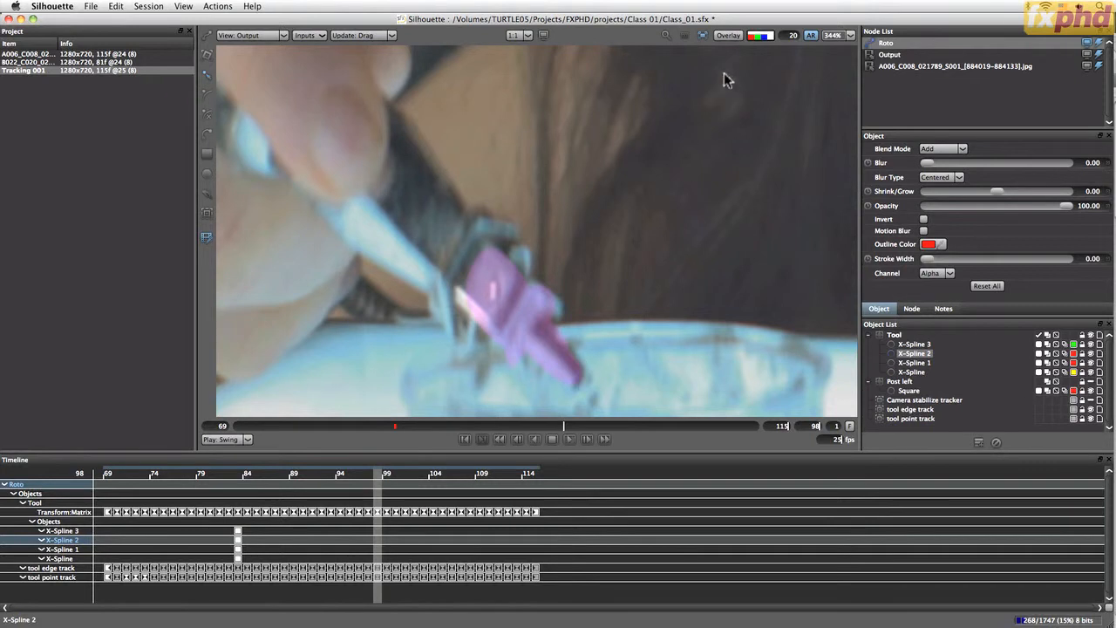
Bring back the outlines without the matte and, with auto-key off, extend the yellow X-Spline's lower end around the tip at frame 98
left_click(728, 35)
key("a")
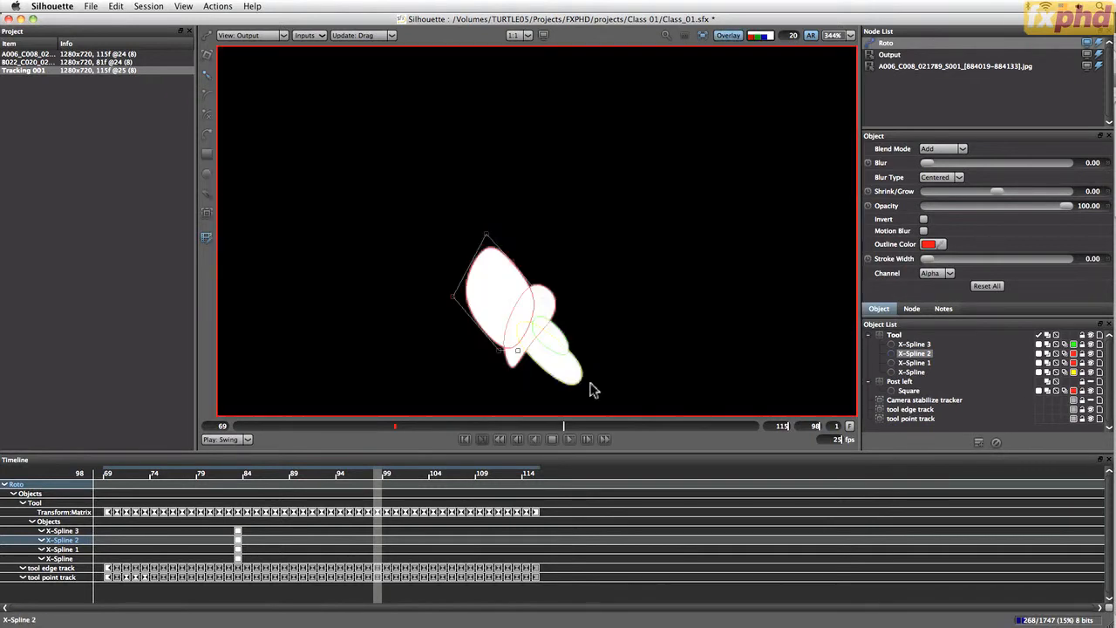
key("a")
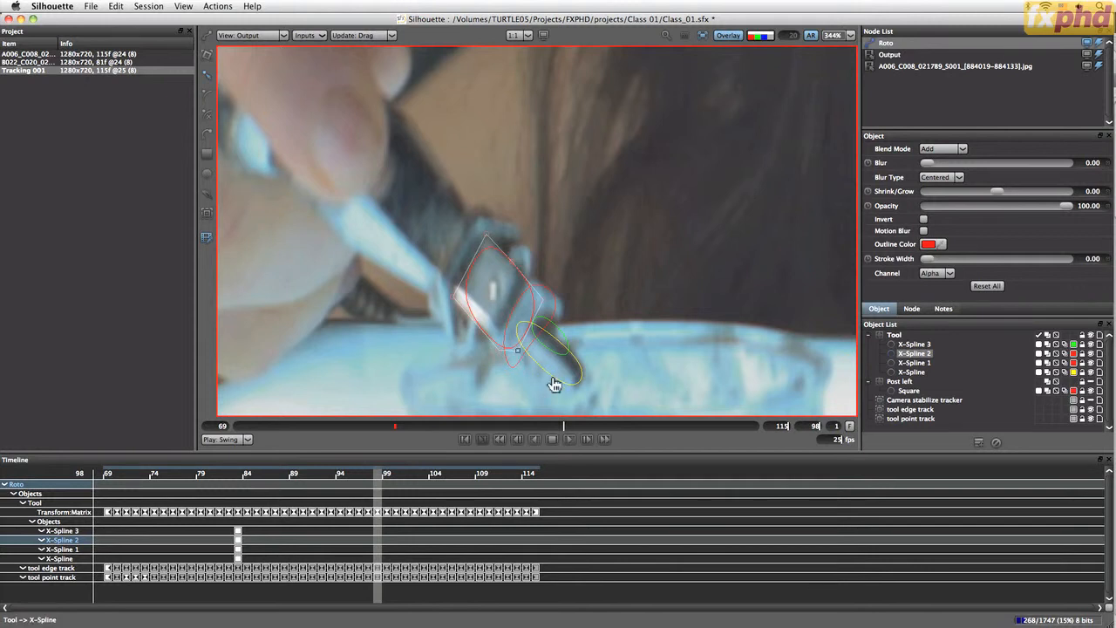
left_click(581, 392)
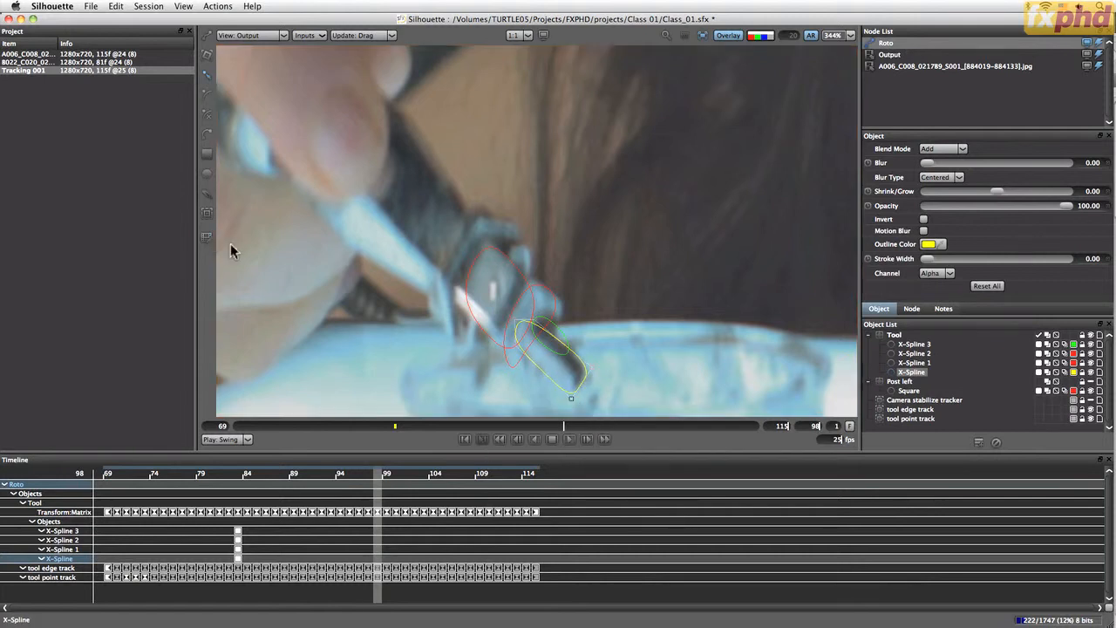
Scrub the shot to check the shapes, and add a key to all four Tool X-Splines at frame 101
left_click(535, 439)
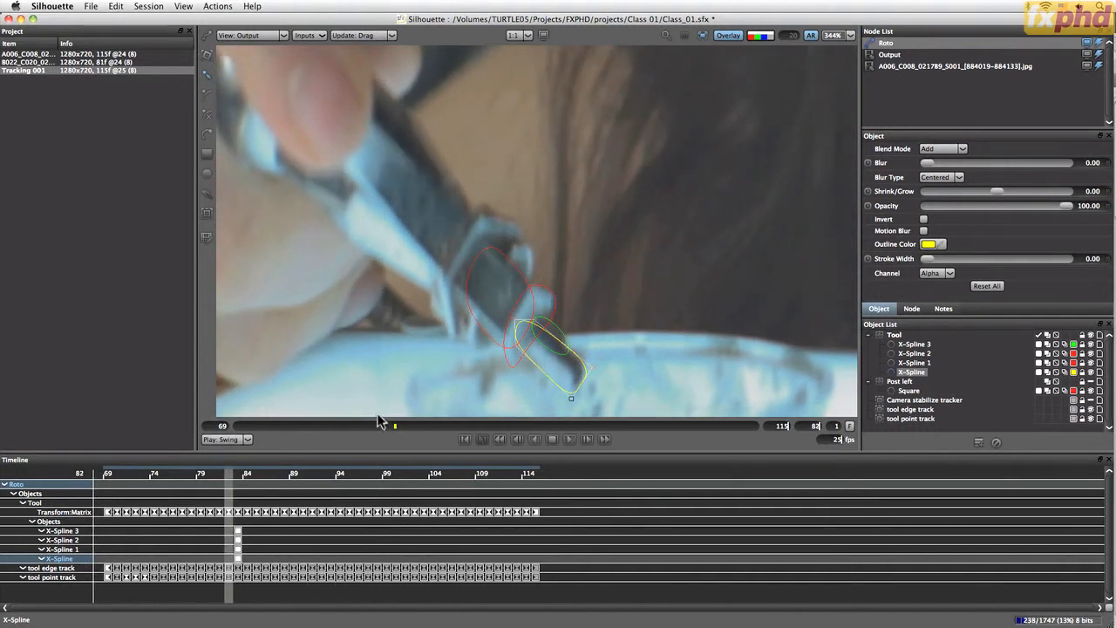
left_click_drag(635, 420, 588, 426)
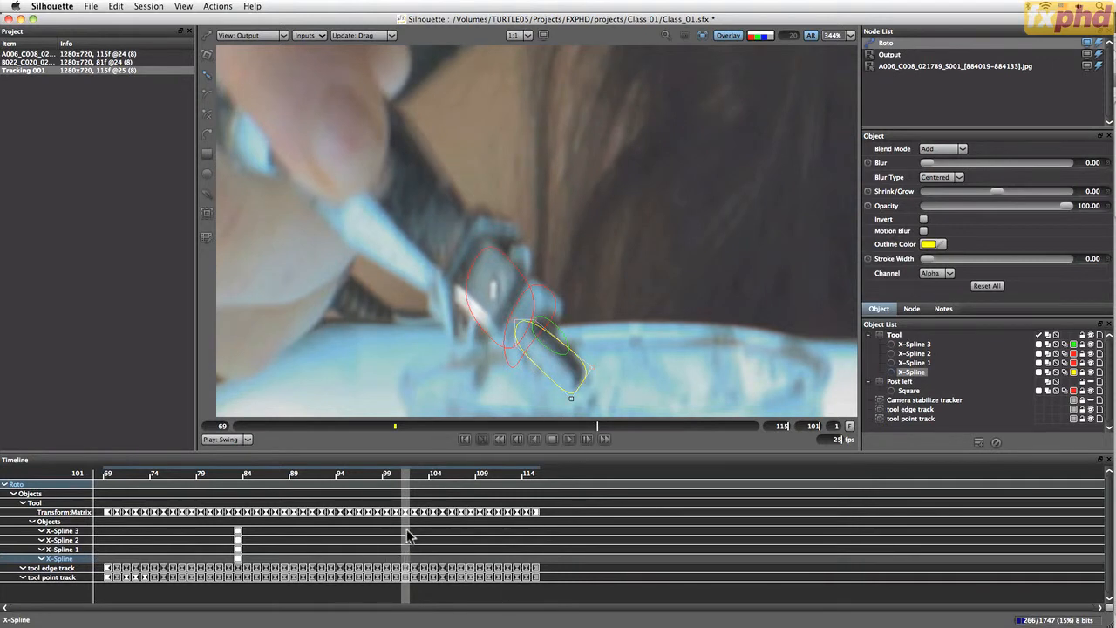
left_click(77, 532)
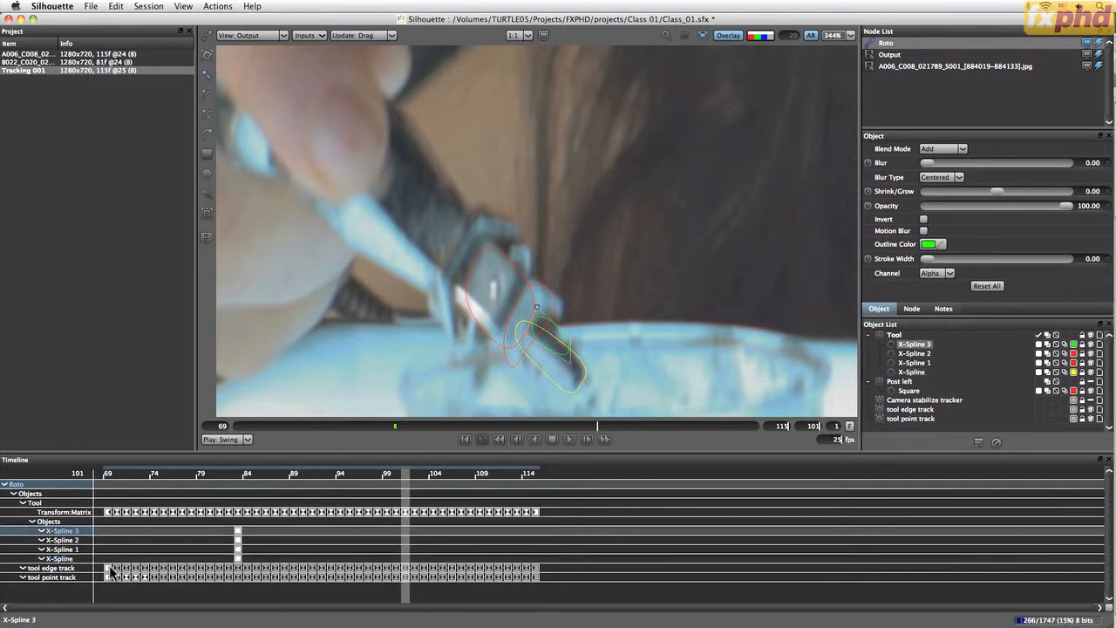
left_click(83, 558, "shift")
right_click(408, 539)
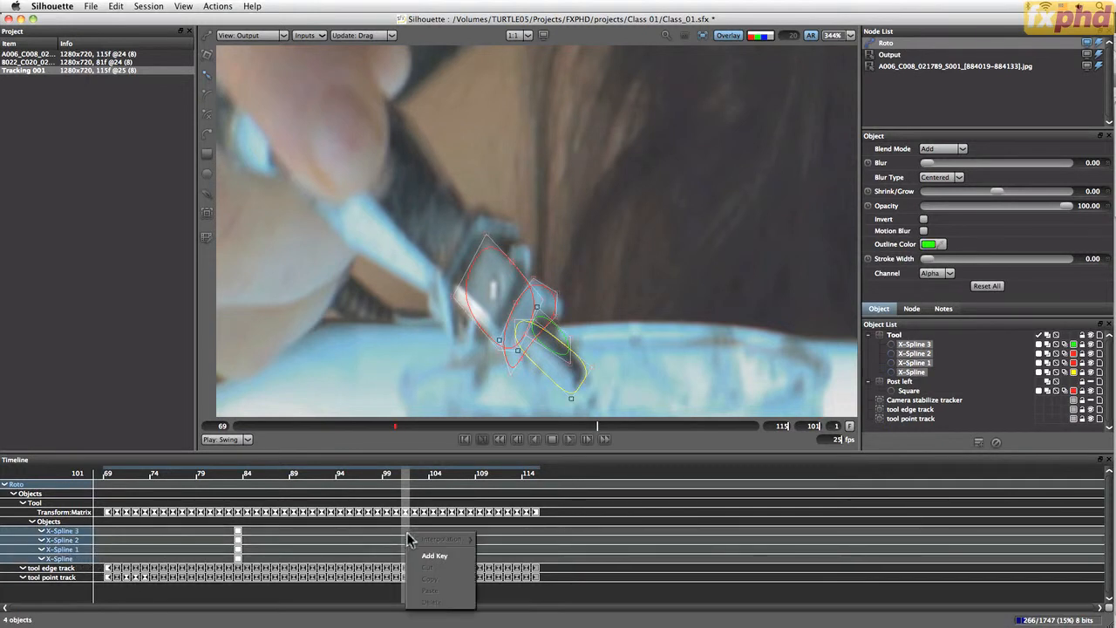
left_click(434, 556)
At frame 90, shift the whole yellow X-Spline slightly upward to match the tool's tip
left_click_drag(407, 482, 307, 505)
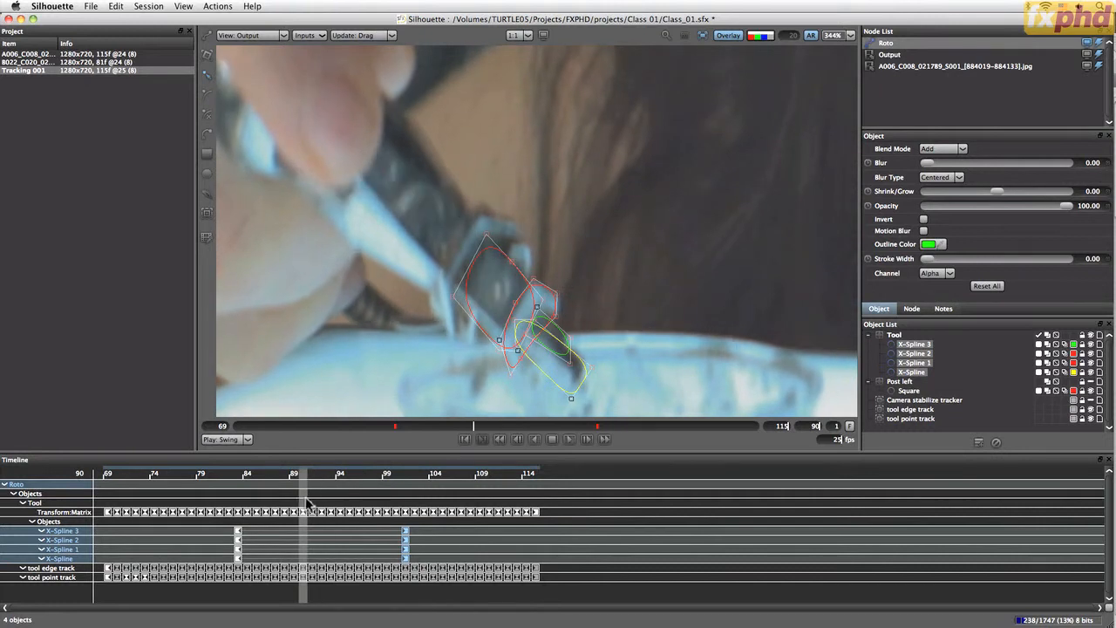
left_click(578, 393)
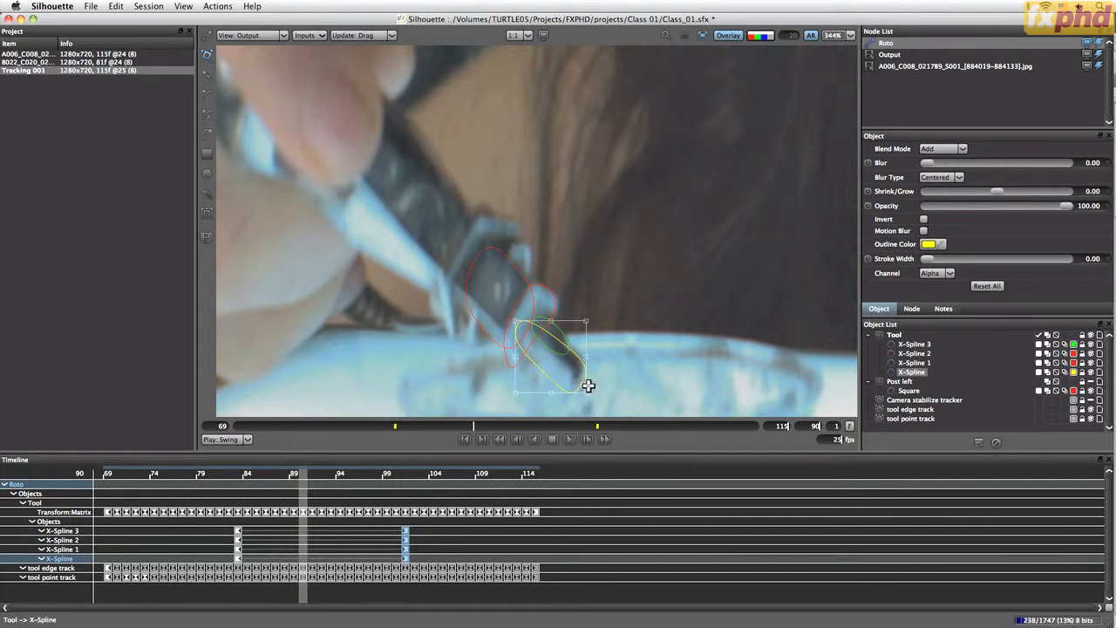
left_click(590, 390)
left_click(588, 388)
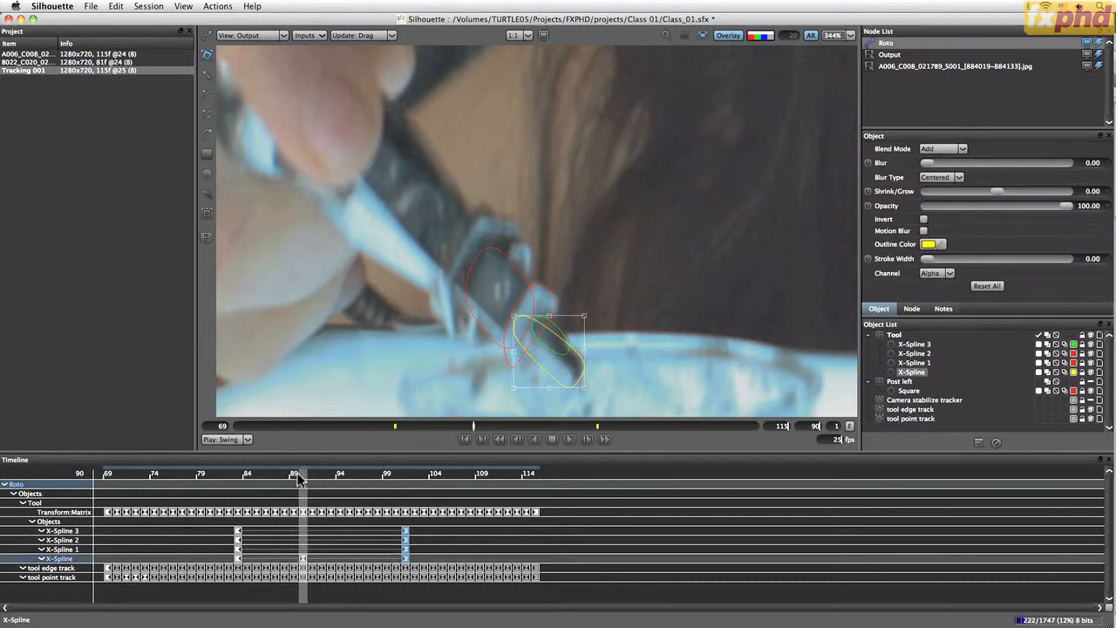
Check the yellow X-Spline back at frame 83, and move the whole shape up onto the tip at frame 110
left_click_drag(303, 475, 237, 502)
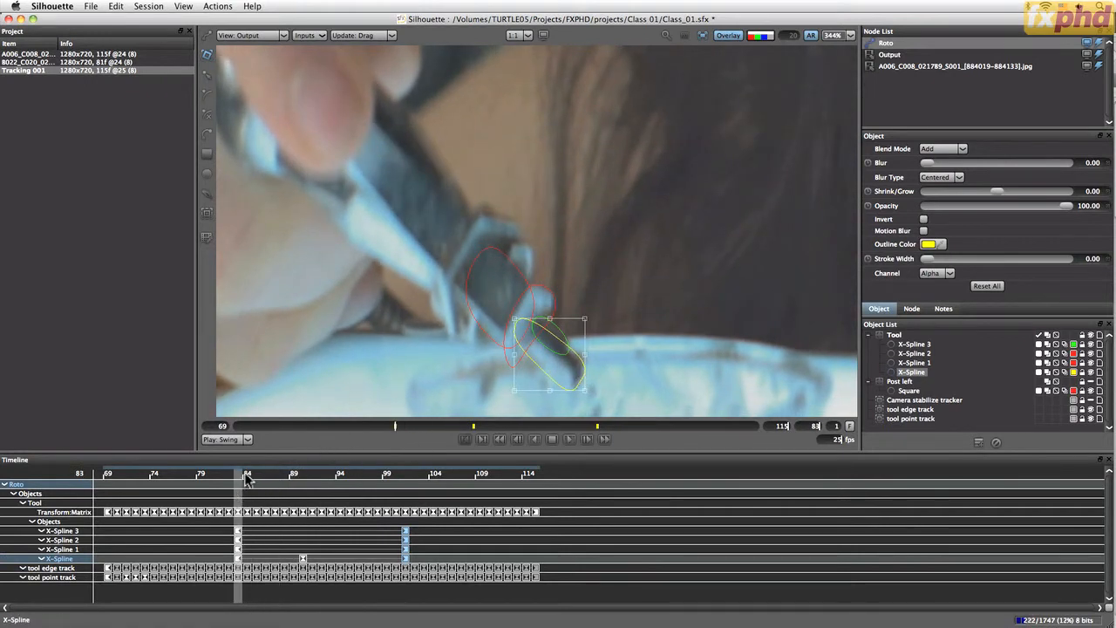
left_click_drag(247, 478, 487, 489)
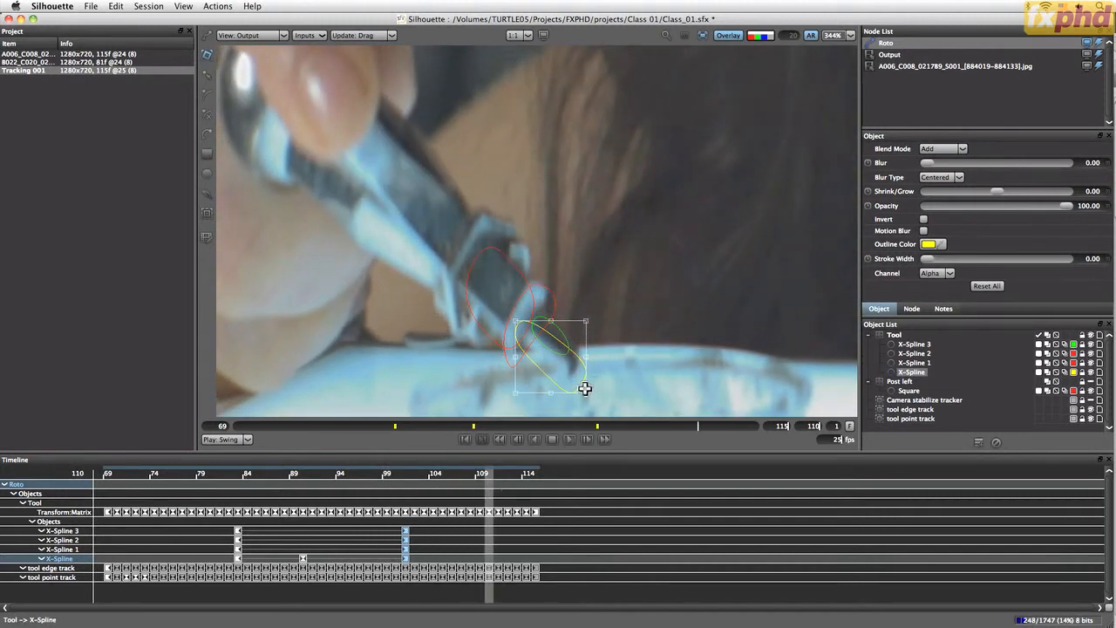
left_click_drag(600, 363, 581, 378)
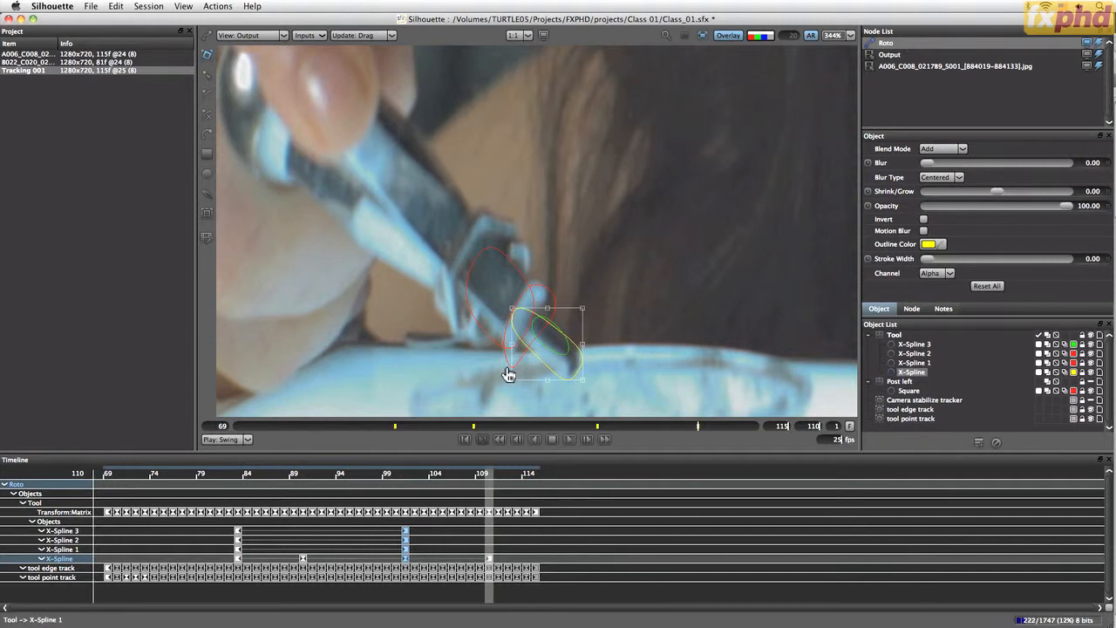
At frame 110, reposition the red X-Spline 1 and X-Spline 2 slightly to match the tool
left_click(507, 358)
left_click_drag(507, 354, 507, 356)
left_click_drag(489, 340, 485, 327)
At frame 115, select all four Tool X-Splines and nudge them slightly right and down to key them
left_click_drag(486, 474, 553, 472)
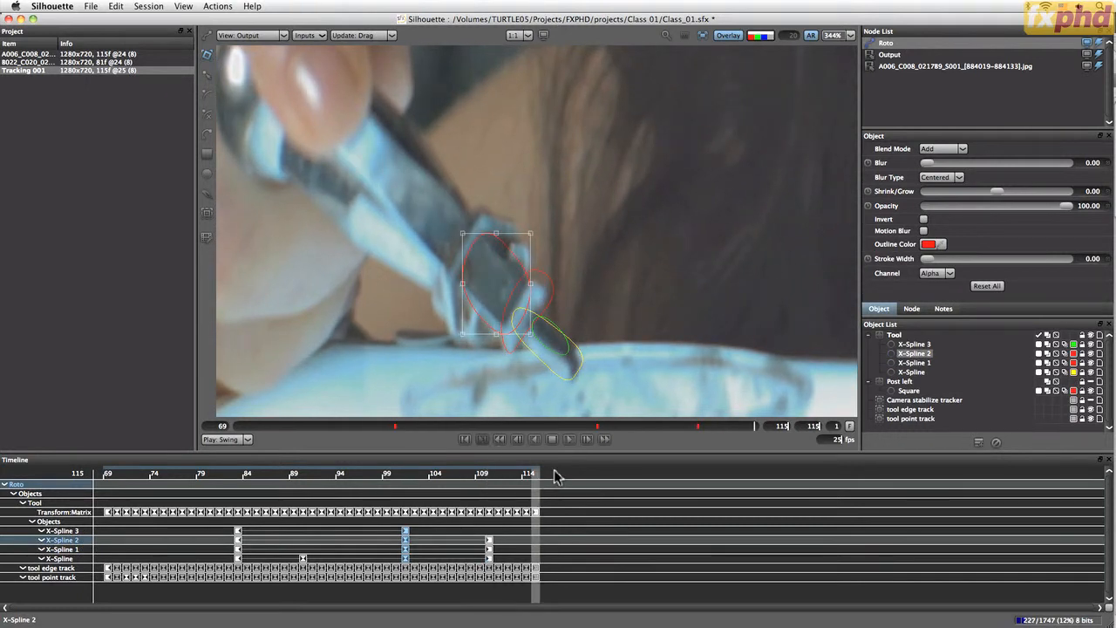
left_click_drag(623, 392, 504, 286)
left_click(573, 378)
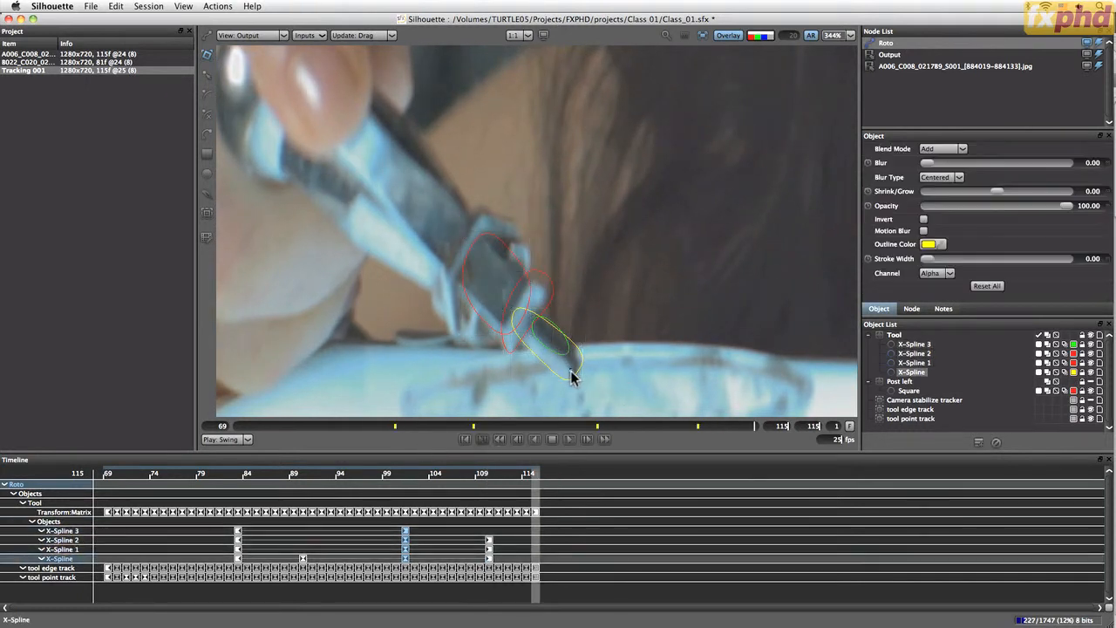
key("super+a")
key("Right")
key("Down")
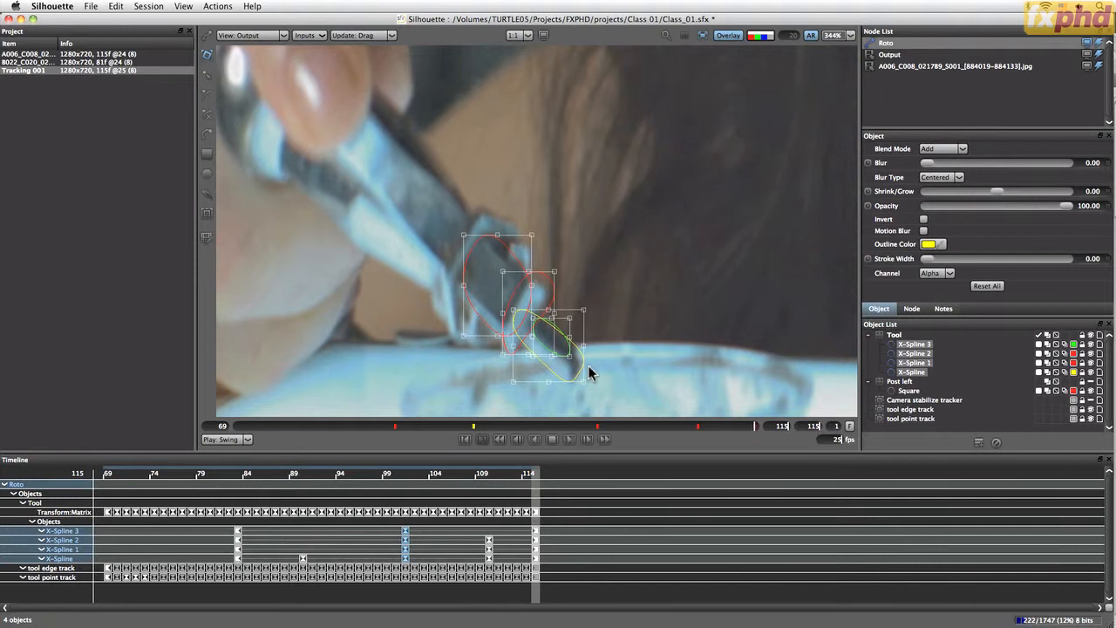
Shift all four Tool X-Splines slightly to line up with the tool at frames 87 and 81
left_click_drag(534, 476, 275, 478)
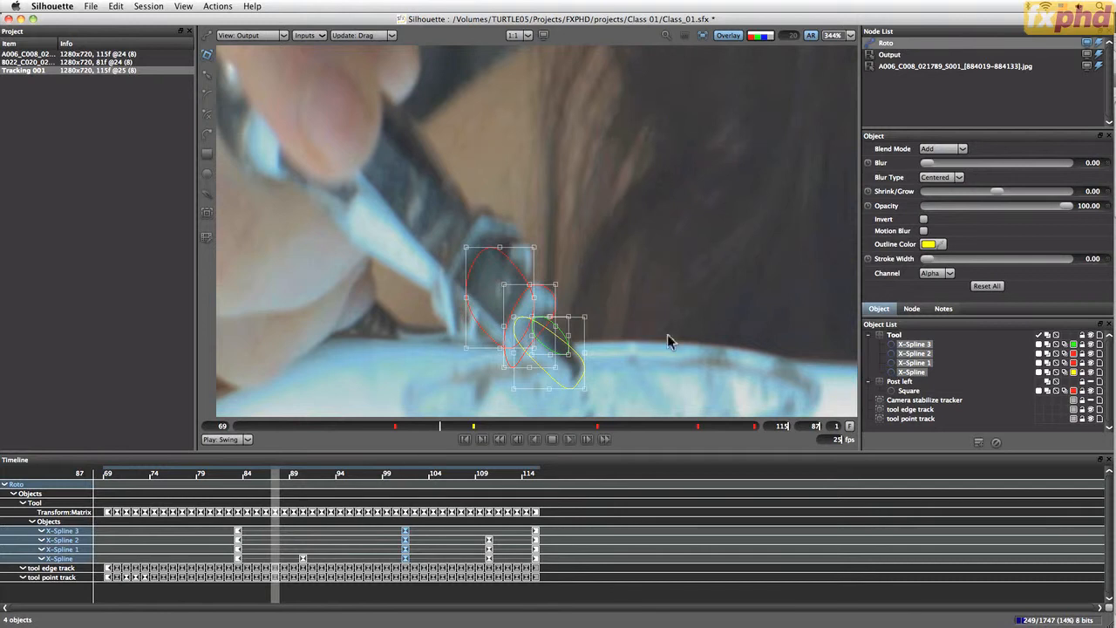
left_click_drag(473, 296, 479, 310)
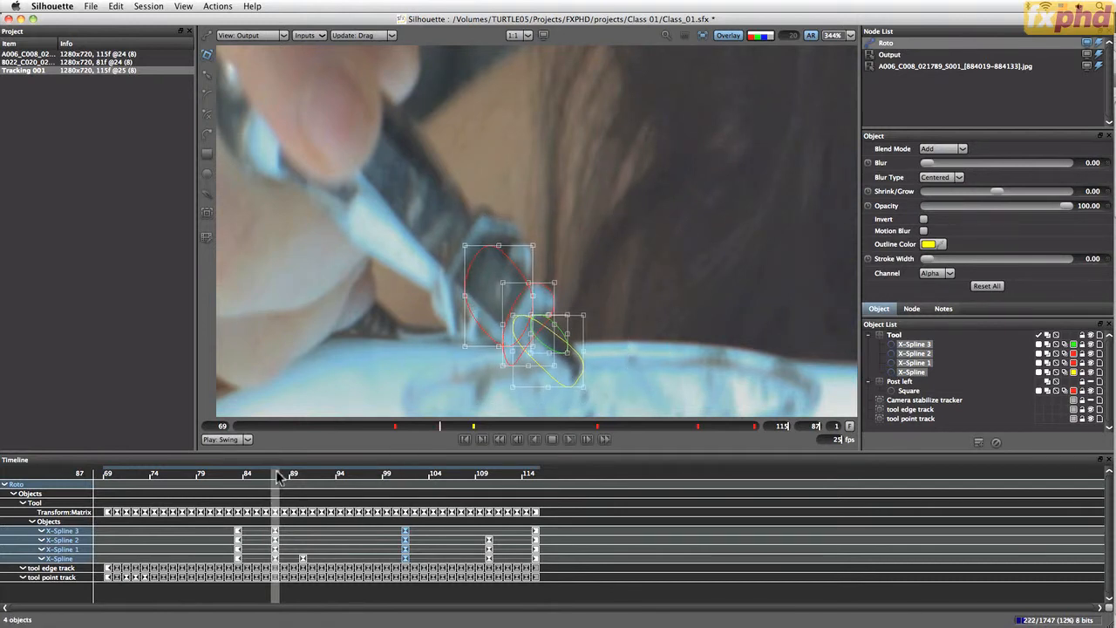
left_click_drag(277, 475, 219, 475)
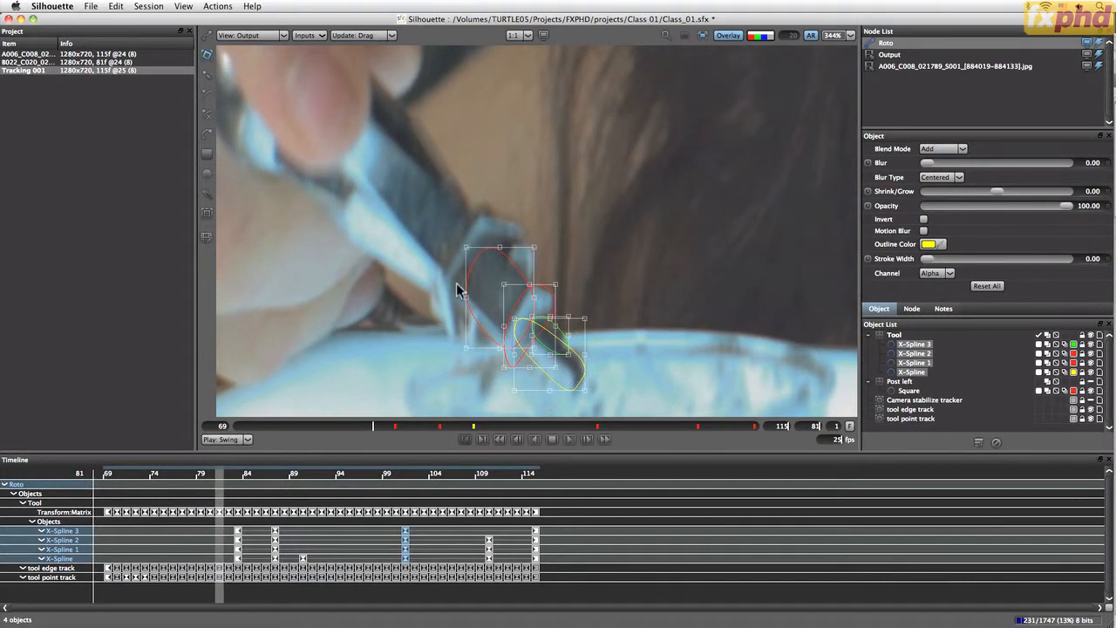
left_click_drag(471, 295, 470, 293)
left_click_drag(221, 478, 275, 523)
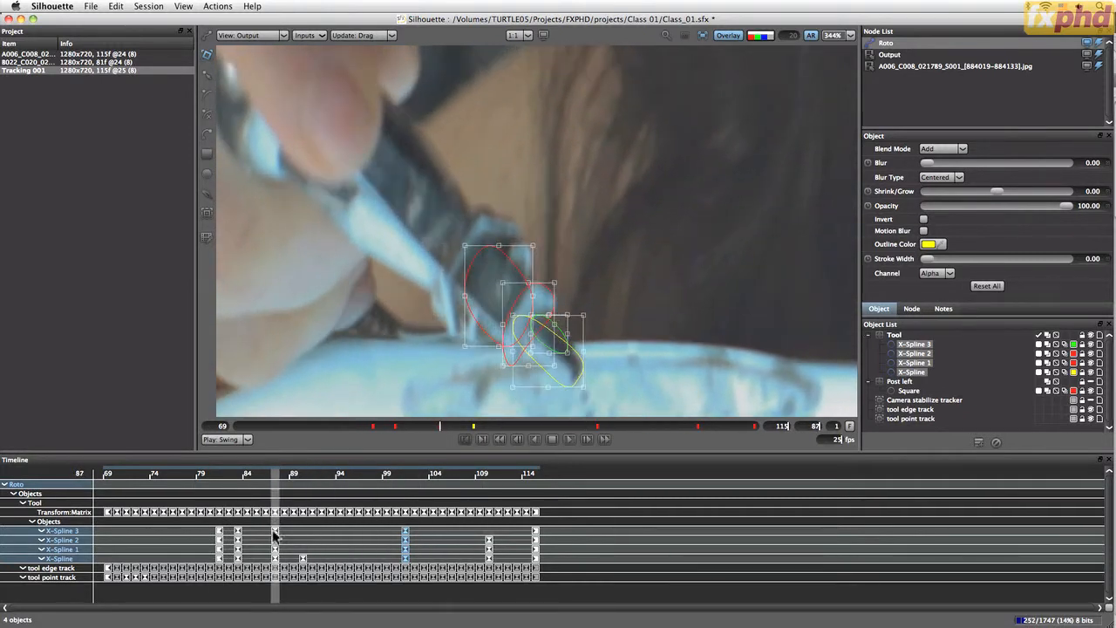
Hide the overlays, play the whole shot fitted to the viewer to check the matte, and save the project
left_click(708, 40)
left_click(726, 37)
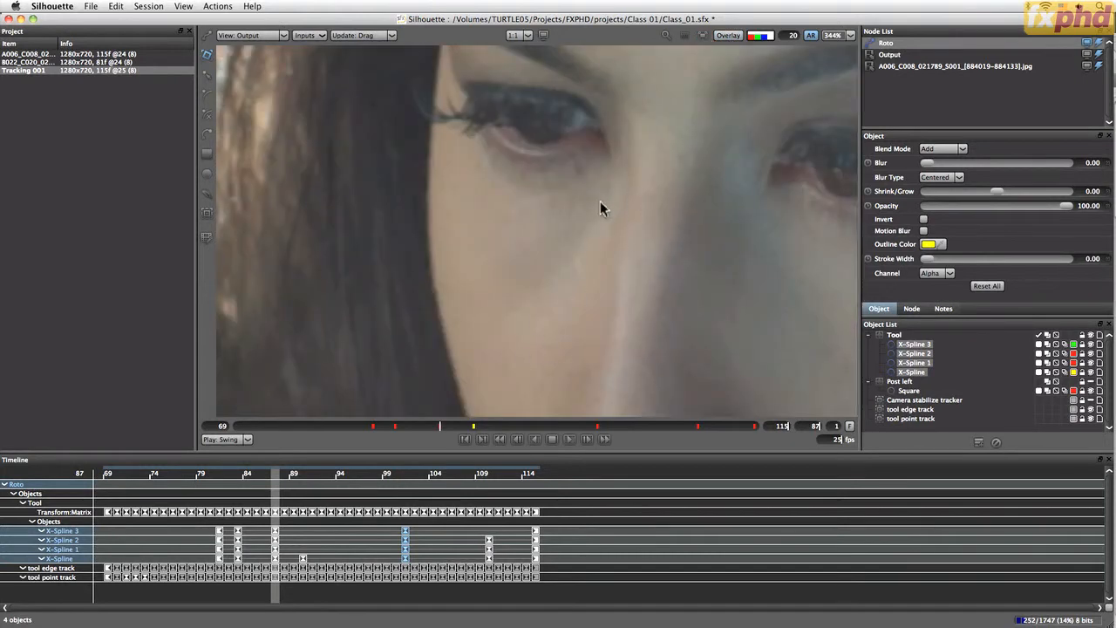
key("f")
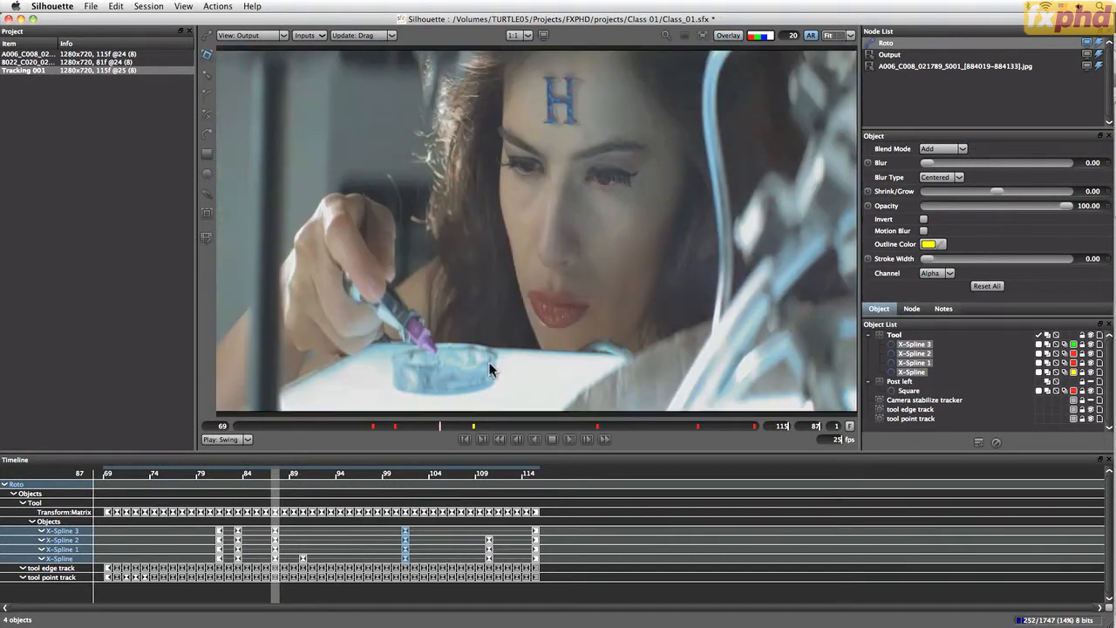
left_click(568, 441)
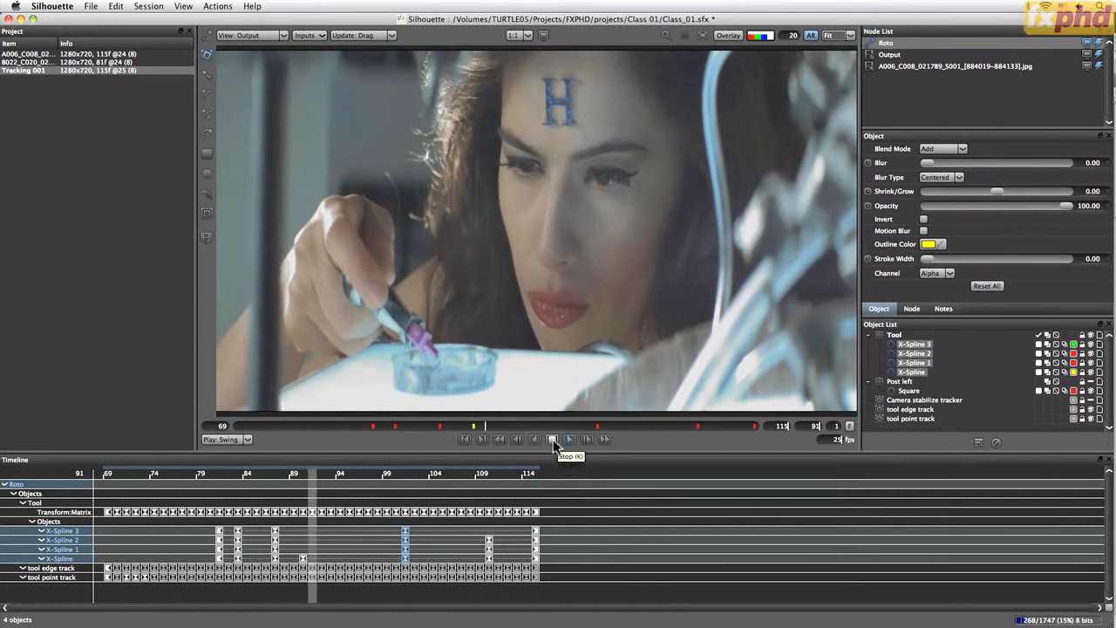
left_click(553, 440)
key("super+s")
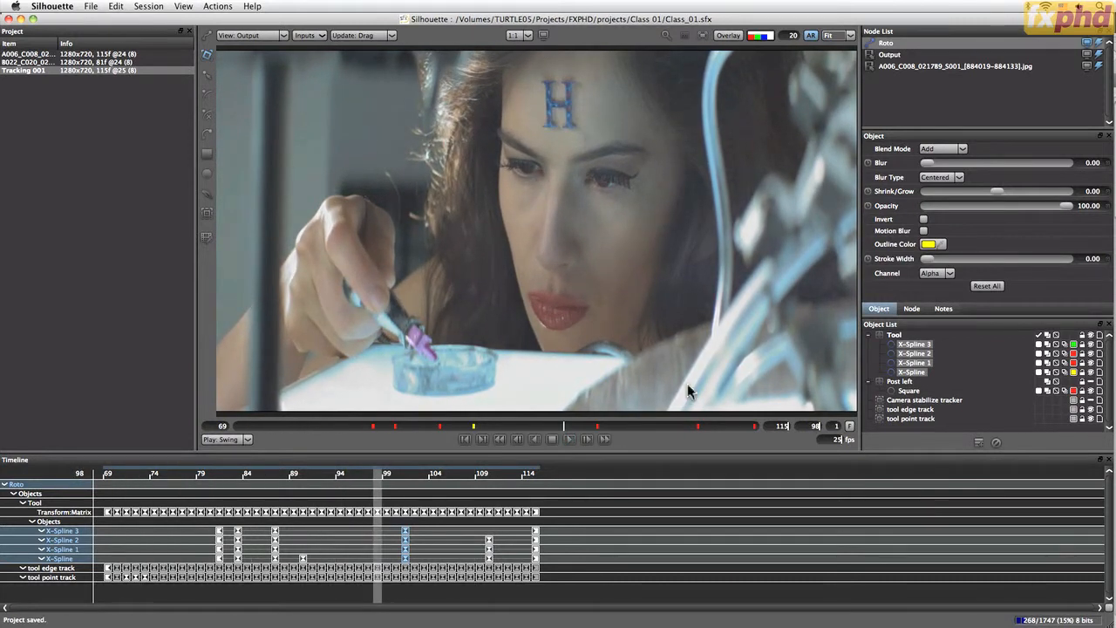
left_click(567, 438)
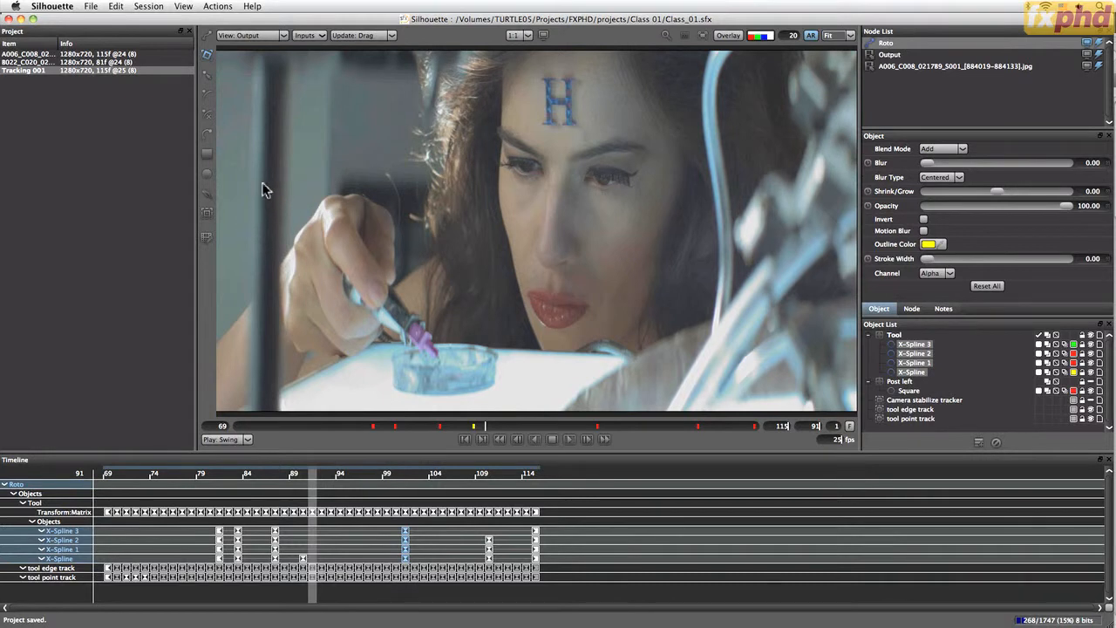
Create a new 1280x720 session named Tracking 002 from the B022_C020 clip with a Roto node
left_click(30, 63)
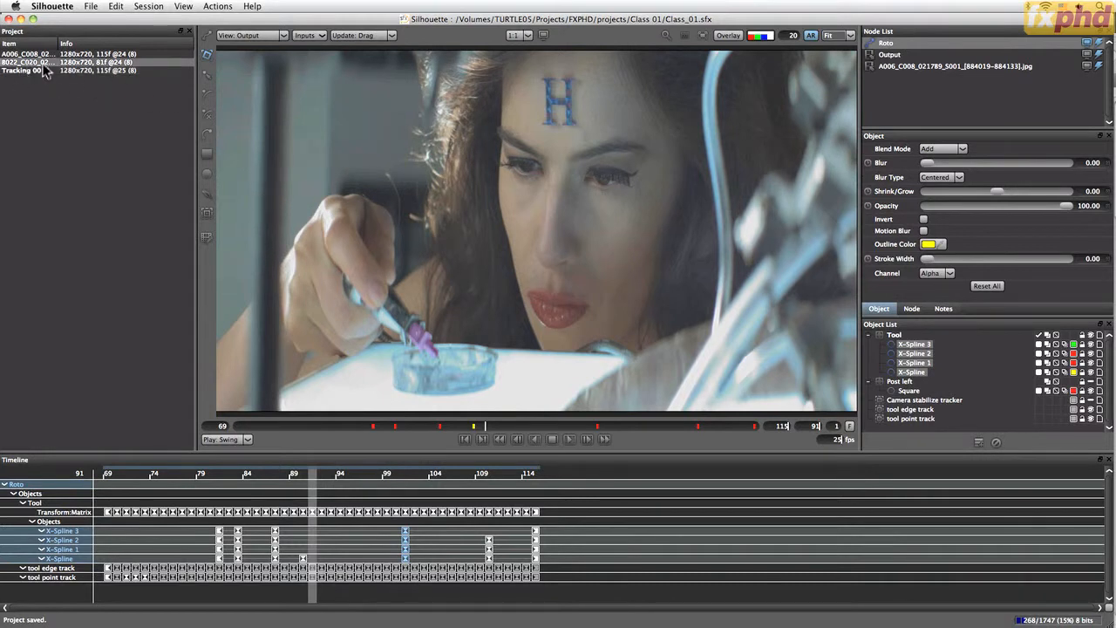
left_click(105, 6)
mouse_move(93, 6)
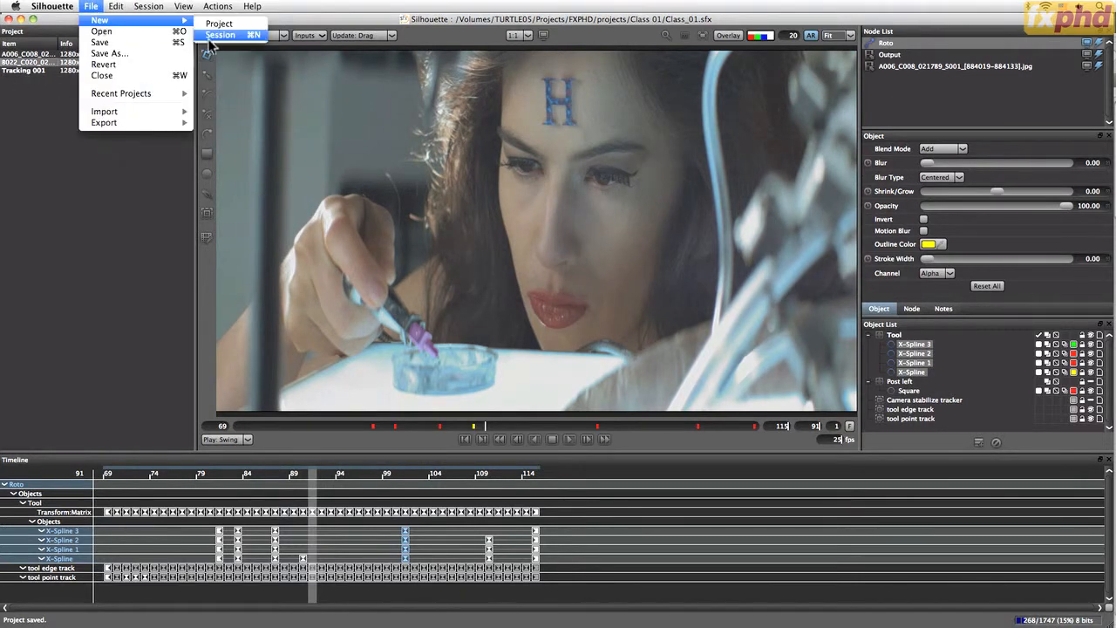
left_click(222, 39)
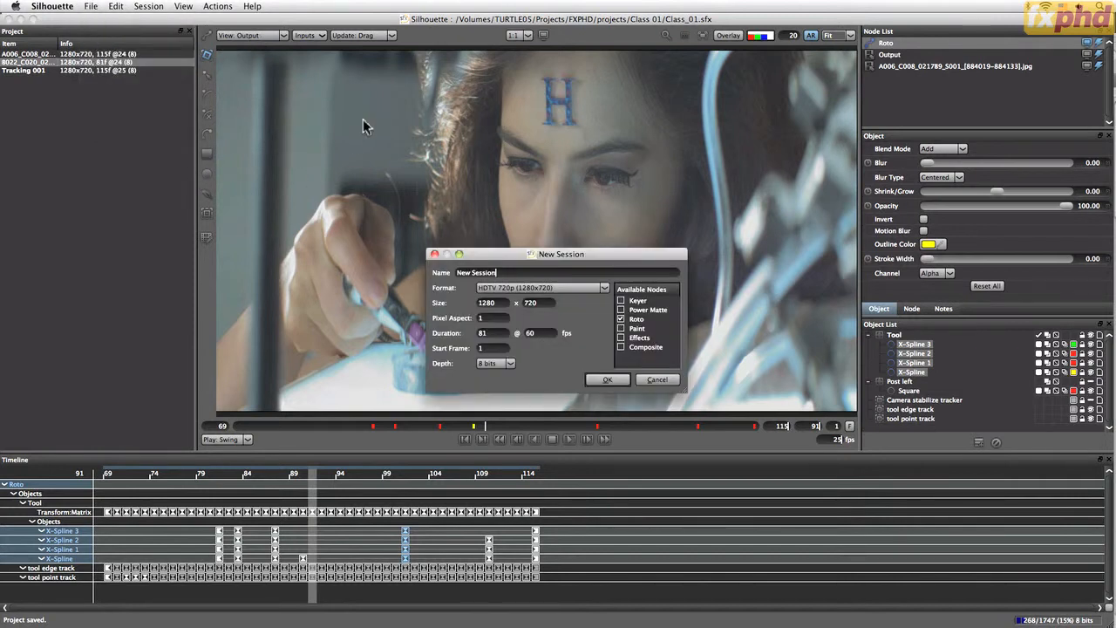
key("super+a")
type("Tra")
left_click(609, 381)
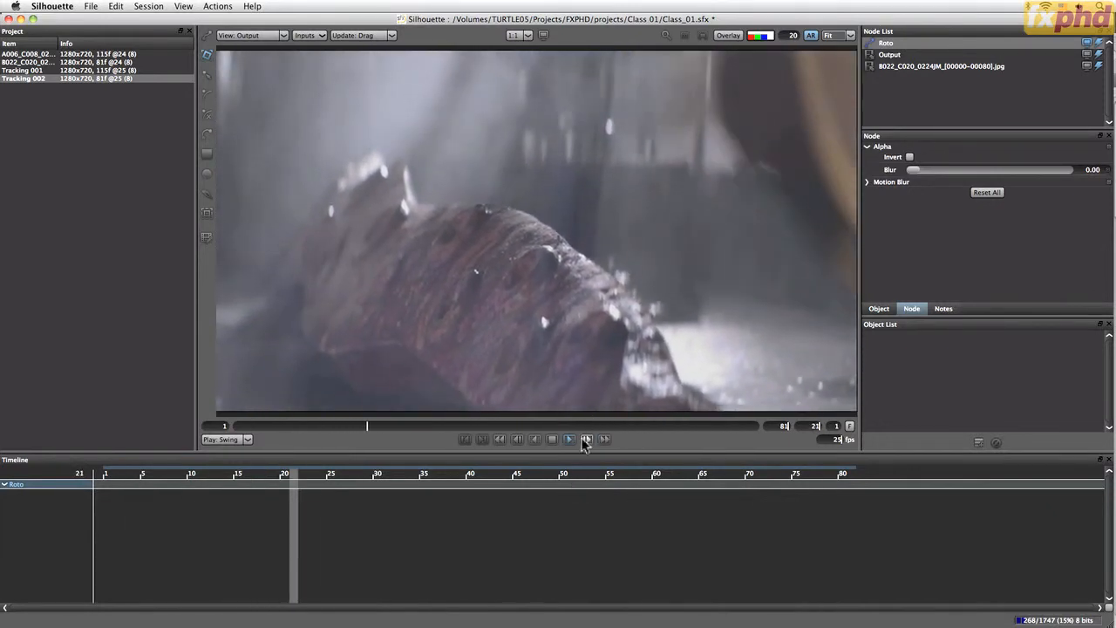
Stop playback, return to frame 1, and add a new layer named Tentacle
left_click(552, 440)
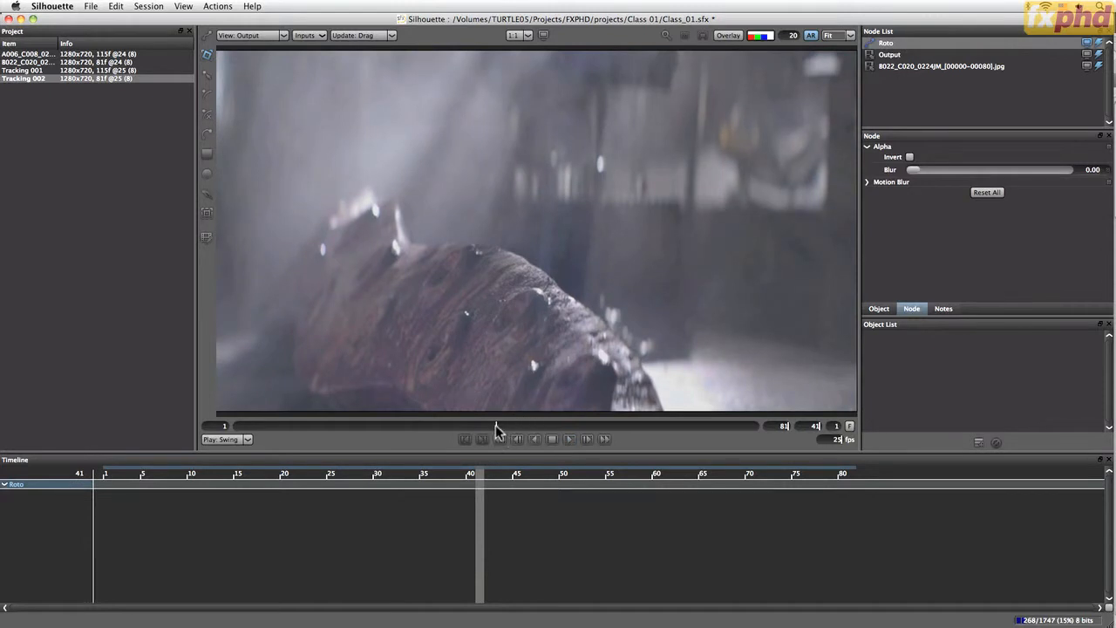
left_click_drag(496, 426, 203, 448)
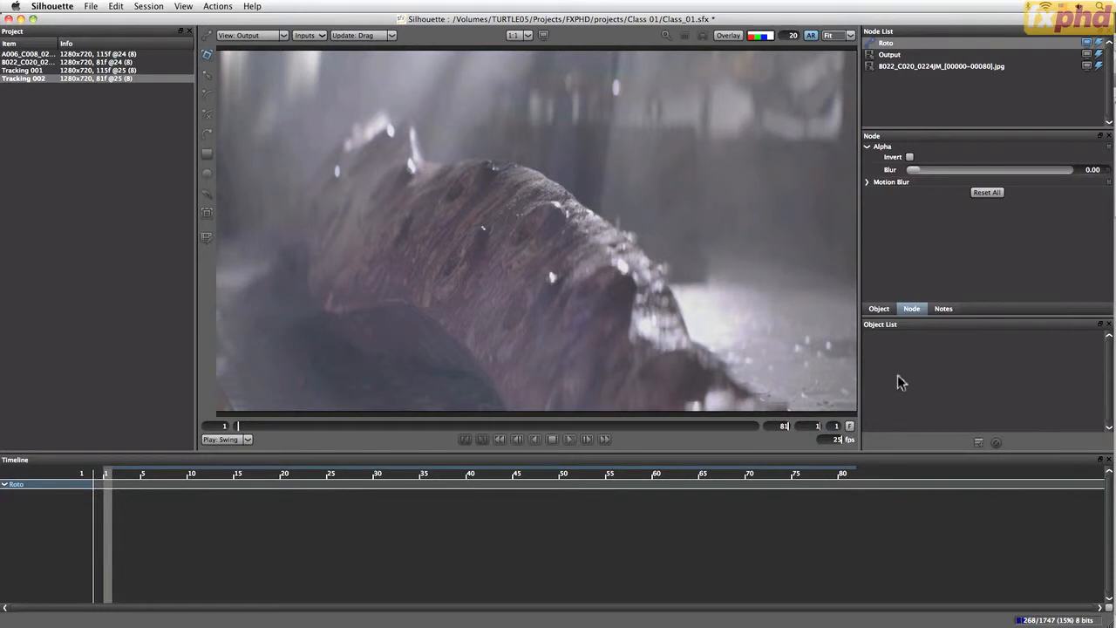
left_click(979, 443)
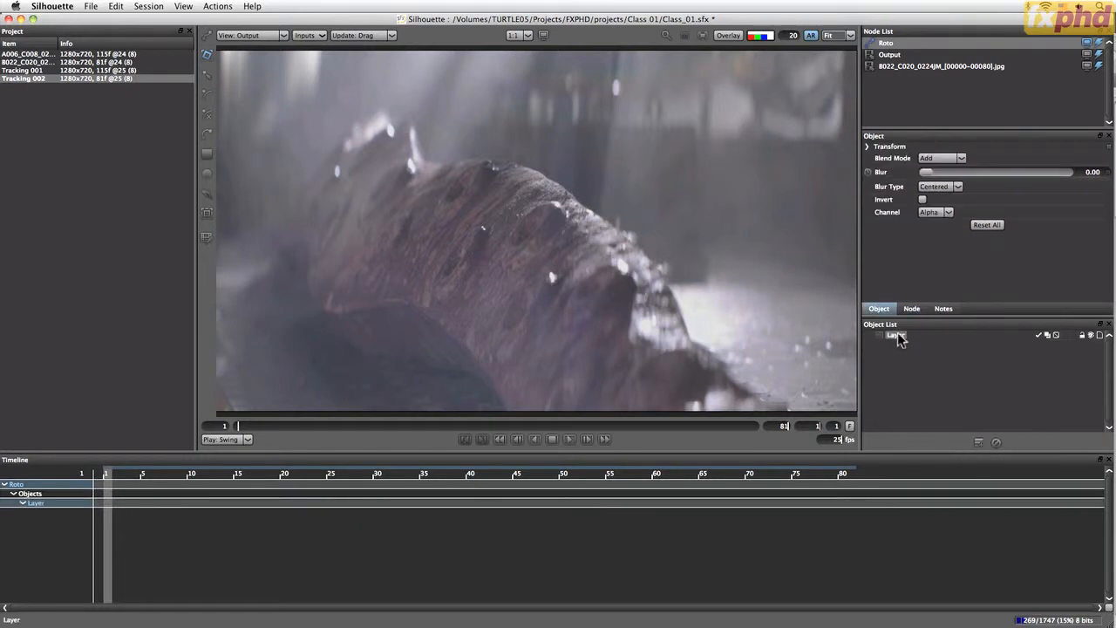
double_click(897, 335)
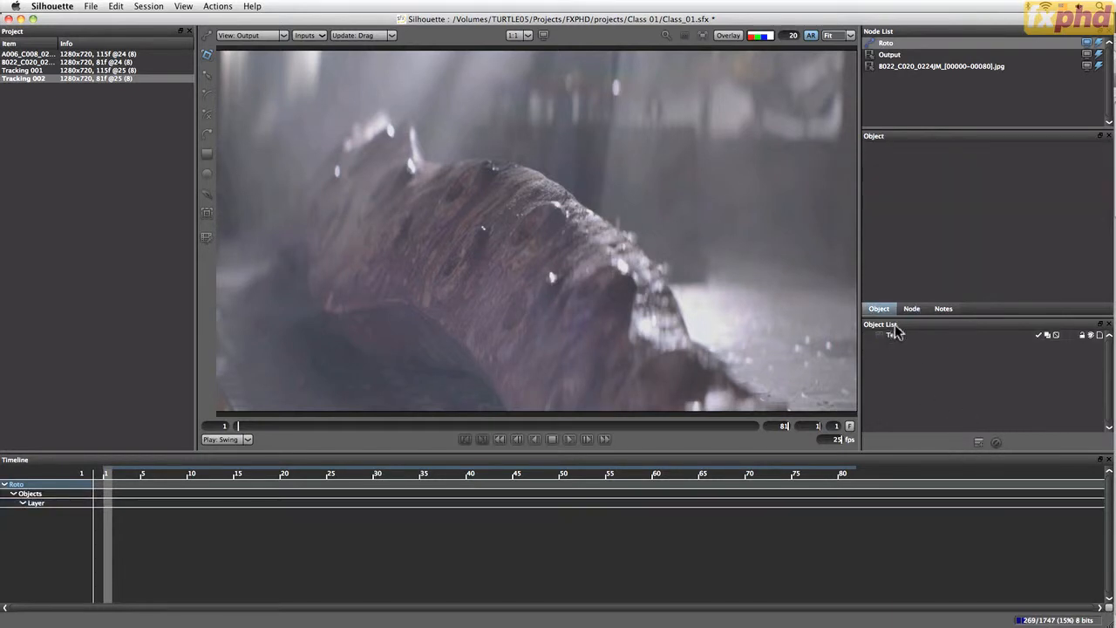
type("Ten")
key("Return")
left_click(900, 338)
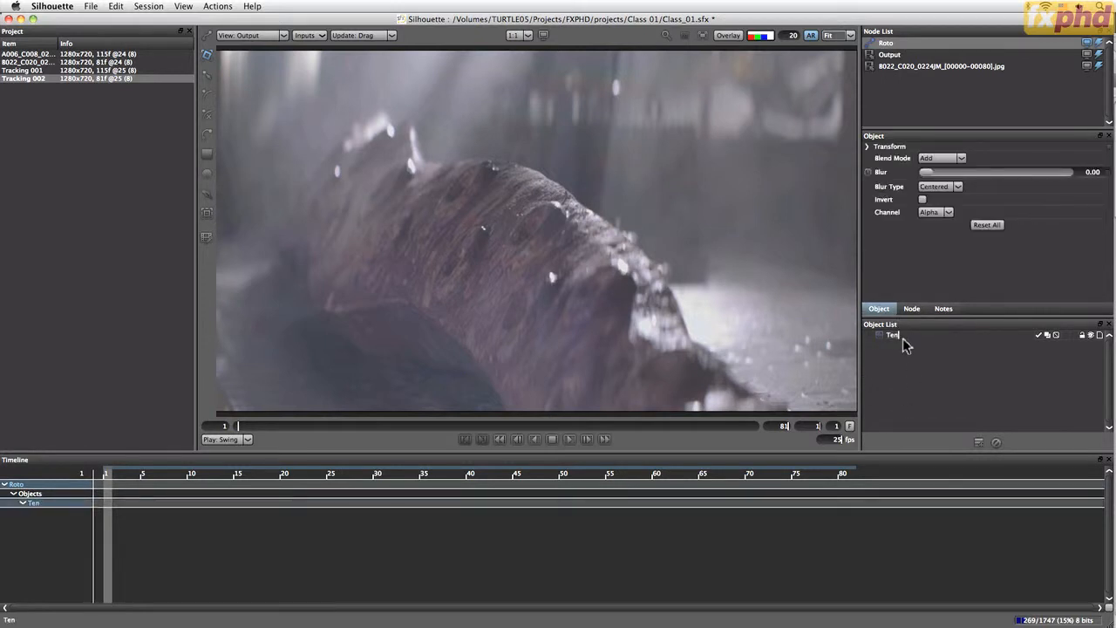
key("Return")
With overlays on, draw a closed X-Spline around the textured body of the tentacle at frame 1
left_click(207, 114)
left_click(729, 35)
left_click(415, 163)
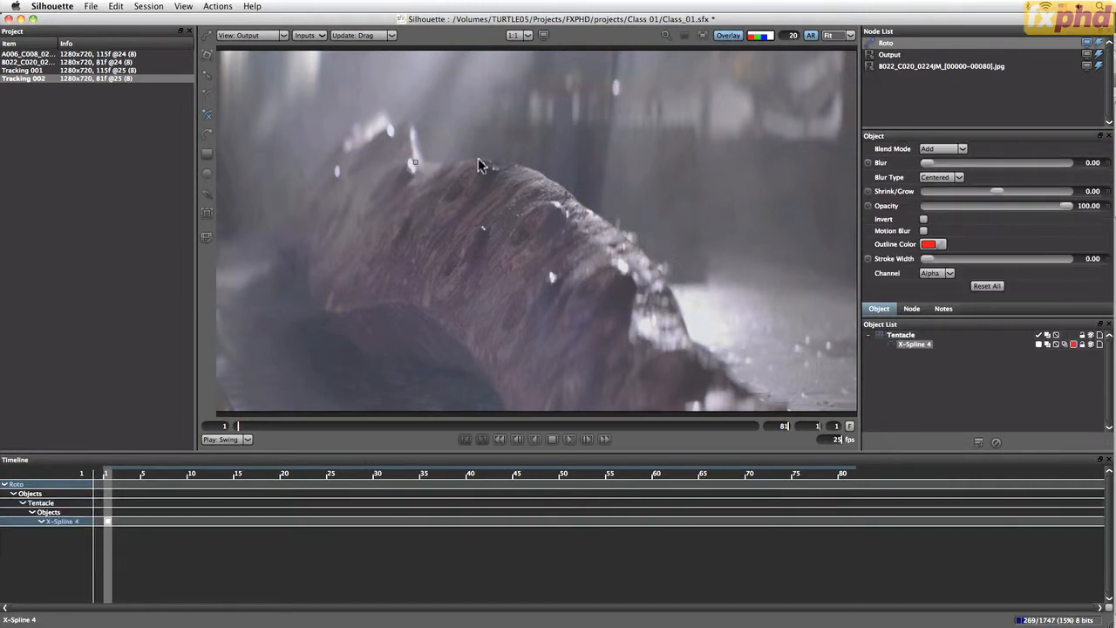
left_click(561, 195)
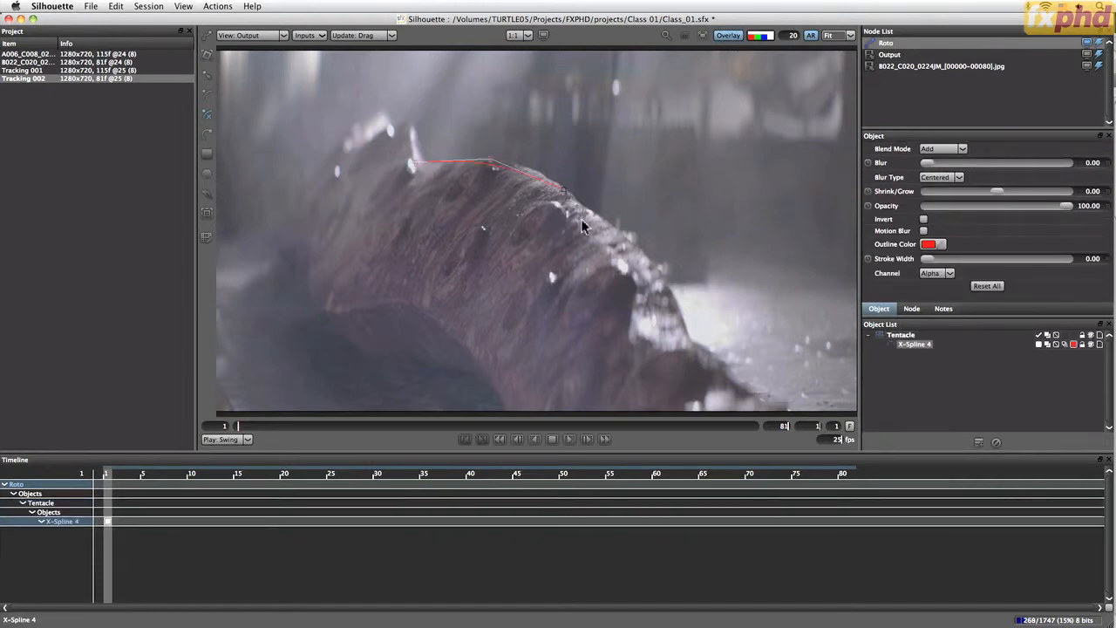
left_click(622, 238)
left_click(637, 270)
left_click(400, 301)
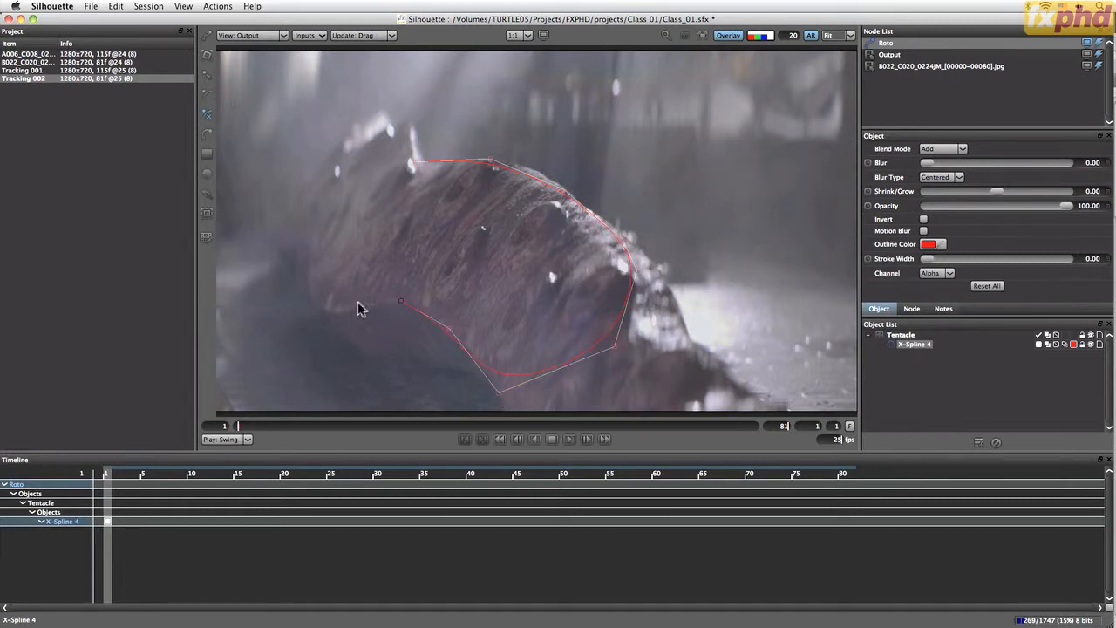
left_click(349, 220)
left_click(415, 162)
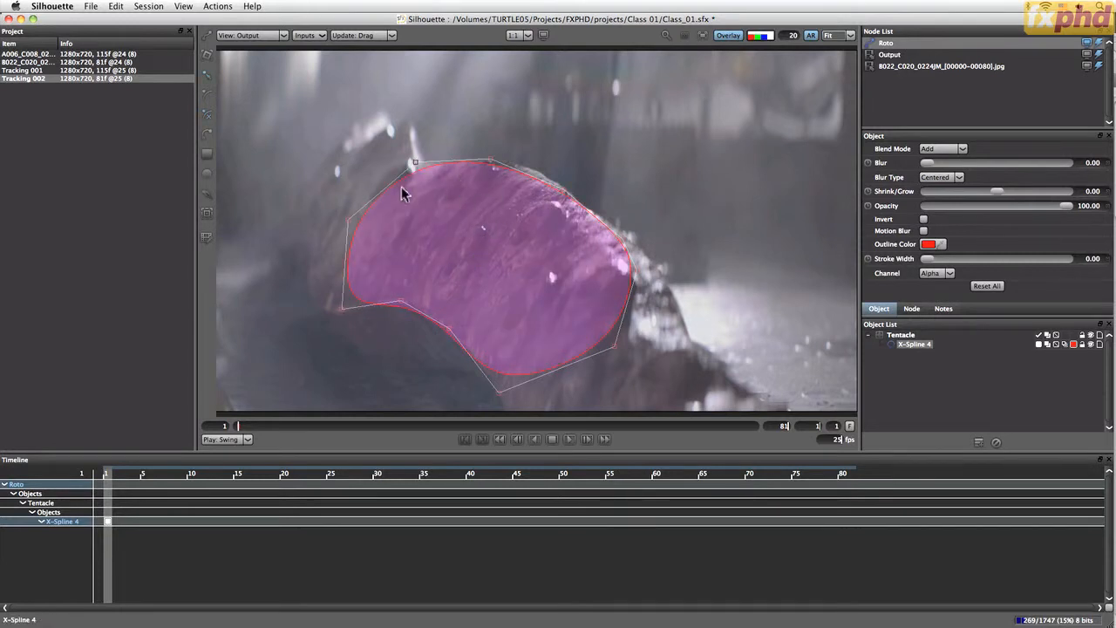
Switch to the Planar Tracker for the tentacle X-Spline and show only its outline, without the coloured matte
left_click(207, 215)
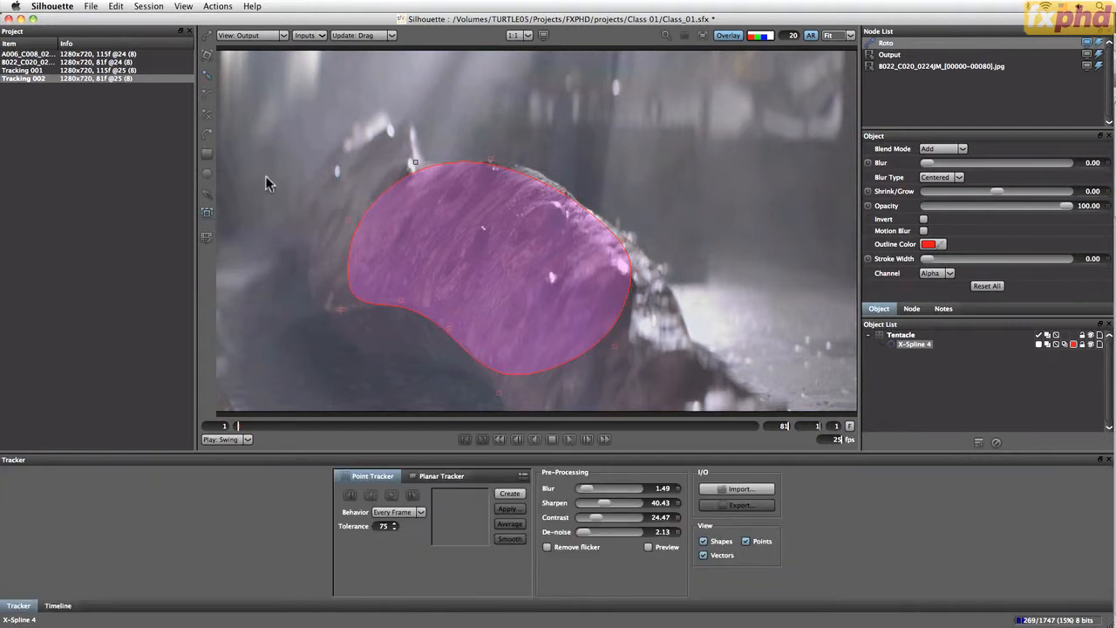
left_click(455, 478)
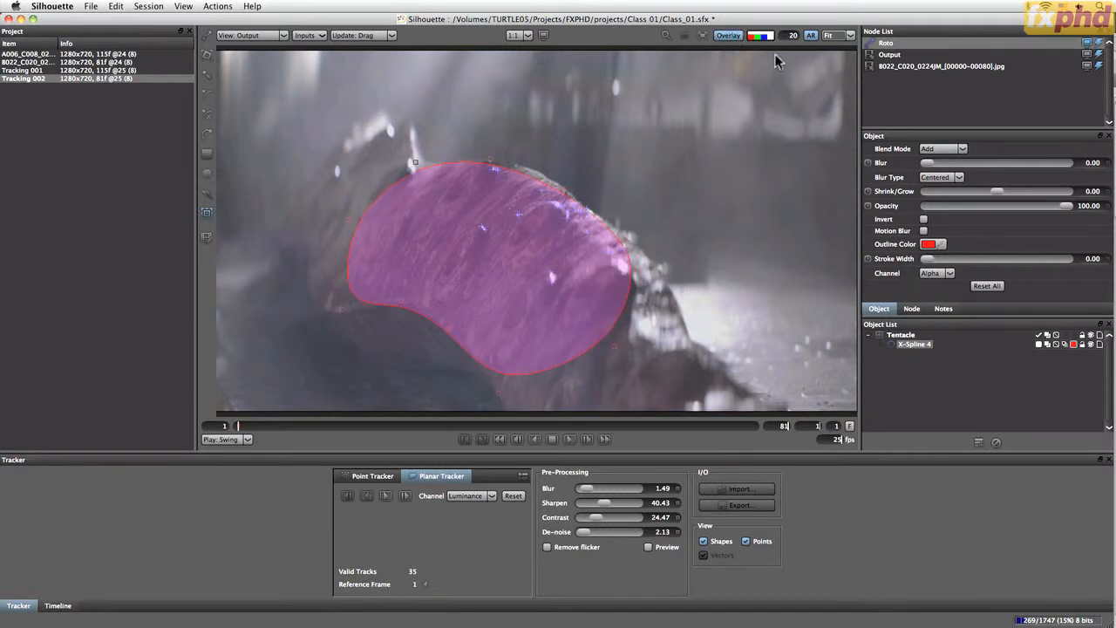
key("a")
key("a")
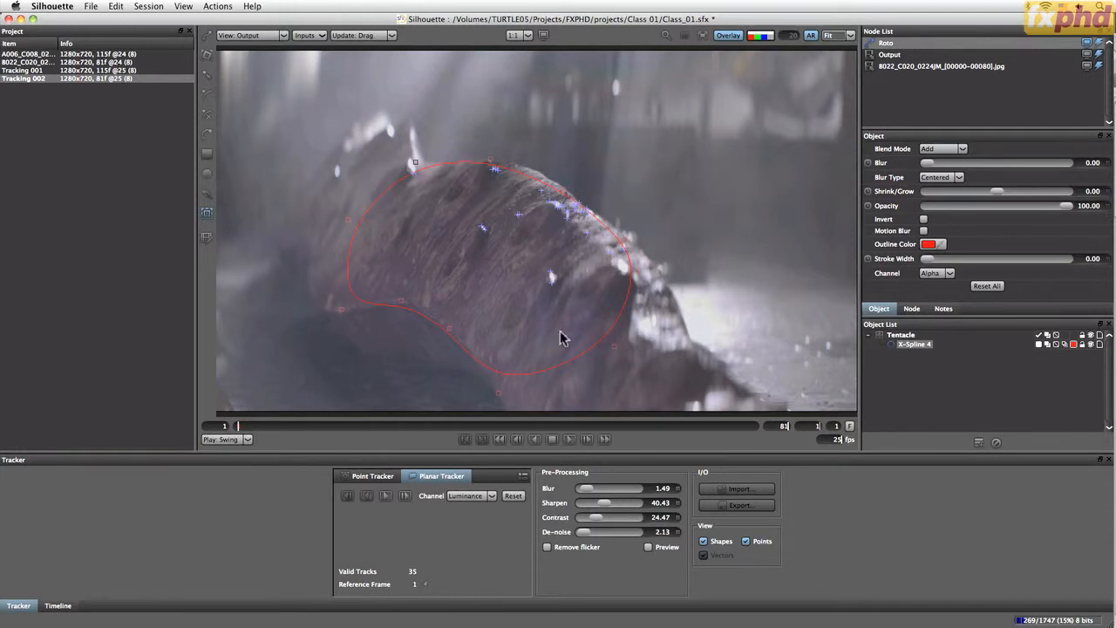
Try the Red, Green and Blue channels as the planar tracker's source
left_click(493, 497)
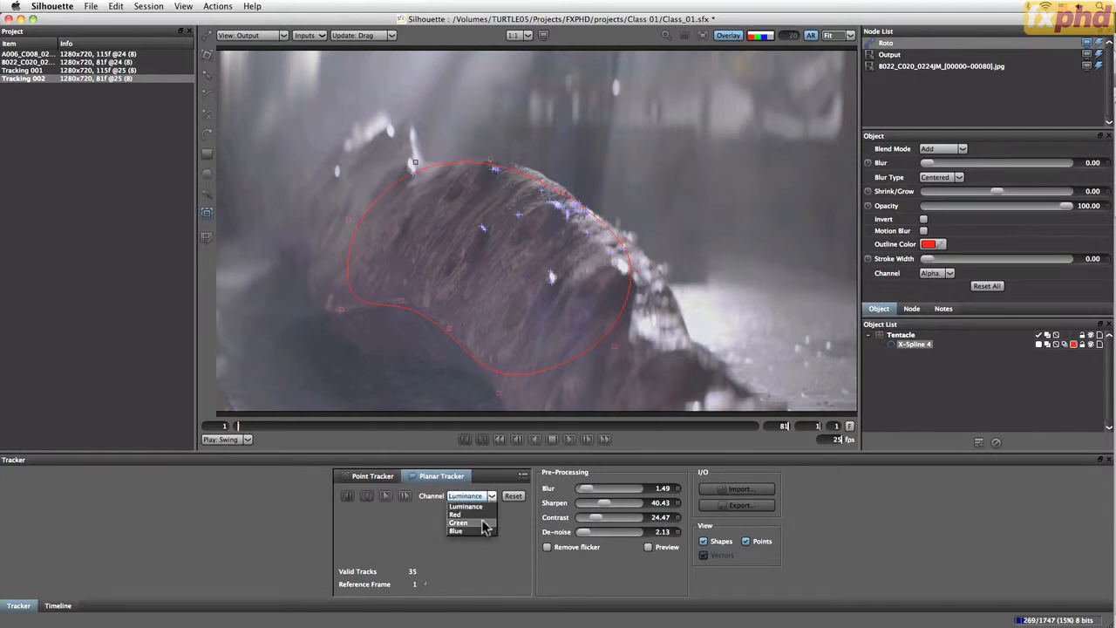
left_click(475, 509)
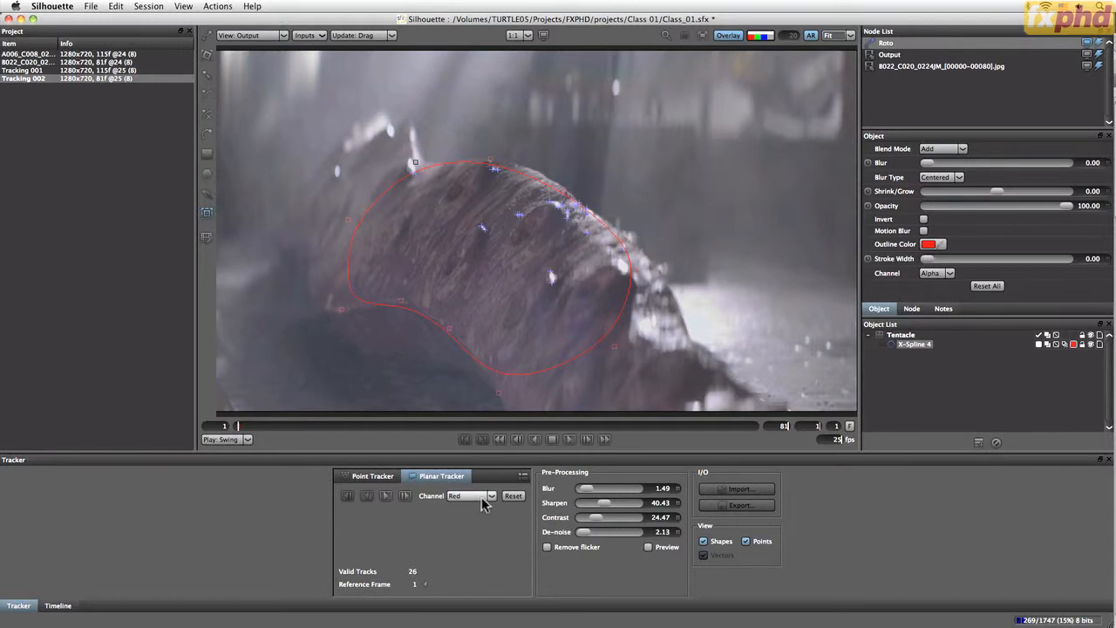
left_click(485, 504)
left_click(476, 522)
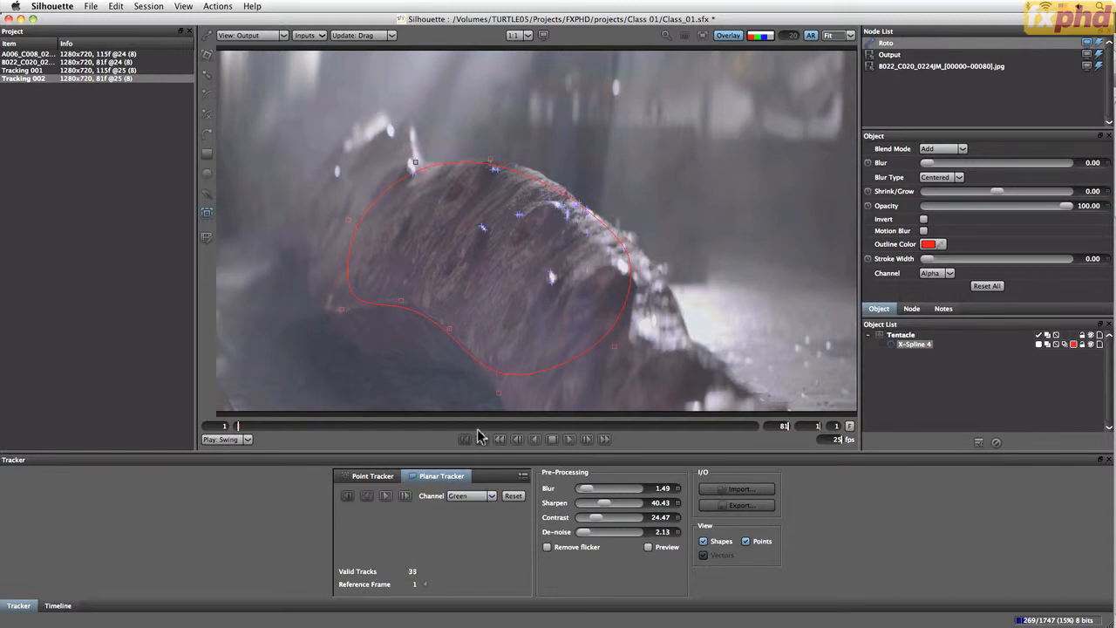
left_click(485, 496)
left_click(473, 531)
Turn on the pre-processing preview, compare the Green and Red channels, and set the planar tracker's channel to Luminance
left_click(648, 548)
left_click(485, 497)
left_click(485, 513)
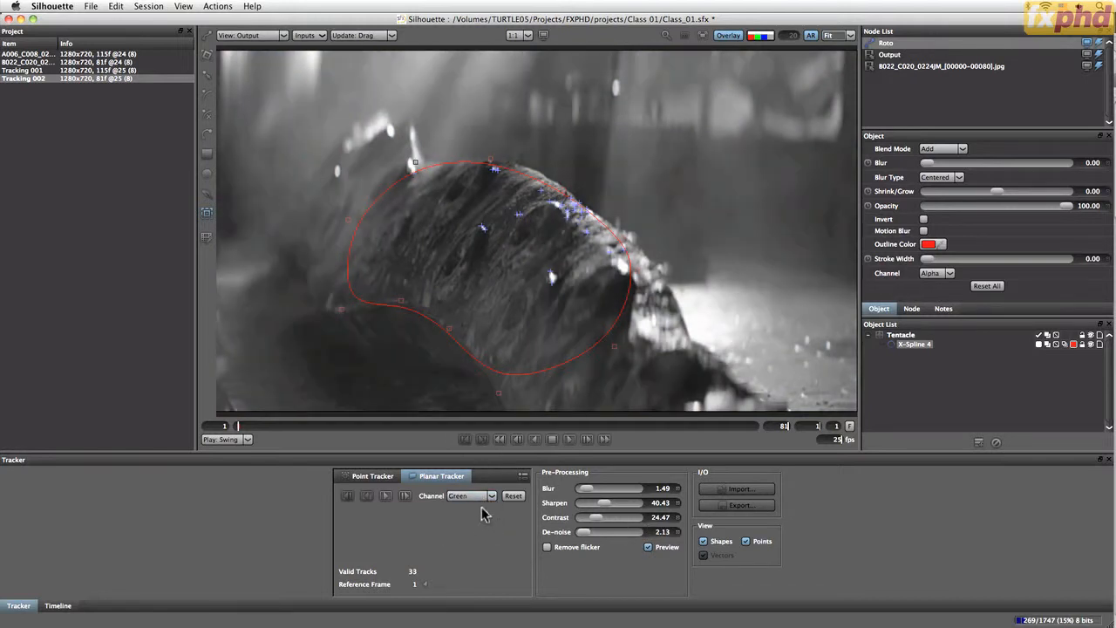
left_click(481, 499)
left_click(481, 514)
left_click(484, 497)
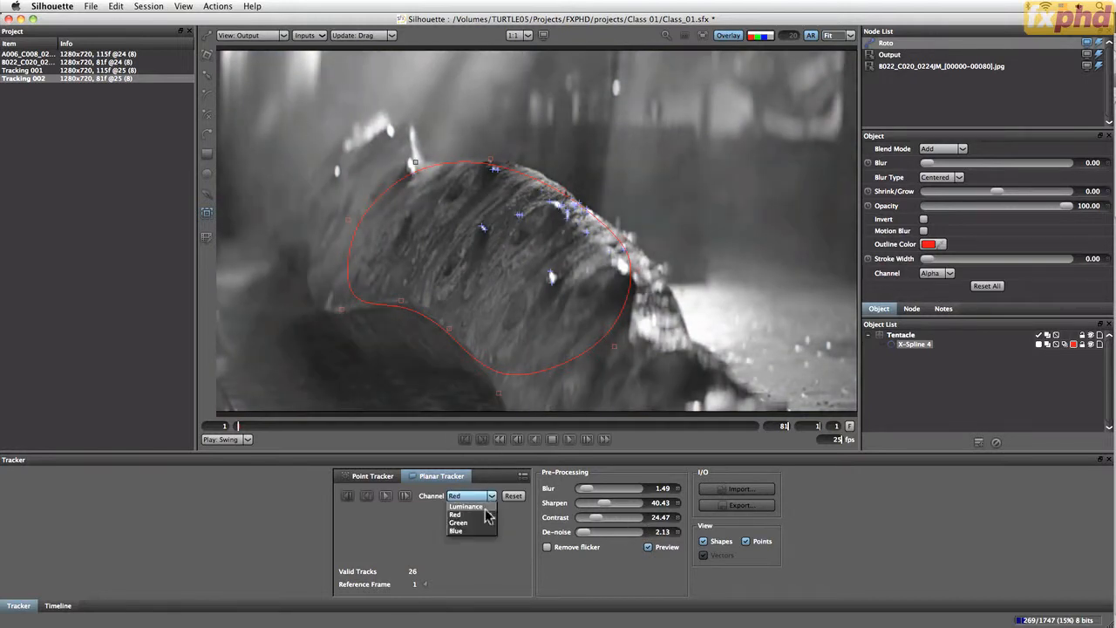
left_click(485, 508)
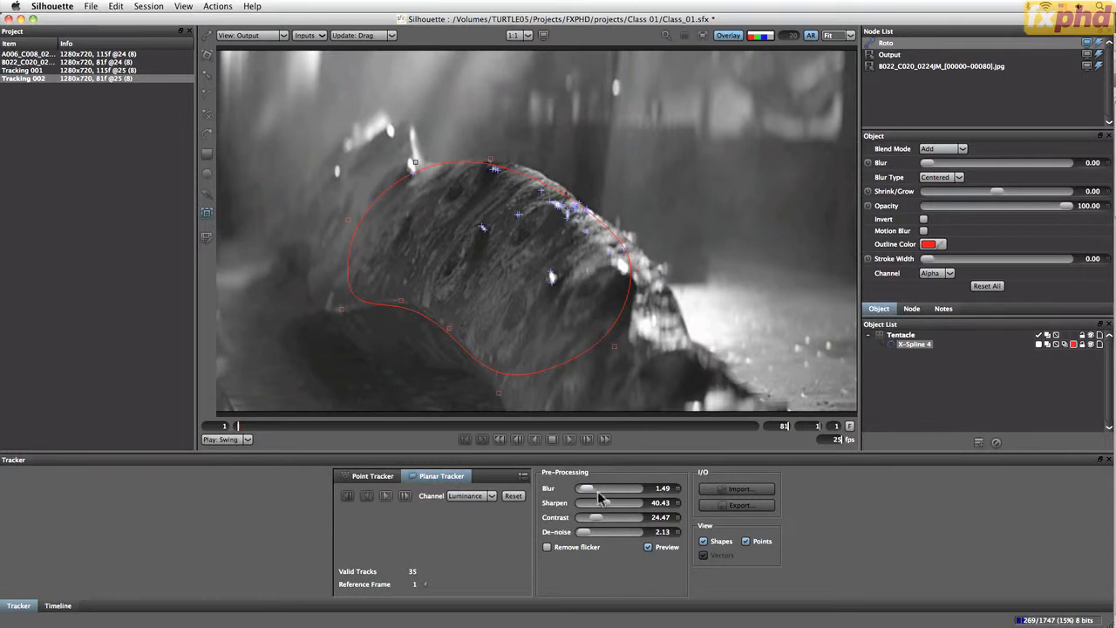
Try a pre-processing blur of 14.47, planar-track the tentacle X-Spline forward from frame 1, and scrub back to the start
left_click_drag(590, 490, 574, 493)
left_click_drag(582, 491, 627, 494)
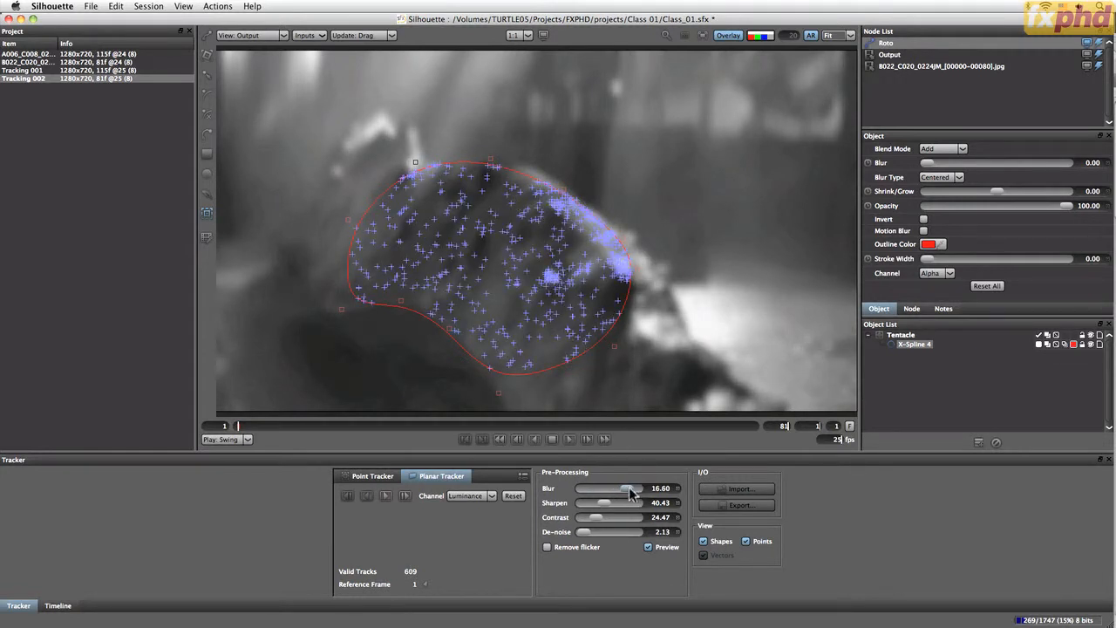
left_click_drag(635, 499, 621, 493)
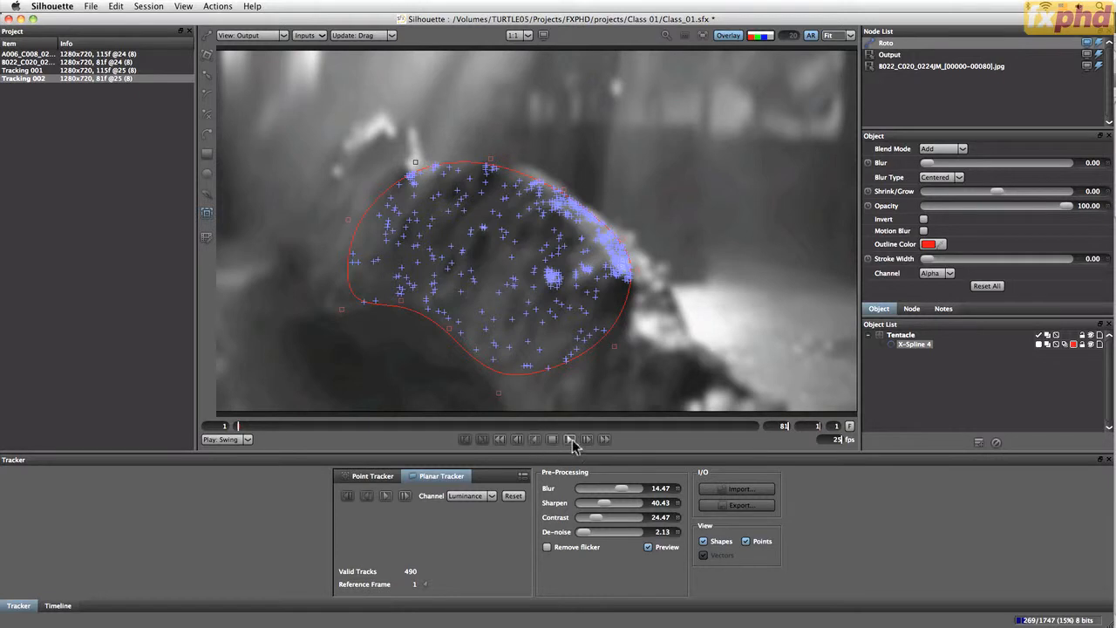
left_click(387, 496)
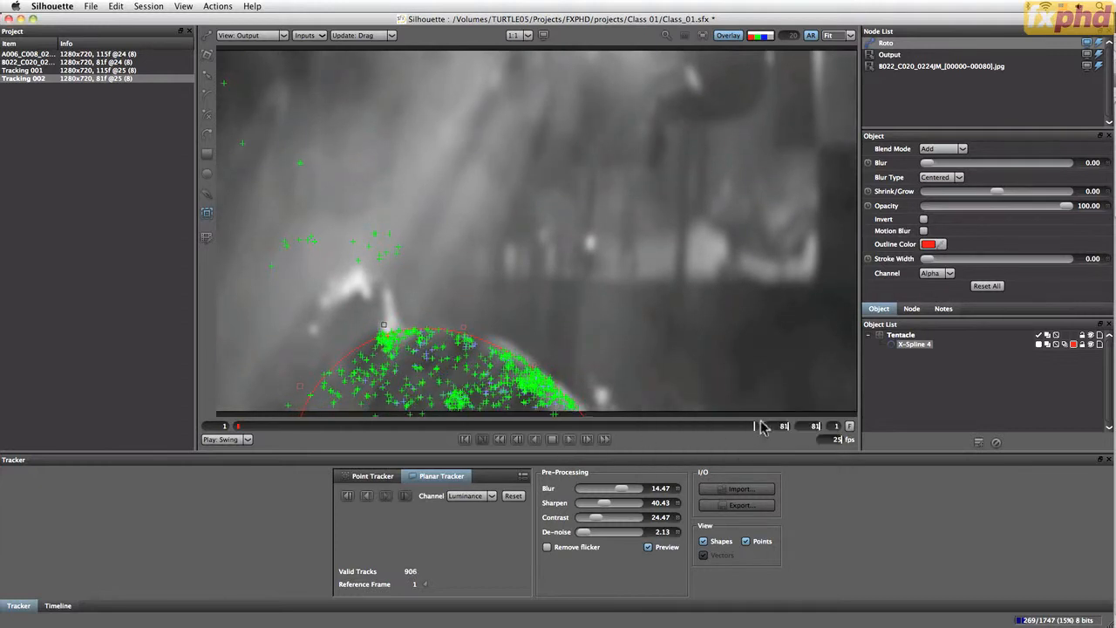
left_click_drag(760, 426, 225, 428)
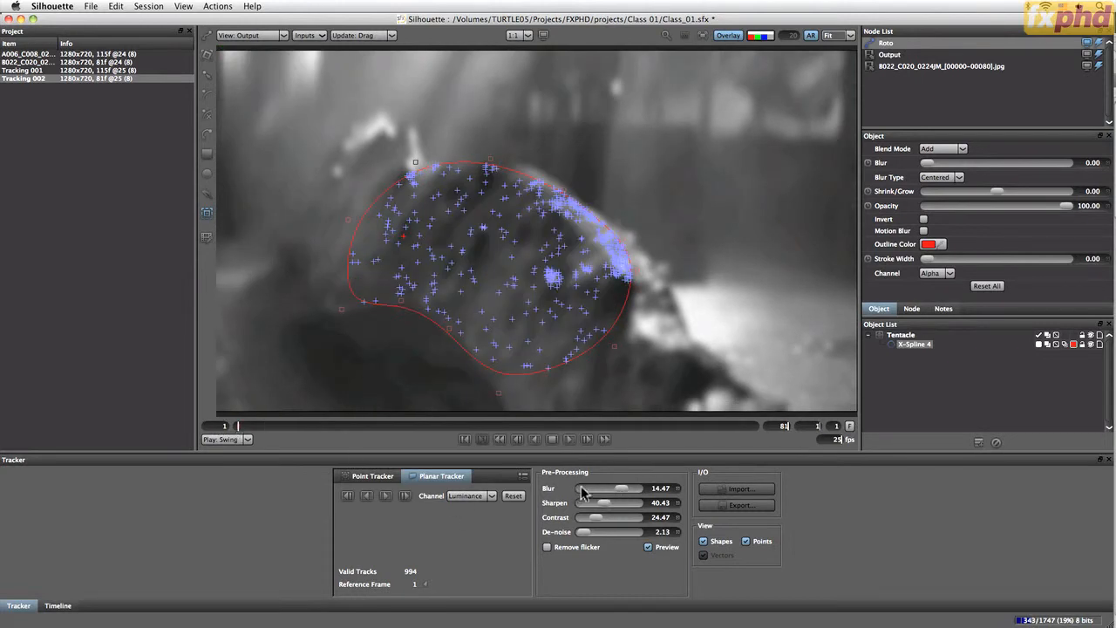
Reset the tentacle's planar track and set the pre-processing blur to 4.89, sharpen to 0.00 and contrast to 7.45
left_click_drag(582, 492, 589, 494)
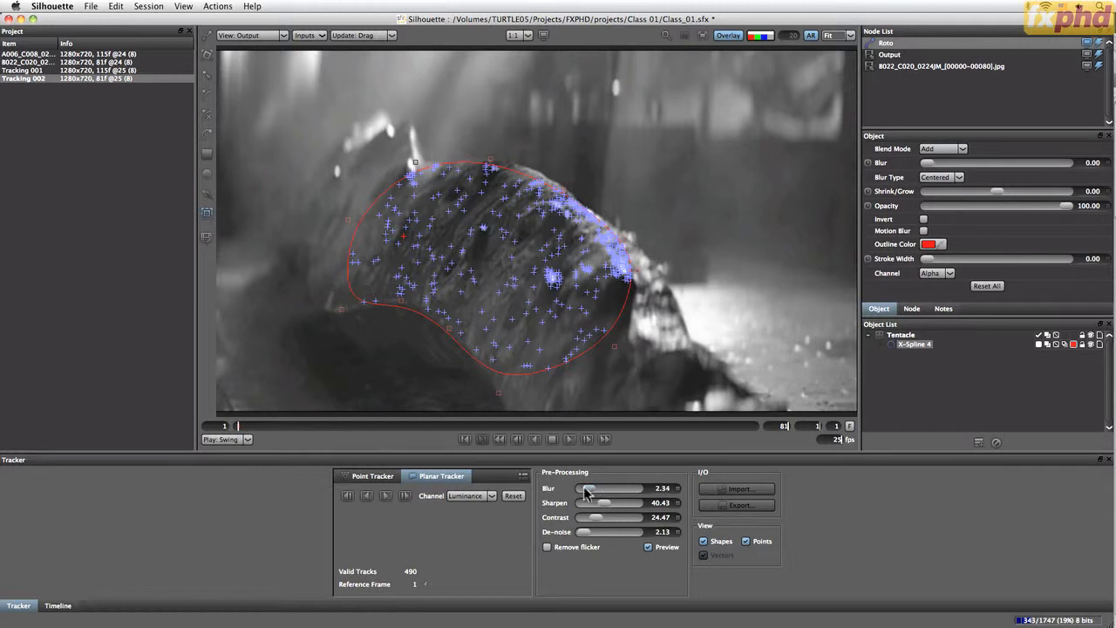
left_click(515, 496)
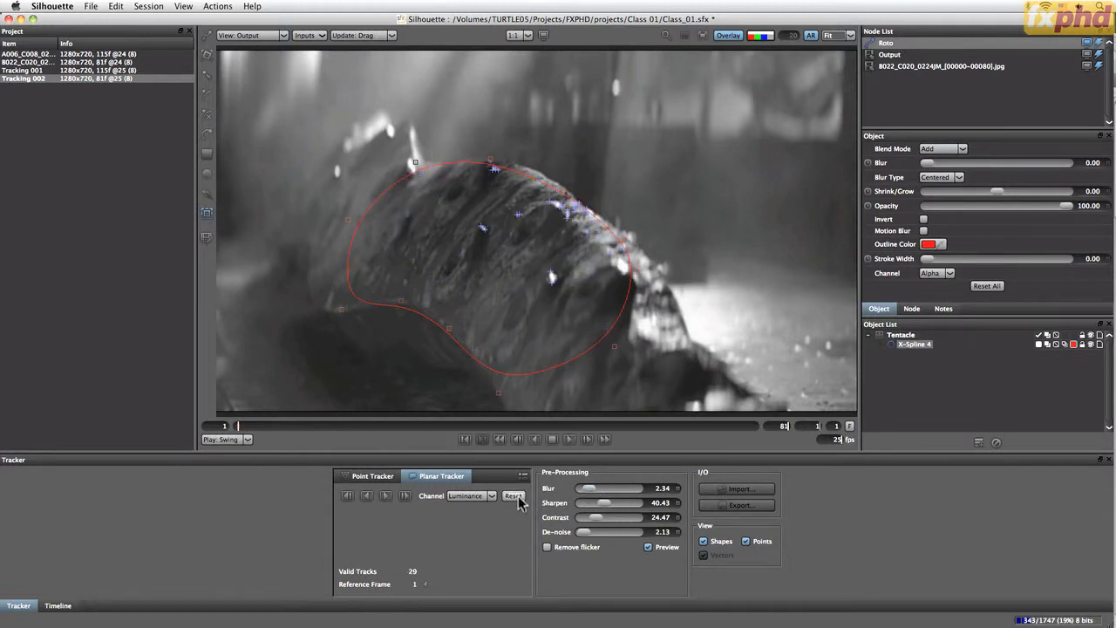
left_click_drag(590, 489, 587, 522)
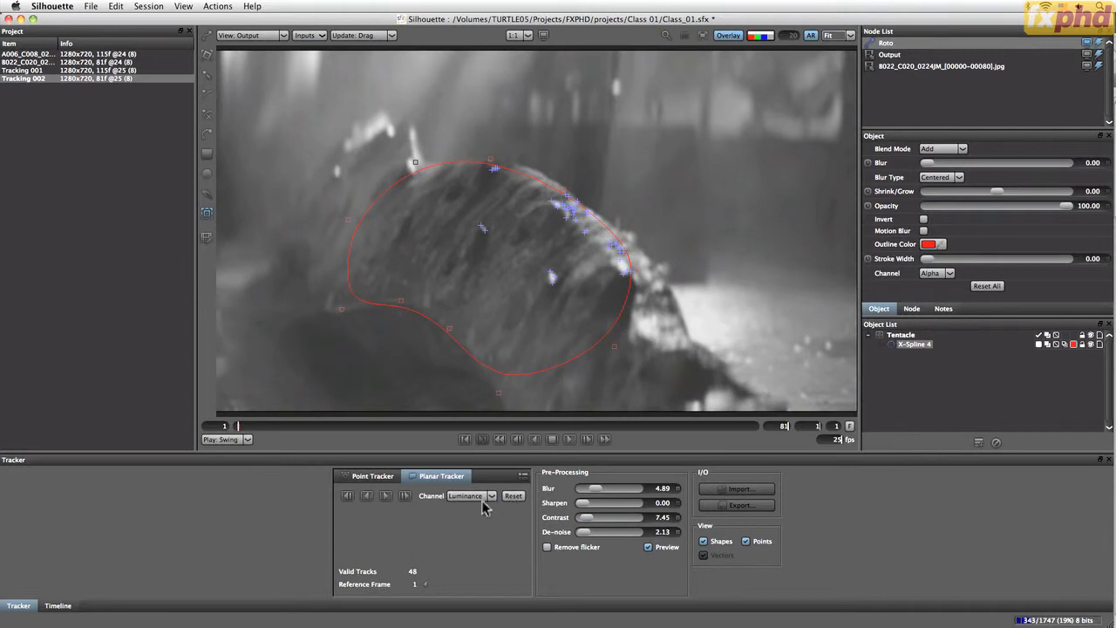
Compare the Red, Green and Blue channels with the new pre-processing values and set the planar tracker's channel to Red
left_click(491, 496)
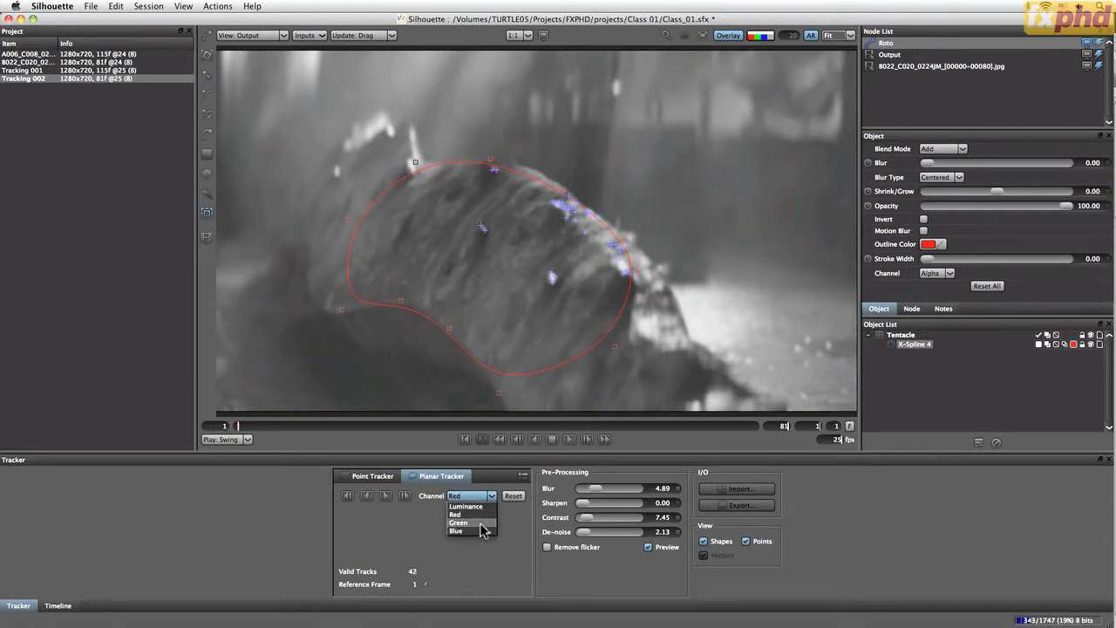
left_click(459, 522)
left_click(479, 496)
left_click(471, 530)
left_click(479, 495)
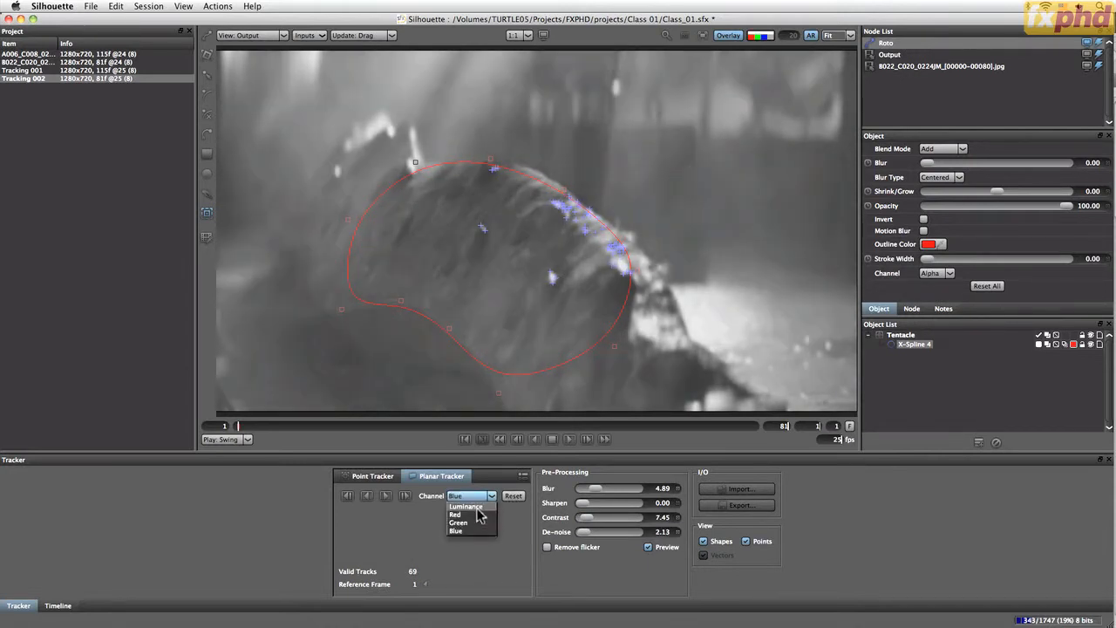
left_click(480, 515)
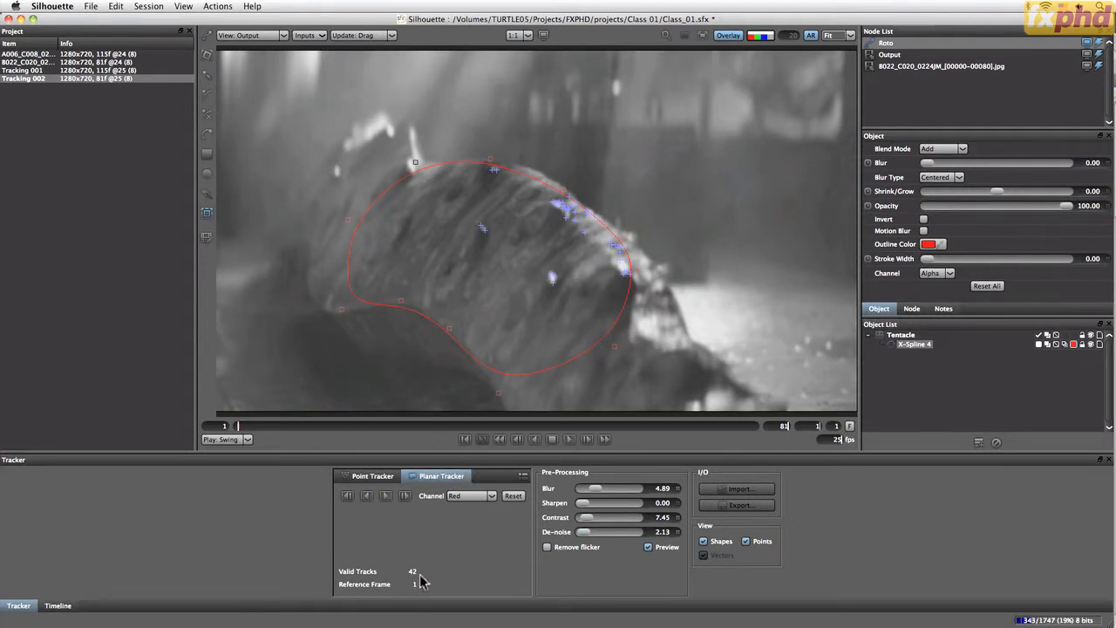
Leave Remove flicker off, planar-track the tentacle X-Spline forward through the clip, and scrub back to frame 1
left_click(548, 547)
left_click(548, 548)
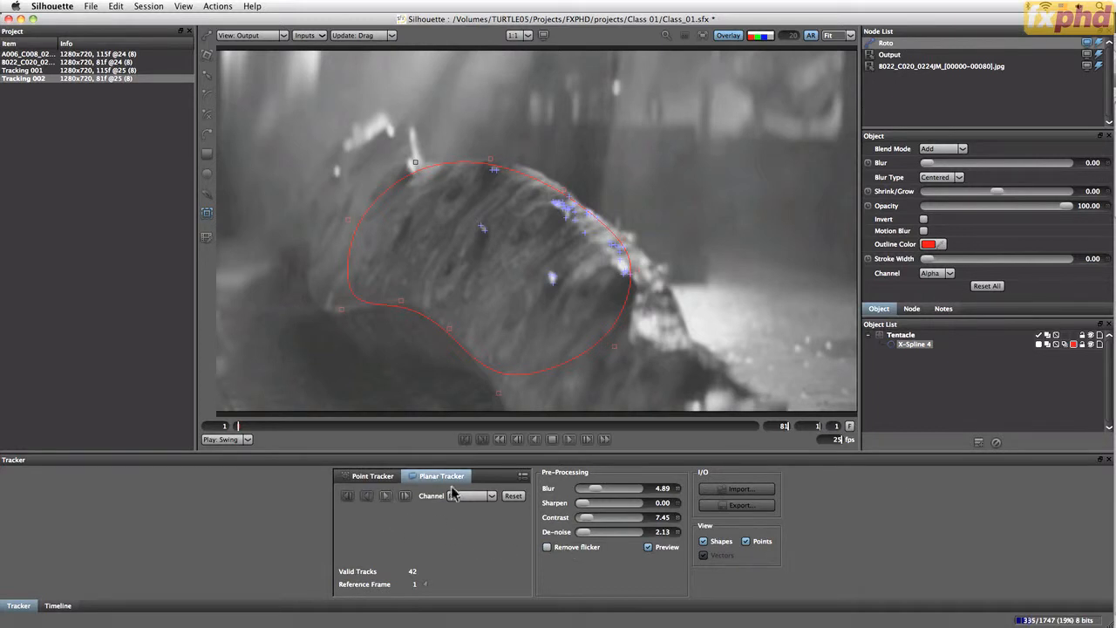
left_click(385, 496)
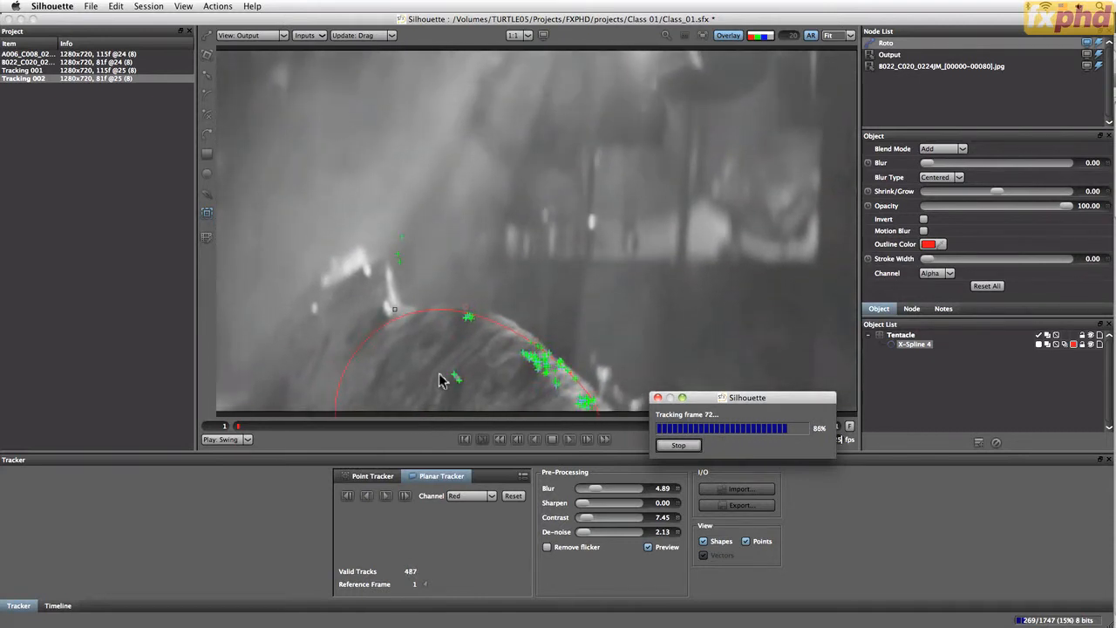
left_click_drag(736, 425, 234, 428)
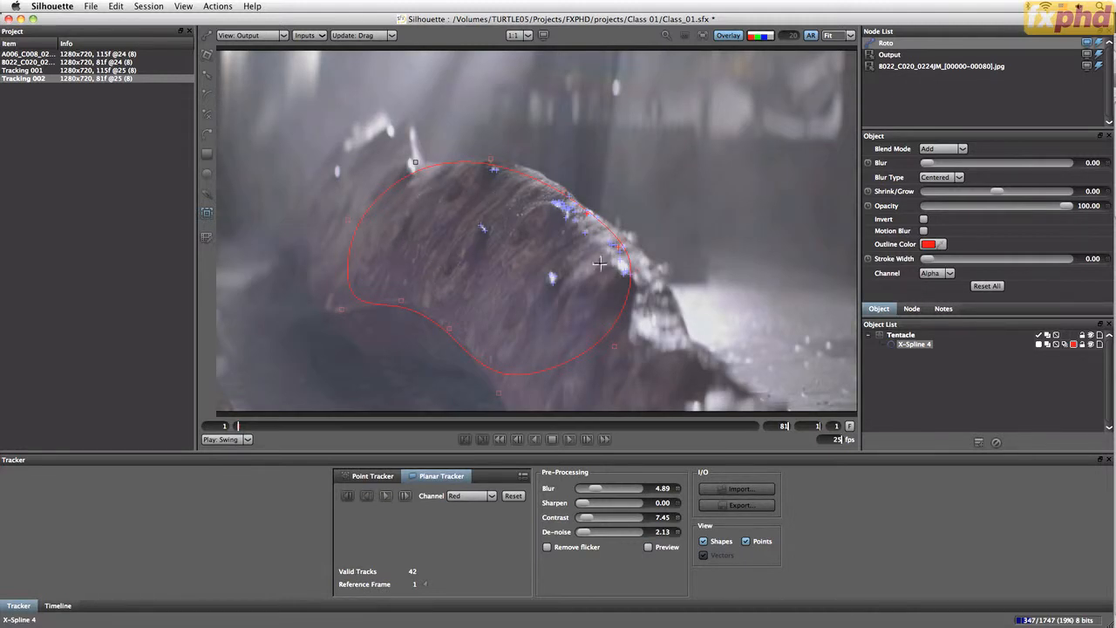
Examine the Tentacle layer's Transform settings, including the Matrix, and scrub through the clip to check the planar track
left_click(907, 336)
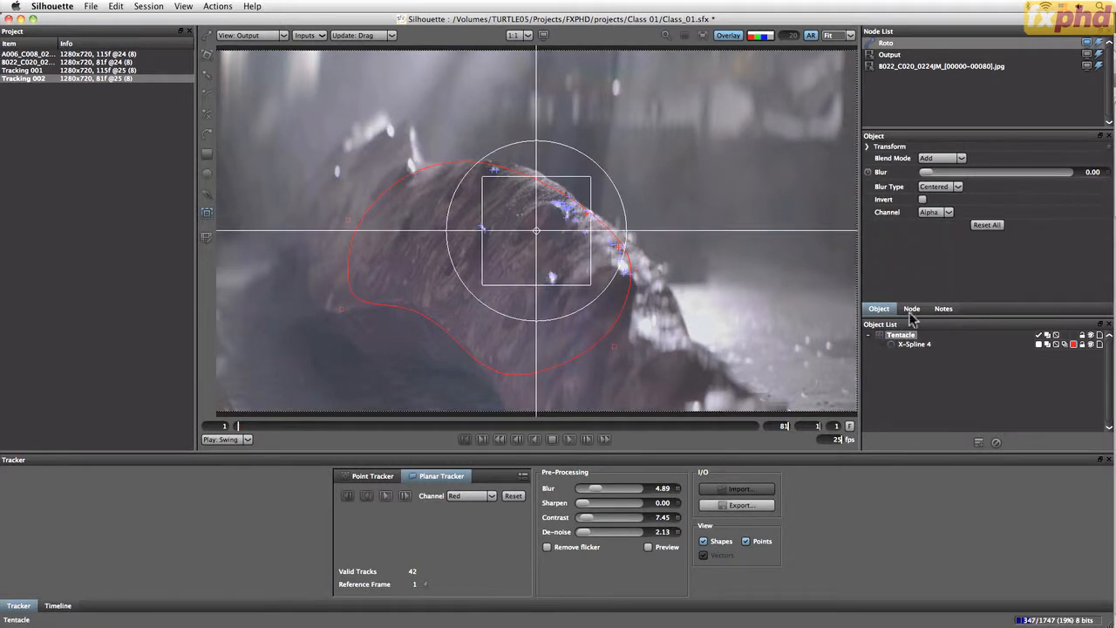
left_click(867, 147)
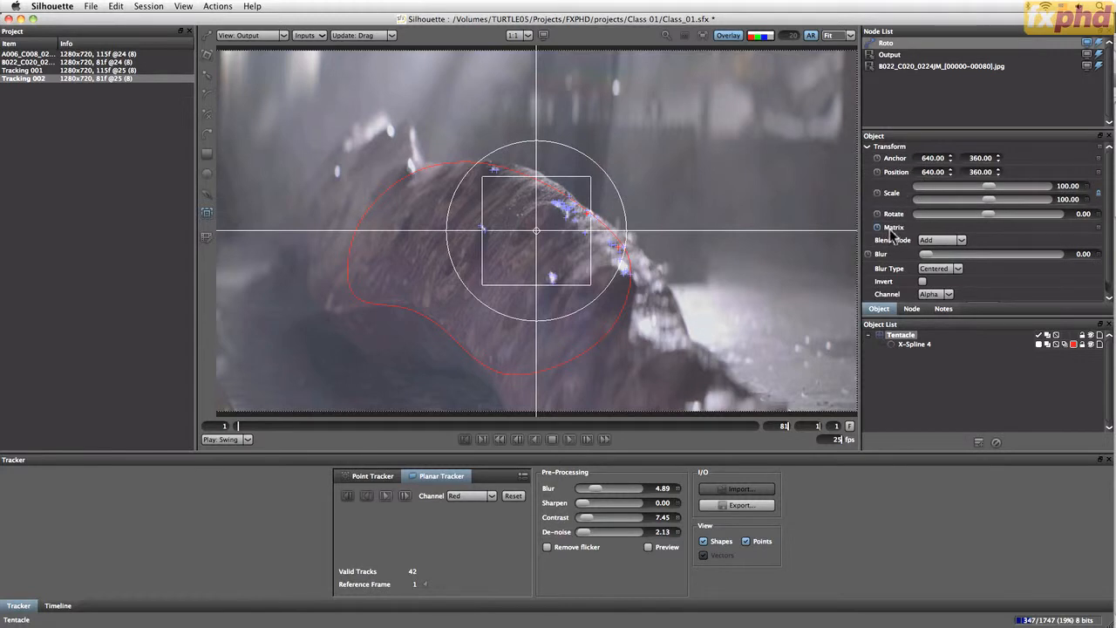
left_click_drag(312, 425, 639, 448)
left_click_drag(780, 439, 210, 434)
Switch to the Point Tracker with the tentacle X-Spline selected and create corner trackers from its shape bounds
left_click(208, 58)
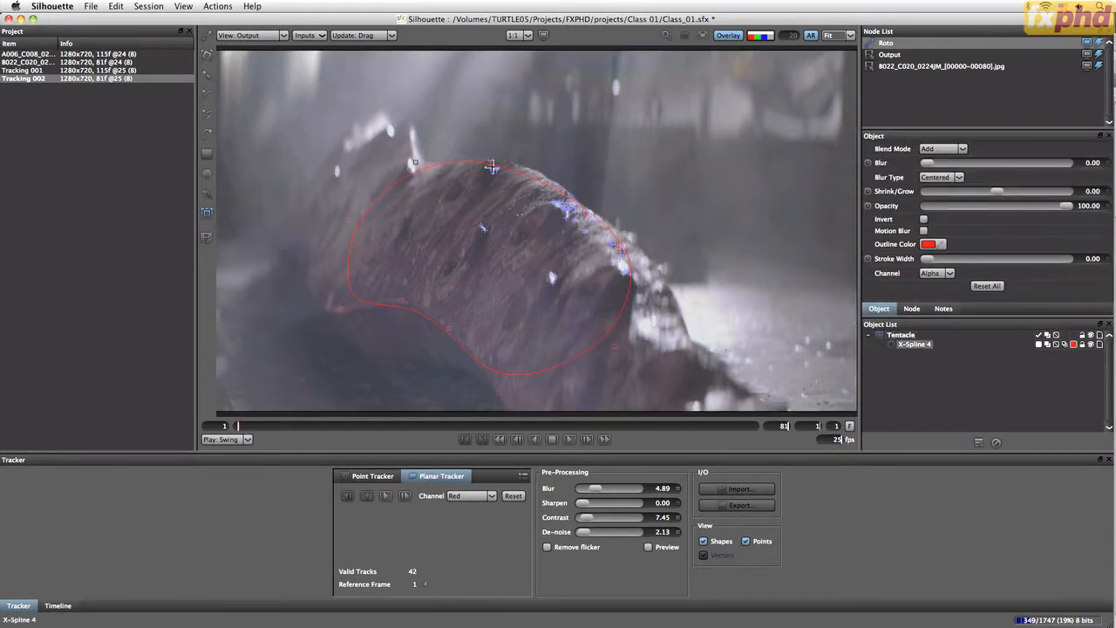
left_click(373, 476)
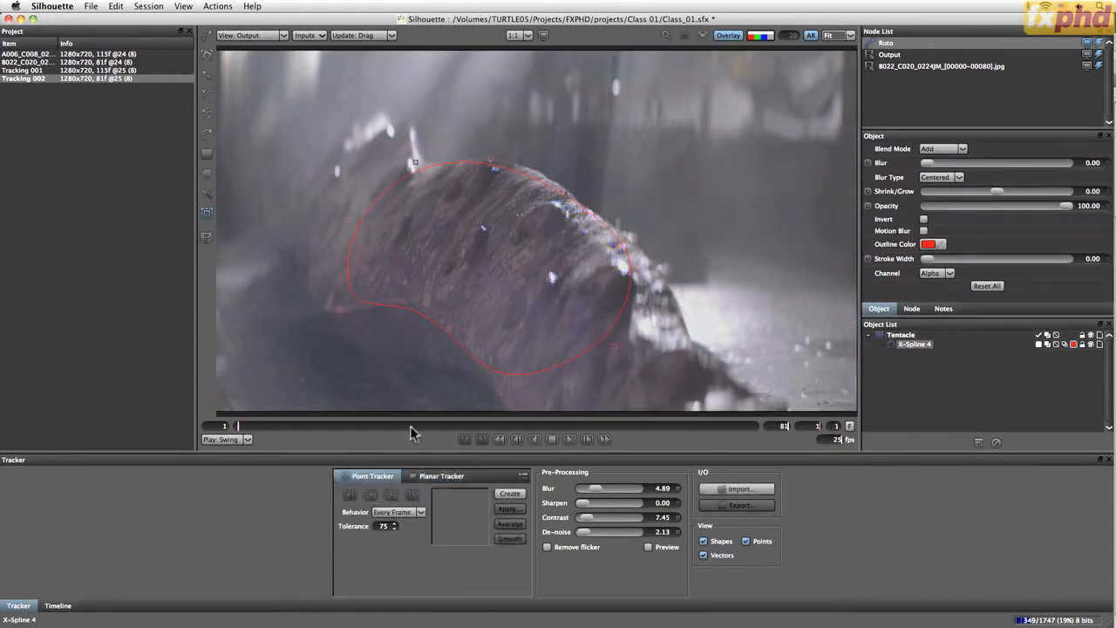
right_click(606, 339)
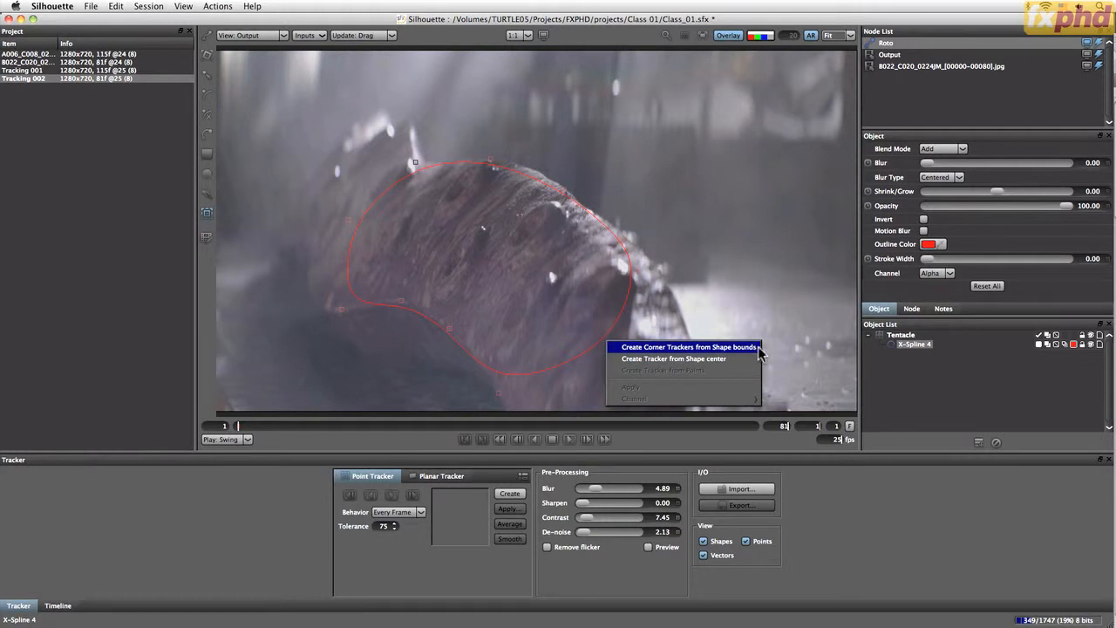
left_click(698, 347)
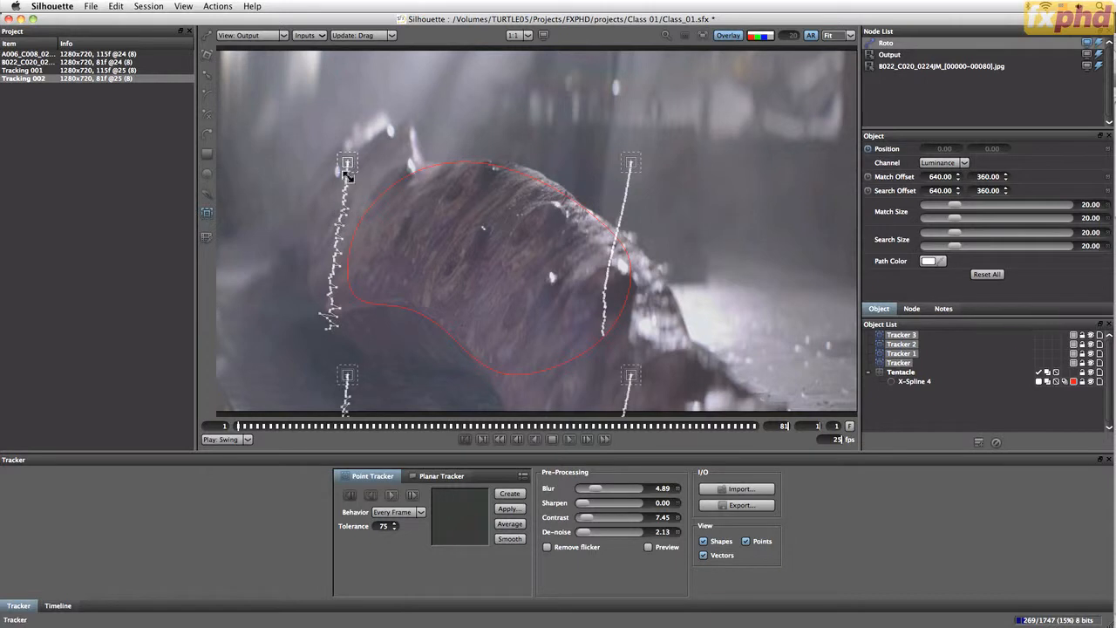
Delete the upper-left corner tracker's stray keyframe at frame 75 and return to frame 1
left_click(324, 325)
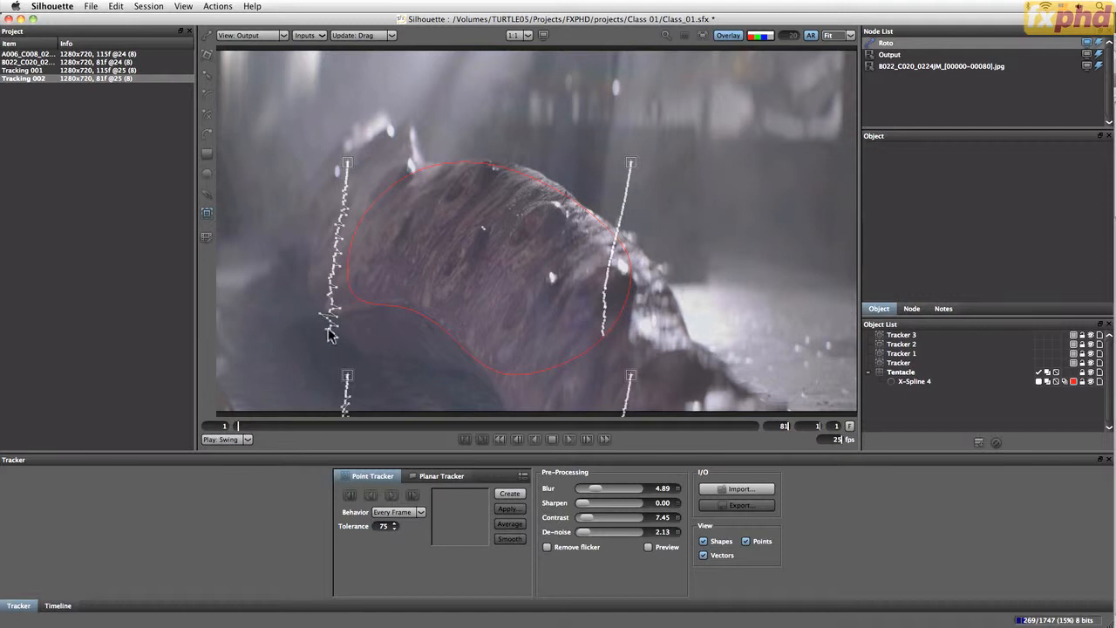
left_click(901, 362)
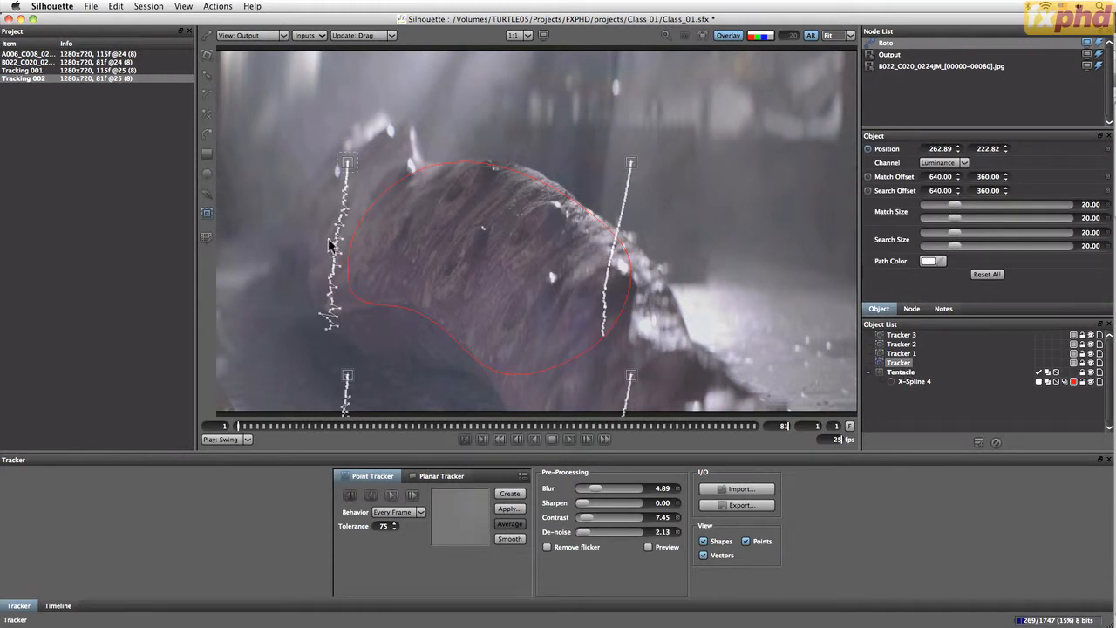
left_click(323, 321)
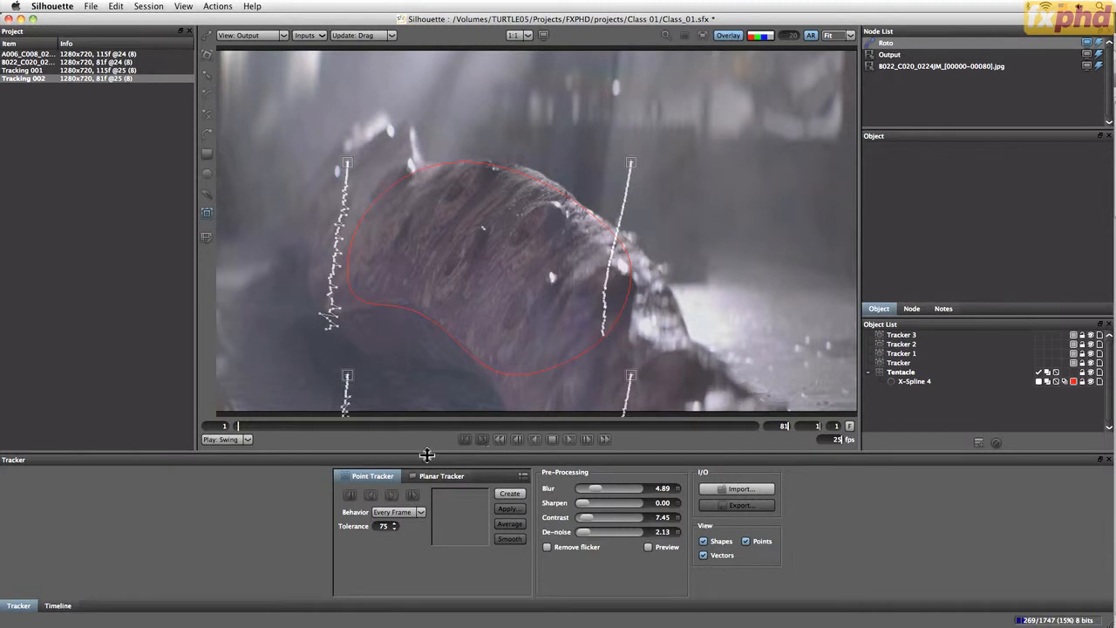
left_click(57, 606)
left_click_drag(160, 491, 796, 494)
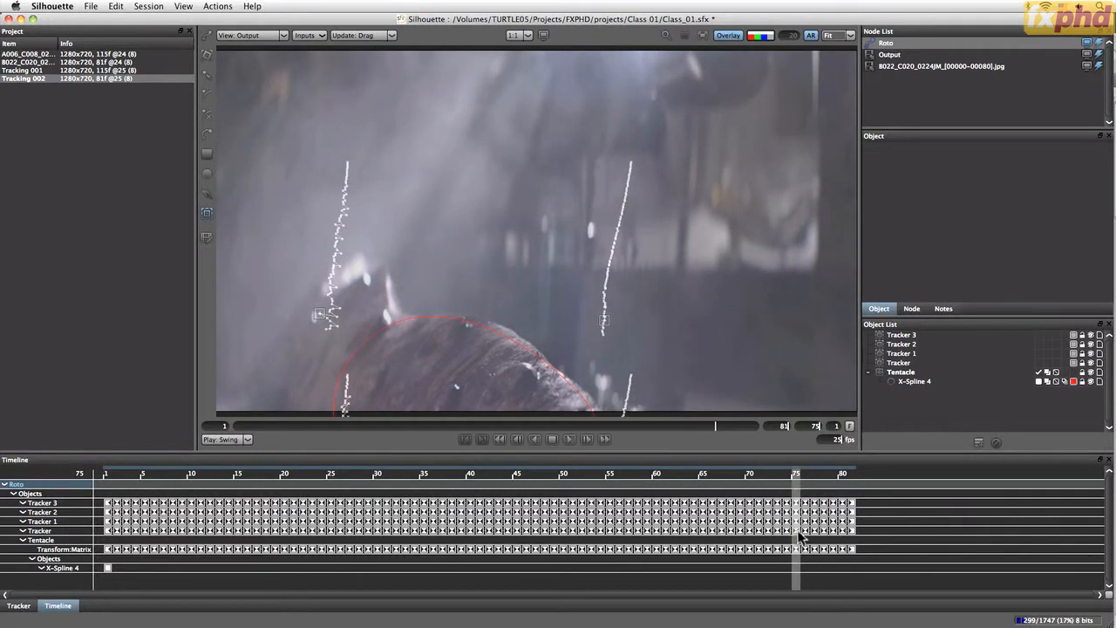
left_click(799, 532)
key("Delete")
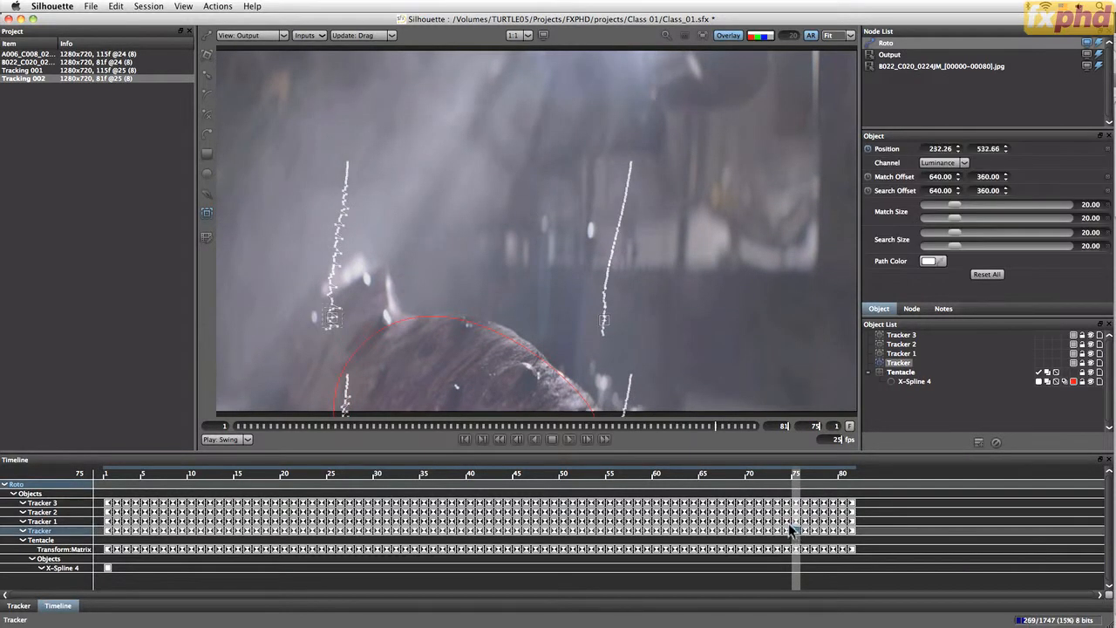
left_click_drag(720, 433, 148, 476)
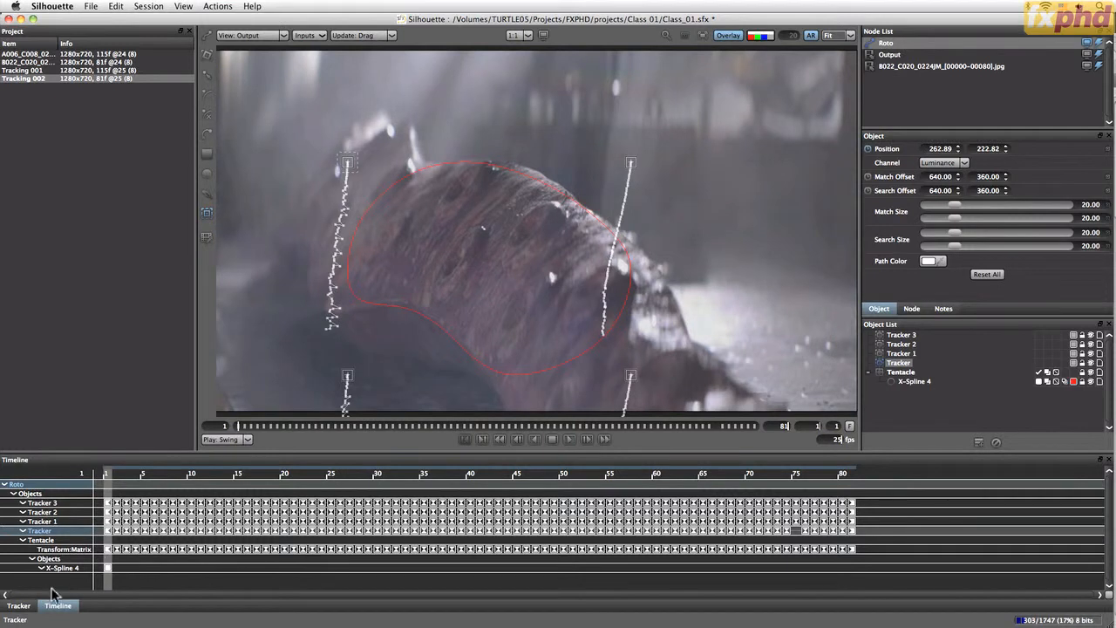
Smooth the upper-left corner tracker's jittery path
left_click(18, 605)
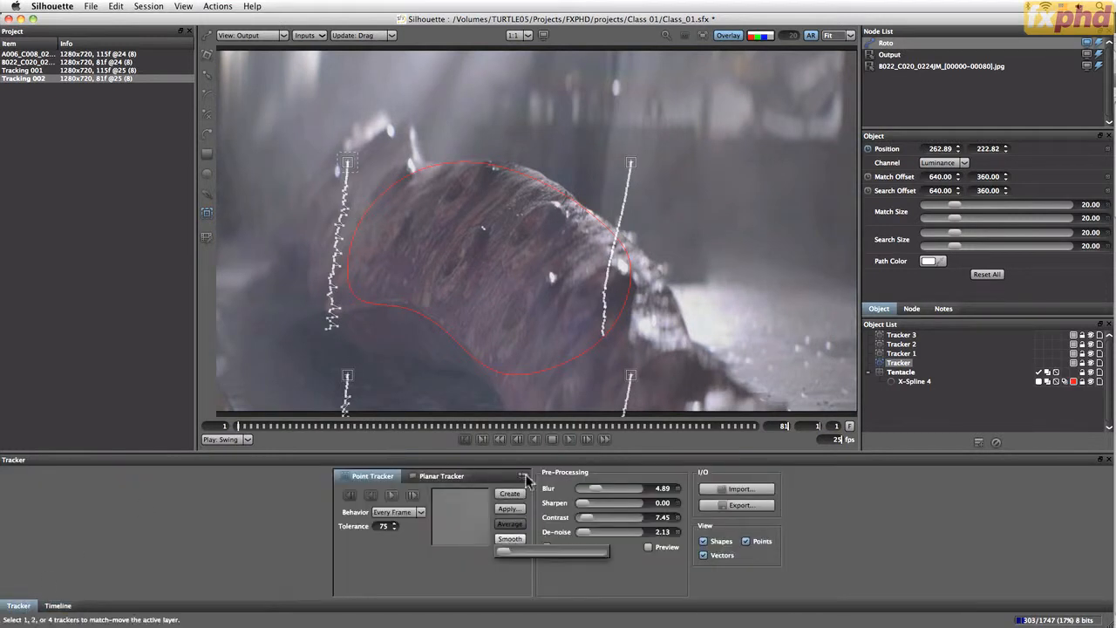
left_click_drag(504, 553, 569, 556)
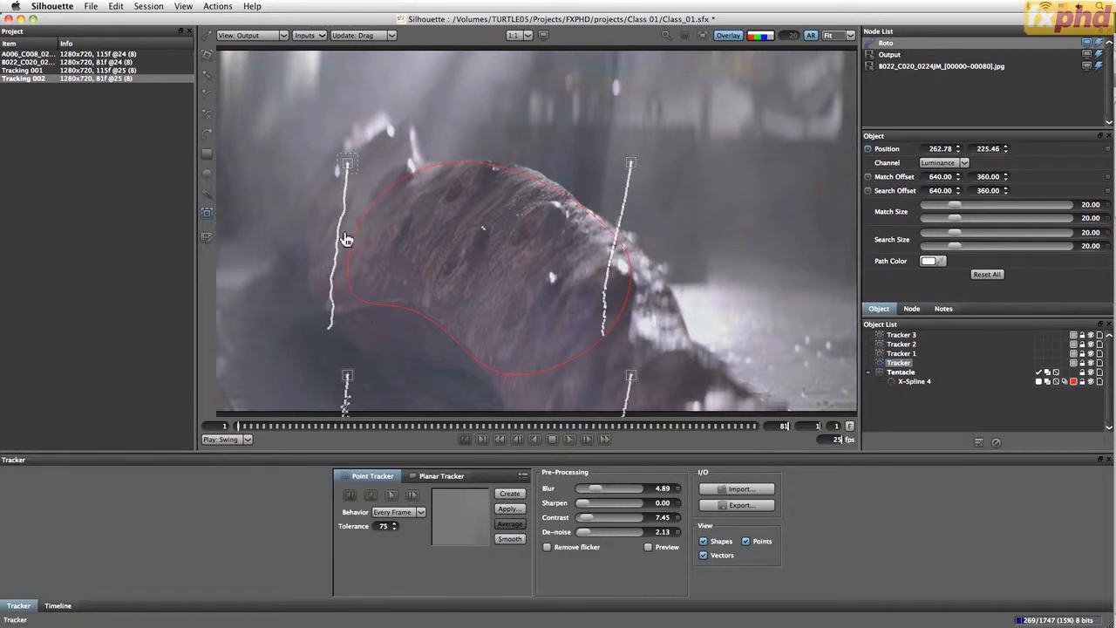
left_click_drag(240, 432, 189, 466)
left_click_drag(242, 434, 192, 485)
Smooth the motion paths of Tracker 1, Tracker 2 and Tracker 3, one after another
left_click(902, 353)
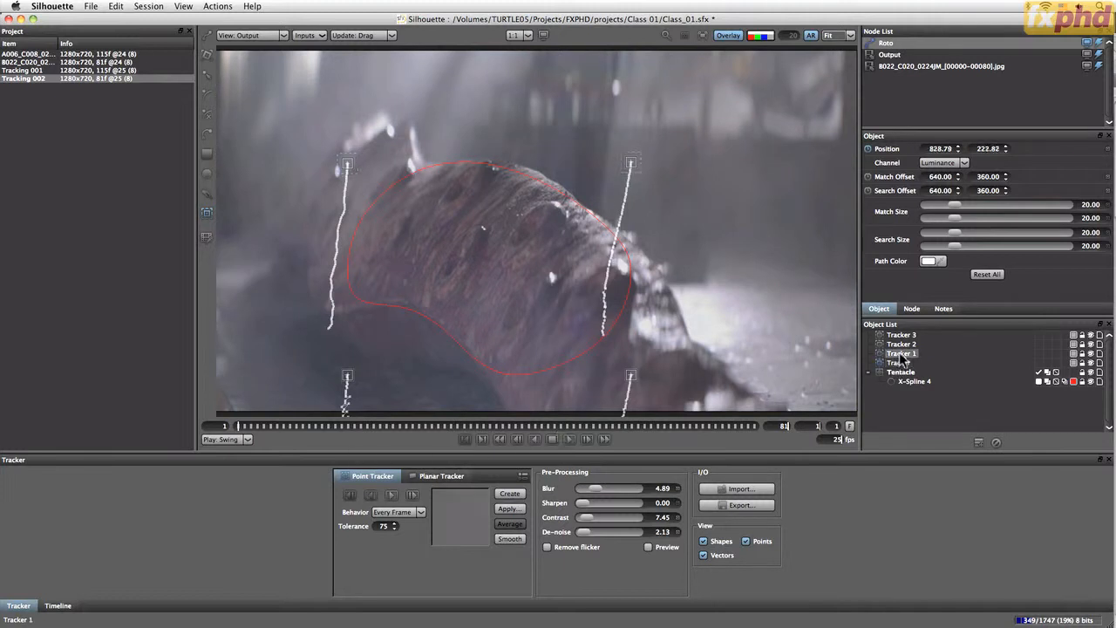
left_click_drag(504, 546, 558, 558)
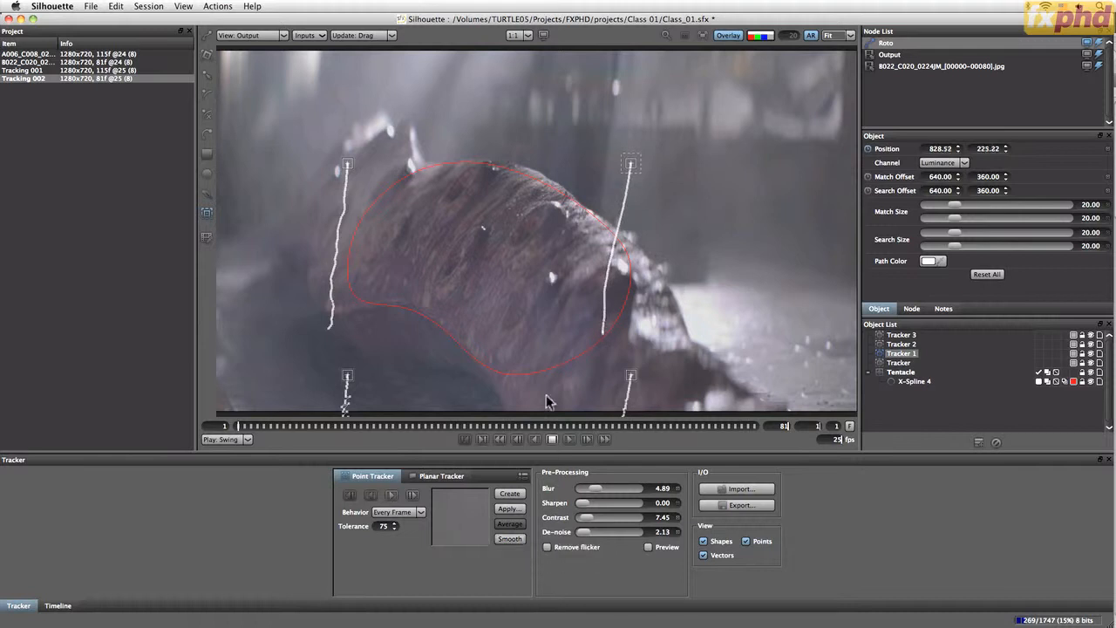
left_click(901, 343)
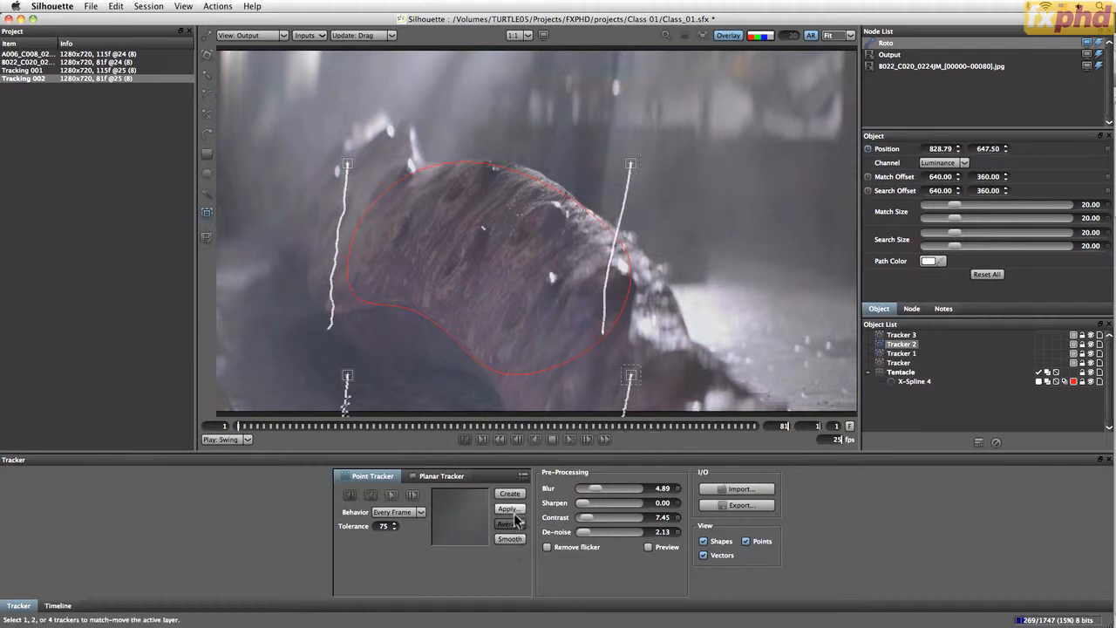
left_click_drag(510, 540, 608, 567)
left_click_drag(524, 565, 533, 565)
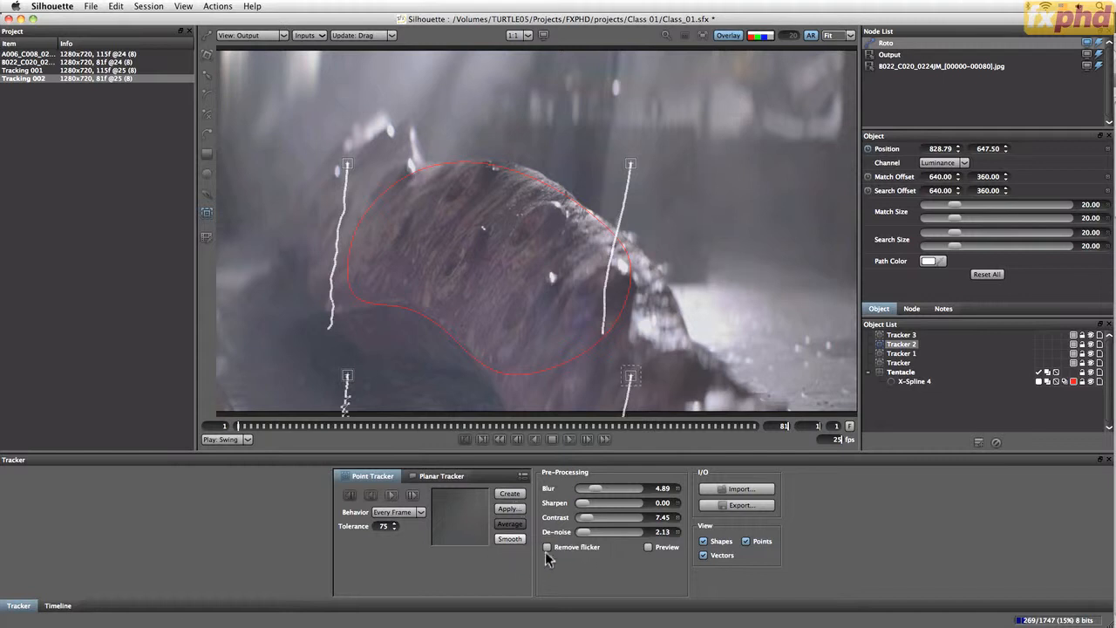
left_click(901, 335)
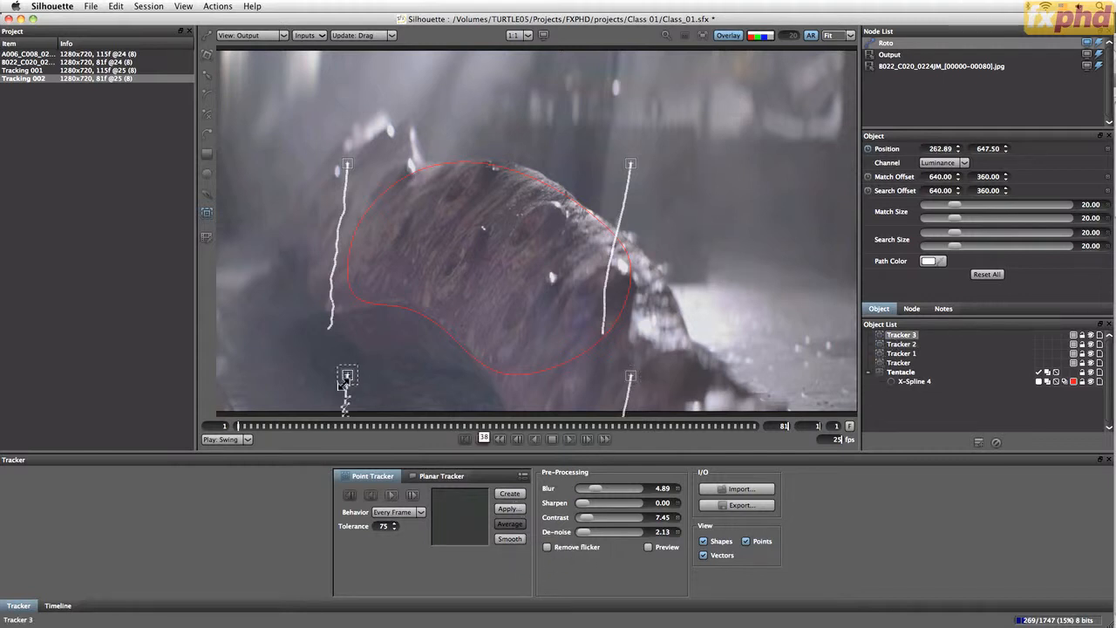
left_click_drag(511, 540, 561, 553)
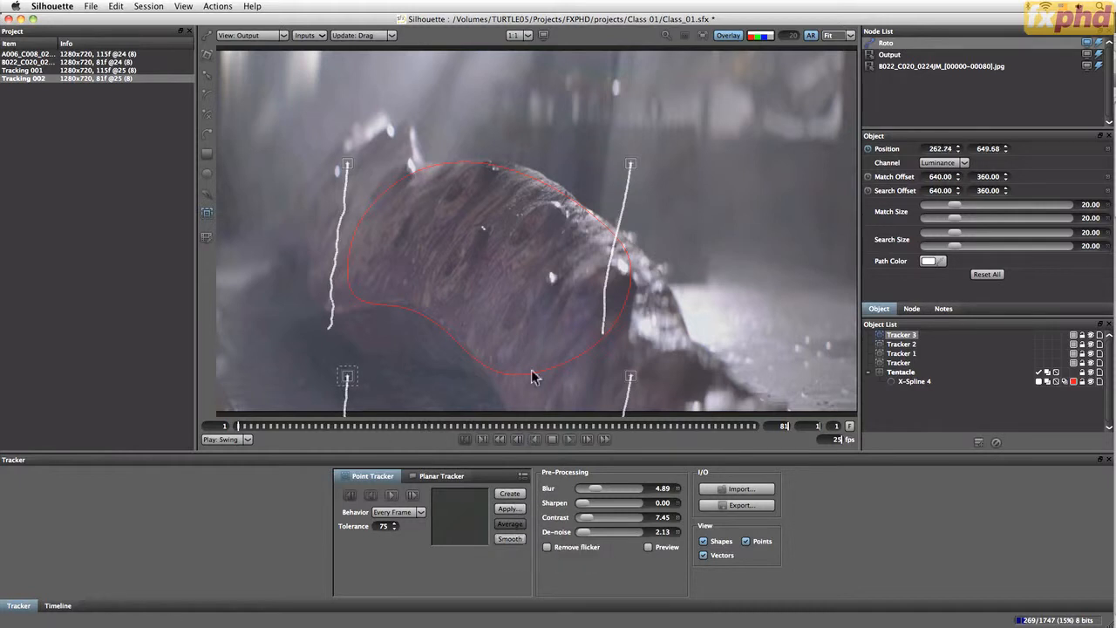
Add a new layer named Tentacle 2 and duplicate the tentacle X-Spline into it
left_click(979, 443)
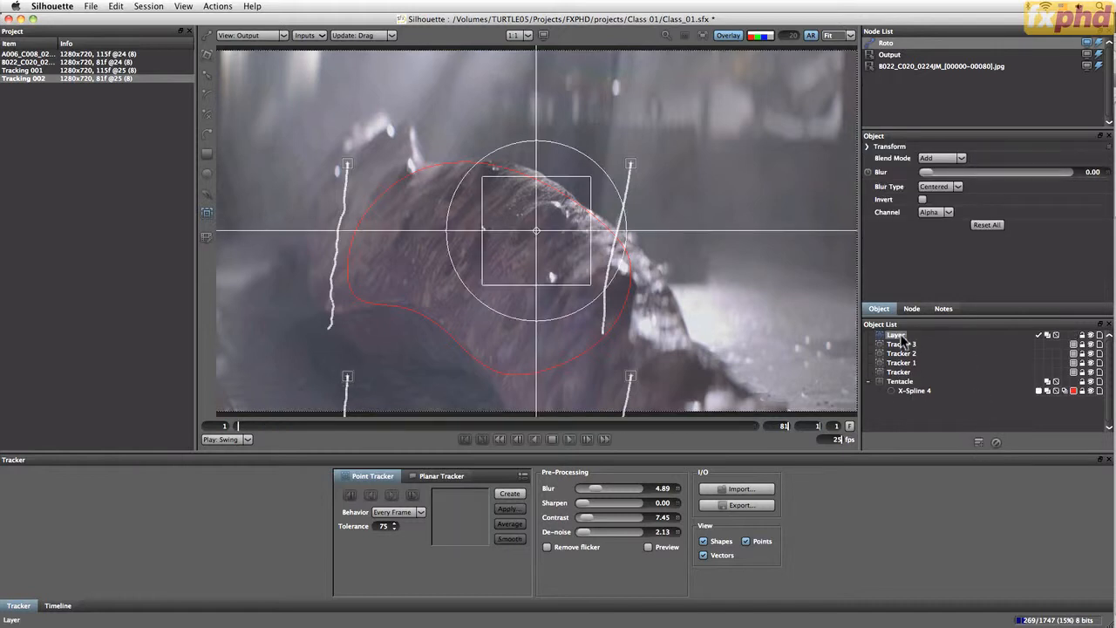
double_click(901, 336)
type("T")
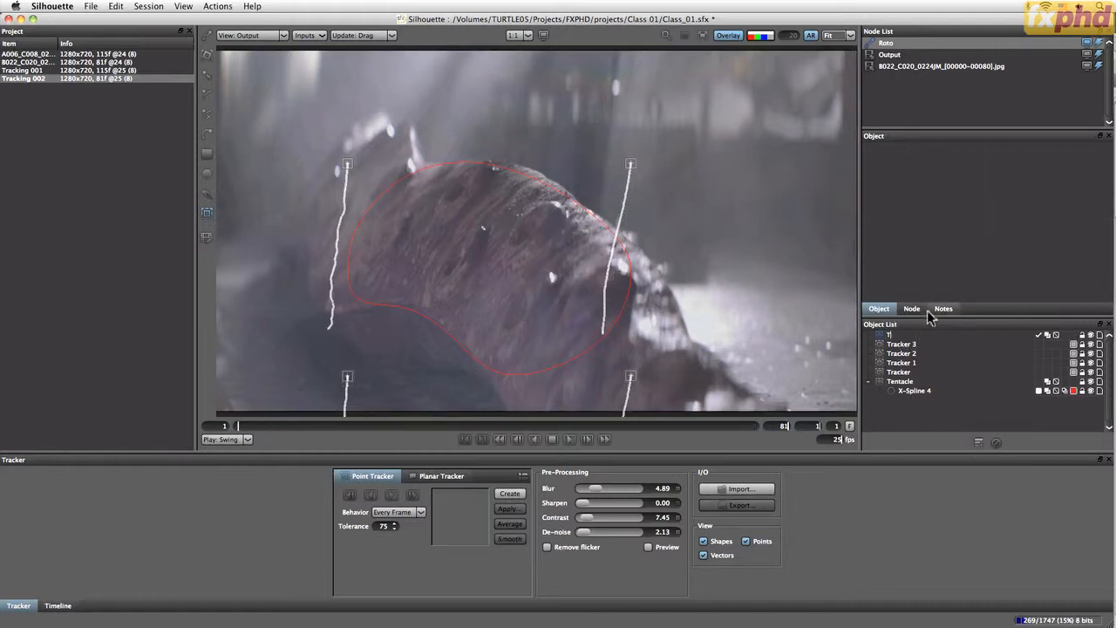
type("entacle 2")
key("Return")
left_click(916, 392)
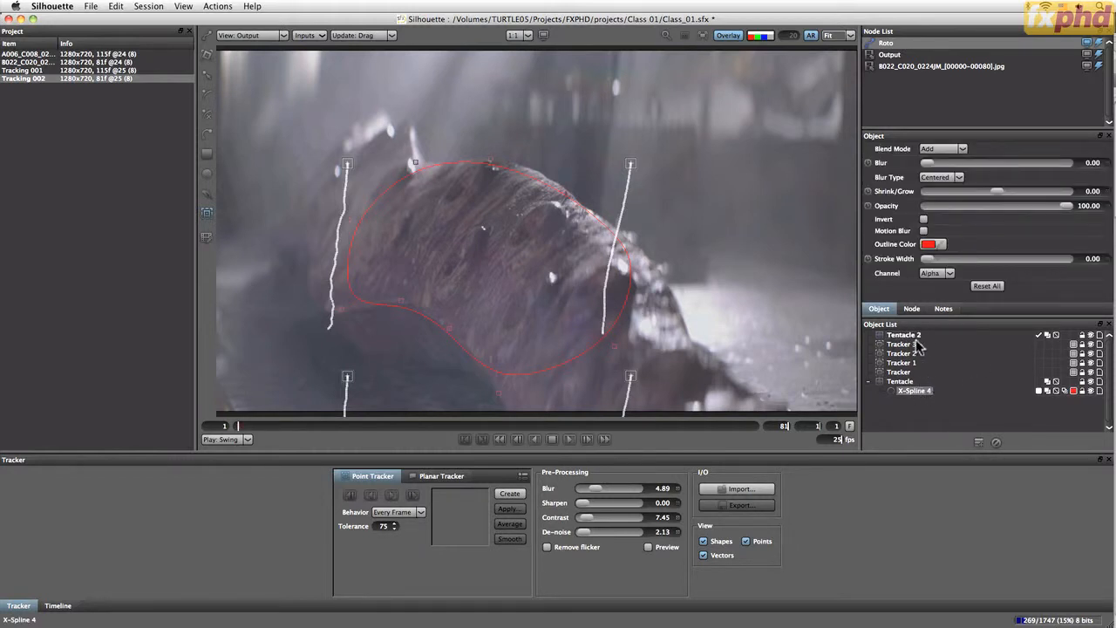
key("super+v")
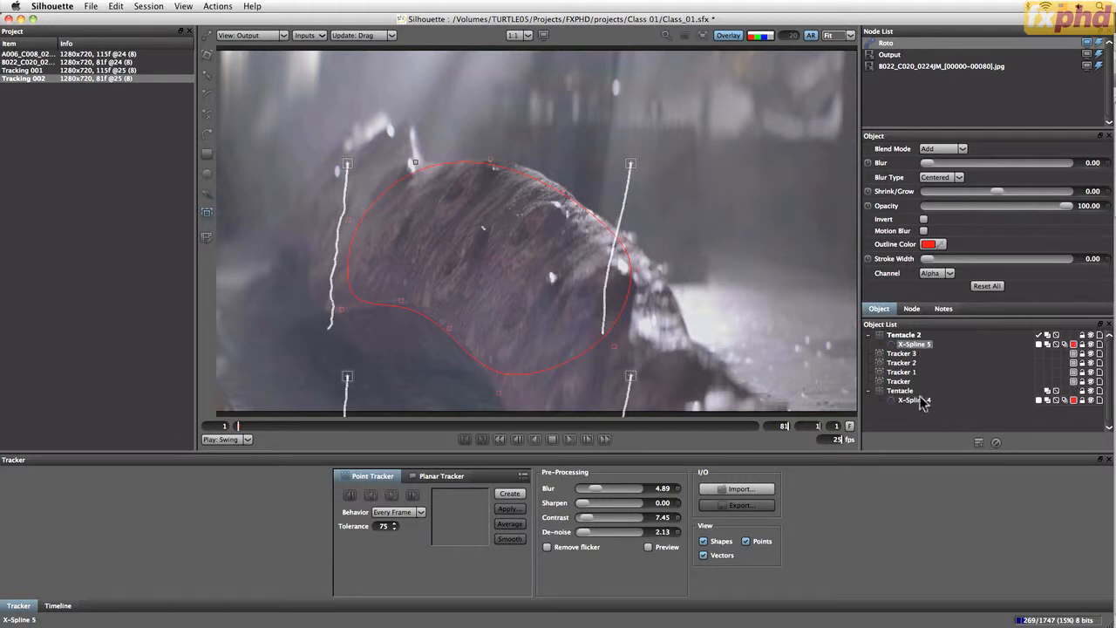
Hide the original Tentacle layer and keep Tentacle 2 as a separate top-level layer
left_click(907, 335)
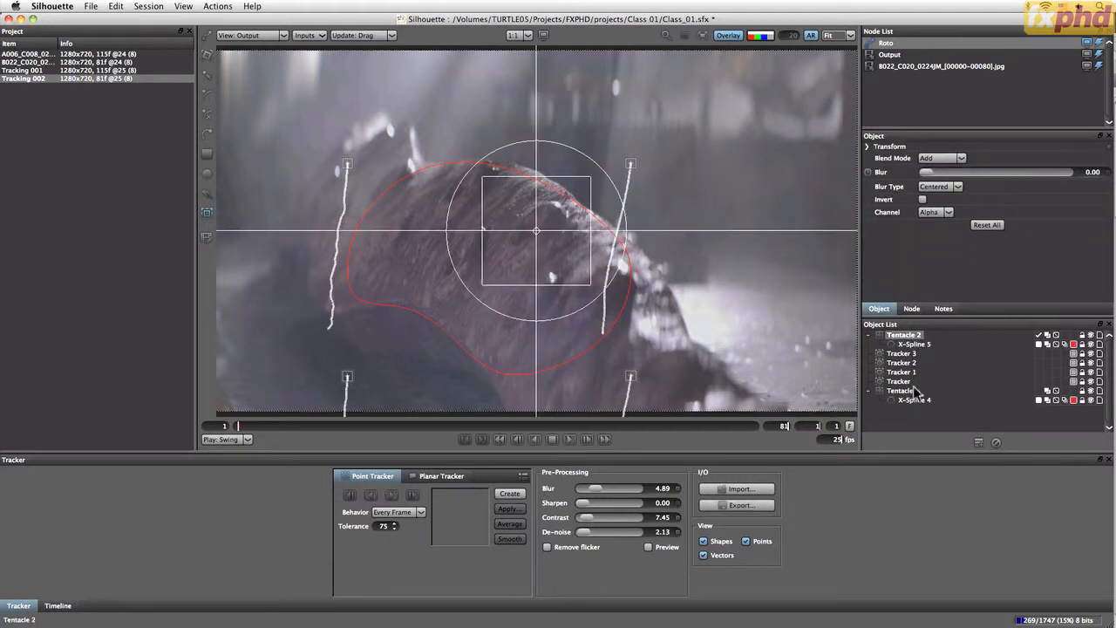
left_click(1091, 390)
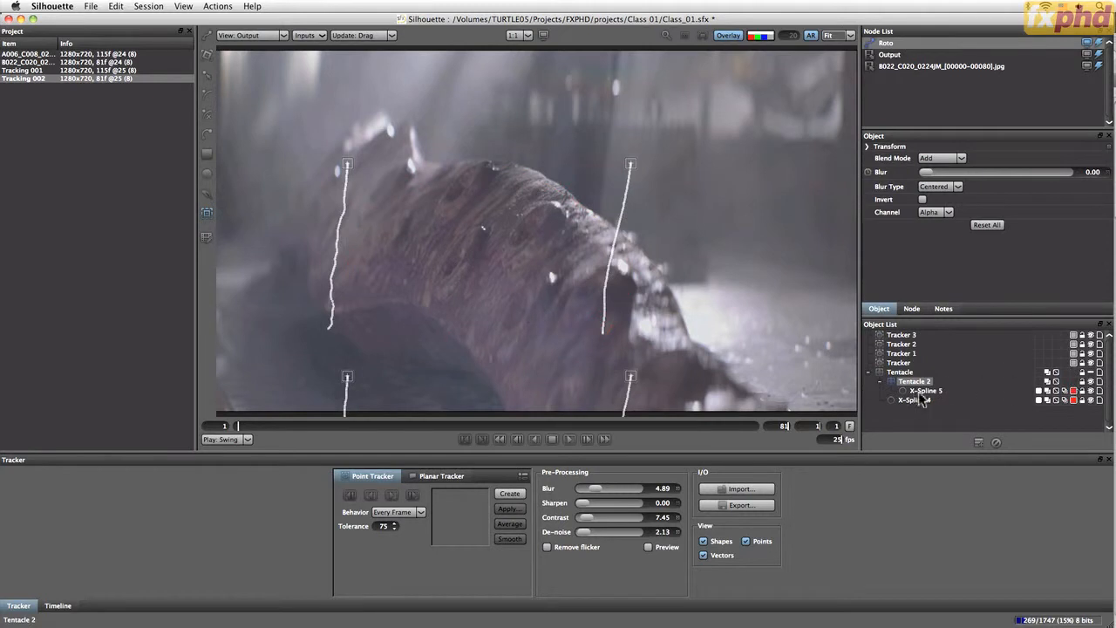
left_click_drag(919, 392, 953, 411)
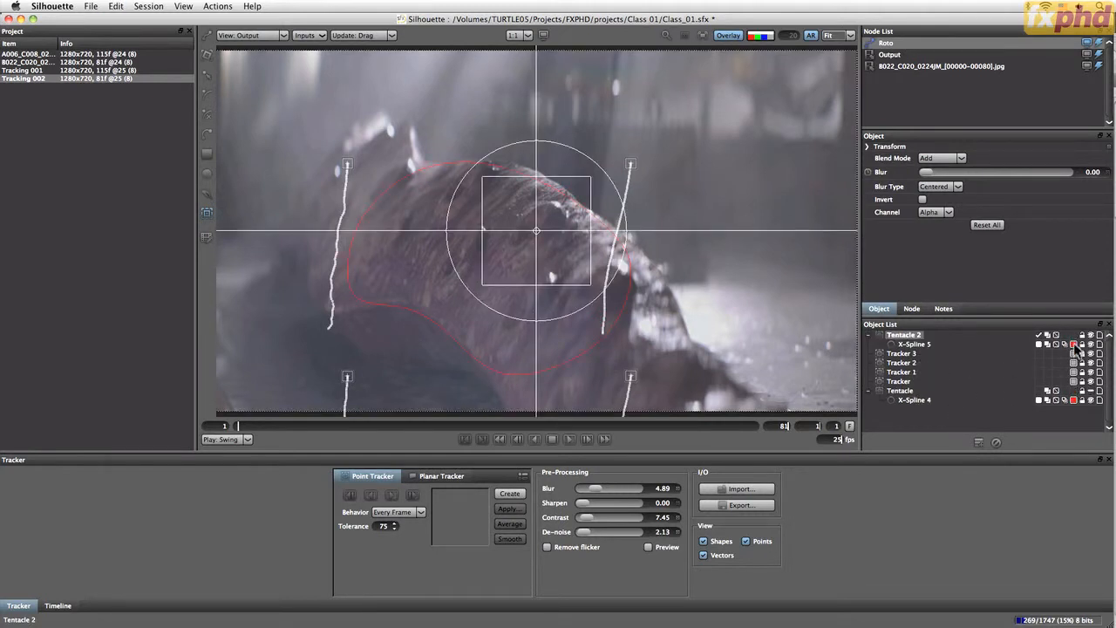
Set the outline color of the duplicated spline in Tentacle 2 to green
left_click(1074, 344)
left_click(278, 305)
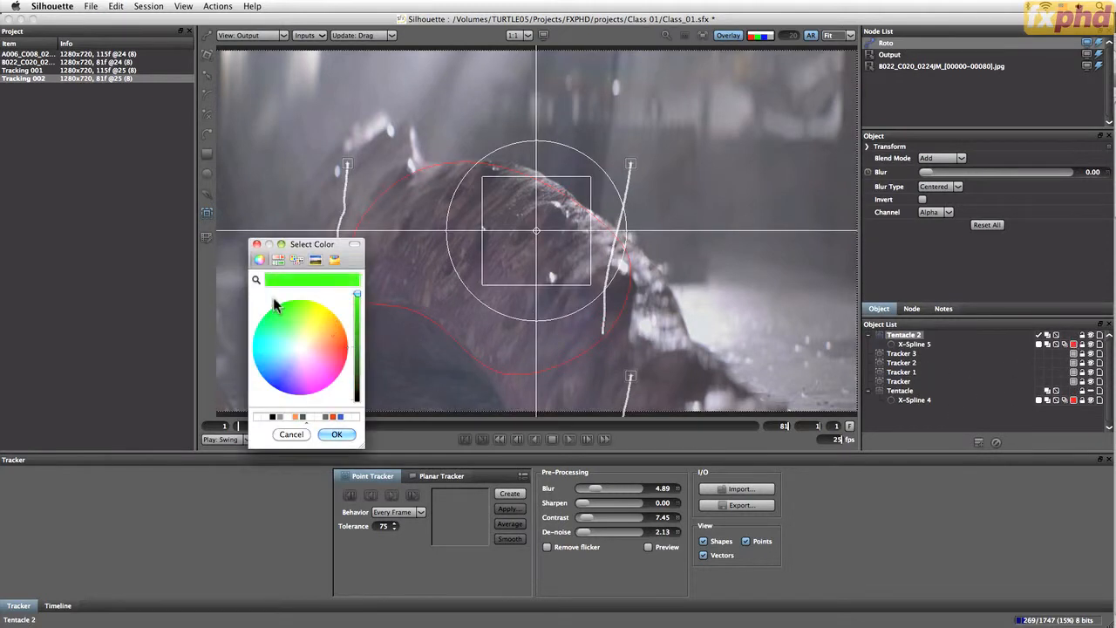
left_click(336, 433)
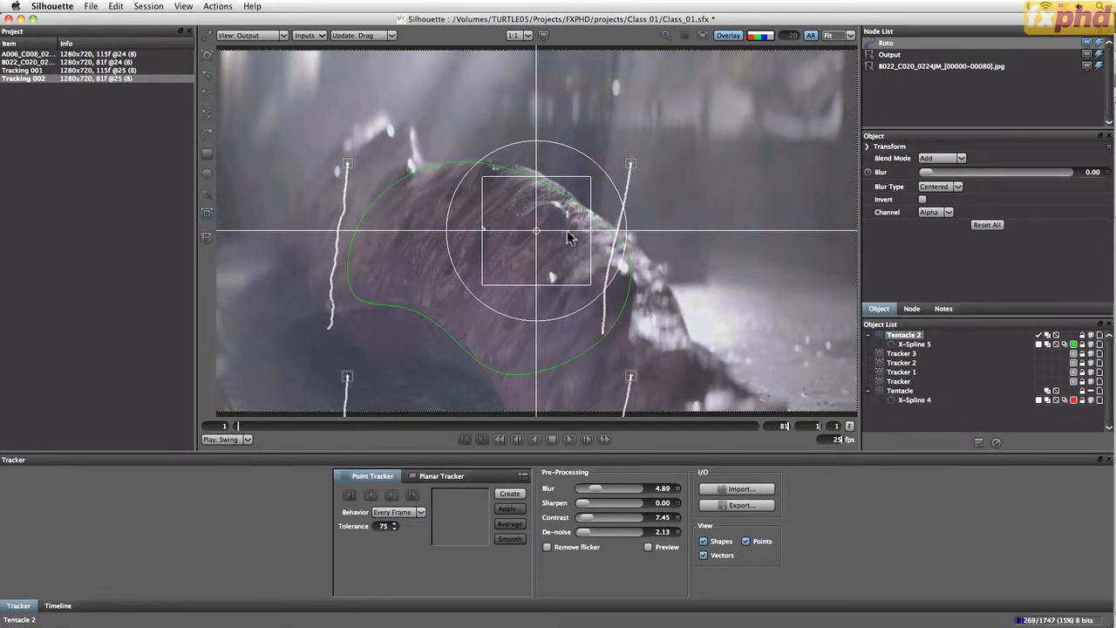
Select all four corner trackers together with the Tentacle 2 layer and apply their tracking to it as a corner pin
left_click(910, 382)
left_click(912, 354, "shift")
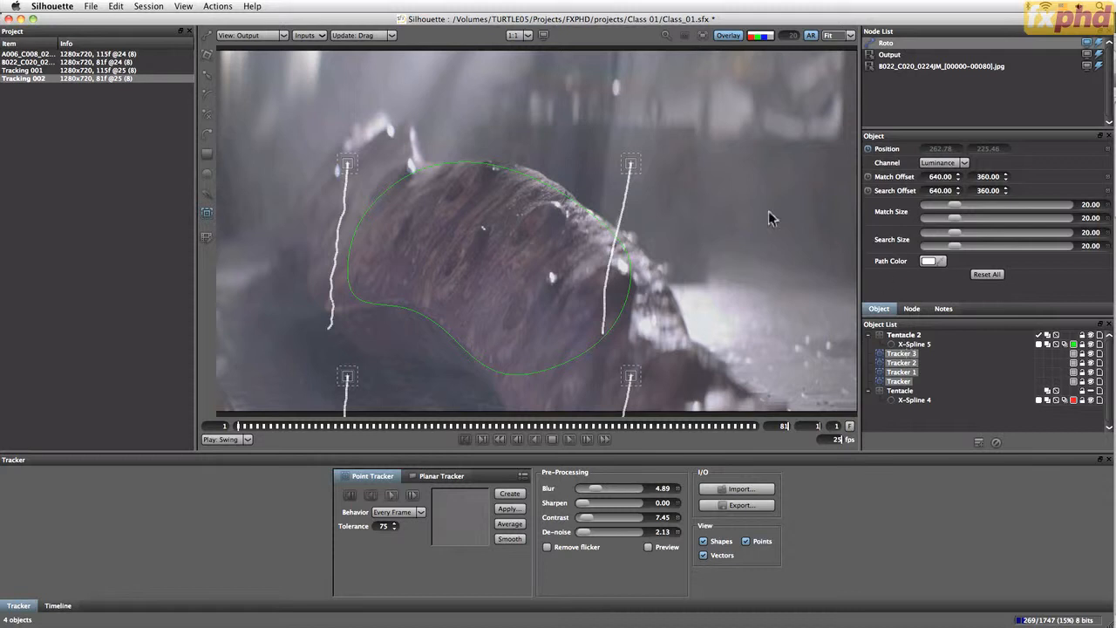
left_click(907, 335, "shift")
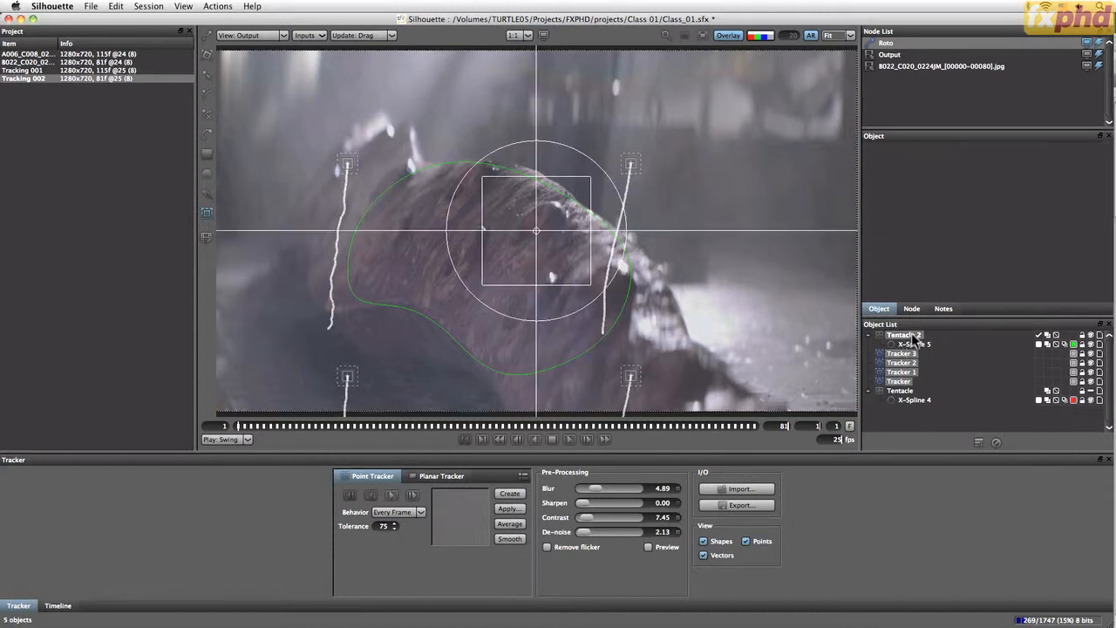
left_click(510, 509)
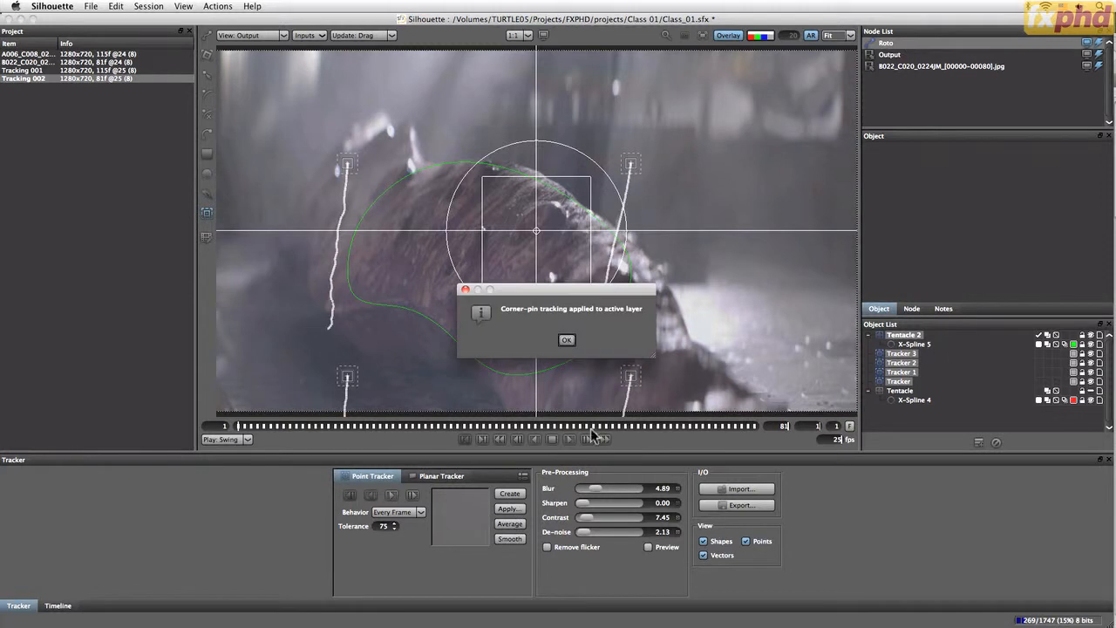
left_click(567, 342)
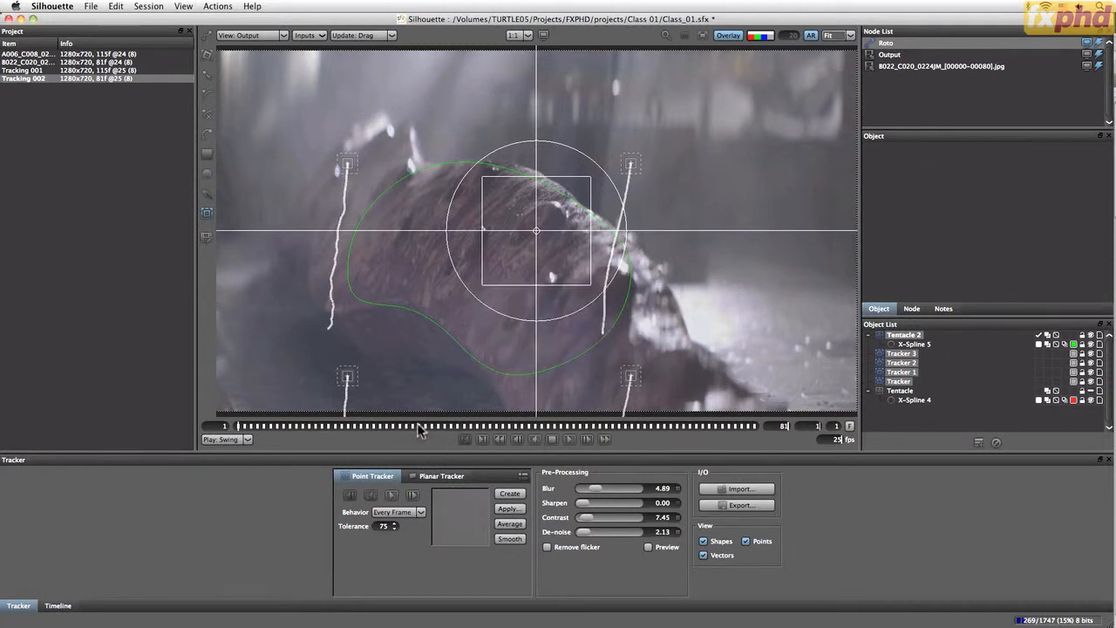
Switch to reshaping, scrub the opening frames to check the corner-pinned shape, and show the original Tentacle layer again
left_click(206, 54)
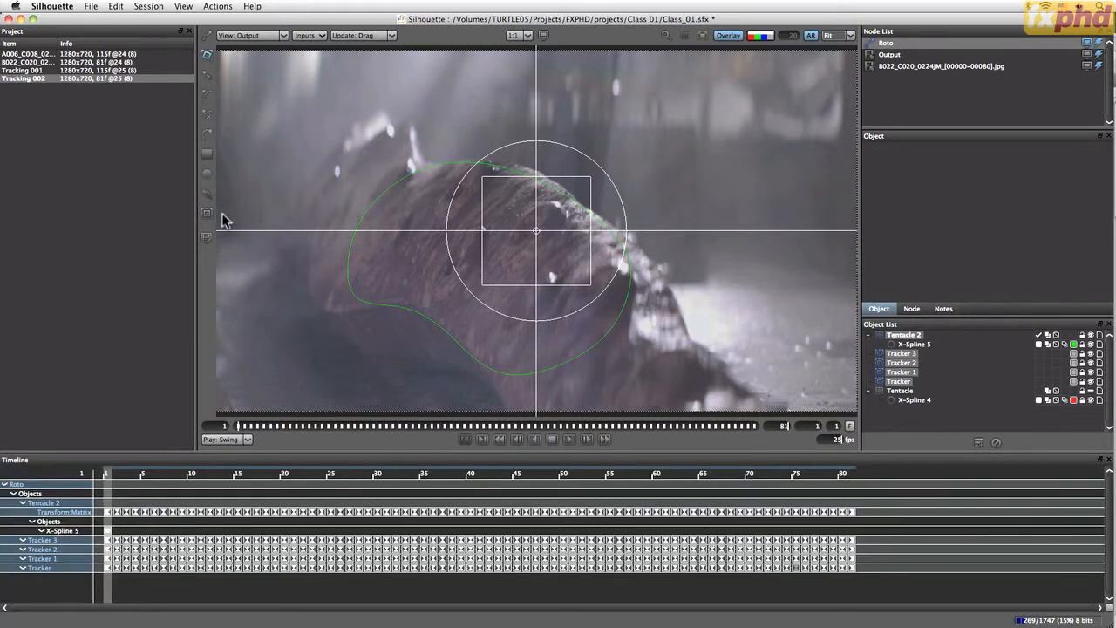
left_click(253, 427)
mouse_move(252, 429)
left_mouse_down()
mouse_move(757, 453)
mouse_move(309, 467)
mouse_move(198, 438)
left_mouse_up()
left_click(1090, 392)
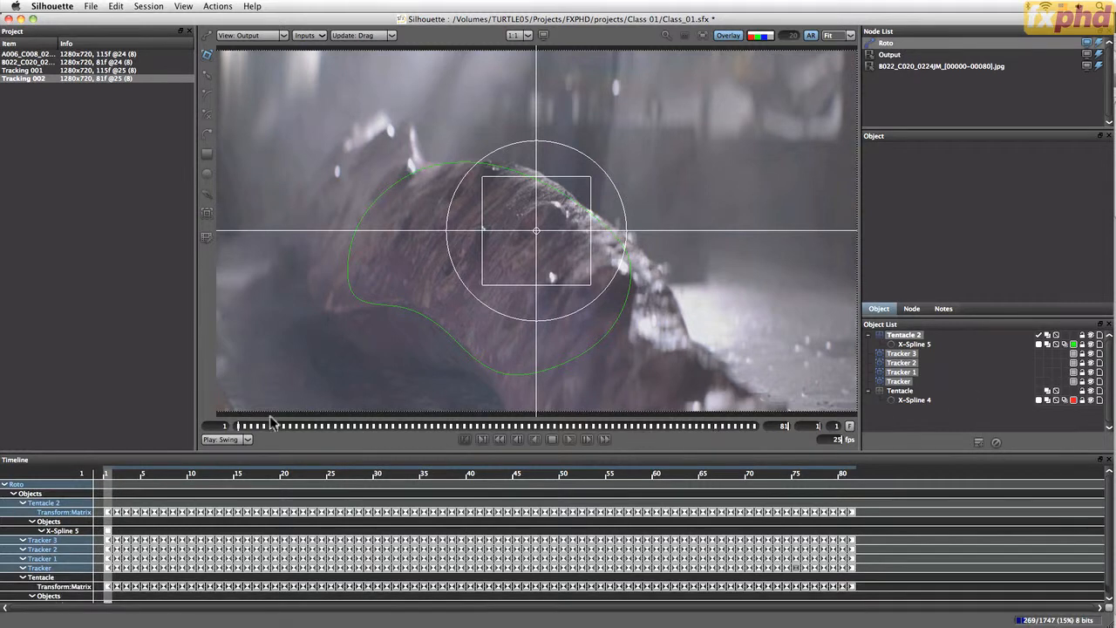
Play and scrub through the shot to compare the green and red tentacle outlines, and return to the tracker
left_click_drag(239, 427, 526, 433)
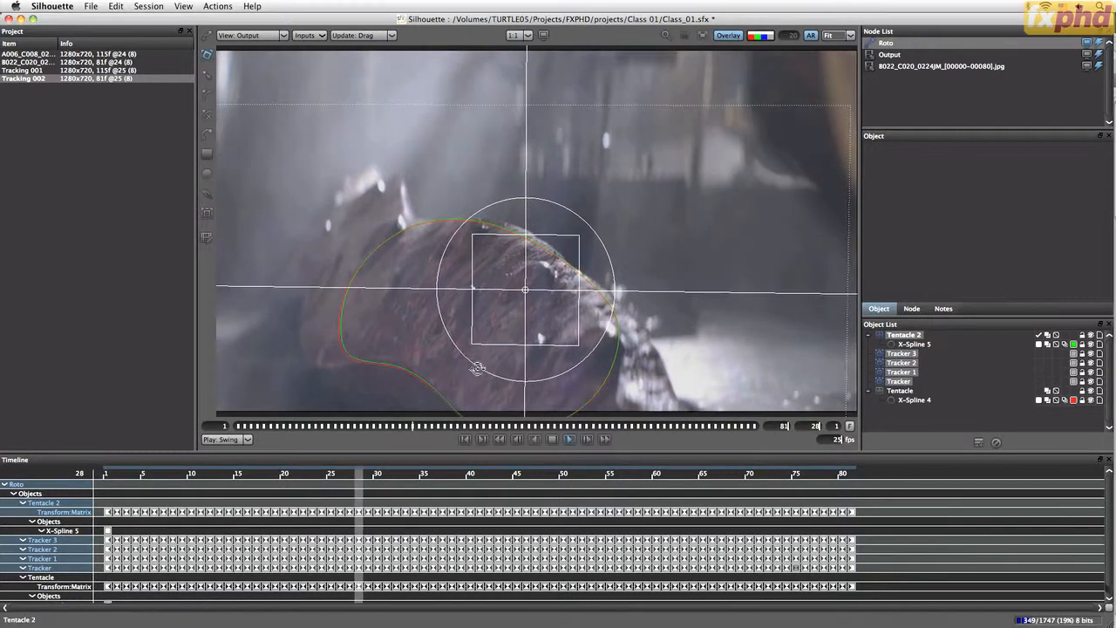
left_click(553, 440)
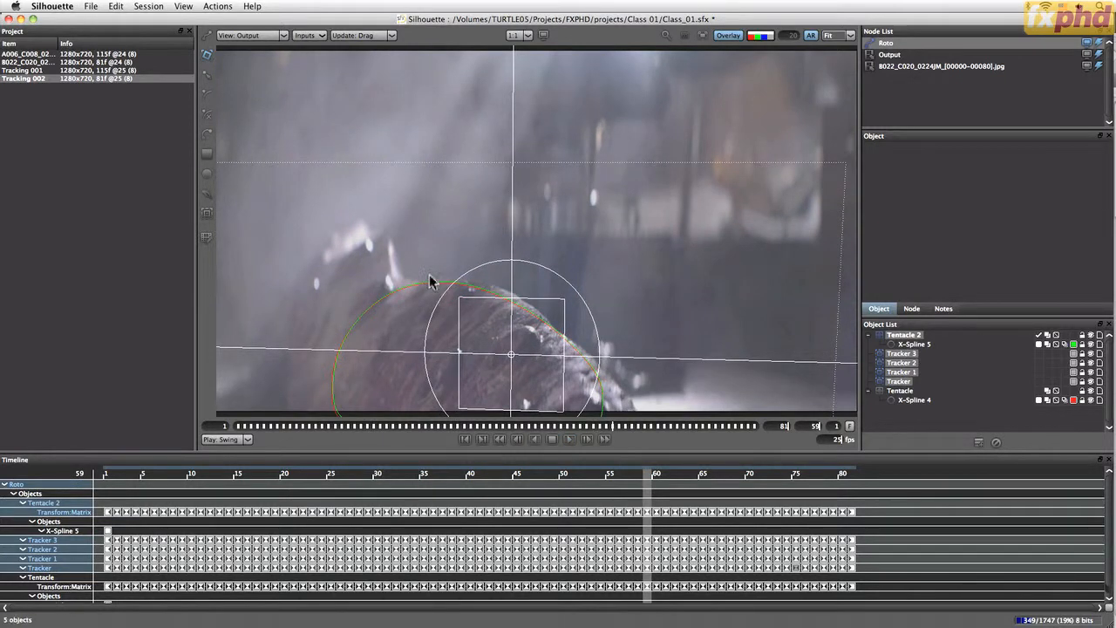
left_click_drag(614, 426, 498, 444)
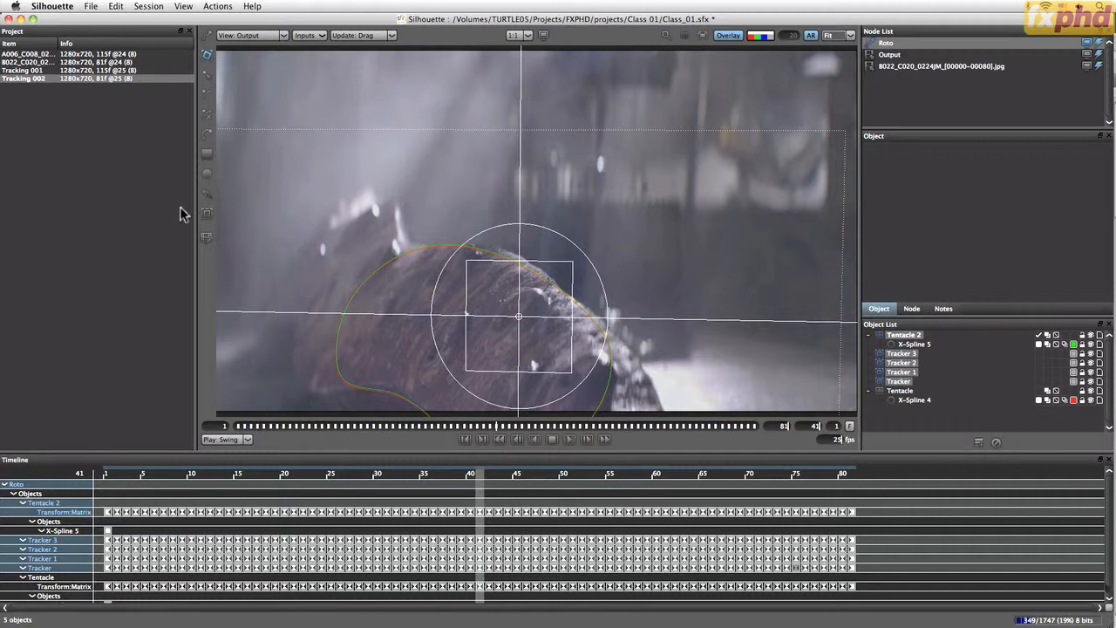
left_click(206, 213)
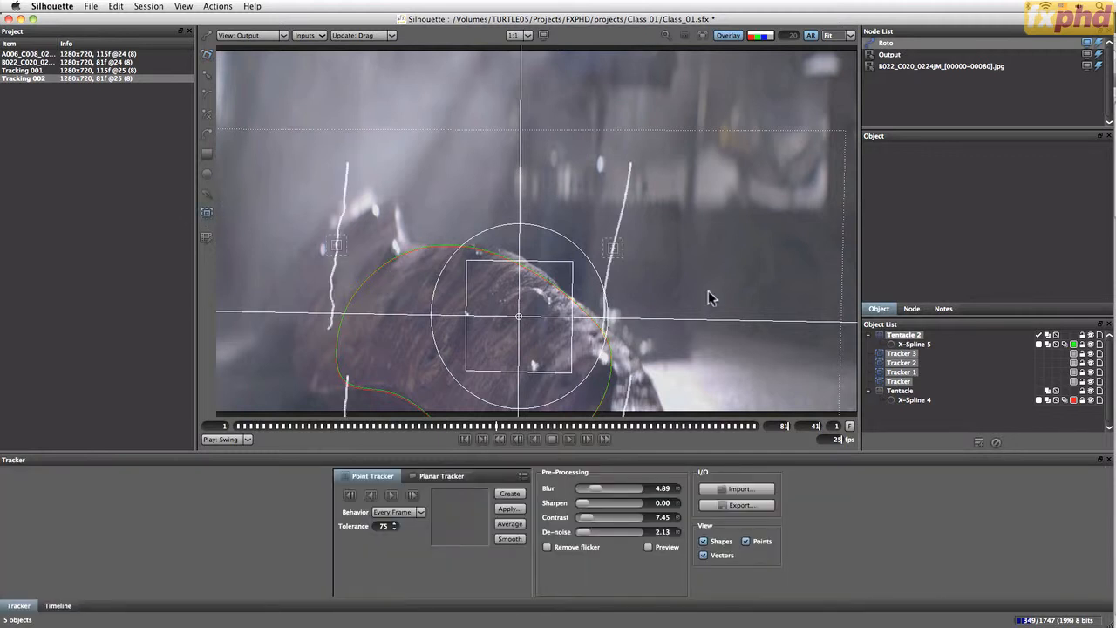